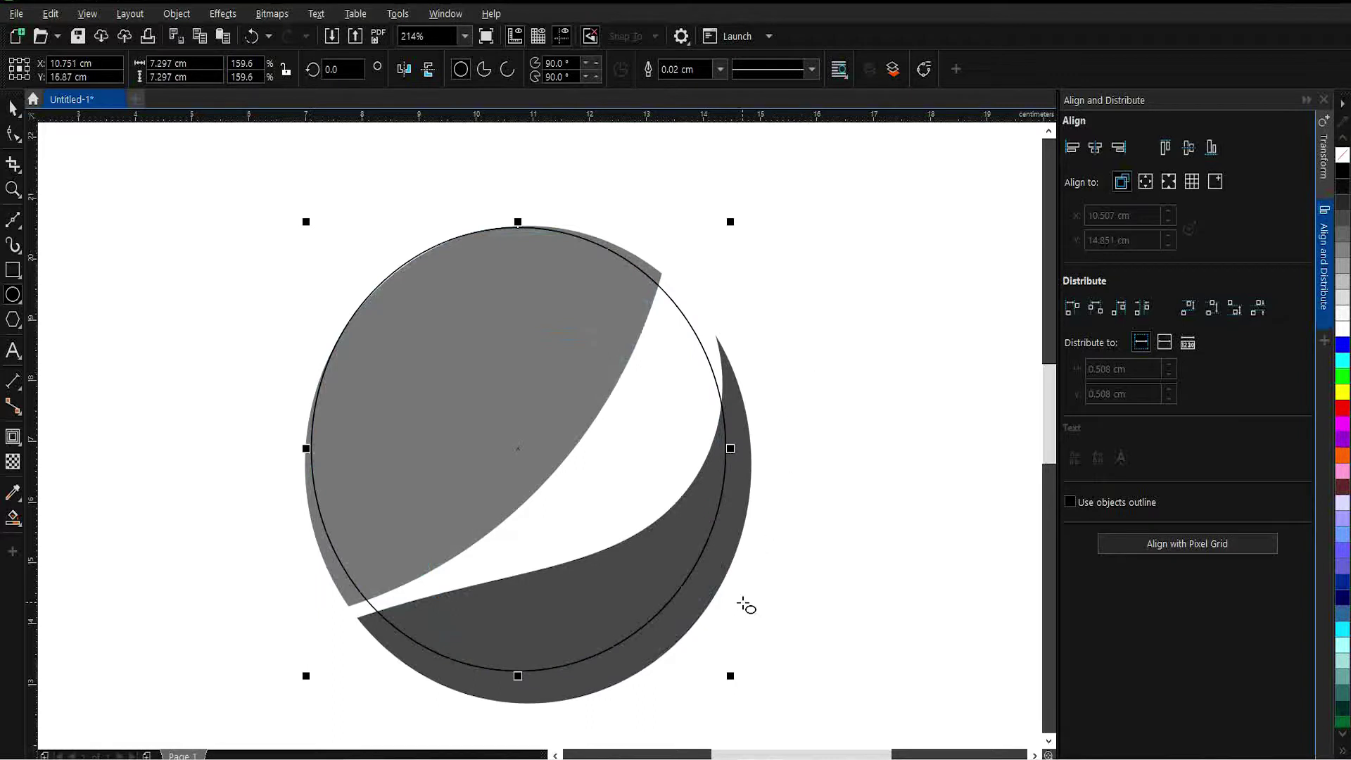
# - Resize the outline circle to about 7.84 cm so it matches the round emblem's outer edge
pyautogui.moveTo(731, 677); pyautogui.dragTo(763, 730)
pyautogui.moveTo(305, 704); pyautogui.dragTo(303, 714)
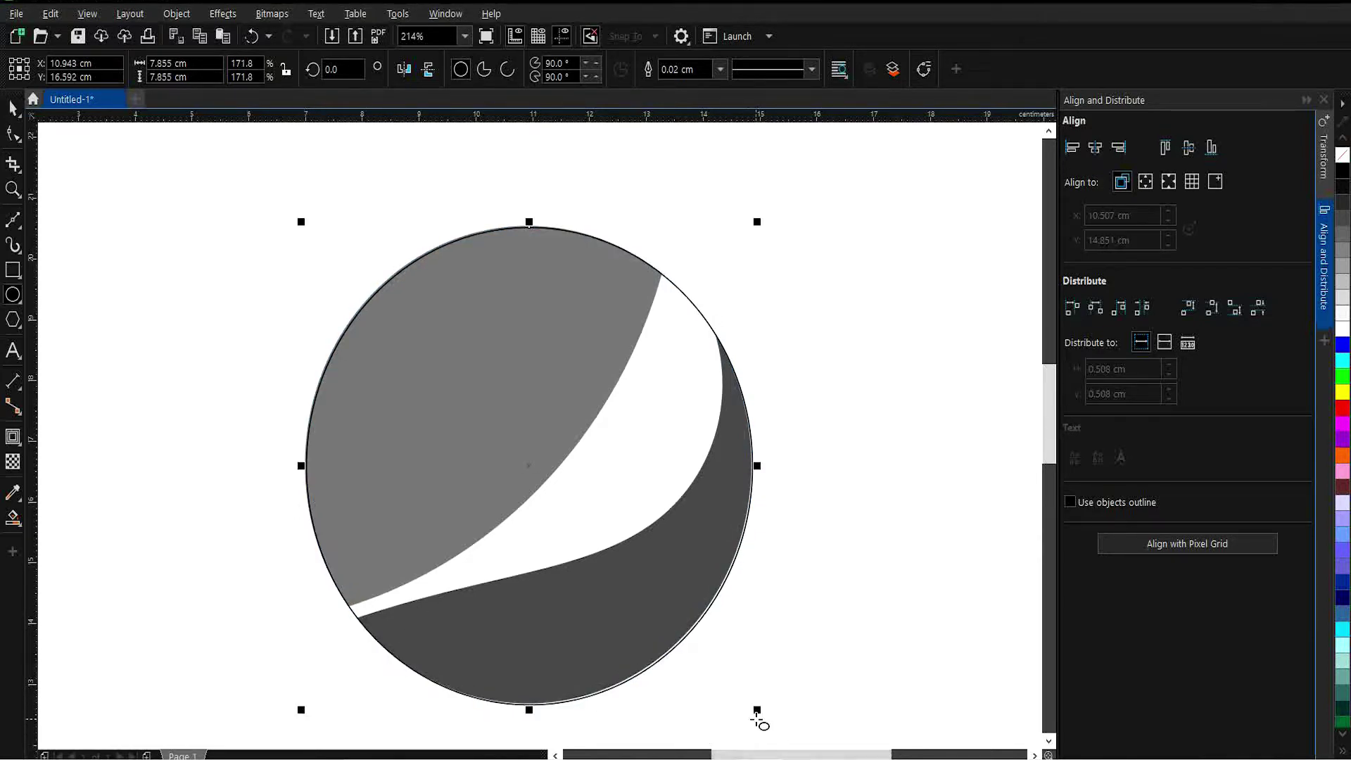
pyautogui.press('Escape')
pyautogui.moveTo(758, 713); pyautogui.dragTo(758, 716)
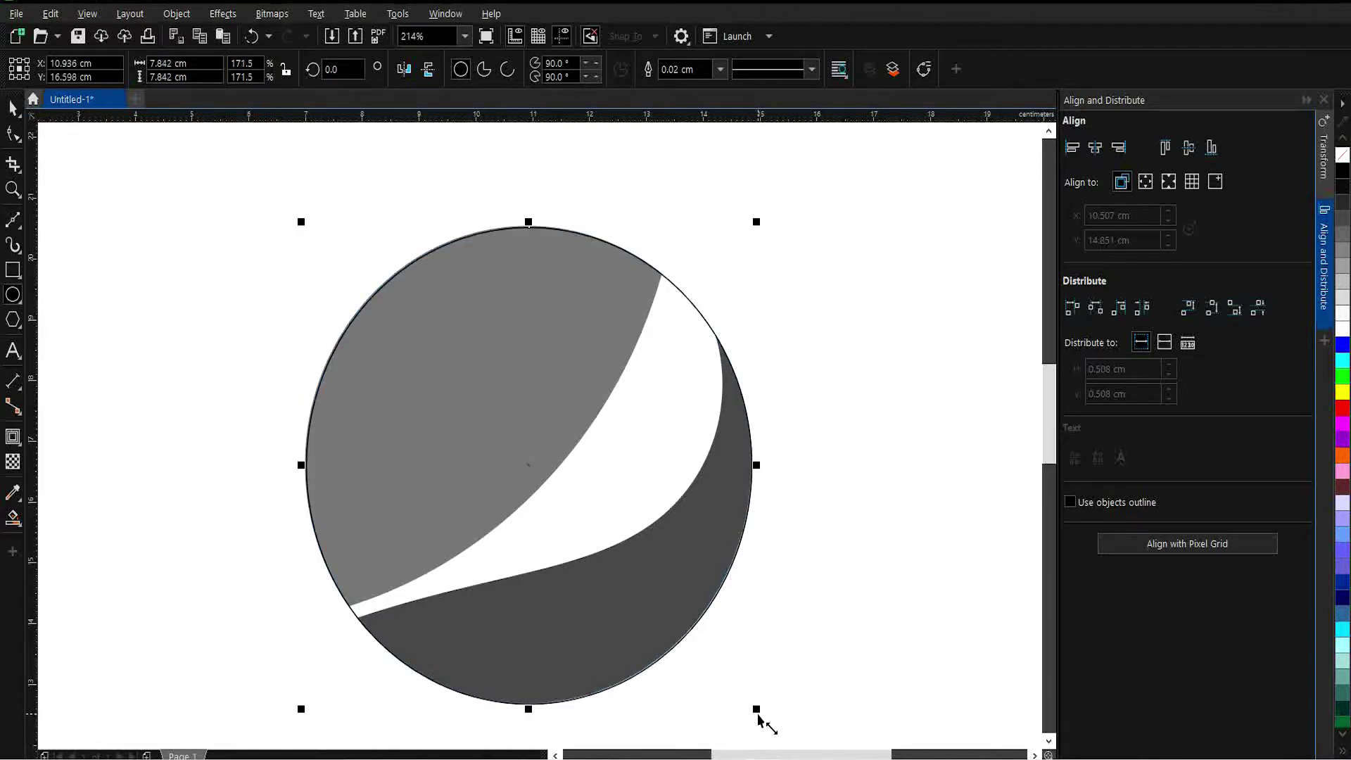
# - Draw an open curve along the lower edge of the emblem's upper grey shape, extending past the circle at both ends
pyautogui.click(13, 219)
pyautogui.click(626, 177)
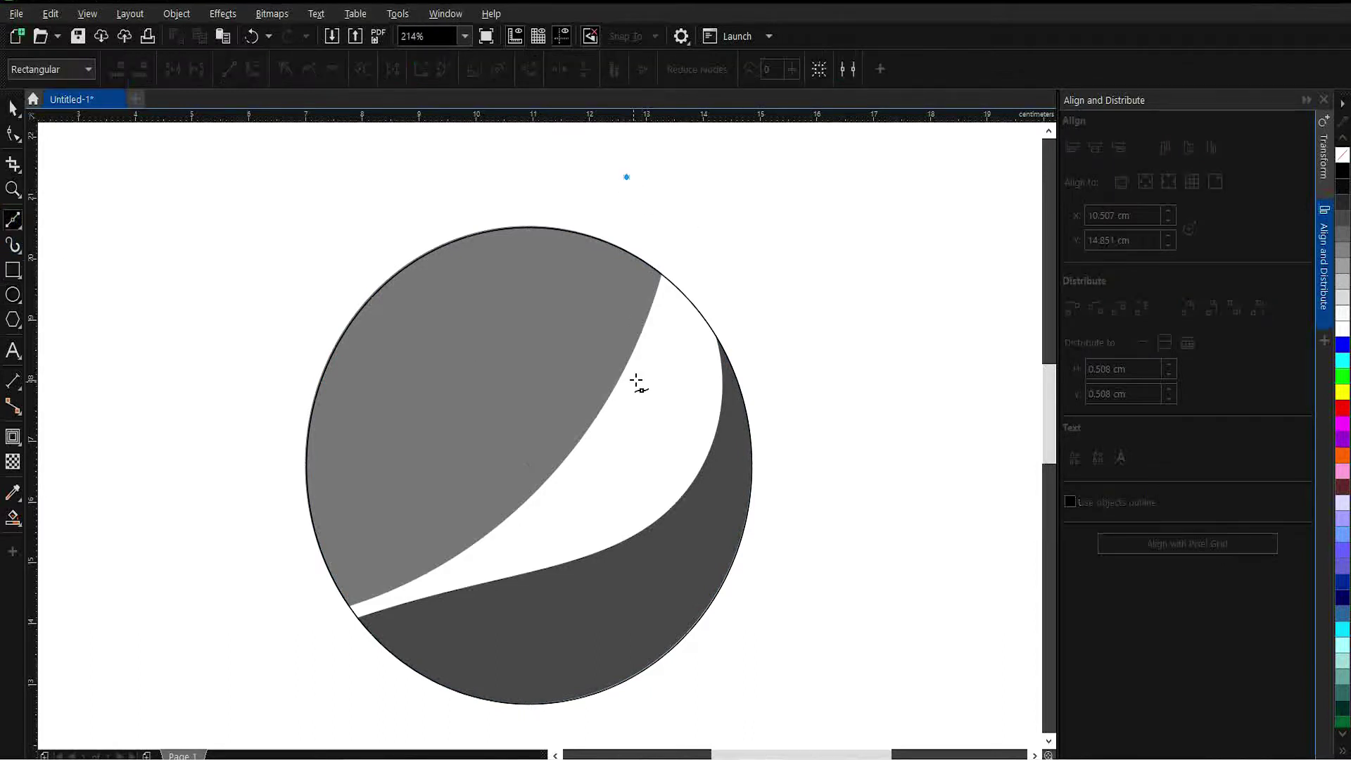
pyautogui.moveTo(607, 401); pyautogui.dragTo(533, 468)
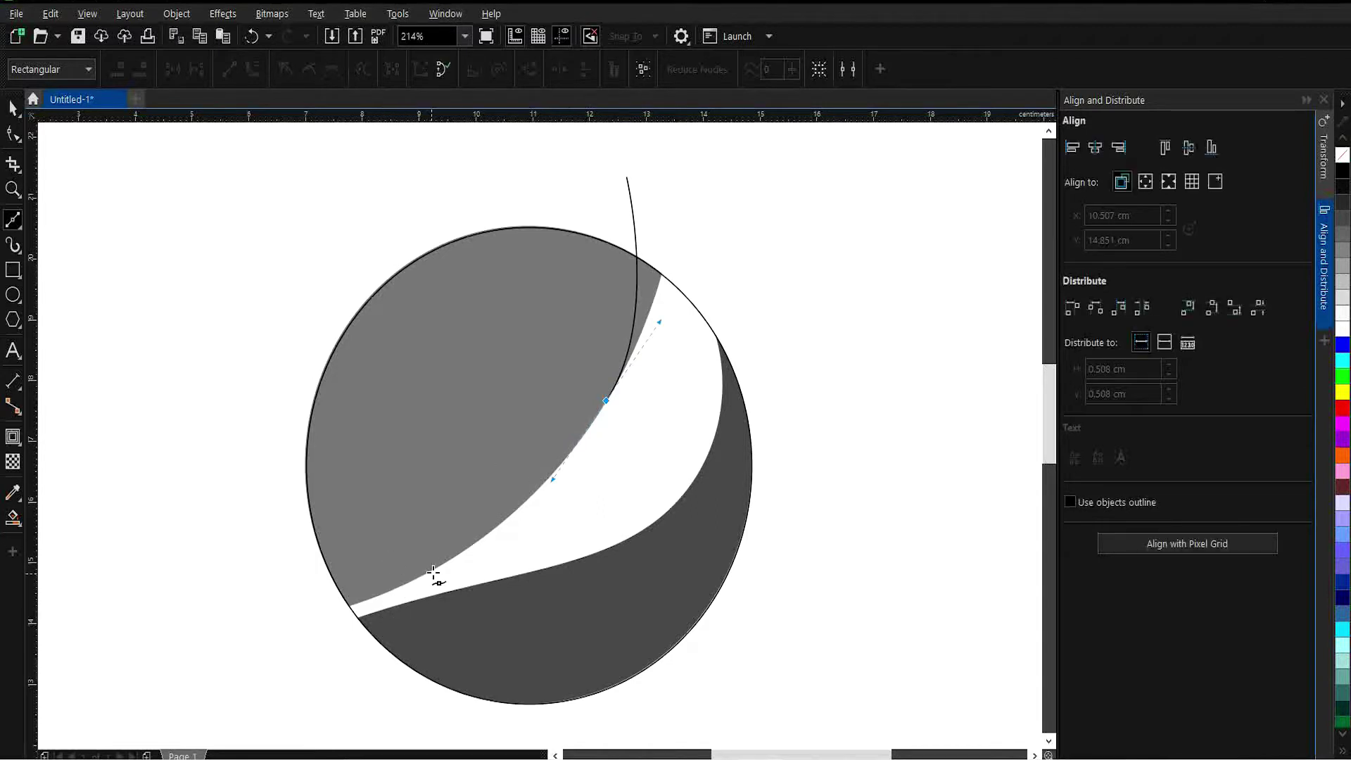
pyautogui.moveTo(438, 566)
pyautogui.mouseDown()
pyautogui.moveTo(366, 595)
pyautogui.moveTo(354, 620)
pyautogui.mouseUp()
pyautogui.click(267, 622)
# - Move the curve's upper end node outward so the line follows the upper grey shape's edge
pyautogui.click(13, 133)
pyautogui.moveTo(251, 226); pyautogui.dragTo(728, 655)
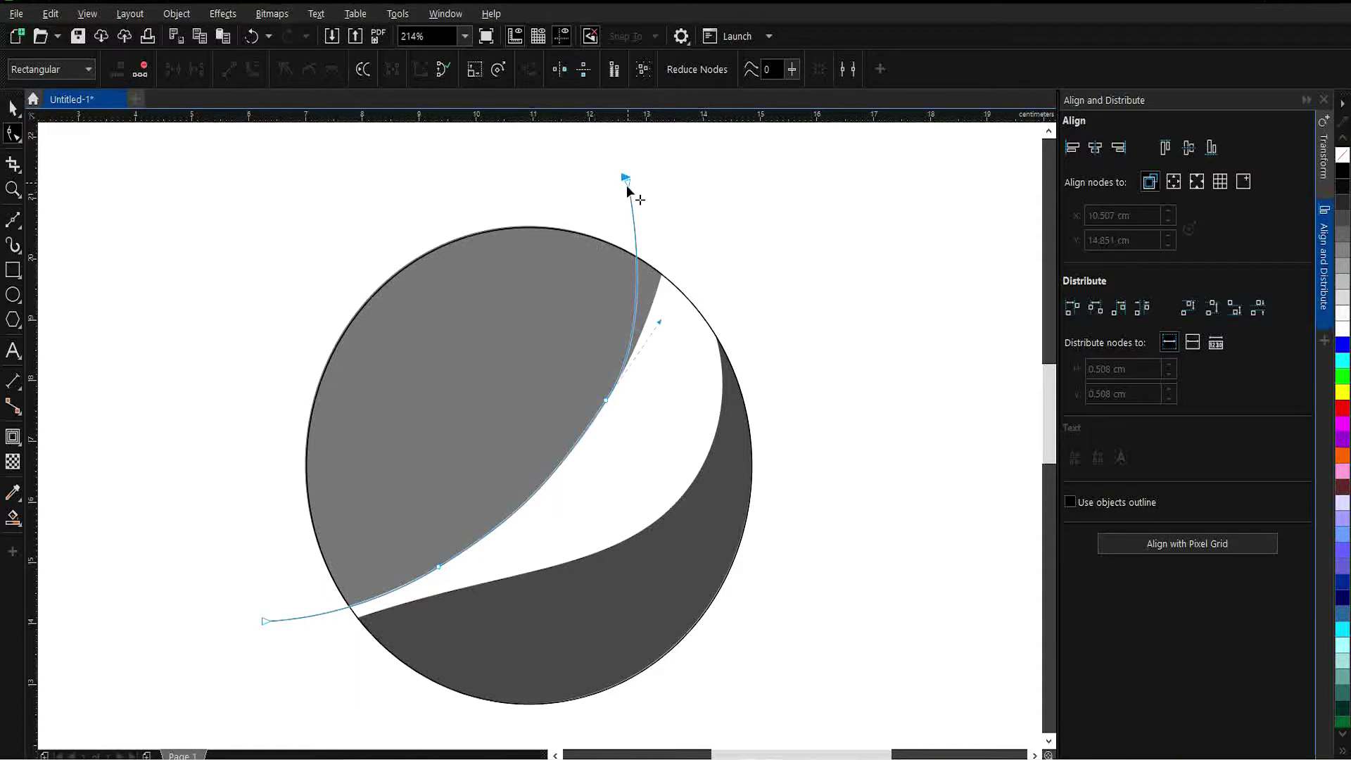
pyautogui.moveTo(625, 179); pyautogui.dragTo(681, 183)
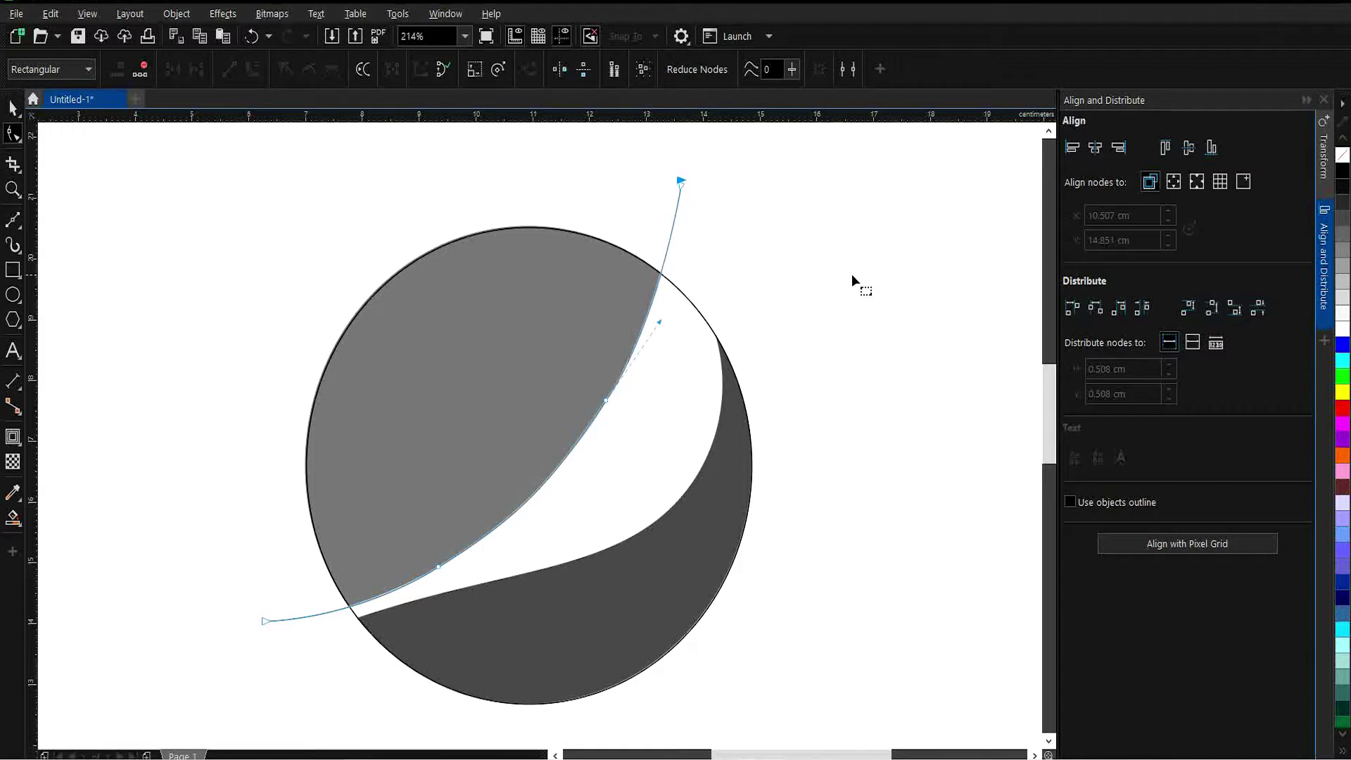
pyautogui.click(869, 302)
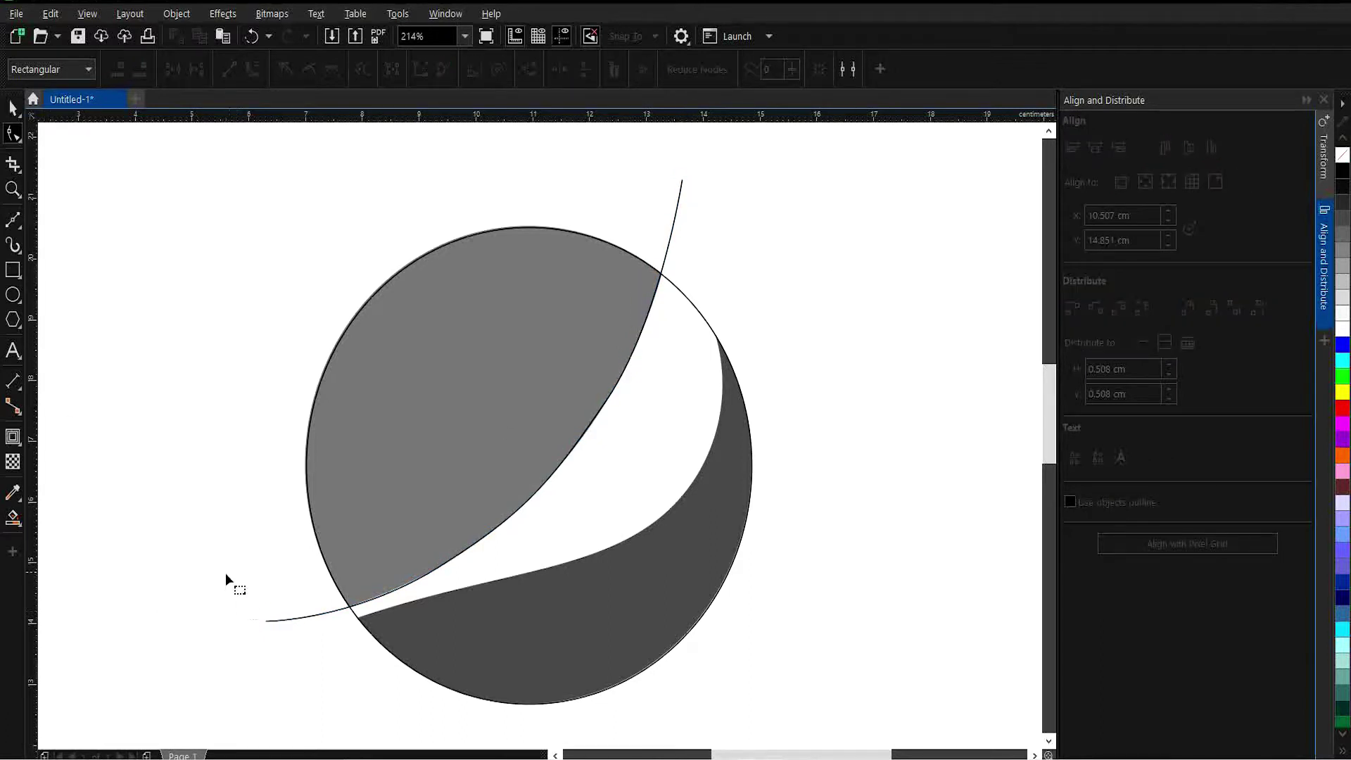
# - Draw a second open curve along the upper edge of the dark grey lower shape, crossing the circle at both ends
pyautogui.click(13, 219)
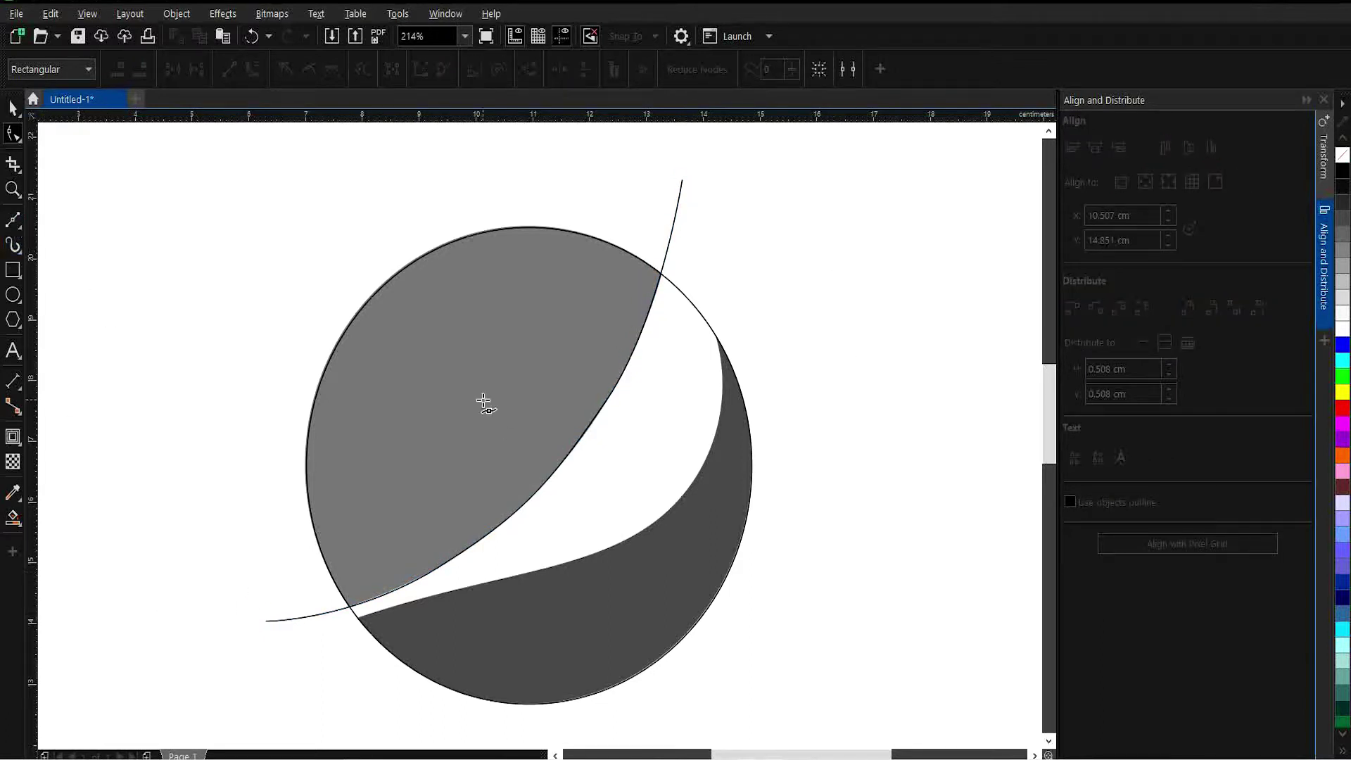
pyautogui.click(707, 266)
pyautogui.moveTo(701, 472); pyautogui.dragTo(648, 536)
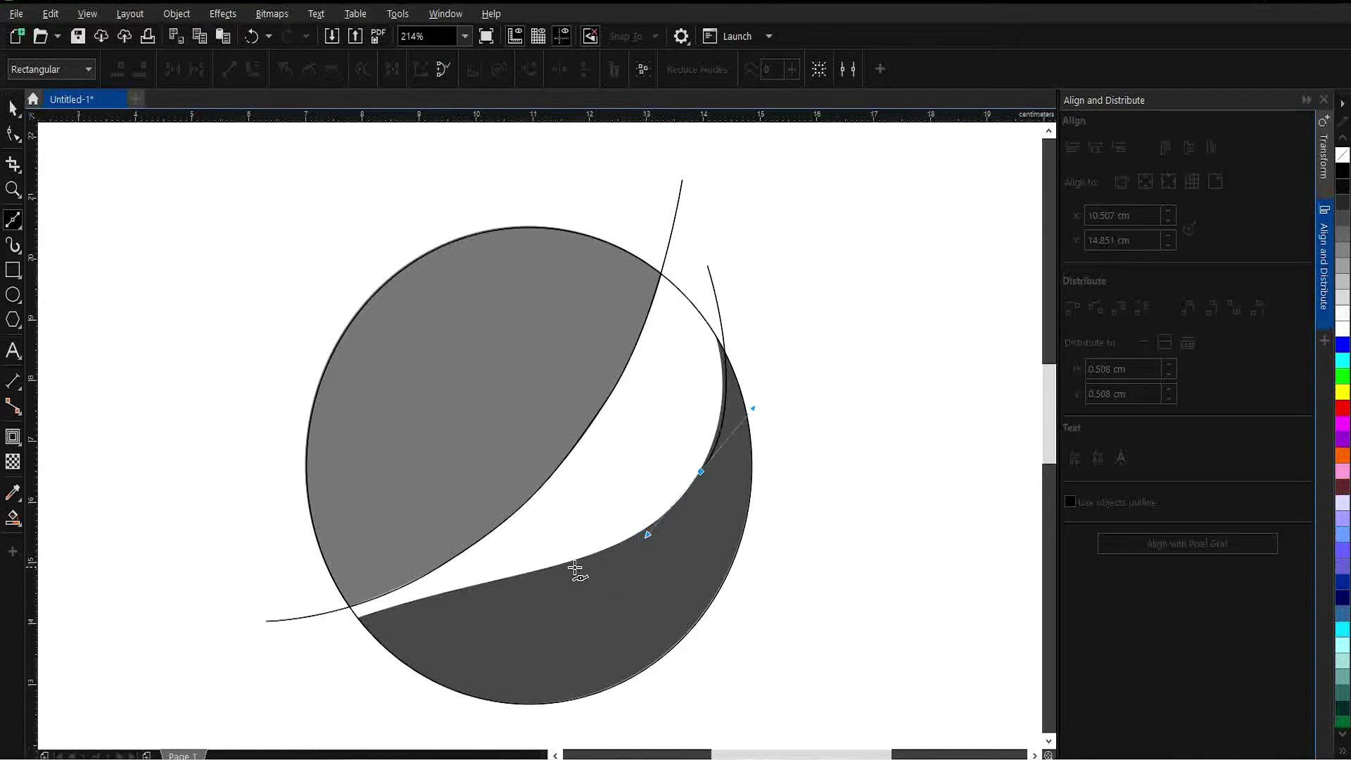
pyautogui.moveTo(512, 576); pyautogui.dragTo(447, 588)
pyautogui.moveTo(310, 638); pyautogui.dragTo(255, 668)
# - Adjust the second curve's nodes and handles so it fits the upper edge of the dark grey shape
pyautogui.click(13, 134)
pyautogui.moveTo(310, 637); pyautogui.dragTo(359, 626)
pyautogui.click(703, 473)
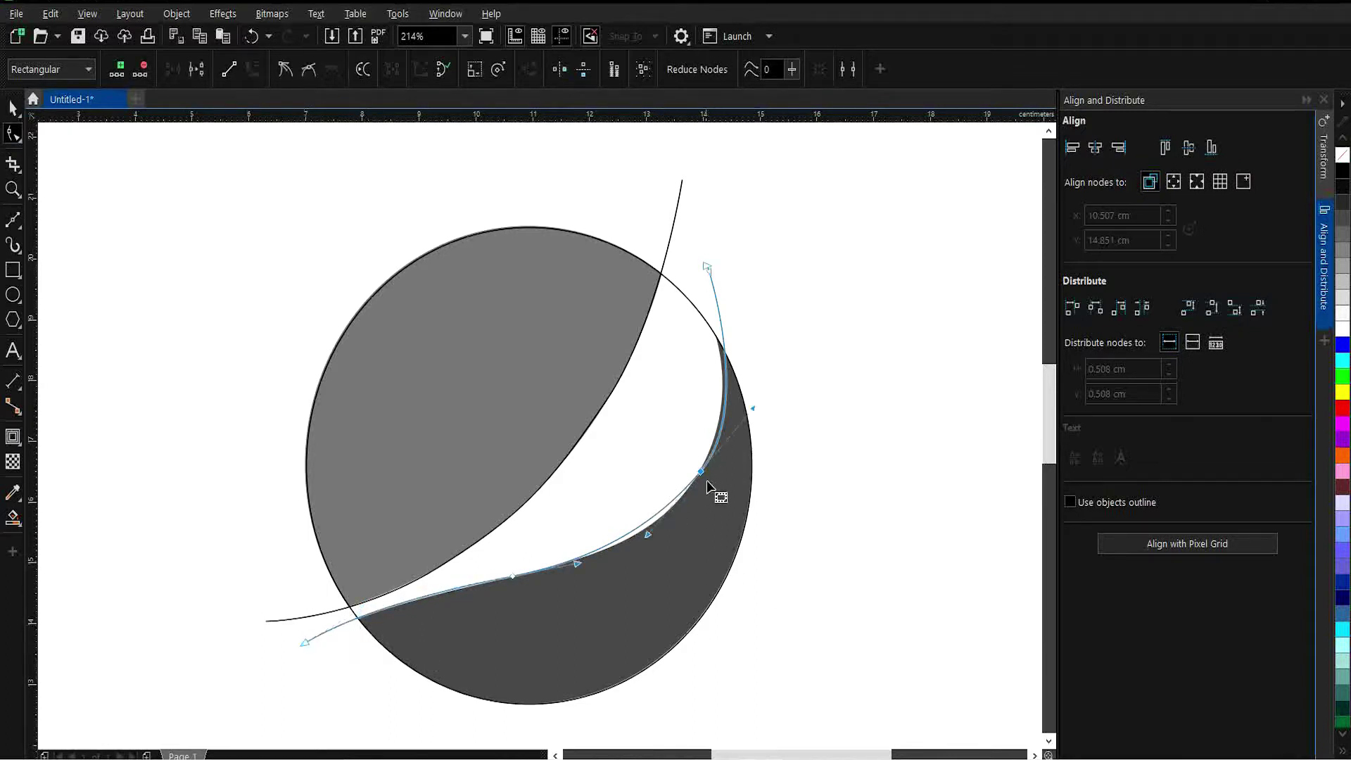
pyautogui.moveTo(702, 473); pyautogui.dragTo(687, 492)
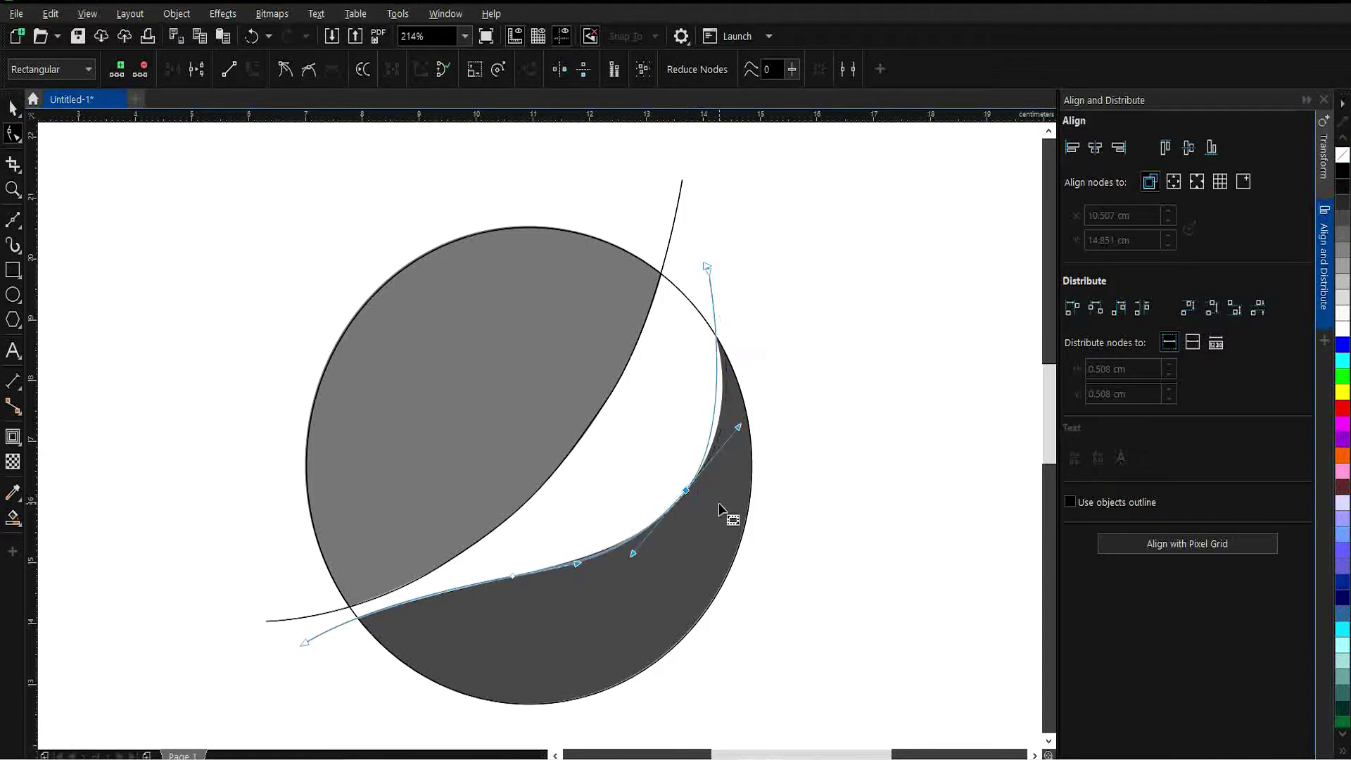
pyautogui.click(574, 565)
pyautogui.click(707, 266)
pyautogui.moveTo(709, 276); pyautogui.dragTo(720, 347)
pyautogui.click(893, 428)
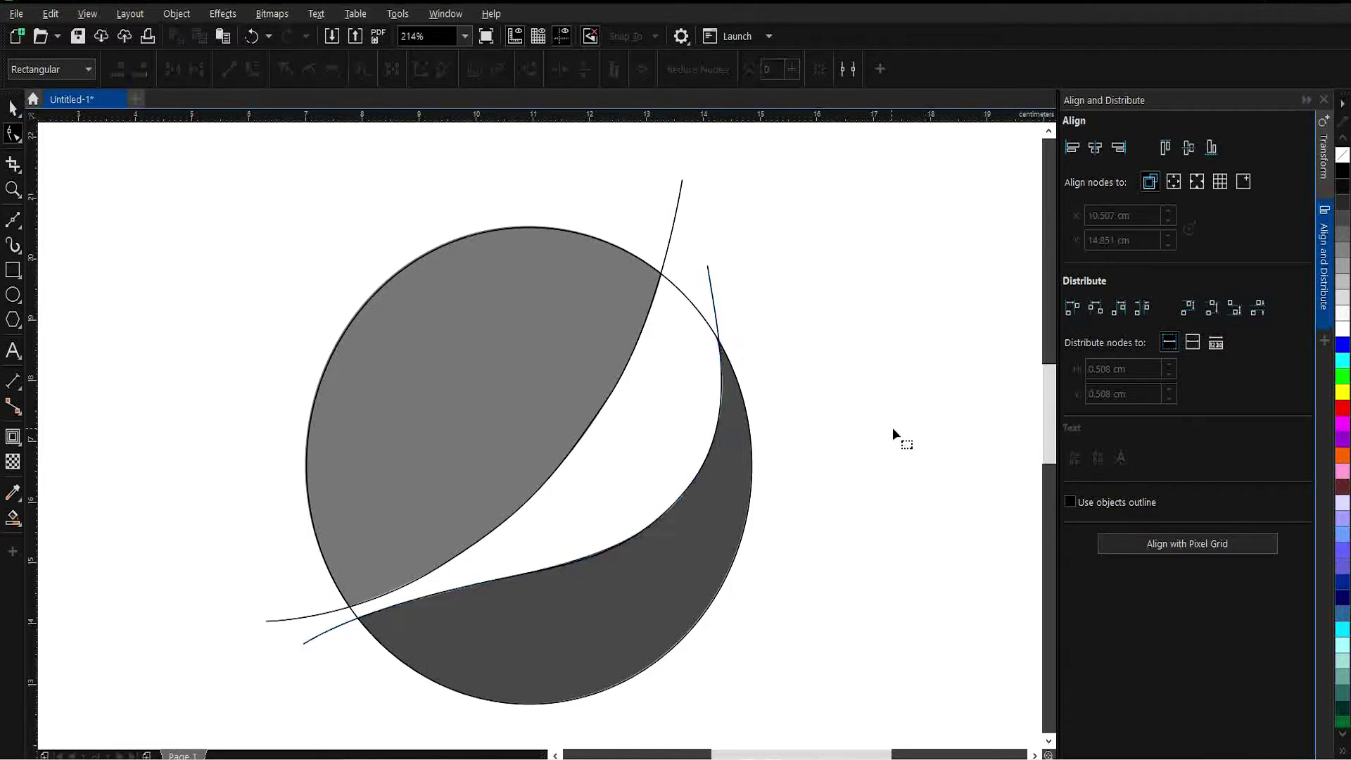
# - Create shapes from the circle's upper and lower regions with Smart Fill, colouring the upper one red and the lower one dark blue
pyautogui.moveTo(900, 577); pyautogui.dragTo(895, 529)
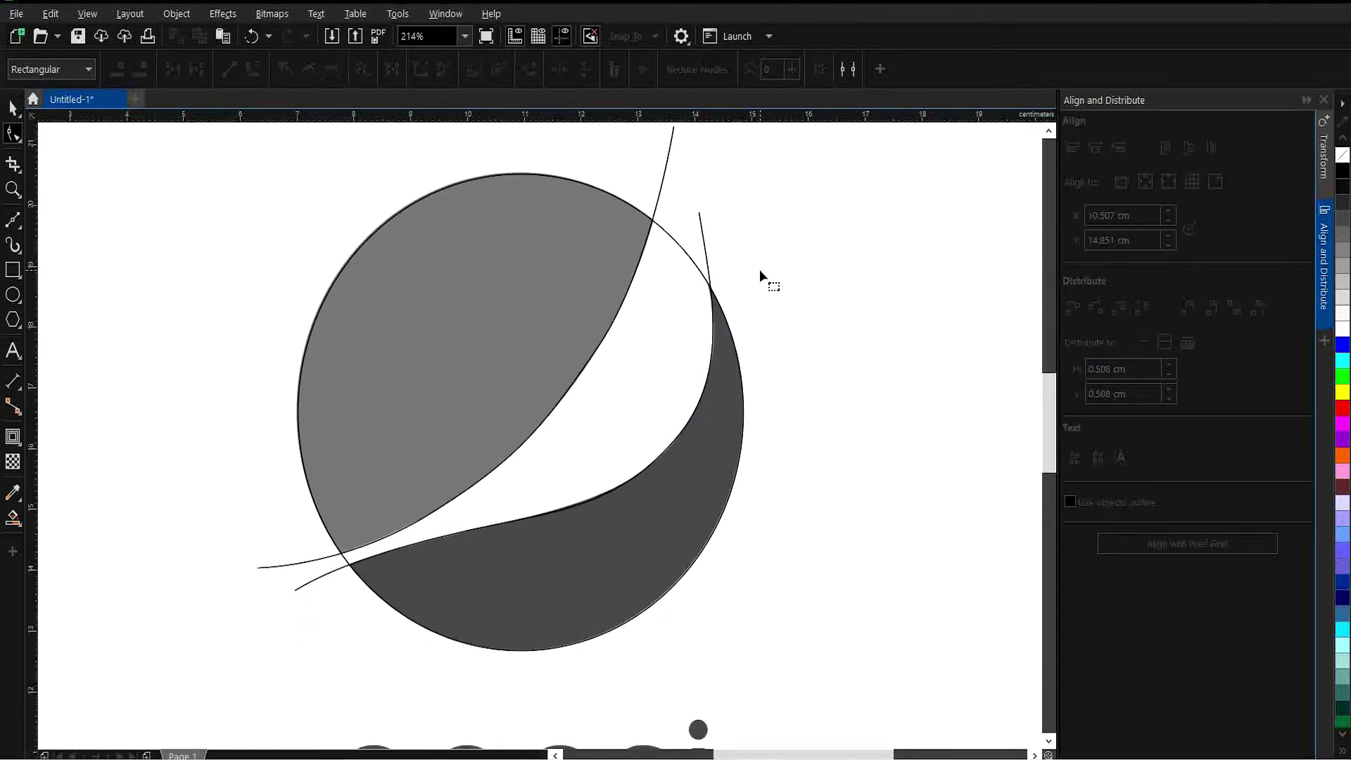
pyautogui.click(12, 107)
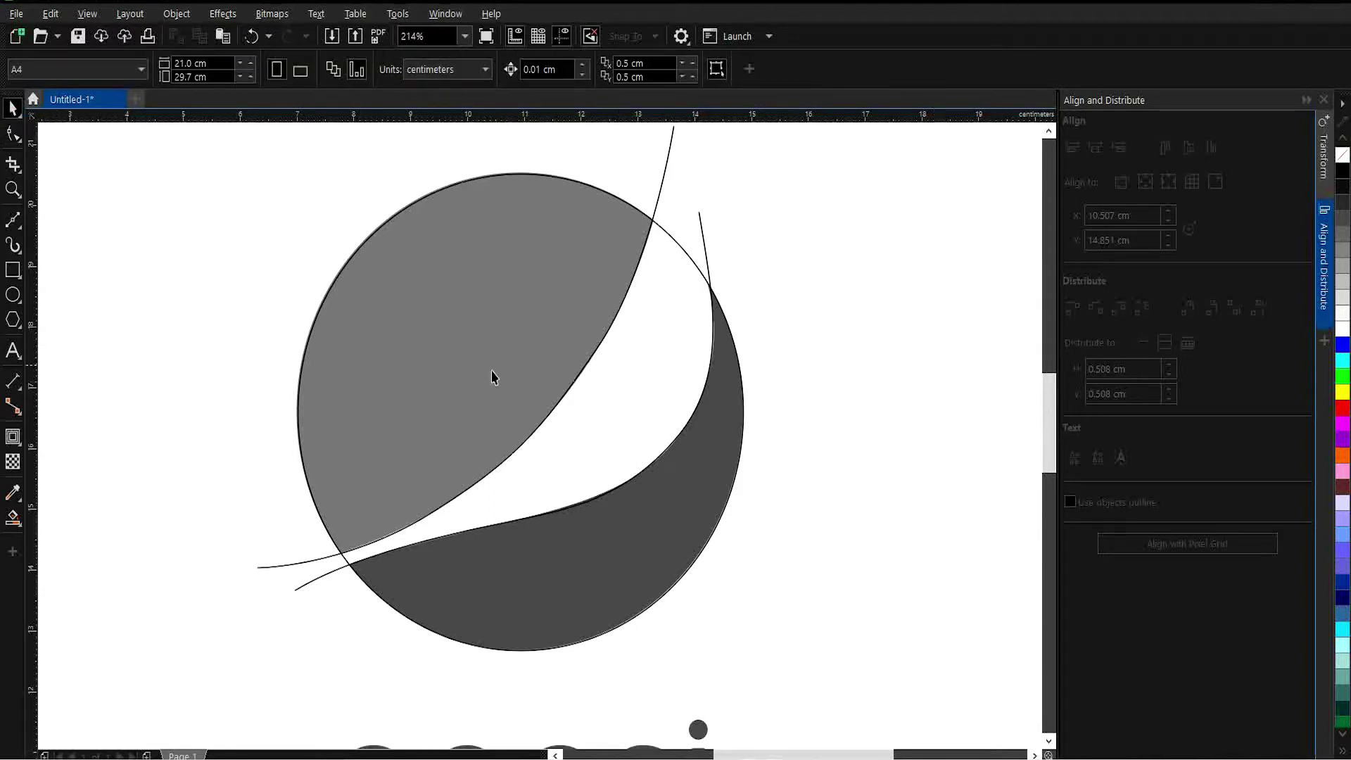
pyautogui.click(20, 528)
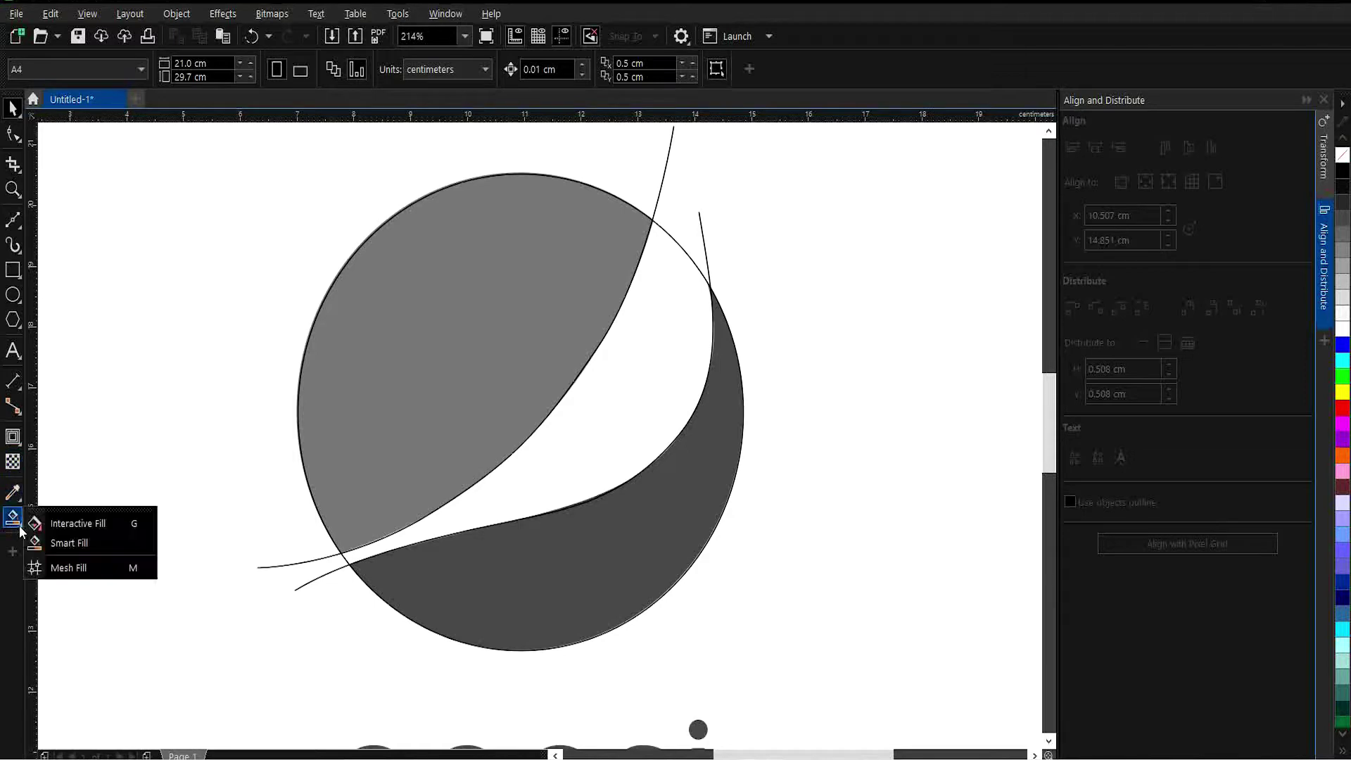
pyautogui.click(60, 544)
pyautogui.click(493, 340)
pyautogui.click(612, 579)
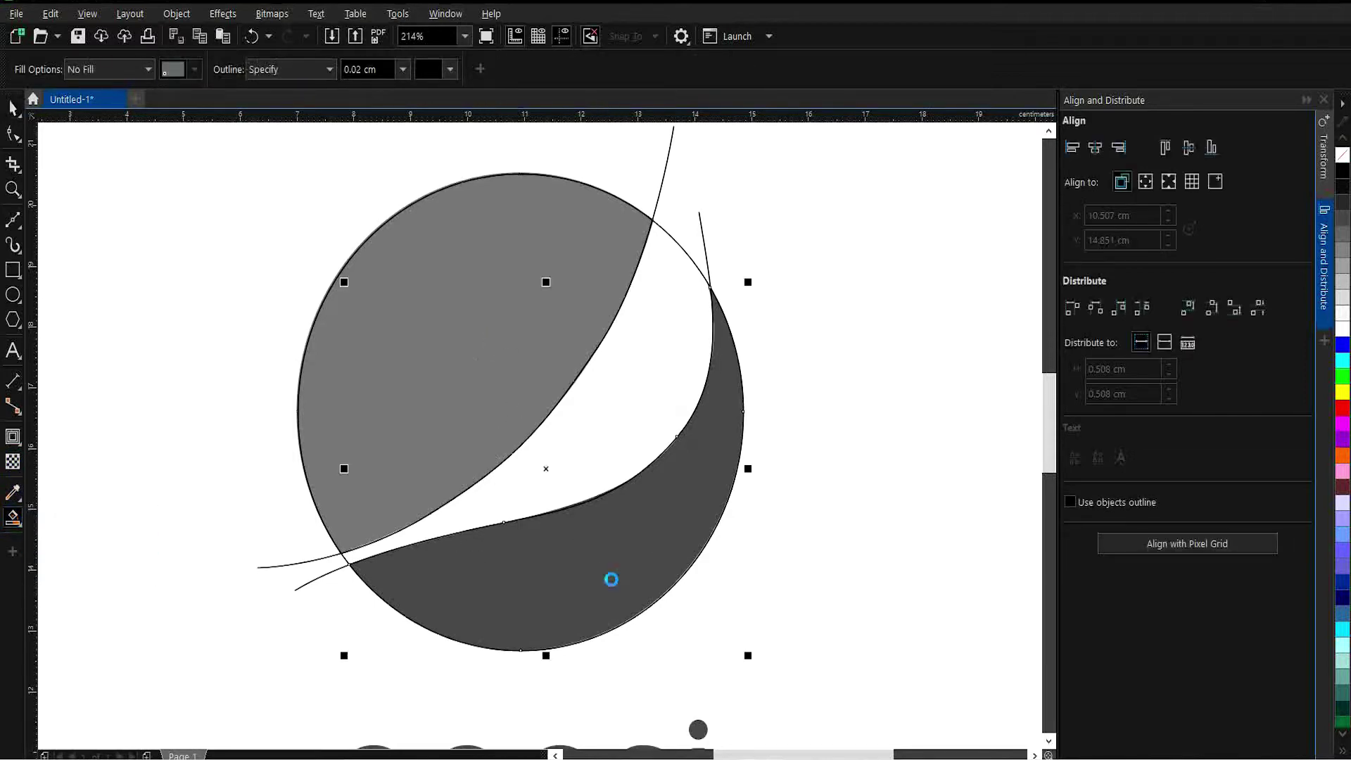
pyautogui.moveTo(1346, 414); pyautogui.dragTo(602, 350)
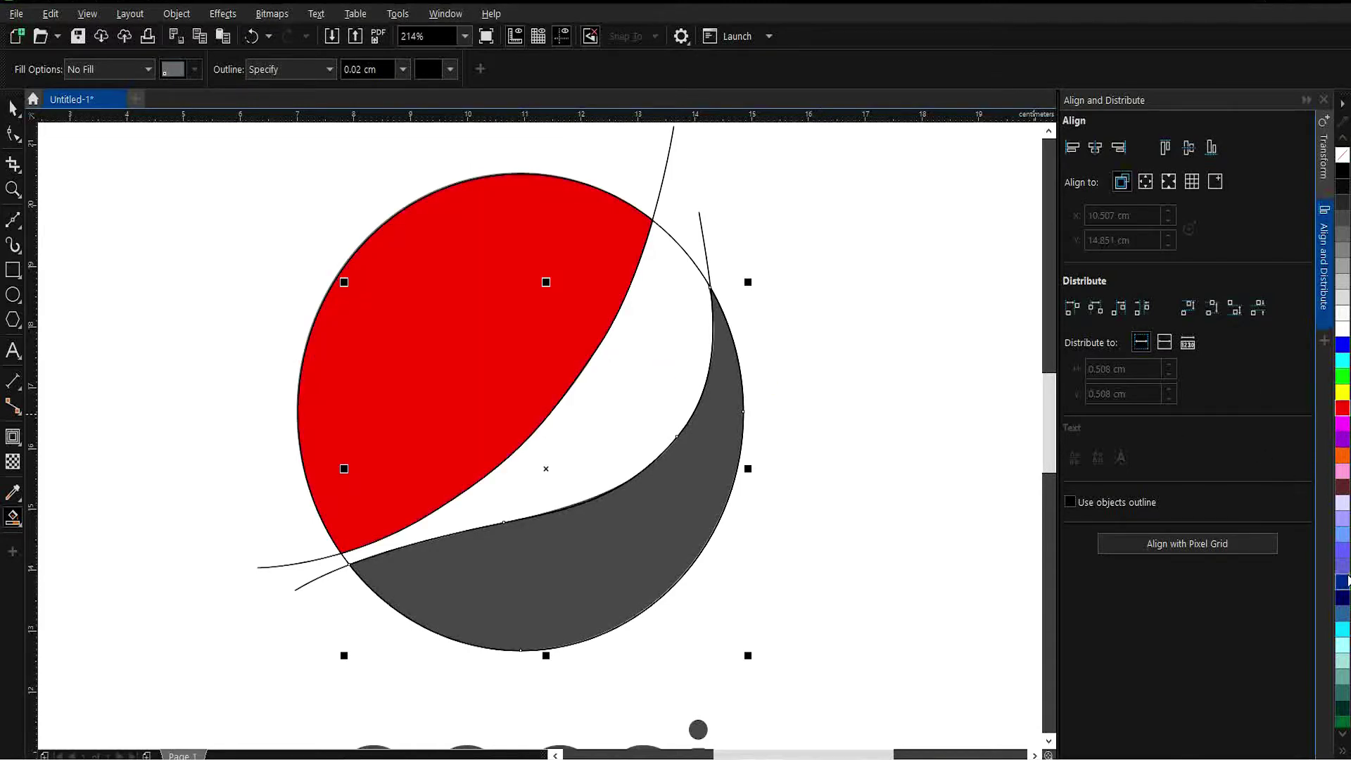
pyautogui.moveTo(1276, 582); pyautogui.dragTo(674, 559)
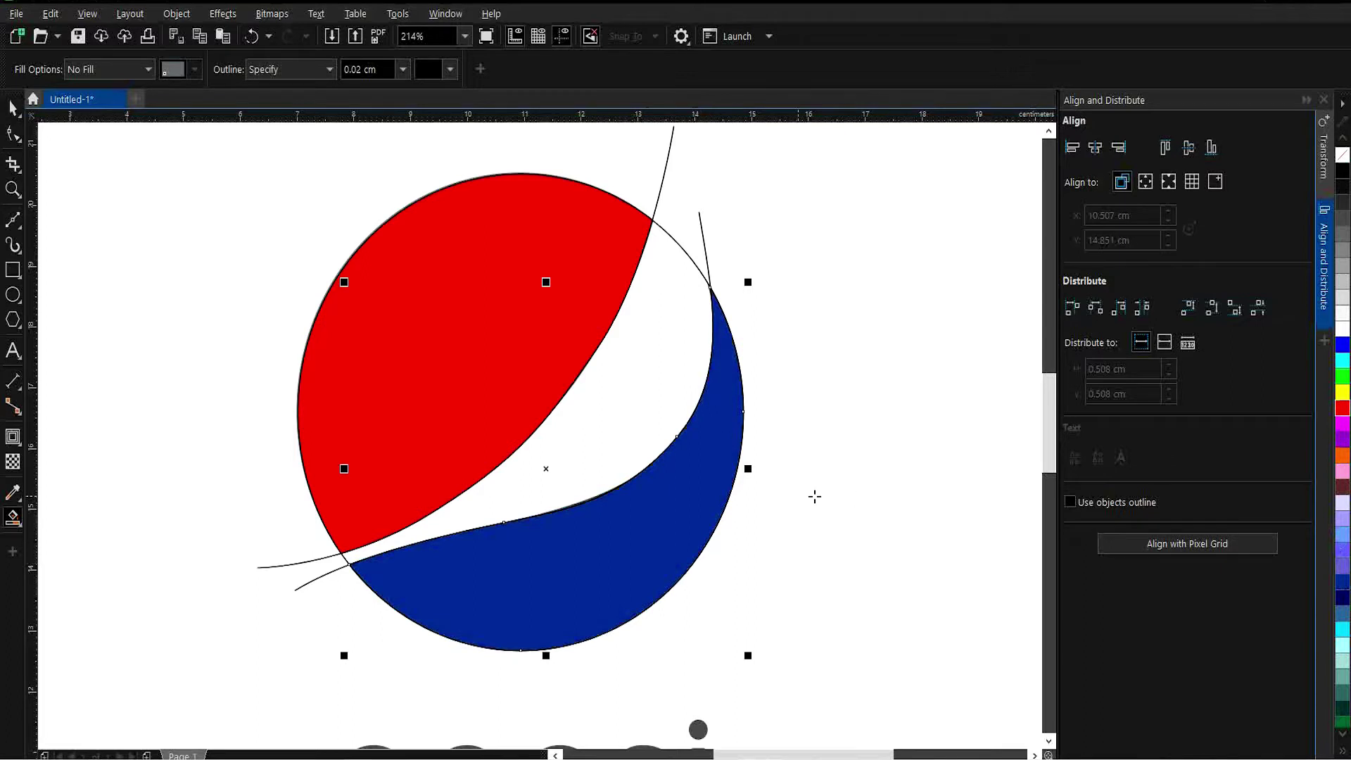
# - Delete the two open guide curves that crossed the emblem
pyautogui.scroll(-2, 693, 525)
pyautogui.click(13, 108)
pyautogui.click(322, 505)
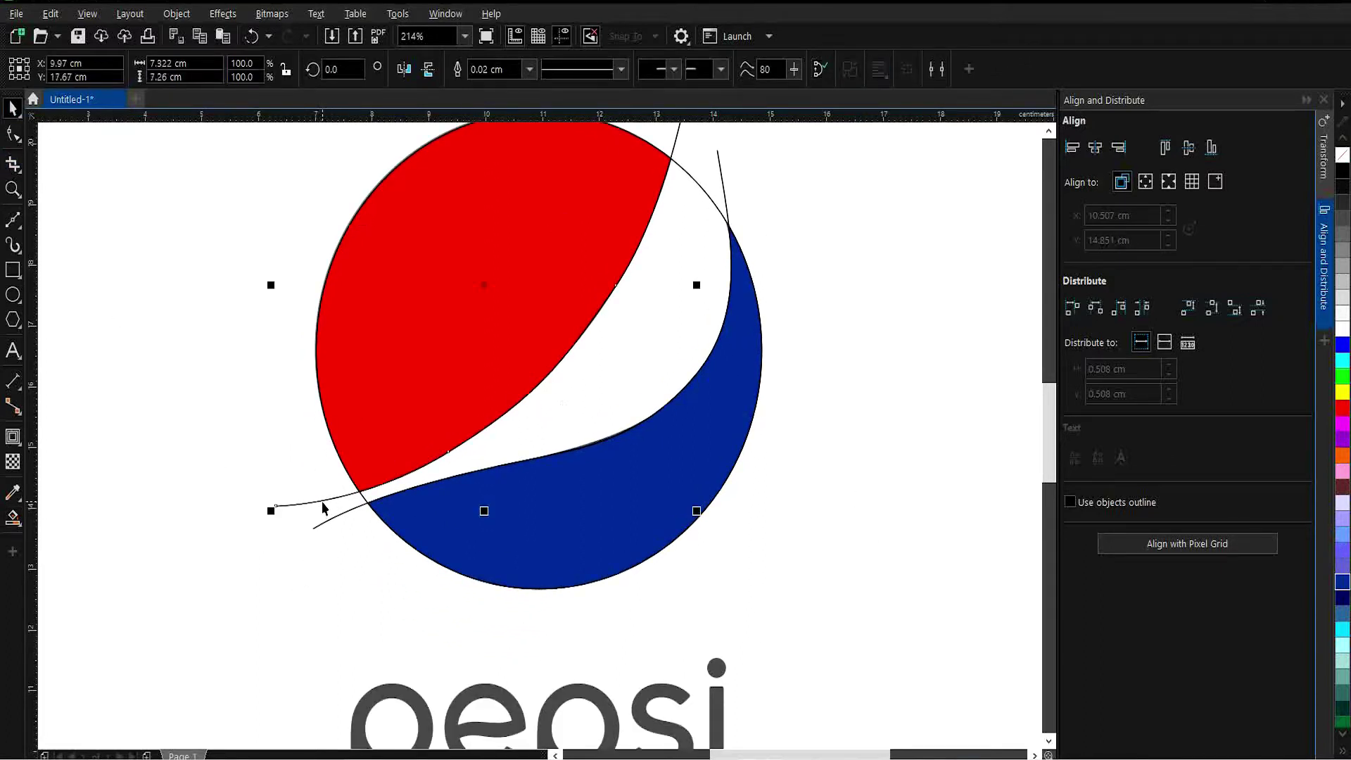
pyautogui.press('Delete')
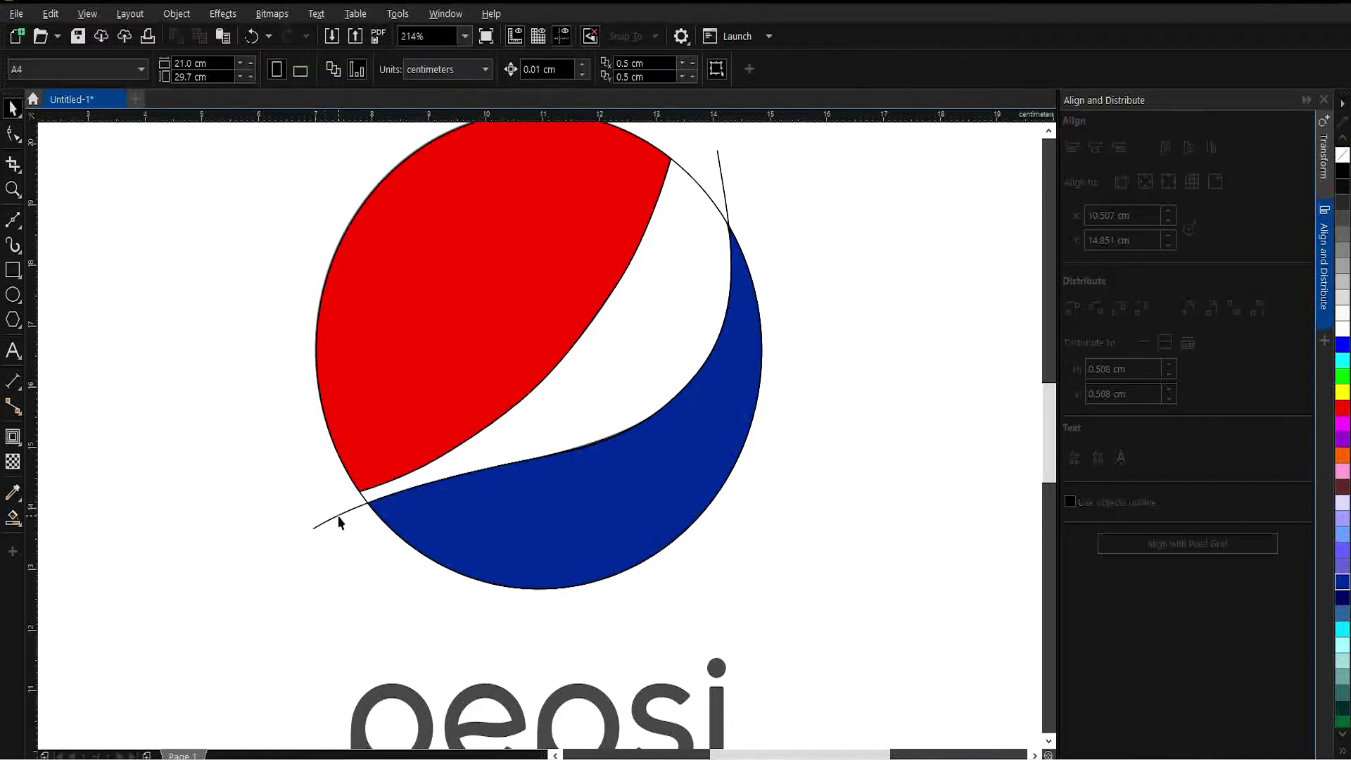
pyautogui.click(339, 518)
pyautogui.press('Delete')
# - Add an enlarged concentric copy of the circle, about 8.26 cm across, around the emblem
pyautogui.click(367, 506)
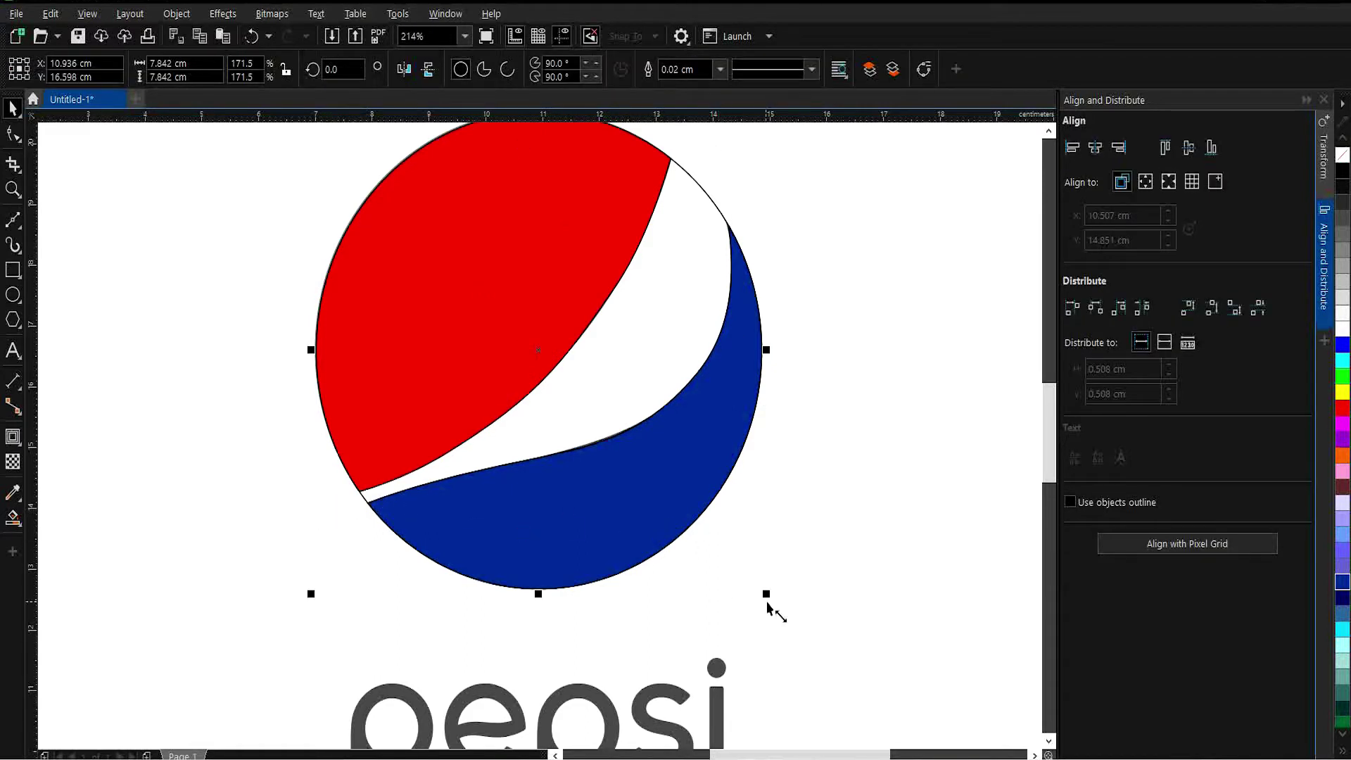
pyautogui.moveTo(766, 594); pyautogui.dragTo(780, 615)
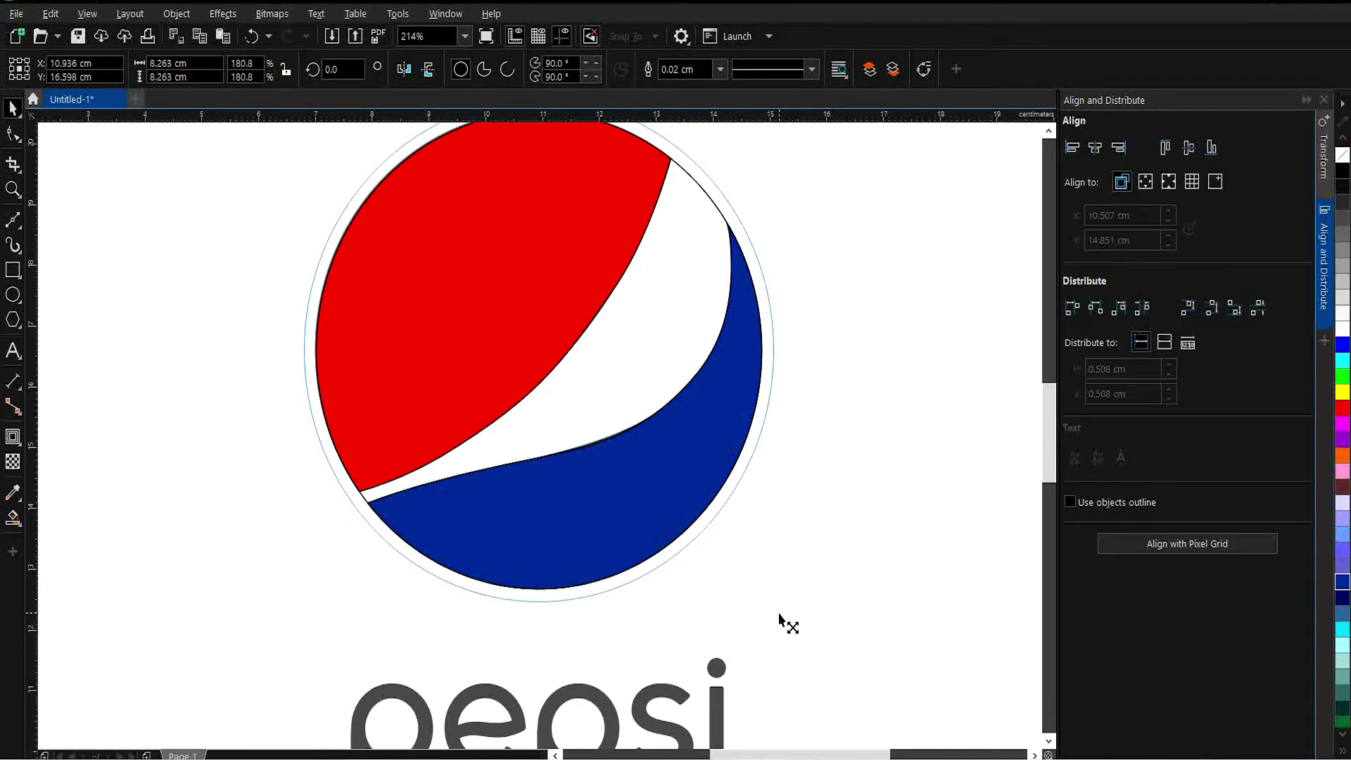
pyautogui.moveTo(780, 615); pyautogui.dragTo(780, 615)
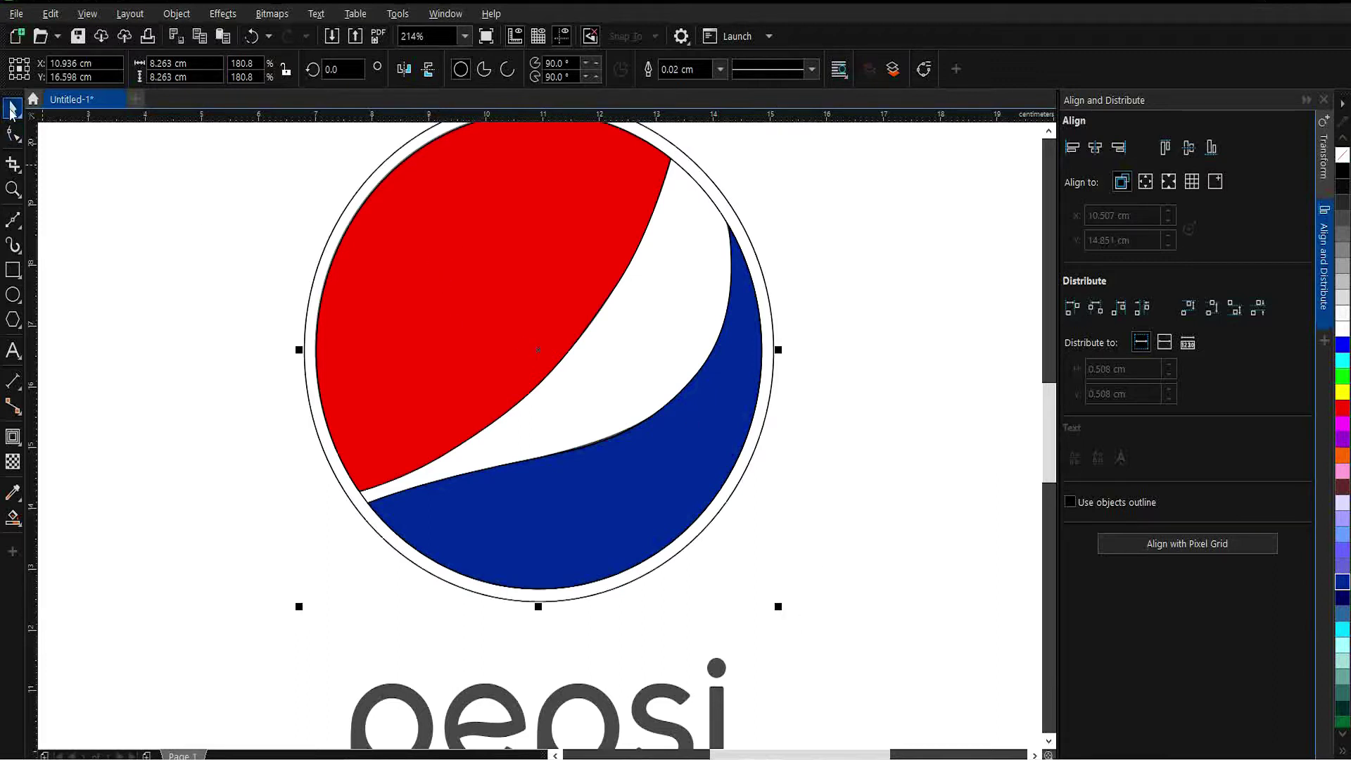
# - Draw a circle about 1.44 cm across over the outer edge of the first p's bowl
pyautogui.scroll(-4, 560, 679)
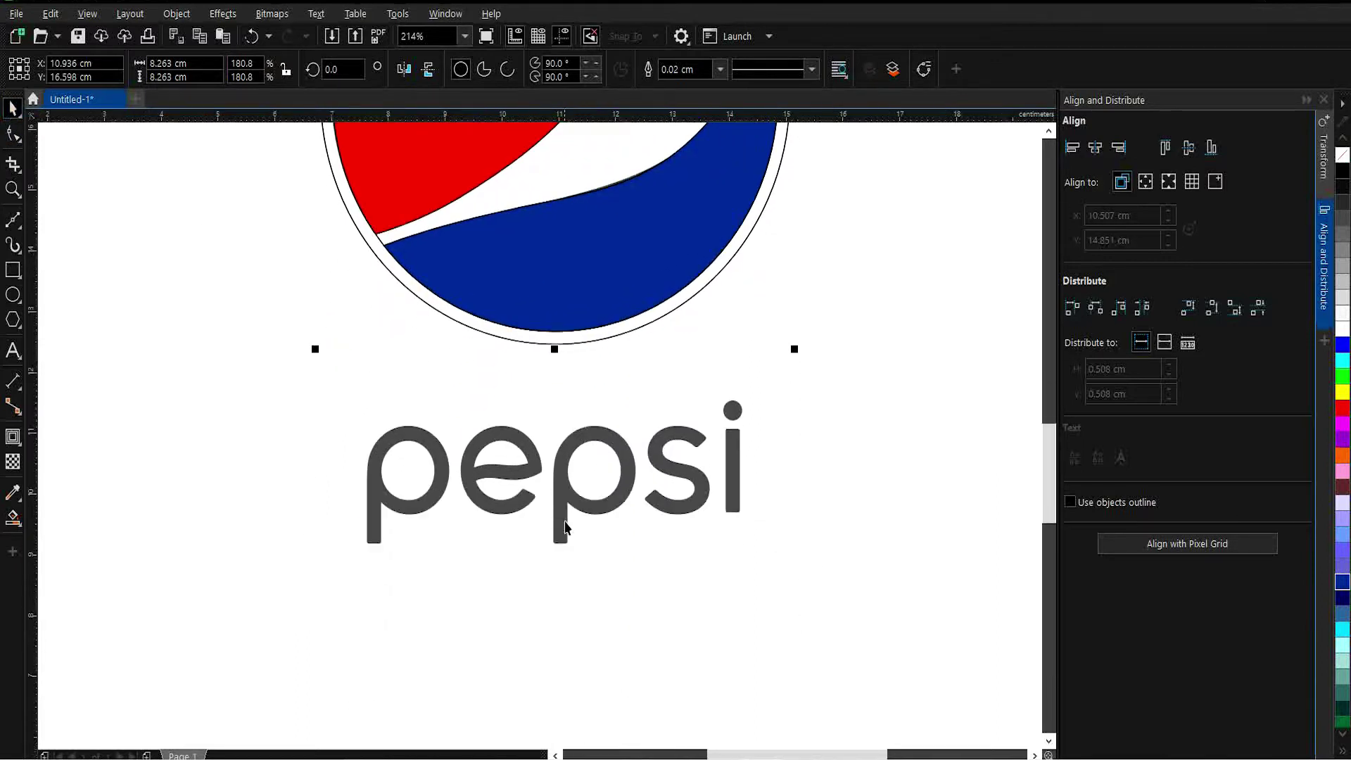
pyautogui.press('z')
pyautogui.moveTo(353, 424); pyautogui.dragTo(456, 564)
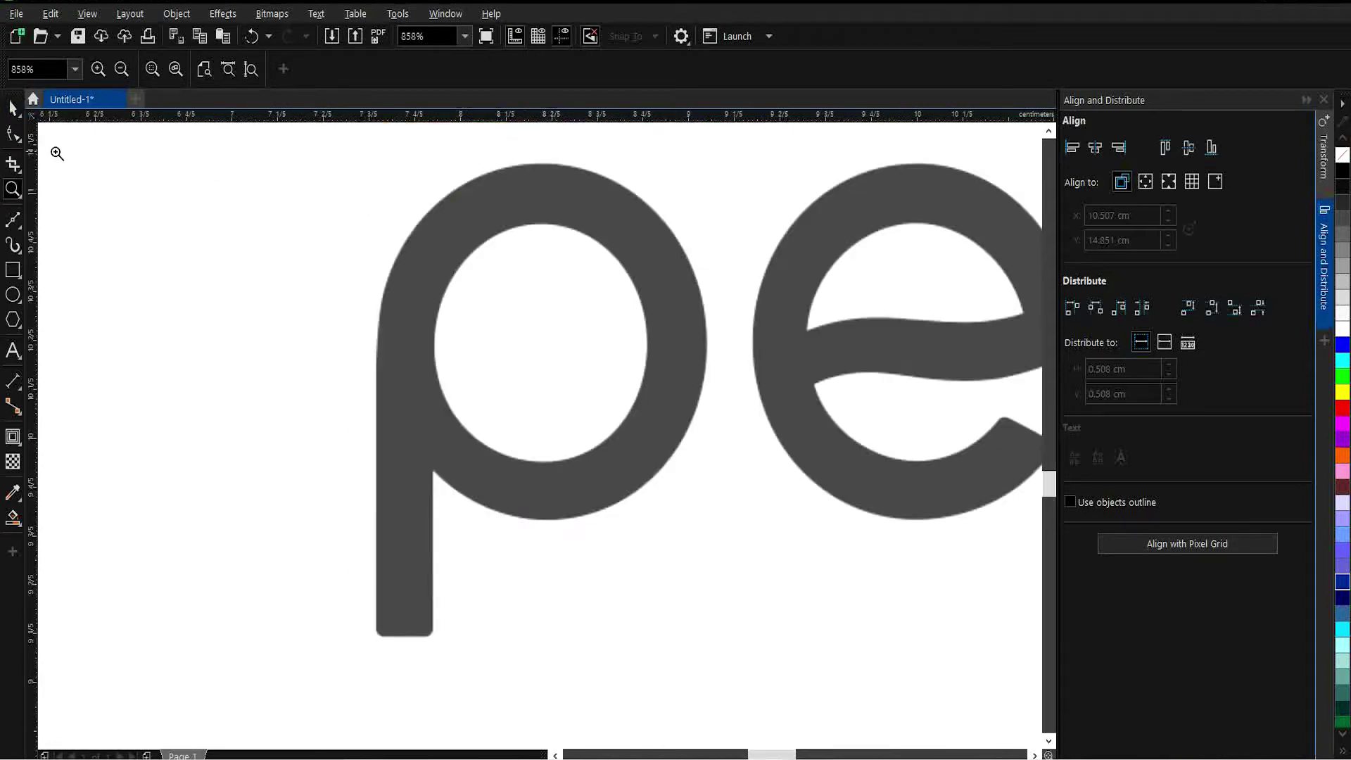
pyautogui.click(13, 108)
pyautogui.click(13, 295)
pyautogui.moveTo(483, 276); pyautogui.dragTo(636, 498)
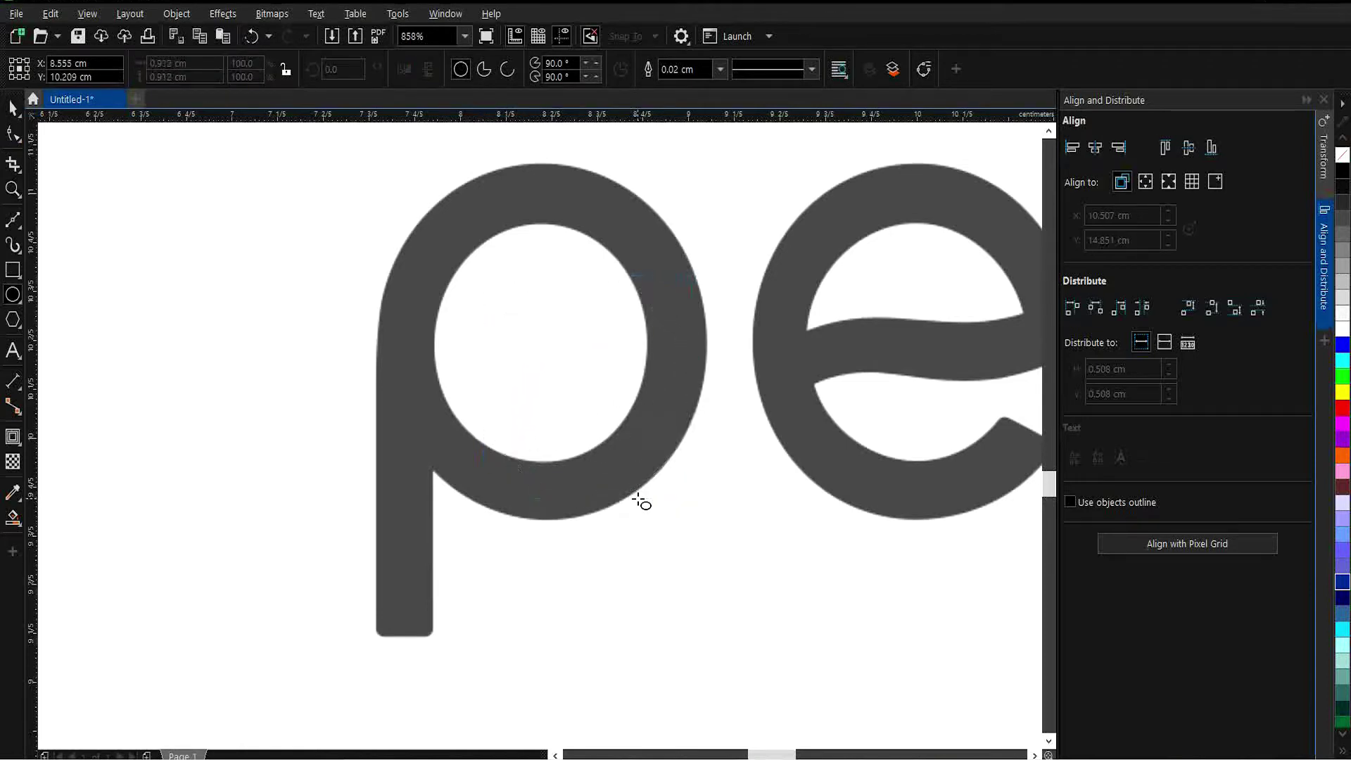
pyautogui.moveTo(478, 270); pyautogui.dragTo(349, 165)
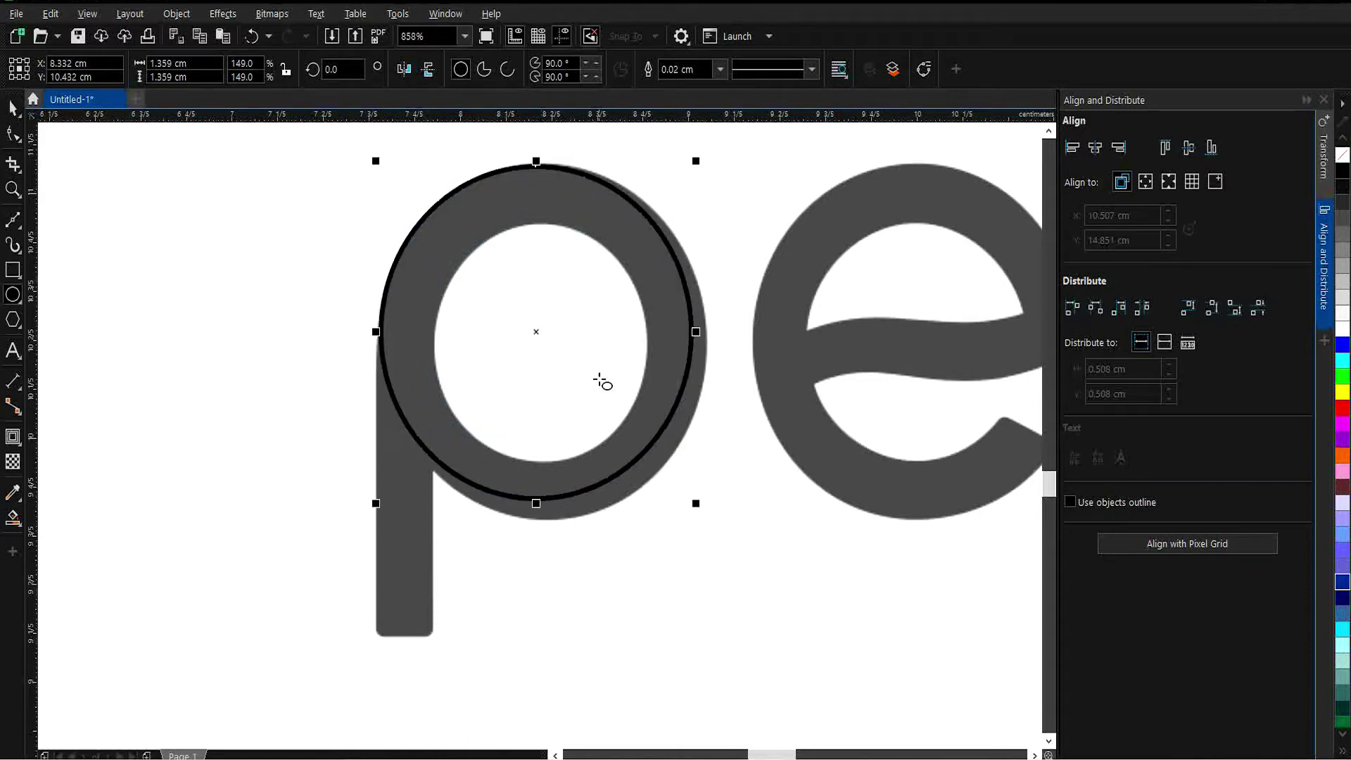
pyautogui.moveTo(698, 505); pyautogui.dragTo(716, 544)
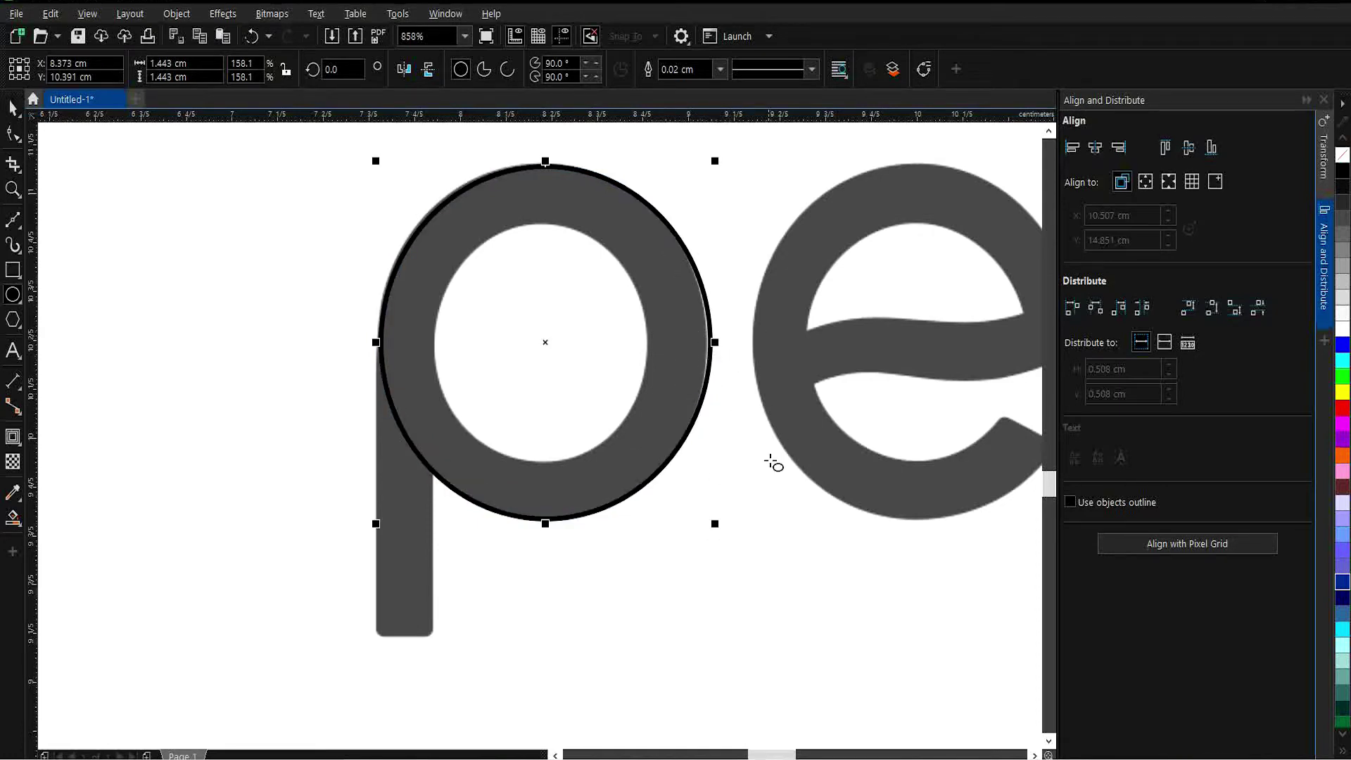
# - Centre the circle on the p's bowl and add a concentric copy about 0.96 cm across along the inner edge
pyautogui.click(23, 110)
pyautogui.moveTo(543, 345); pyautogui.dragTo(543, 346)
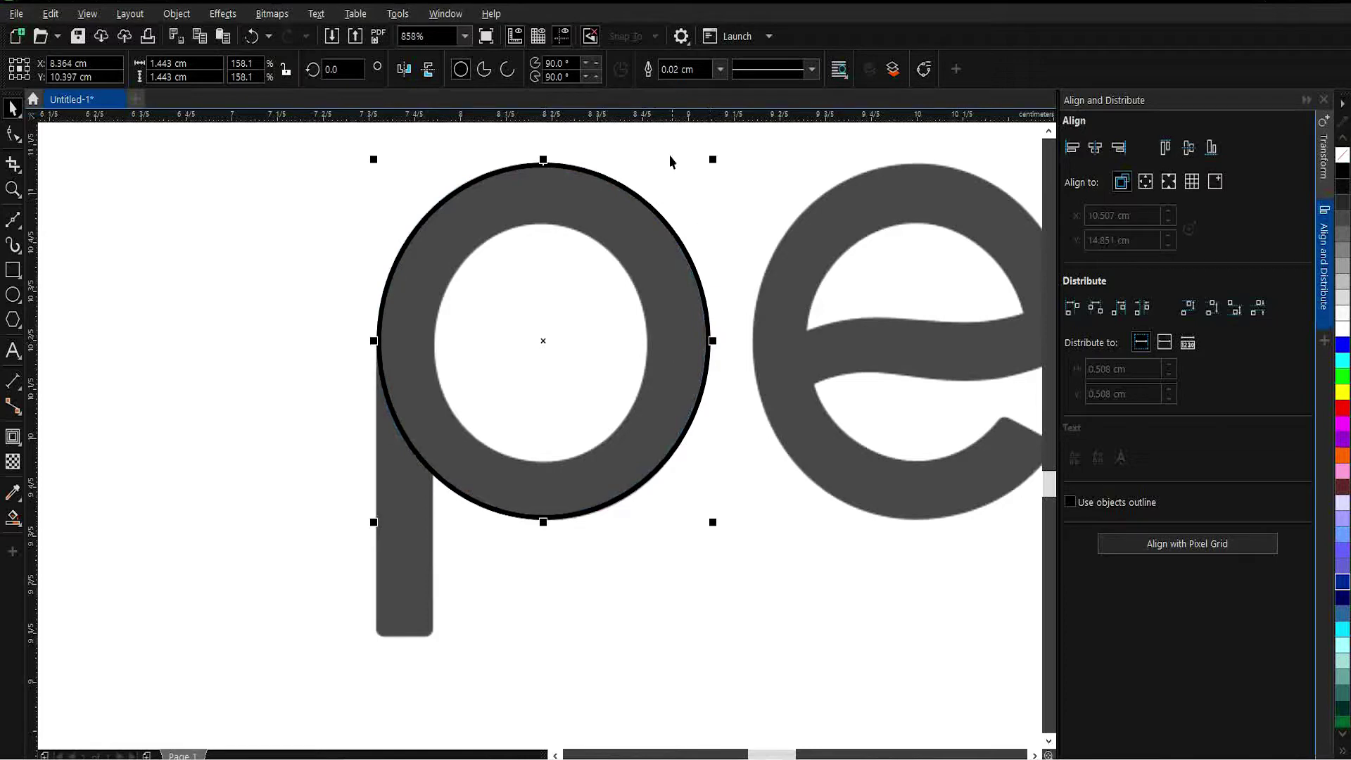
pyautogui.moveTo(713, 161); pyautogui.dragTo(673, 226)
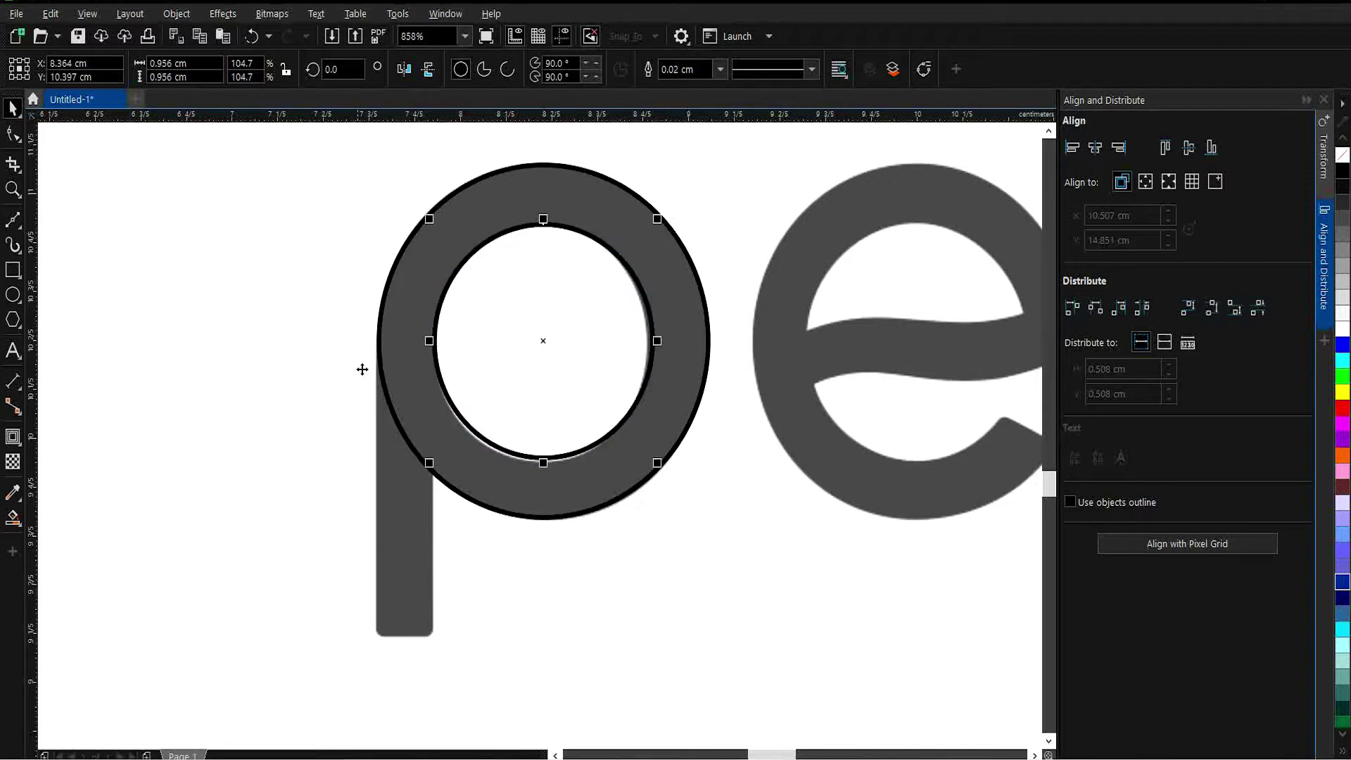
# - Draw a rectangle over the first p's stem, about 0.25 cm wide and 1.27 cm high
pyautogui.click(8, 268)
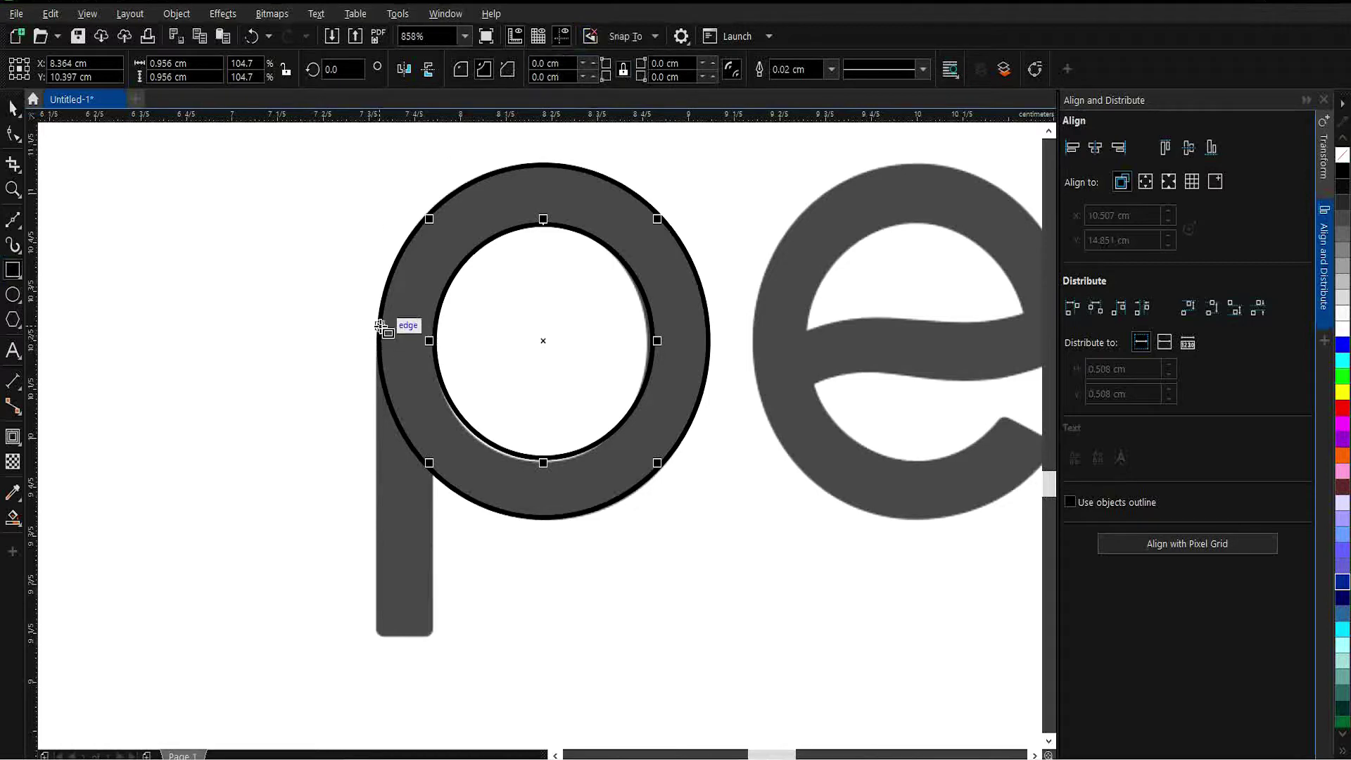
pyautogui.moveTo(379, 325); pyautogui.dragTo(439, 360)
pyautogui.click(13, 108)
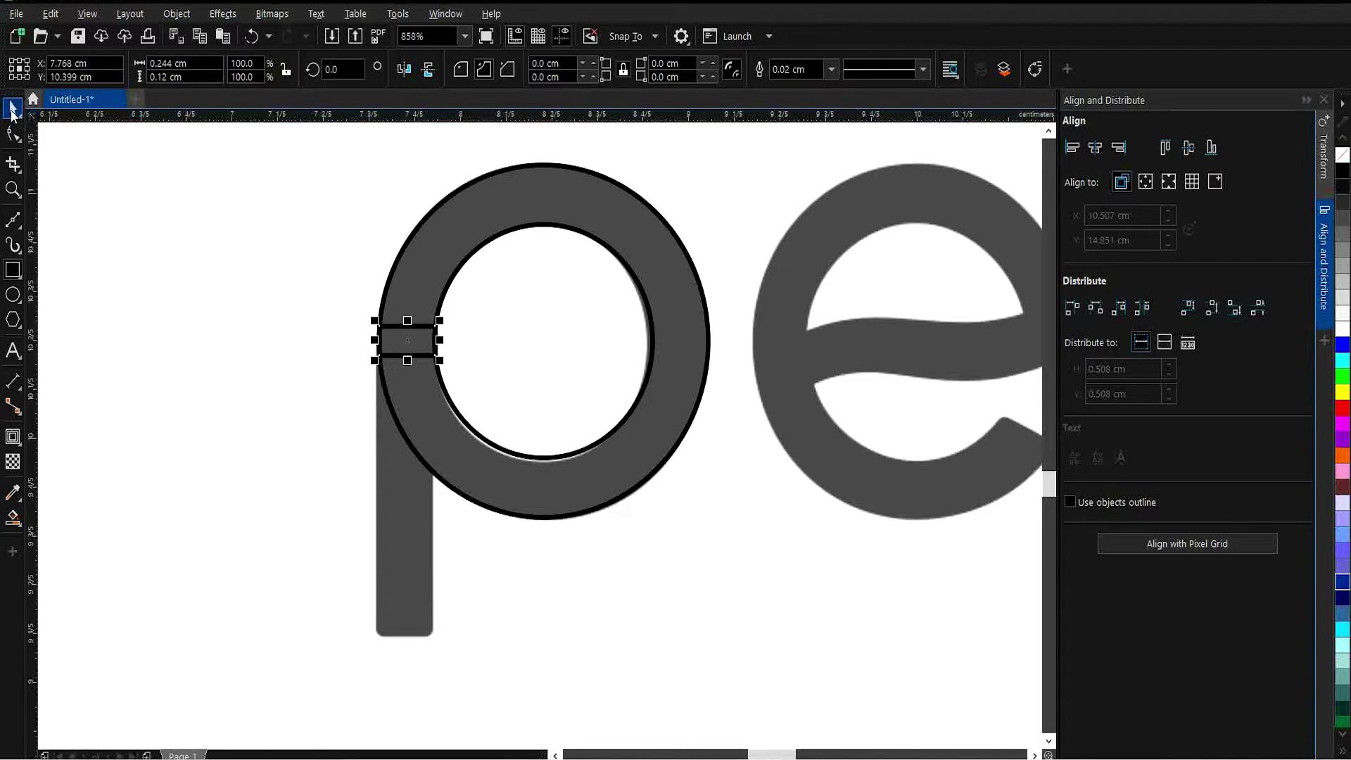
pyautogui.moveTo(379, 346); pyautogui.dragTo(401, 650)
# - Combine the two concentric circles of the first p into a single ring-shaped curve
pyautogui.moveTo(781, 563); pyautogui.dragTo(489, 594)
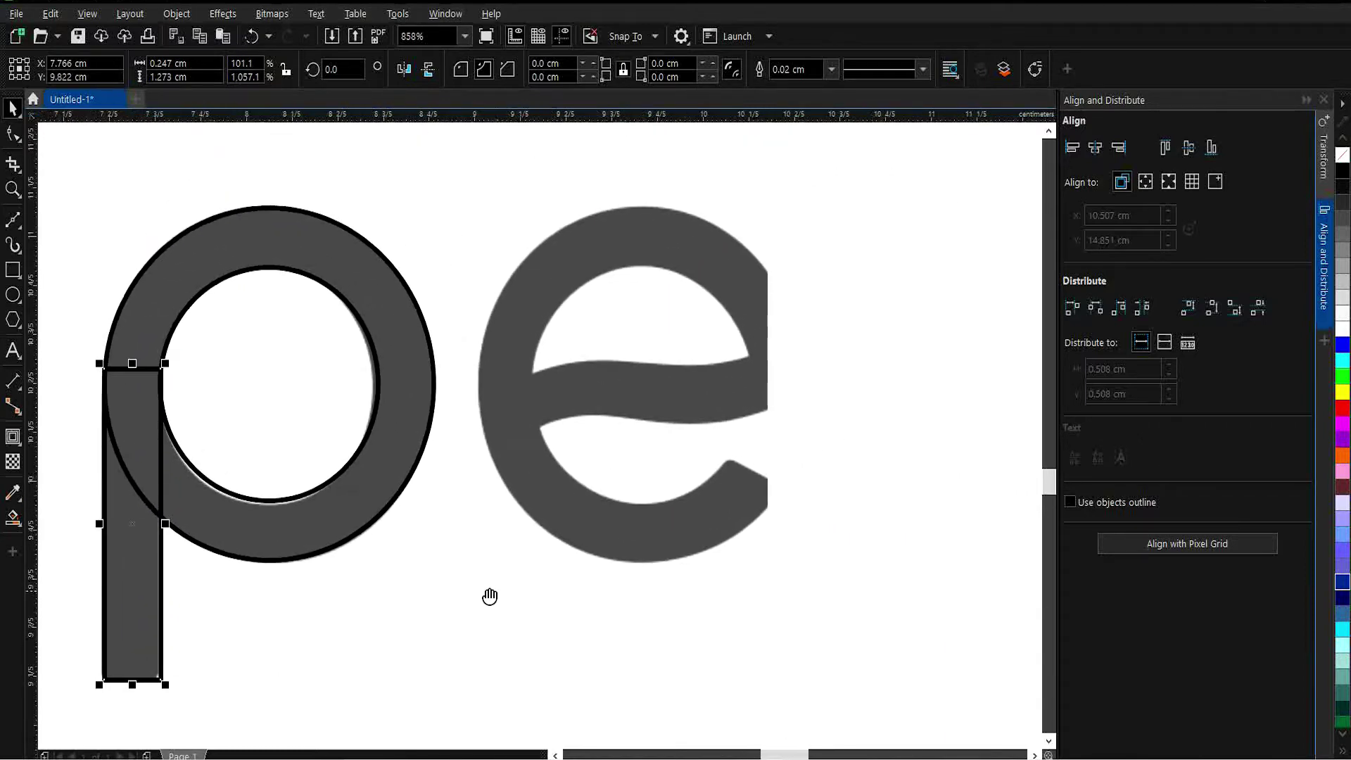
pyautogui.click(380, 305)
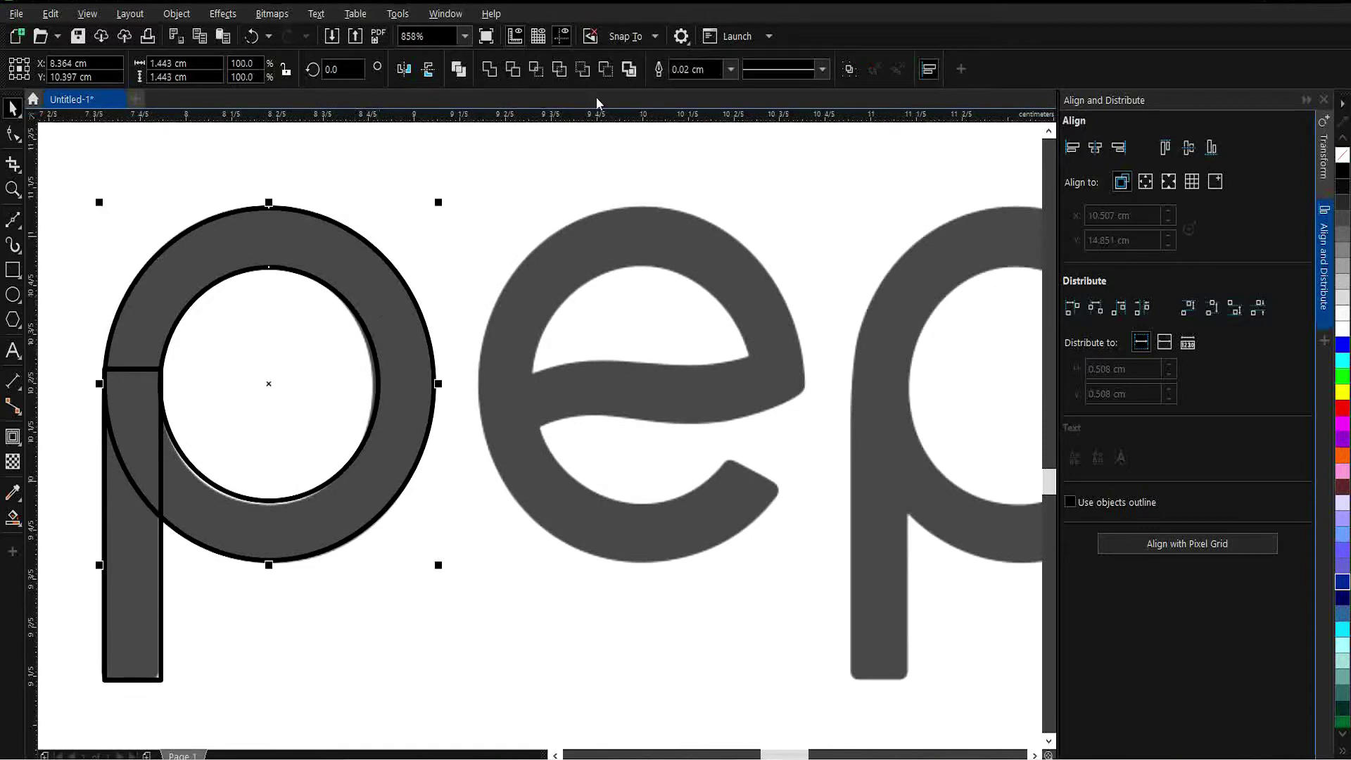
pyautogui.hotkey('ctrl', 'q')
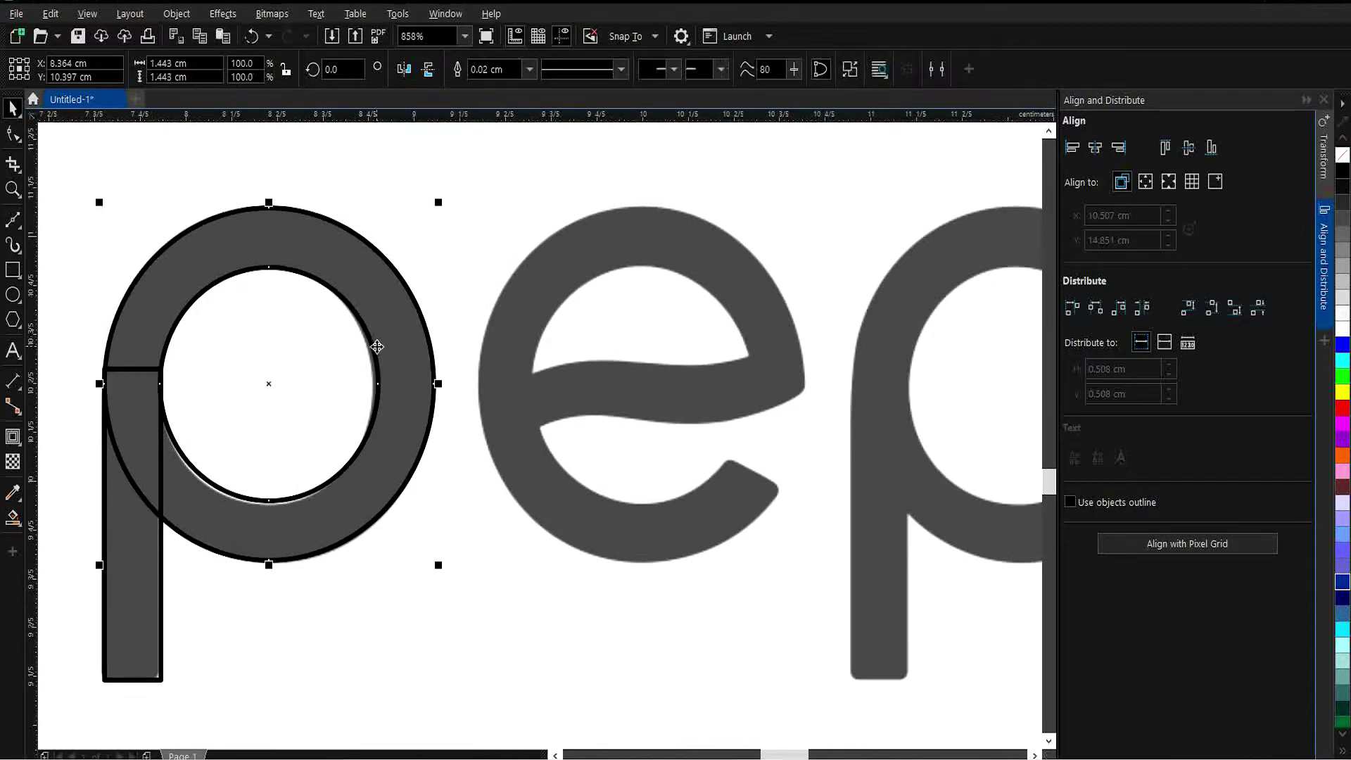
# - Place a copy of the first p's ring over the outline of the letter e
pyautogui.moveTo(373, 346); pyautogui.dragTo(745, 370)
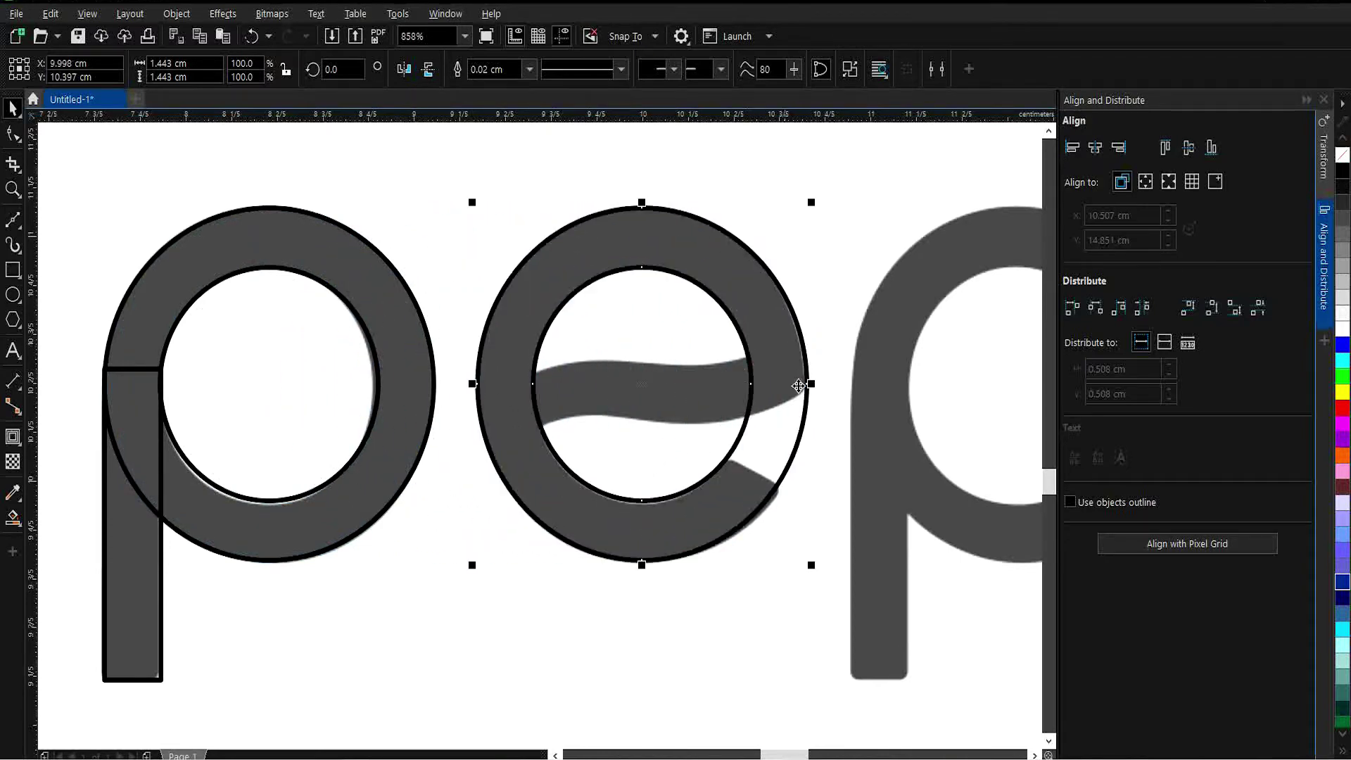
pyautogui.moveTo(856, 422)
pyautogui.mouseDown()
pyautogui.moveTo(791, 437)
pyautogui.moveTo(687, 422)
pyautogui.mouseUp()
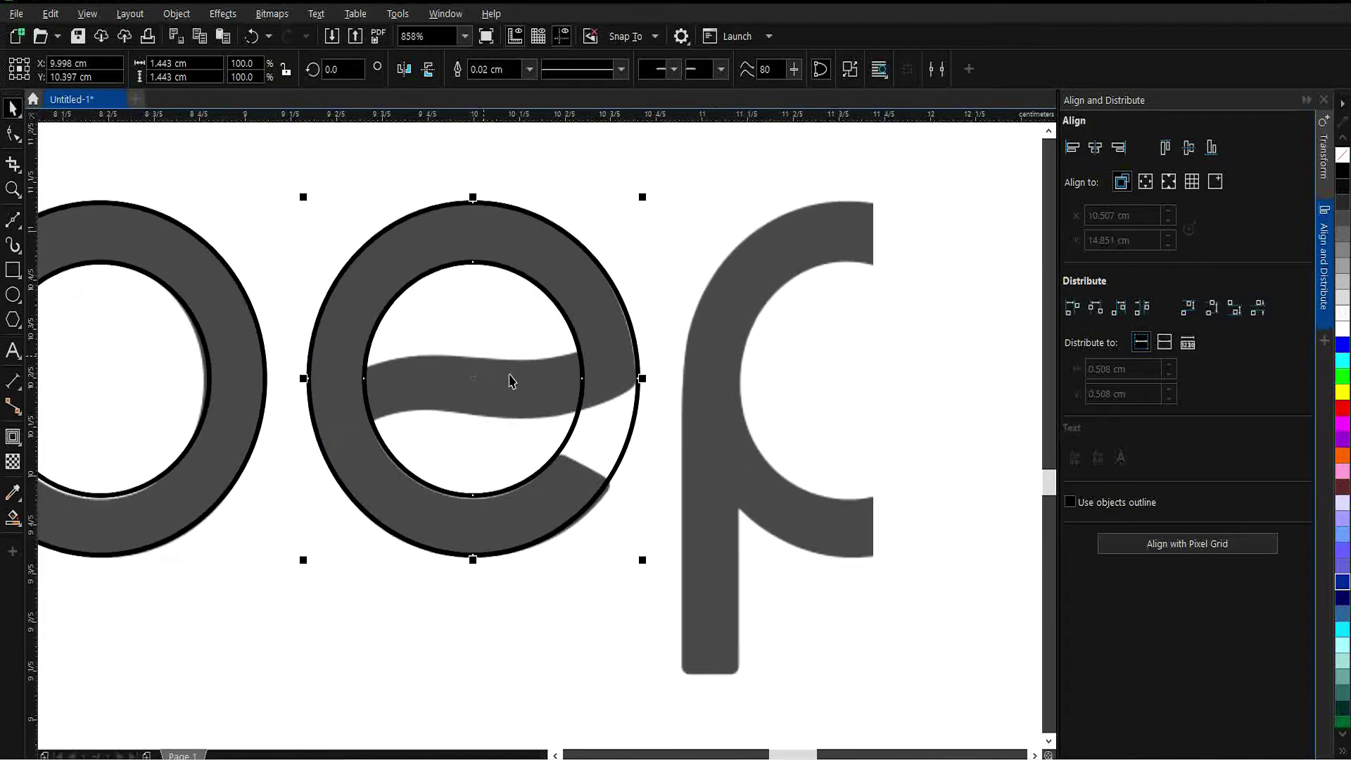
# - Trace the lower edge of the e's crossbar with a wavy curve about 1.38 cm wide and copy it to the upper edge
pyautogui.click(15, 225)
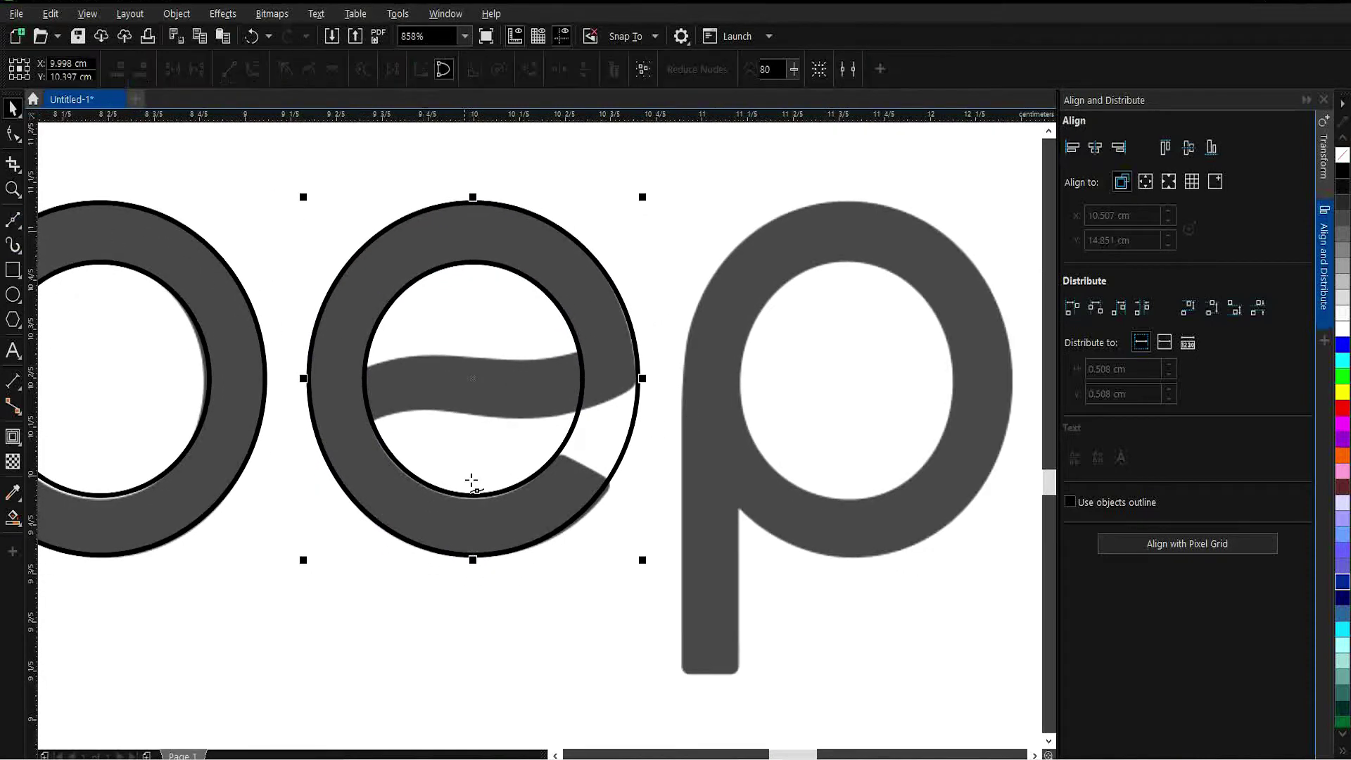
pyautogui.click(345, 443)
pyautogui.moveTo(427, 410); pyautogui.dragTo(481, 414)
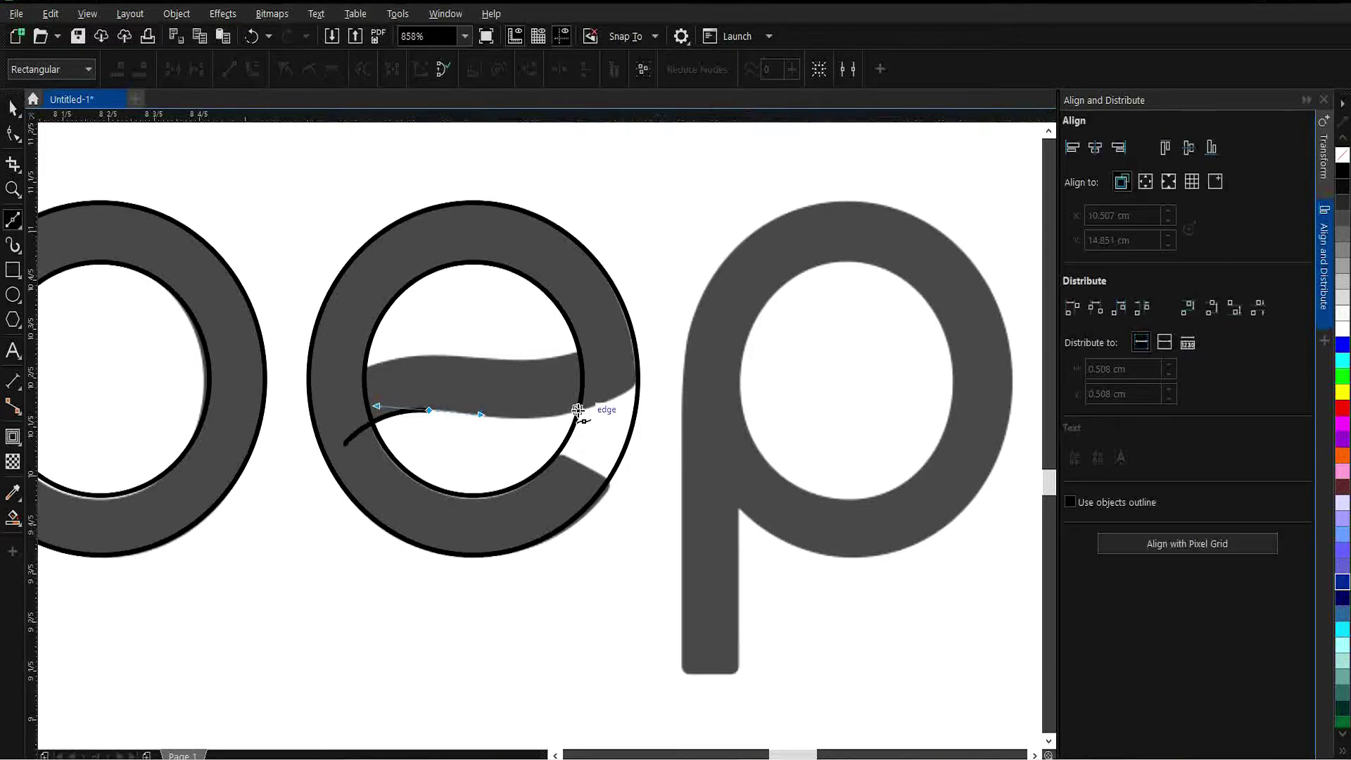
pyautogui.moveTo(583, 409); pyautogui.dragTo(638, 392)
pyautogui.click(659, 357)
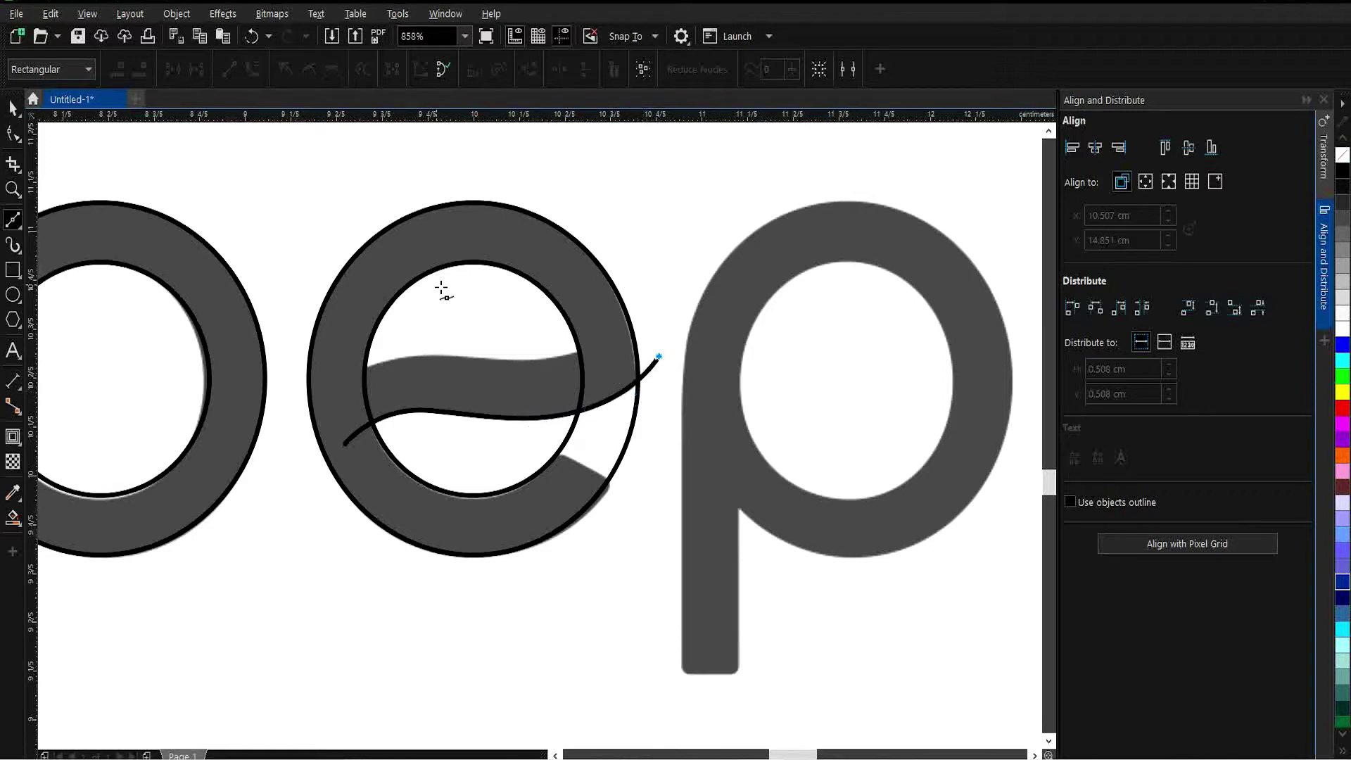
pyautogui.press('space')
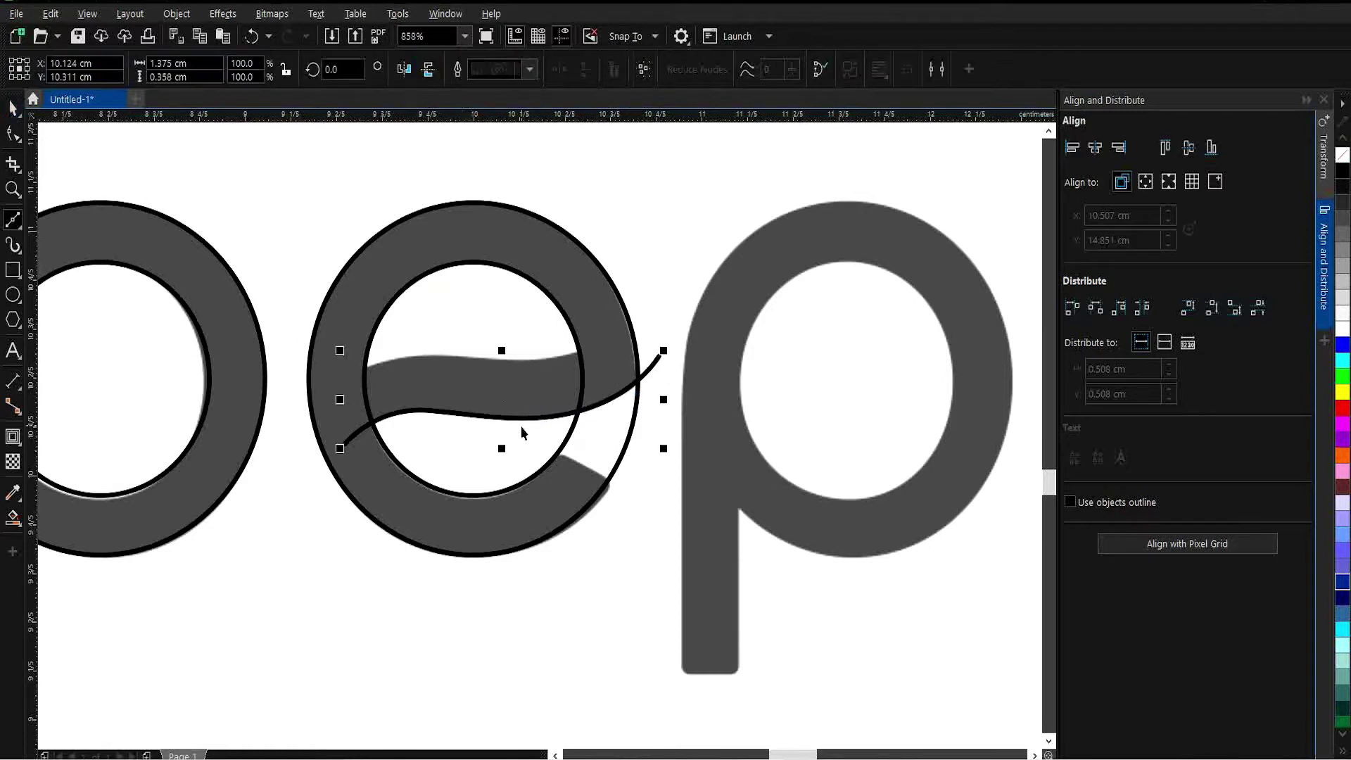
pyautogui.moveTo(505, 404); pyautogui.dragTo(497, 357)
pyautogui.moveTo(495, 347); pyautogui.dragTo(499, 349)
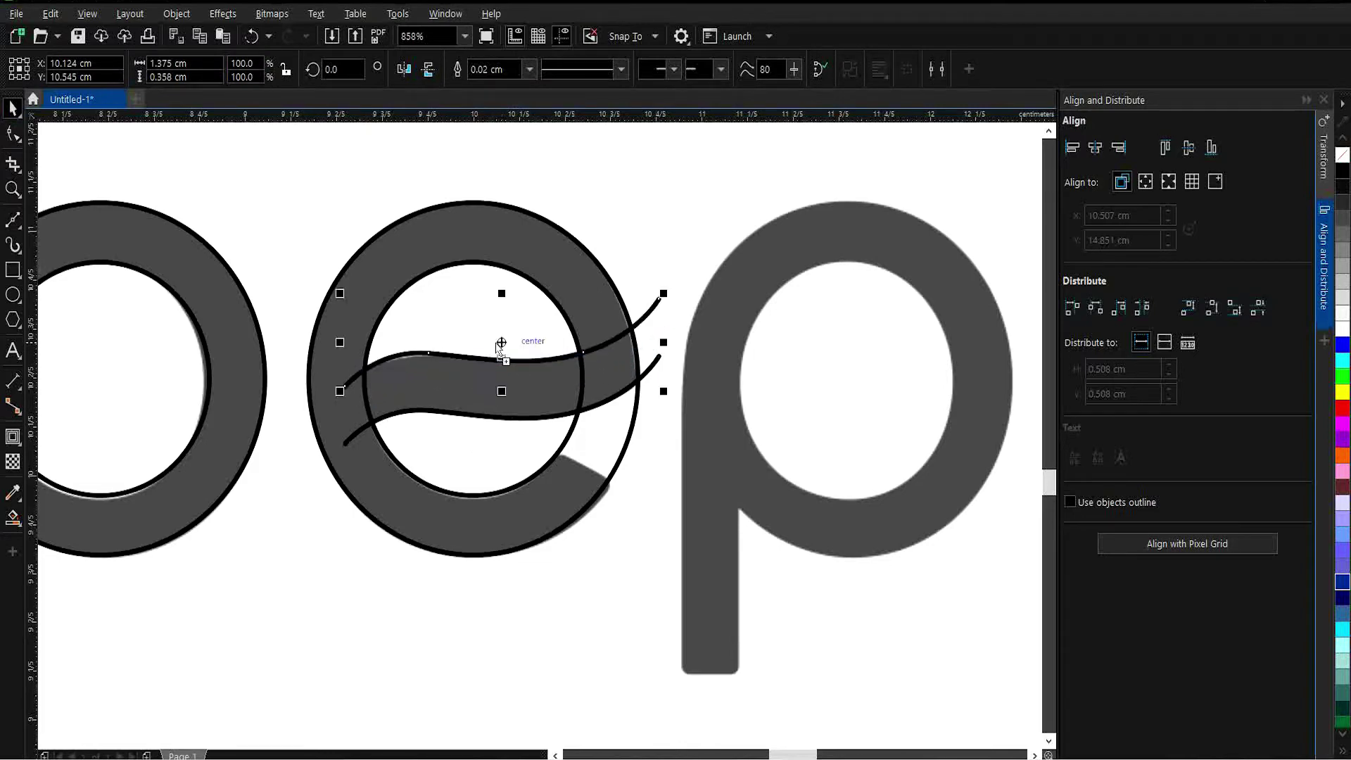
# - Draw a slanted straight line about 0.35 cm wide and 0.2 cm high across the e's lower terminal
pyautogui.click(13, 219)
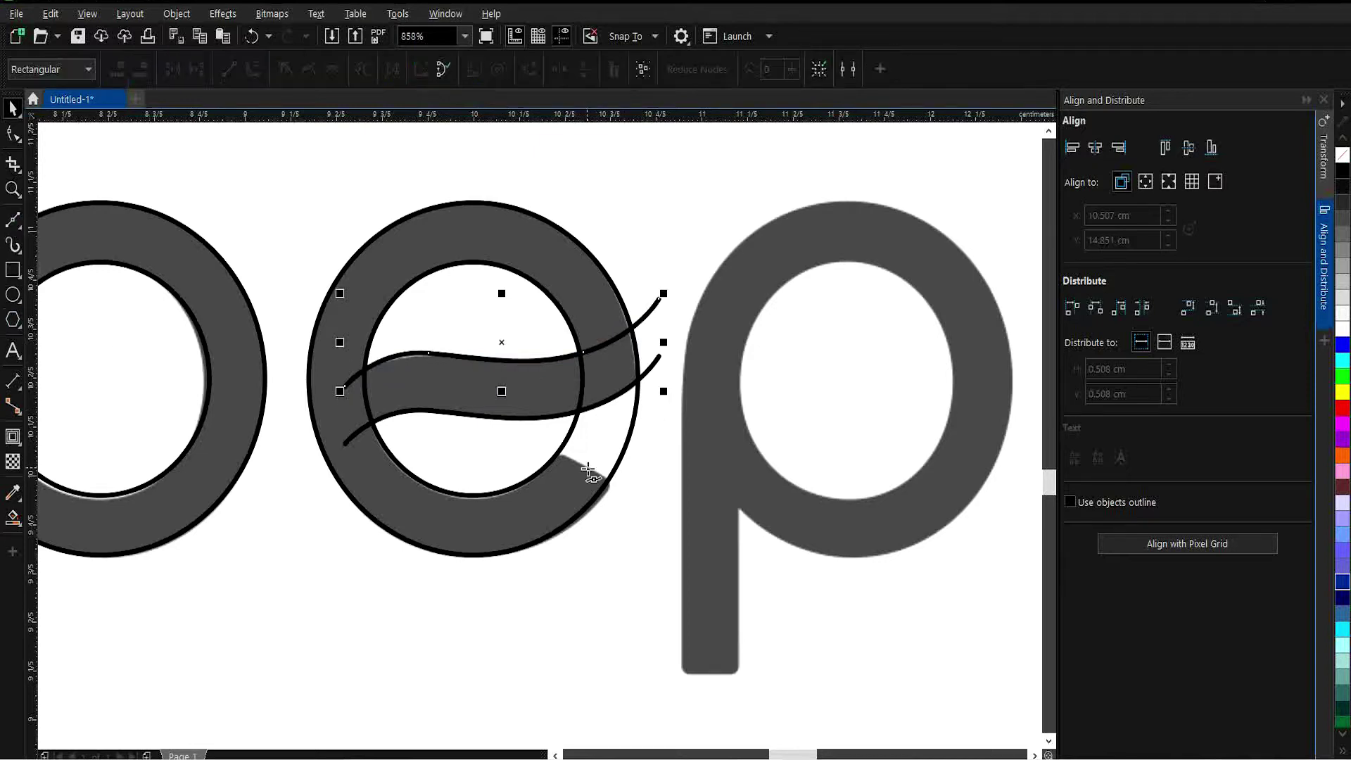
pyautogui.click(549, 447)
pyautogui.click(627, 494)
pyautogui.click(13, 107)
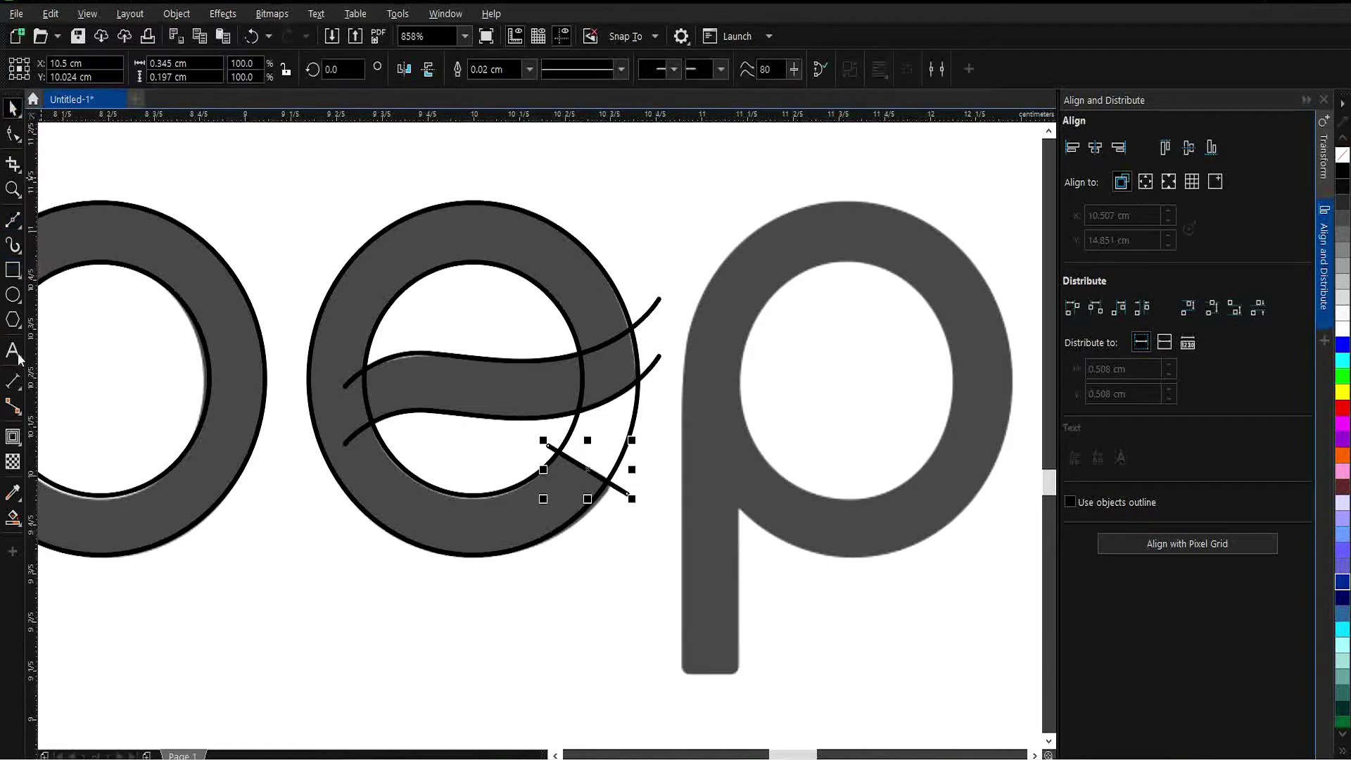
# - Use Smart Fill to create closed shapes from the e's open ring, its crossbar and the crossbar's outer end
pyautogui.click(12, 518)
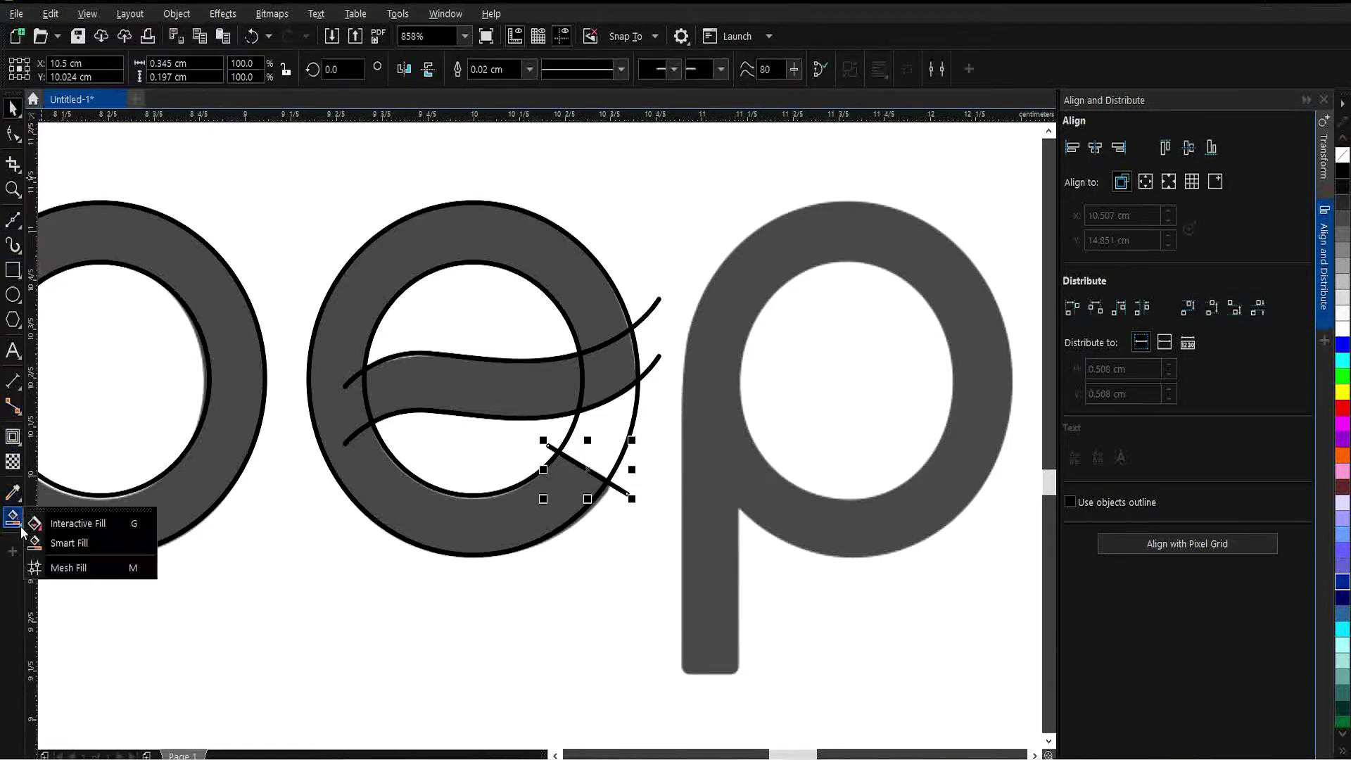
pyautogui.click(55, 544)
pyautogui.click(459, 232)
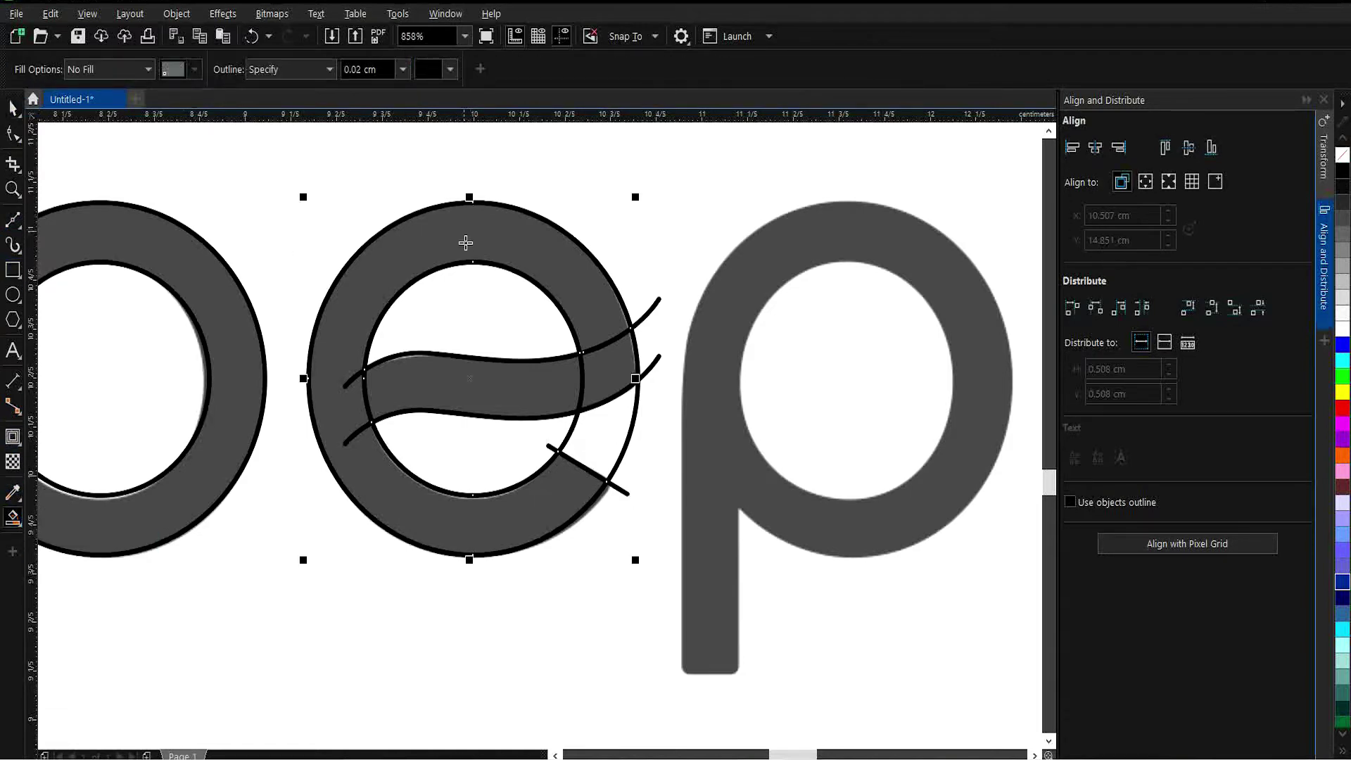
pyautogui.click(480, 377)
pyautogui.click(615, 366)
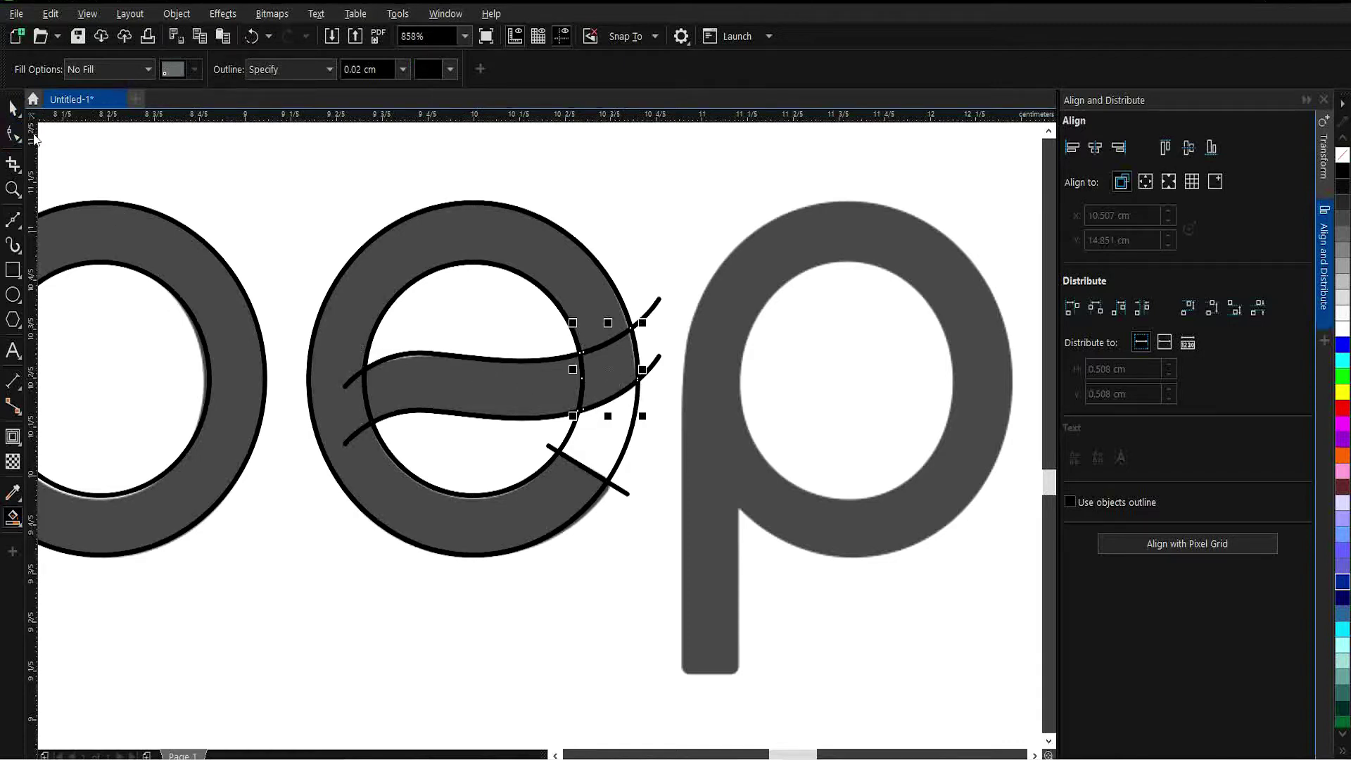
# - Delete the two wavy guide curves, the slanted line and the original ring over the e
pyautogui.click(12, 107)
pyautogui.click(650, 313)
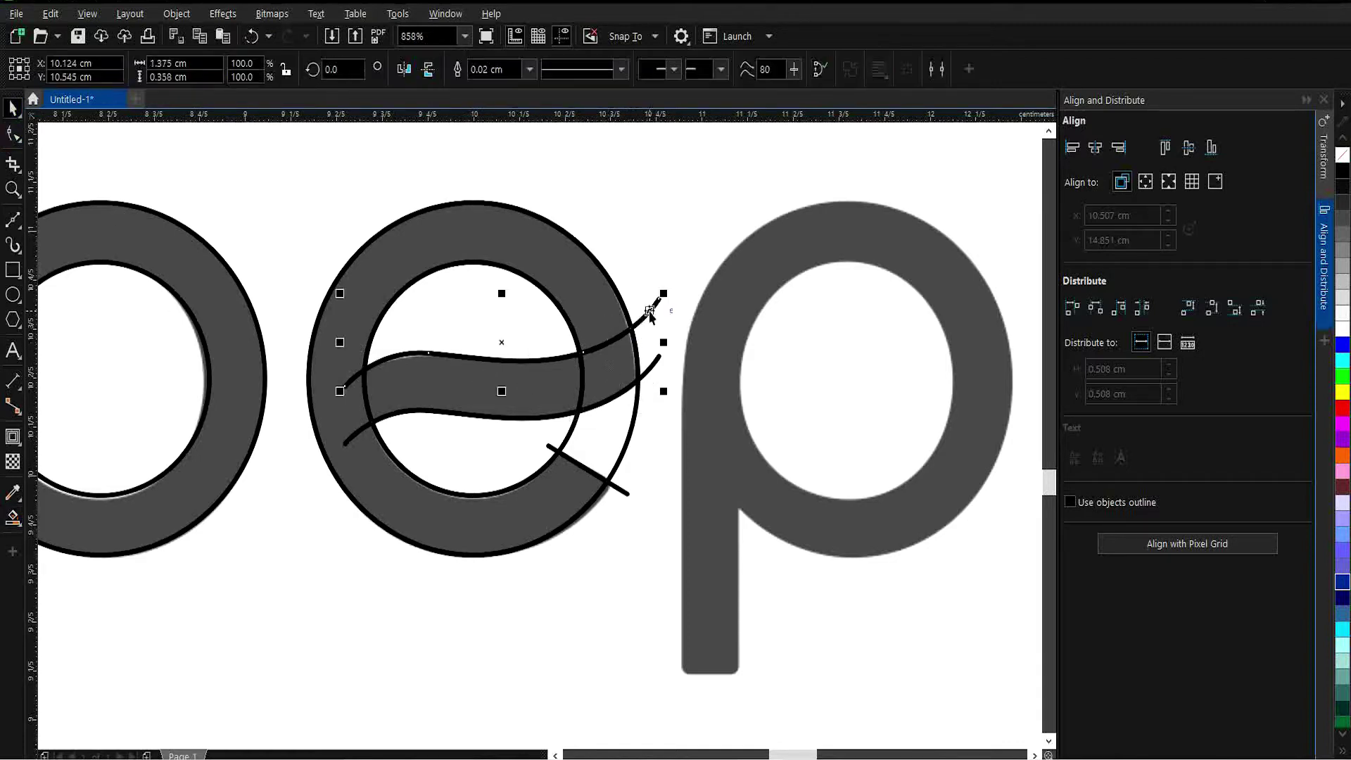
pyautogui.press('Delete')
pyautogui.click(653, 367)
pyautogui.press('Delete')
pyautogui.click(641, 398)
pyautogui.click(623, 494)
pyautogui.press('Delete')
pyautogui.click(627, 448)
pyautogui.press('Delete')
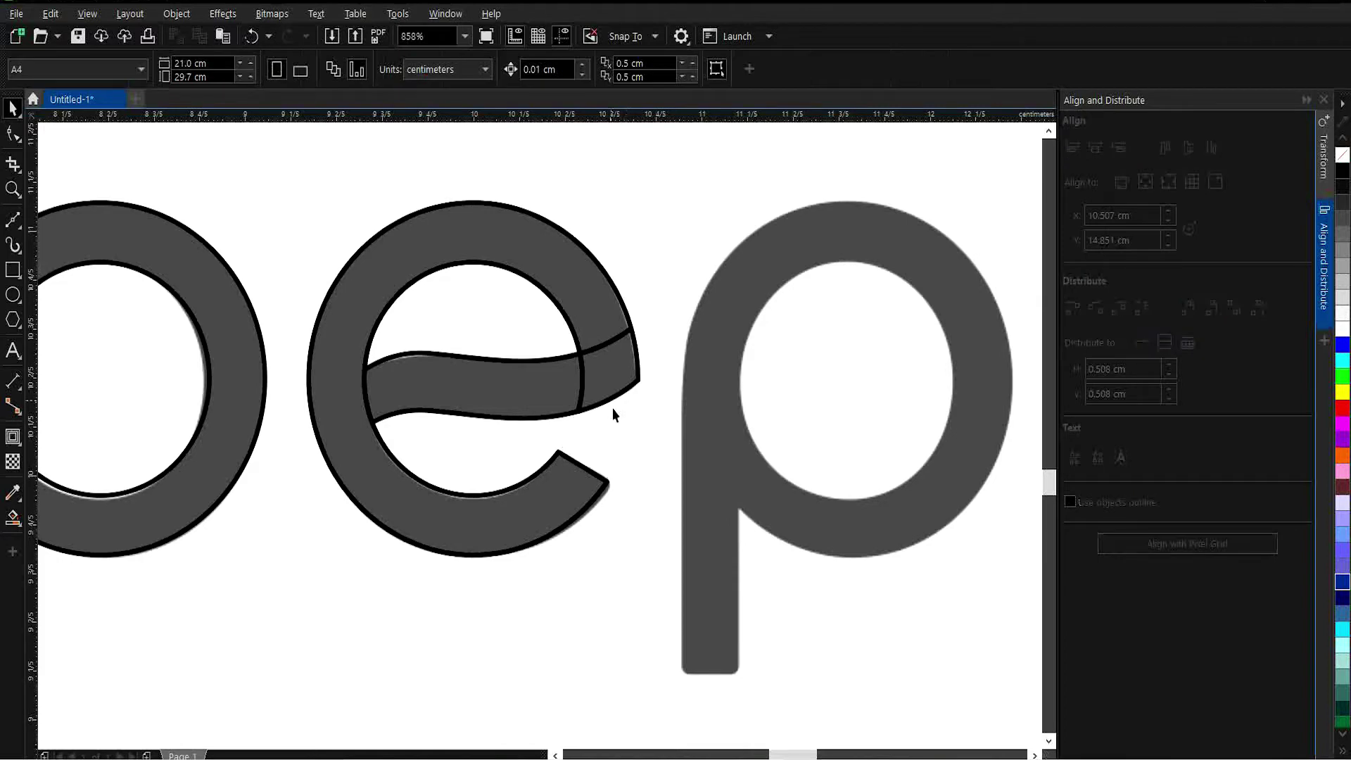
# - Weld the e's ring section, crossbar and crossbar end into a single shape
pyautogui.click(603, 378)
pyautogui.keyDown('shift'); pyautogui.click(521, 373); pyautogui.keyUp('shift')
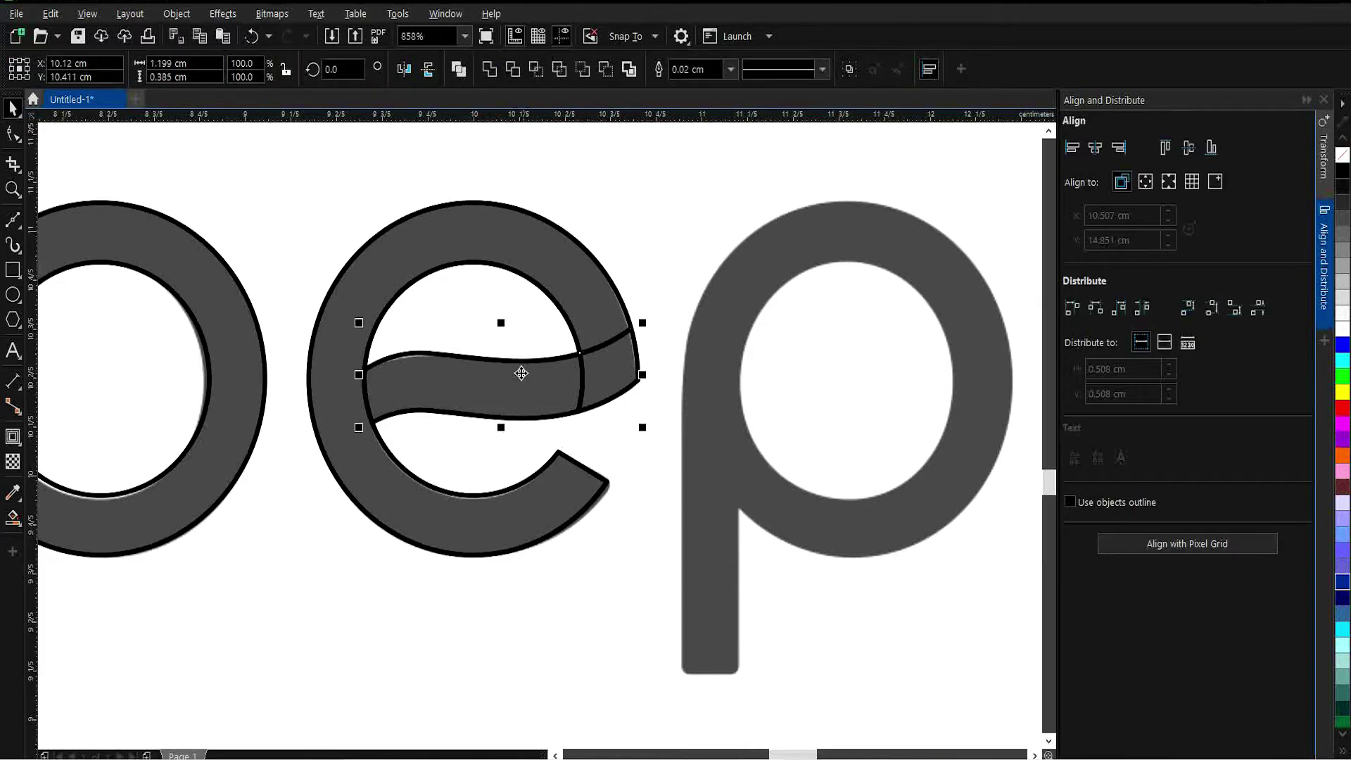
pyautogui.keyDown('shift'); pyautogui.click(552, 278); pyautogui.keyUp('shift')
pyautogui.click(490, 69)
# - Weld the first p's stem and ring into one shape and place a copy of it over the second p
pyautogui.moveTo(793, 431)
pyautogui.mouseDown()
pyautogui.moveTo(775, 446)
pyautogui.moveTo(766, 432)
pyautogui.moveTo(808, 429)
pyautogui.mouseUp()
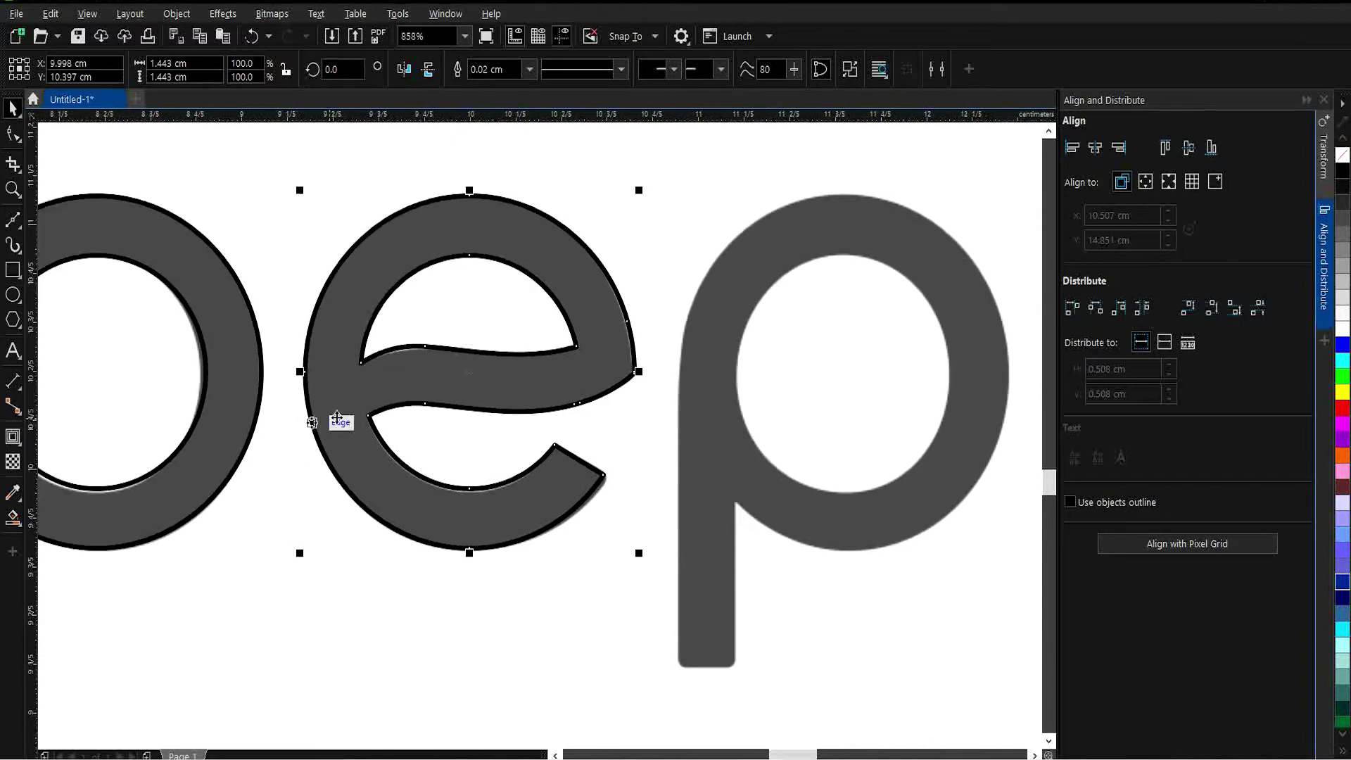
pyautogui.press('z')
pyautogui.press('F3')
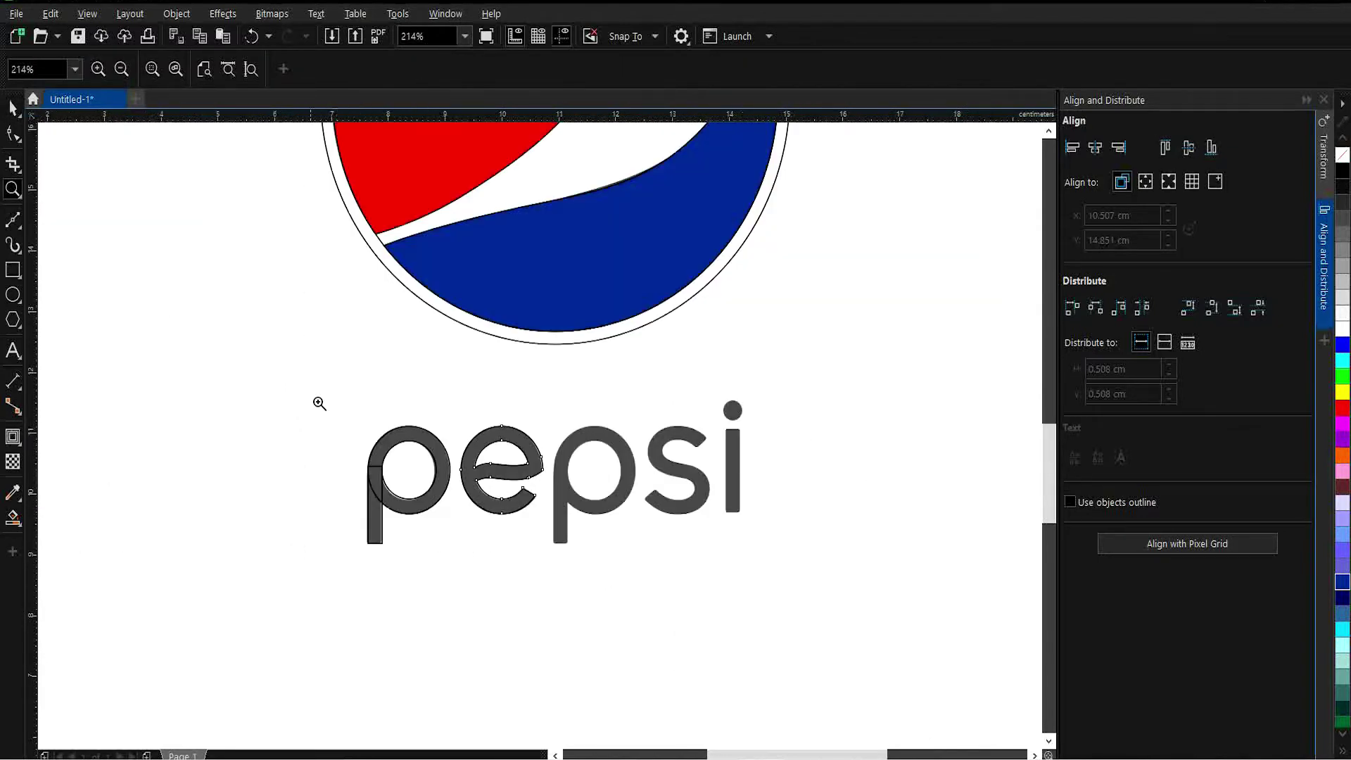
pyautogui.hotkey('shift', 'F2')
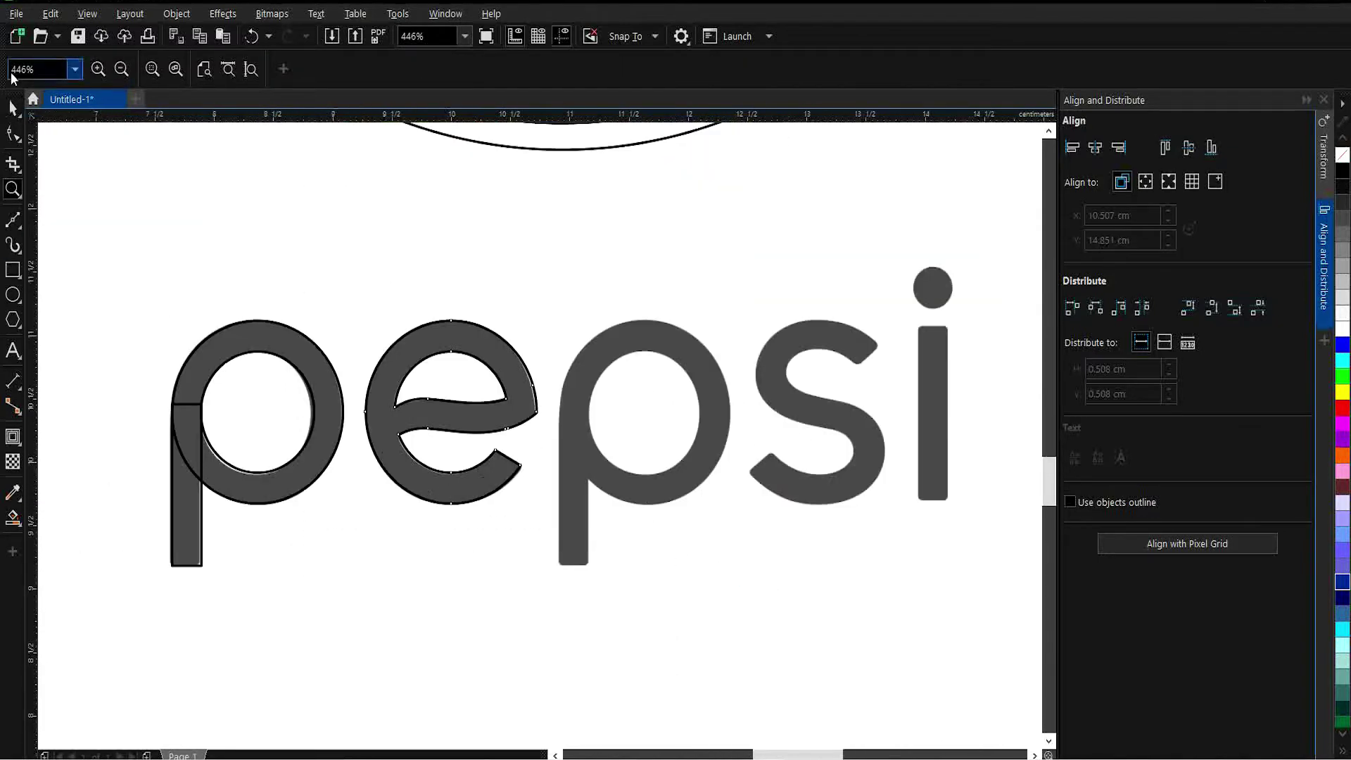
pyautogui.click(12, 109)
pyautogui.click(187, 549)
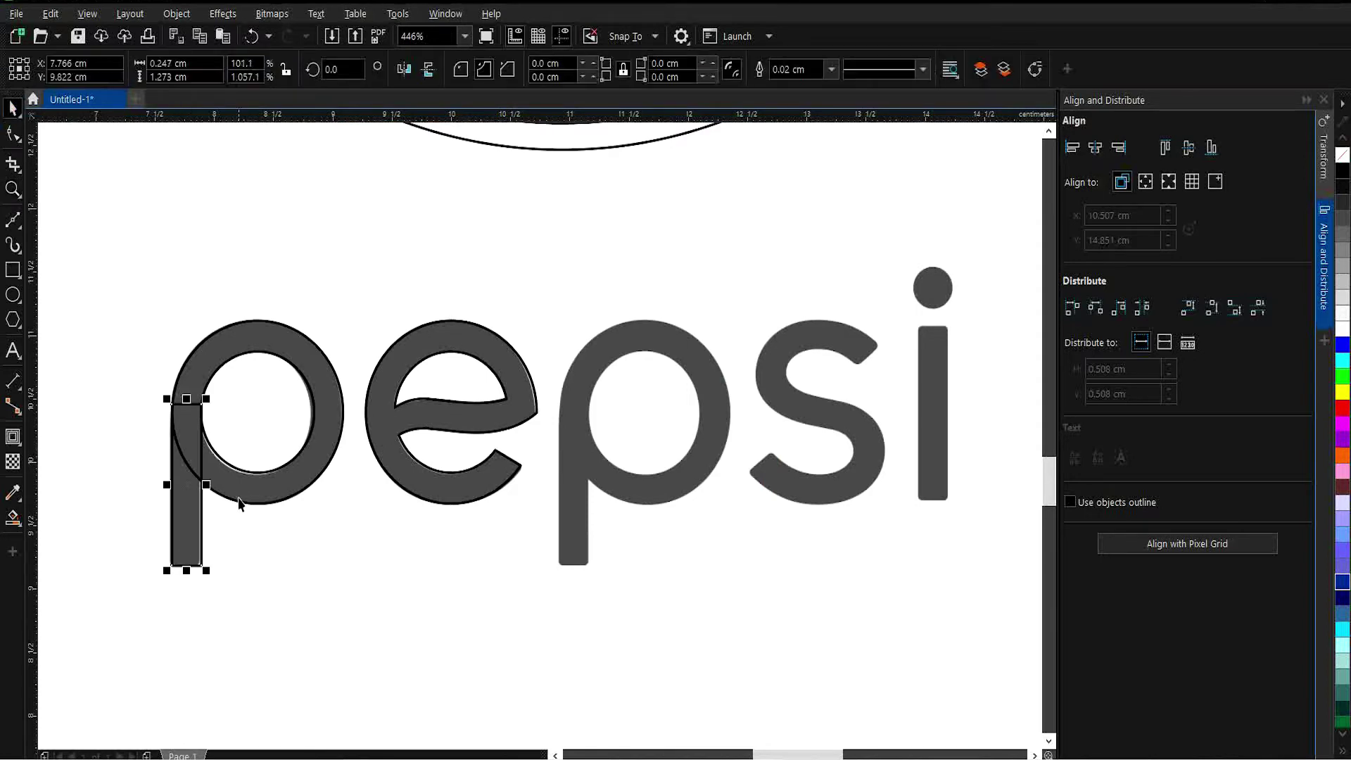
pyautogui.keyDown('shift'); pyautogui.click(240, 493); pyautogui.keyUp('shift')
pyautogui.click(489, 69)
pyautogui.moveTo(282, 450); pyautogui.dragTo(645, 454)
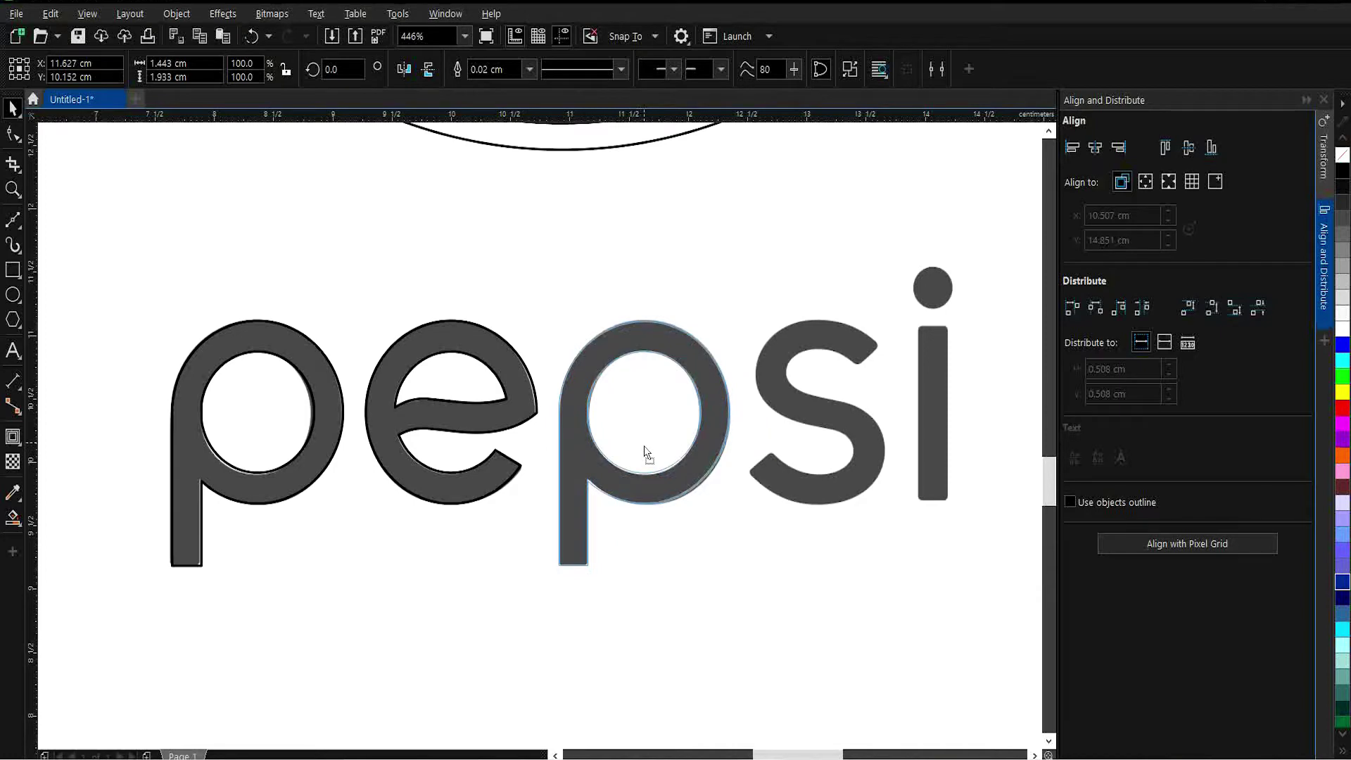
pyautogui.moveTo(645, 454); pyautogui.dragTo(645, 454)
# - Trace the s from its upper terminal along the upper inner curve and around the outer lower bowl to the lower terminal
pyautogui.hscroll(5, 844, 486)
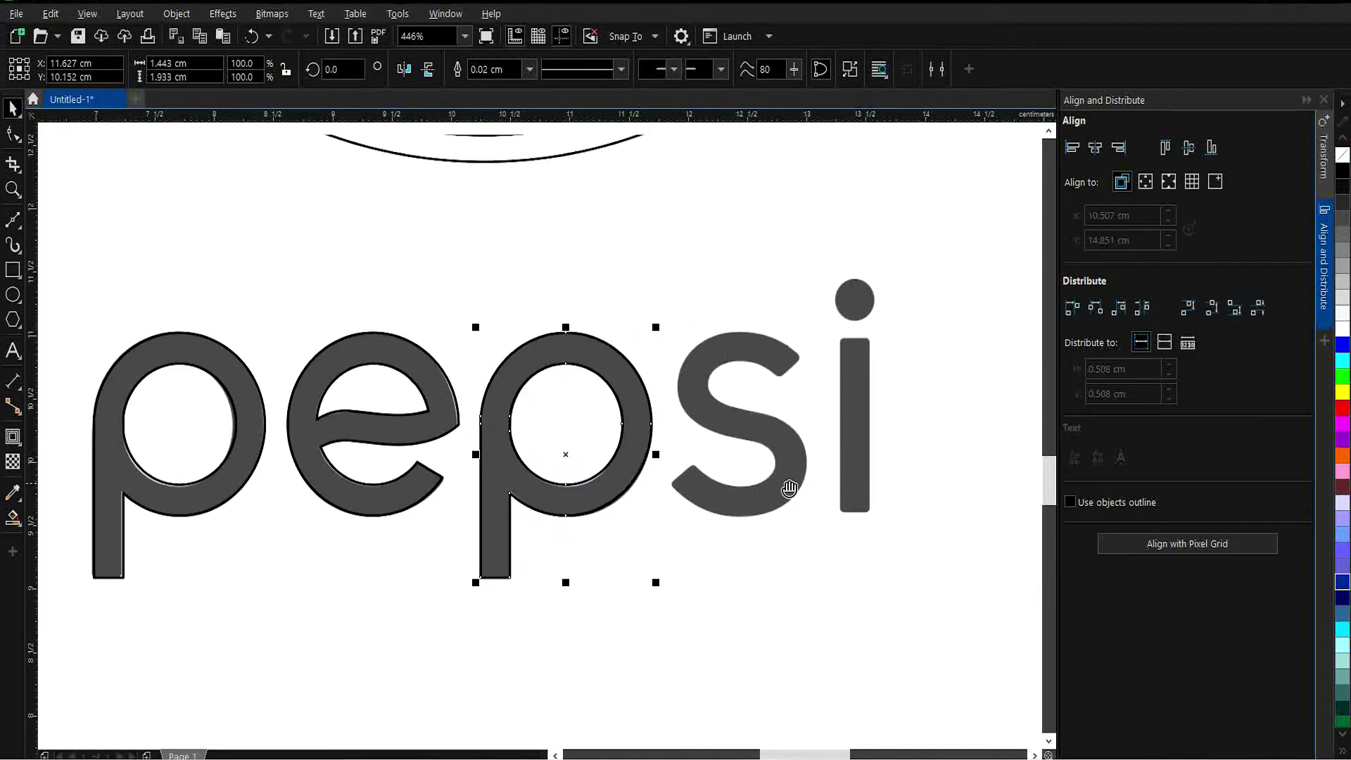
pyautogui.press('z')
pyautogui.moveTo(519, 280); pyautogui.dragTo(753, 567)
pyautogui.moveTo(337, 187); pyautogui.dragTo(744, 681)
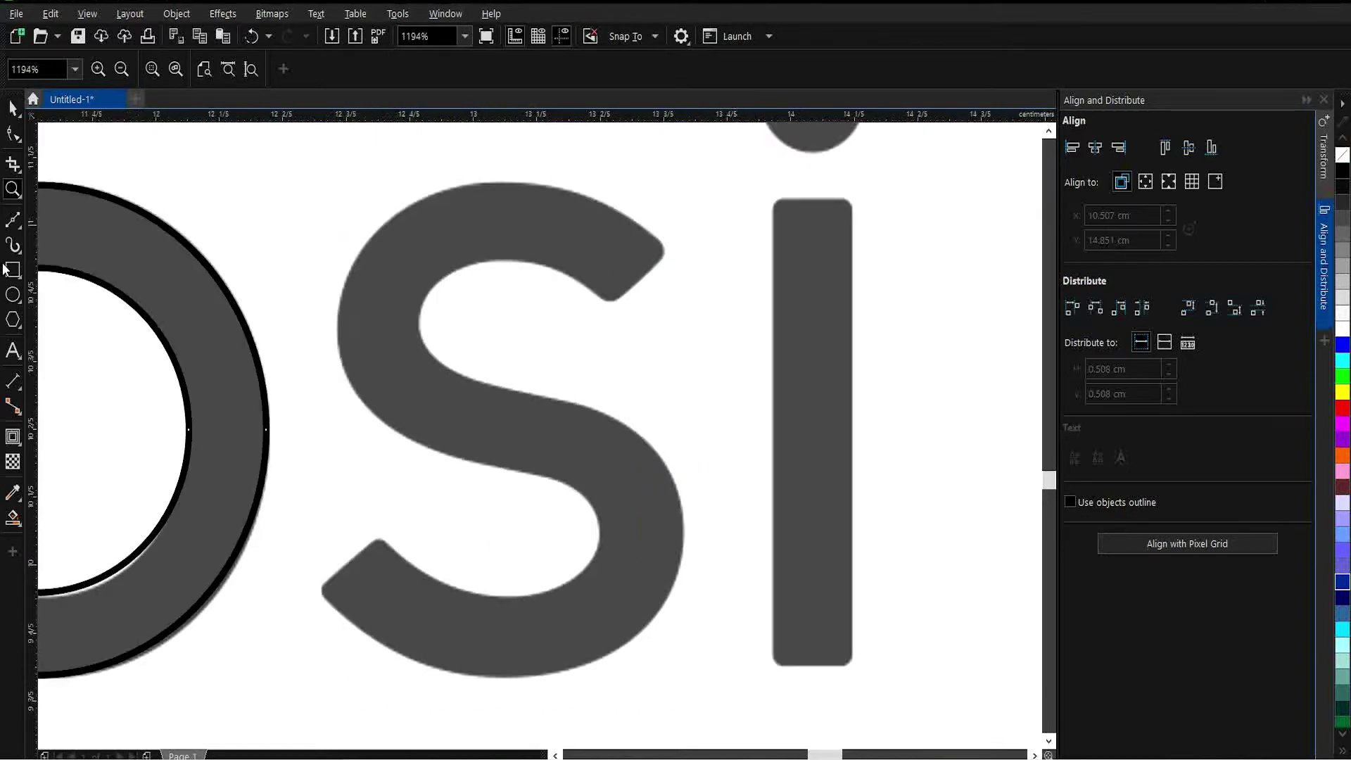
pyautogui.click(13, 219)
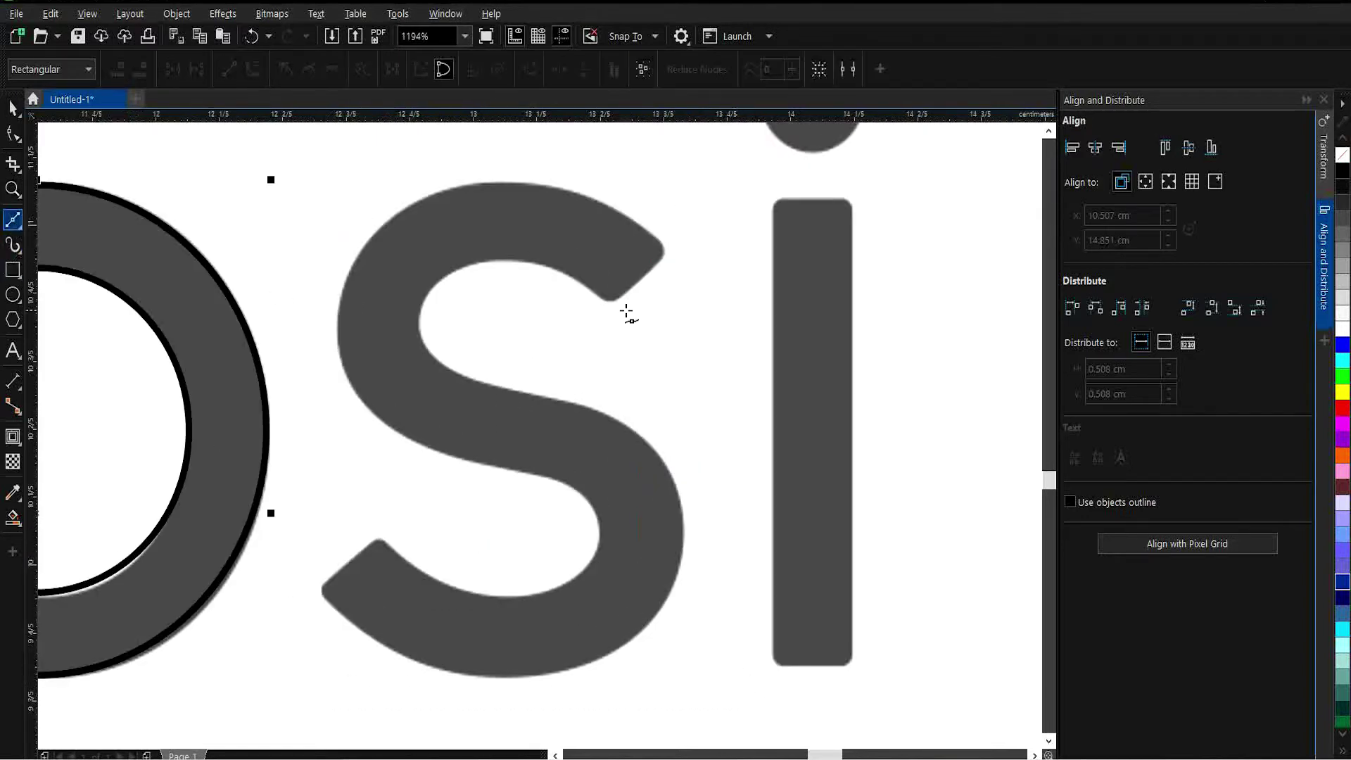
pyautogui.click(668, 245)
pyautogui.click(610, 304)
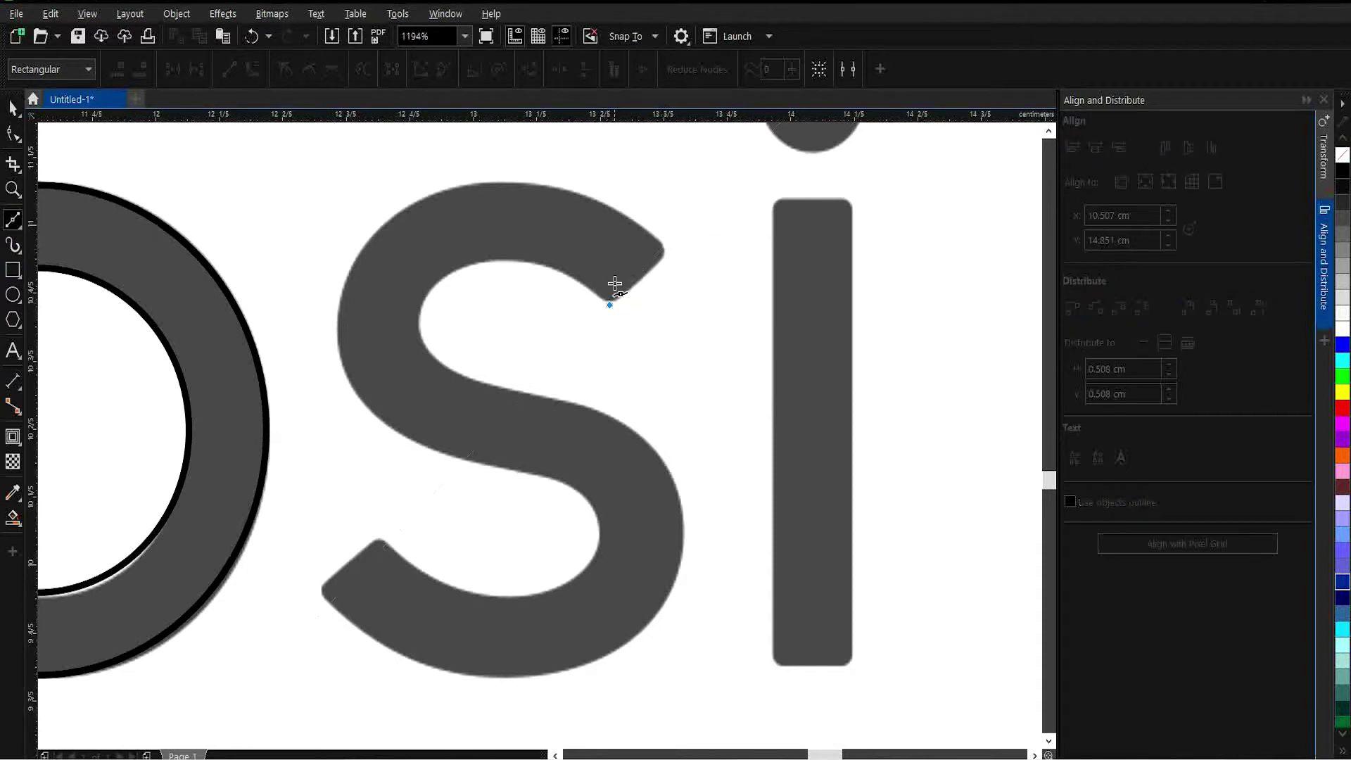
pyautogui.moveTo(464, 269)
pyautogui.mouseDown()
pyautogui.moveTo(403, 303)
pyautogui.moveTo(422, 343)
pyautogui.mouseUp()
pyautogui.moveTo(539, 396); pyautogui.dragTo(626, 404)
pyautogui.moveTo(685, 532); pyautogui.dragTo(760, 537)
pyautogui.moveTo(663, 572); pyautogui.dragTo(593, 579)
pyautogui.moveTo(460, 540); pyautogui.dragTo(414, 496)
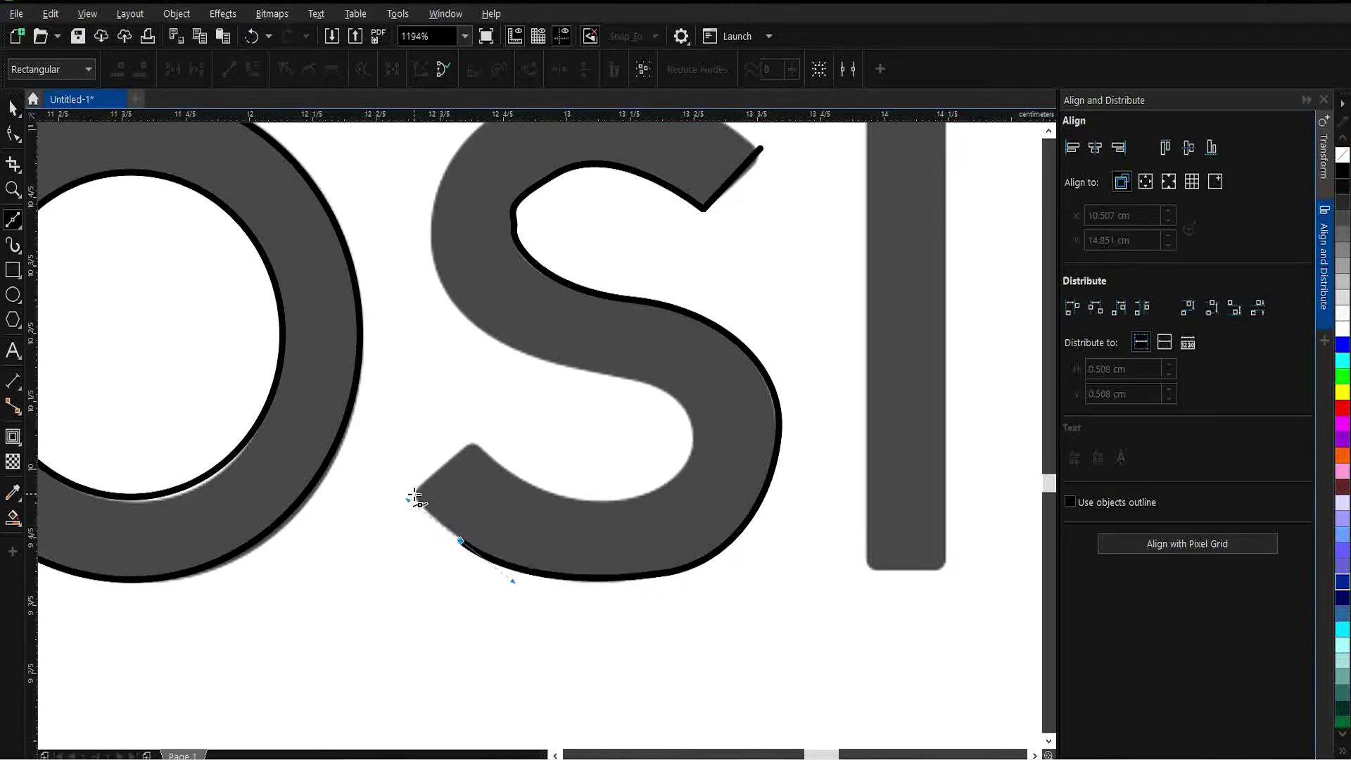
pyautogui.click(415, 494)
pyautogui.click(476, 446)
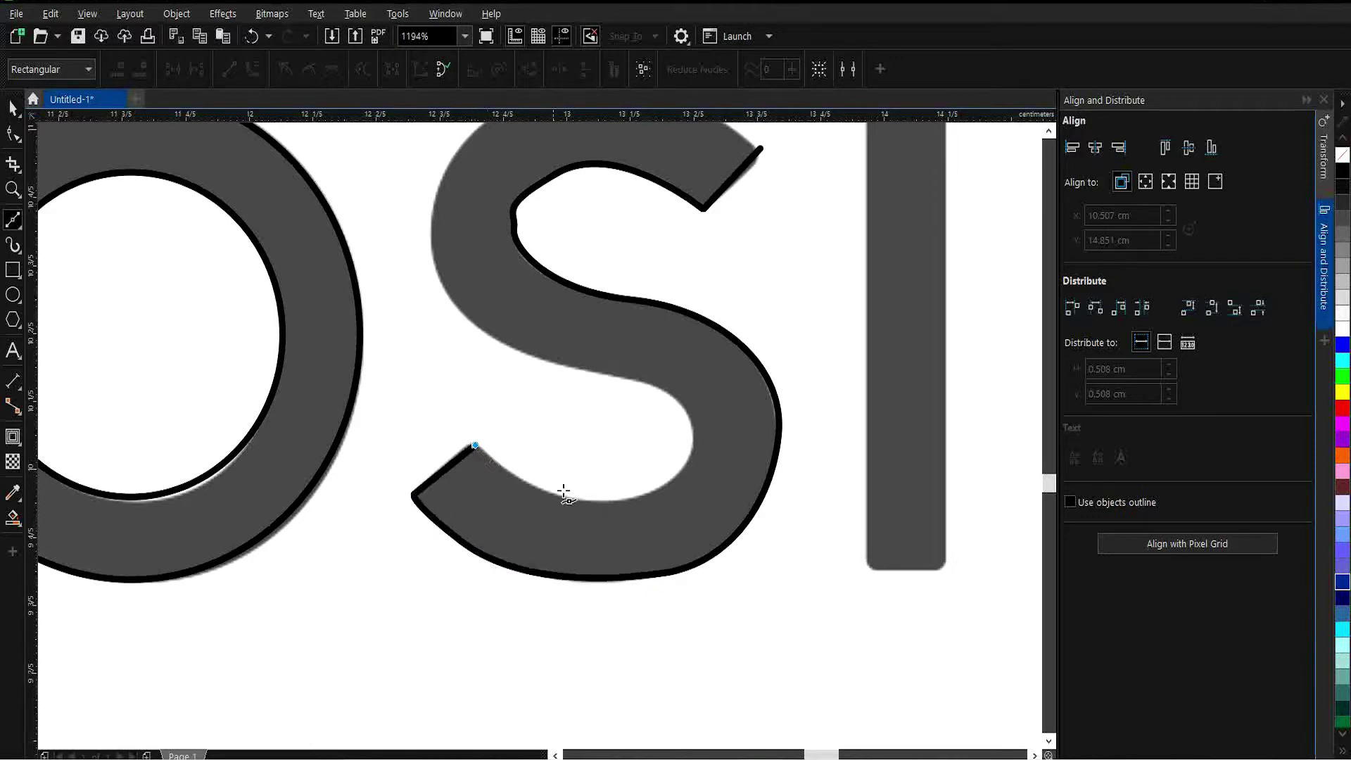
# - Trace the s's lower inner curve and upper outer curve back to the upper terminal, closing the outline
pyautogui.moveTo(600, 501); pyautogui.dragTo(658, 494)
pyautogui.moveTo(693, 436); pyautogui.dragTo(690, 391)
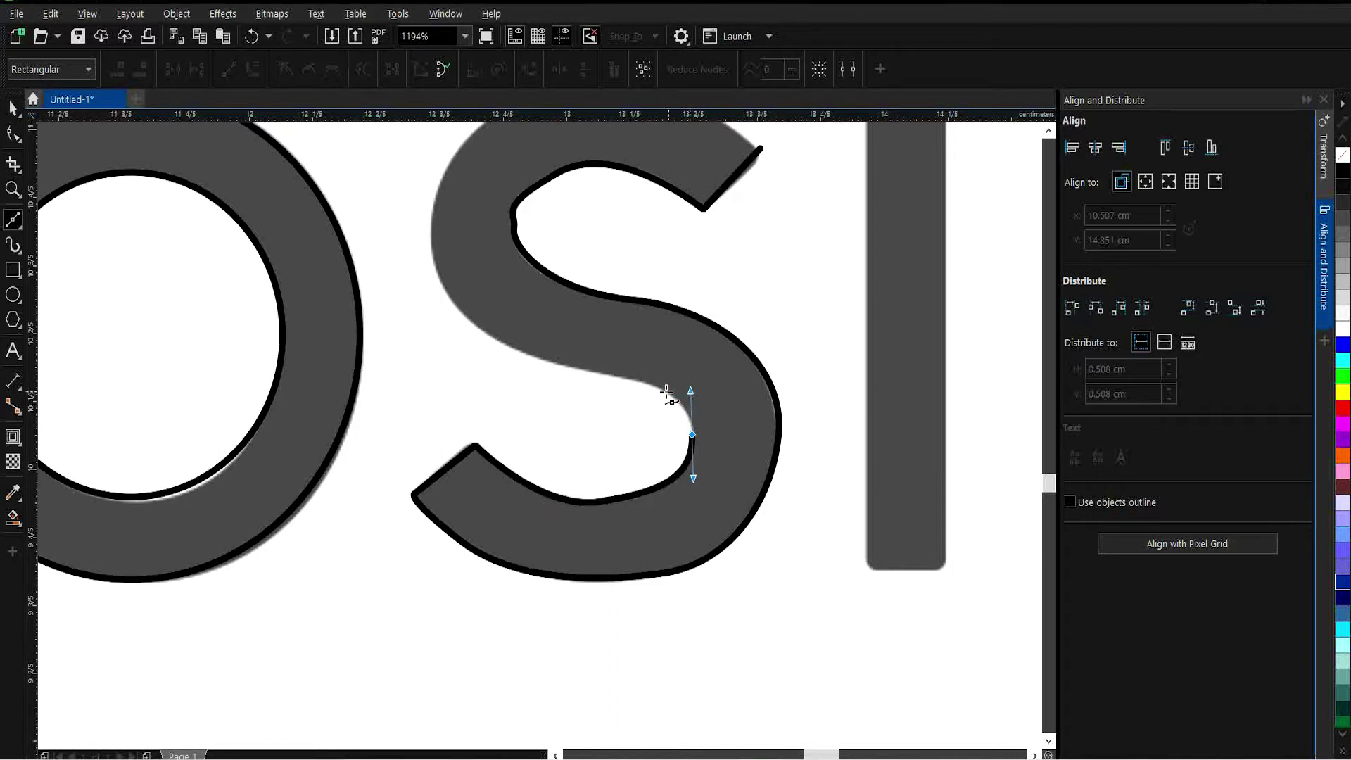
pyautogui.moveTo(595, 371); pyautogui.dragTo(554, 363)
pyautogui.moveTo(436, 266)
pyautogui.mouseDown()
pyautogui.moveTo(416, 226)
pyautogui.moveTo(427, 197)
pyautogui.mouseUp()
pyautogui.scroll(3, 456, 226)
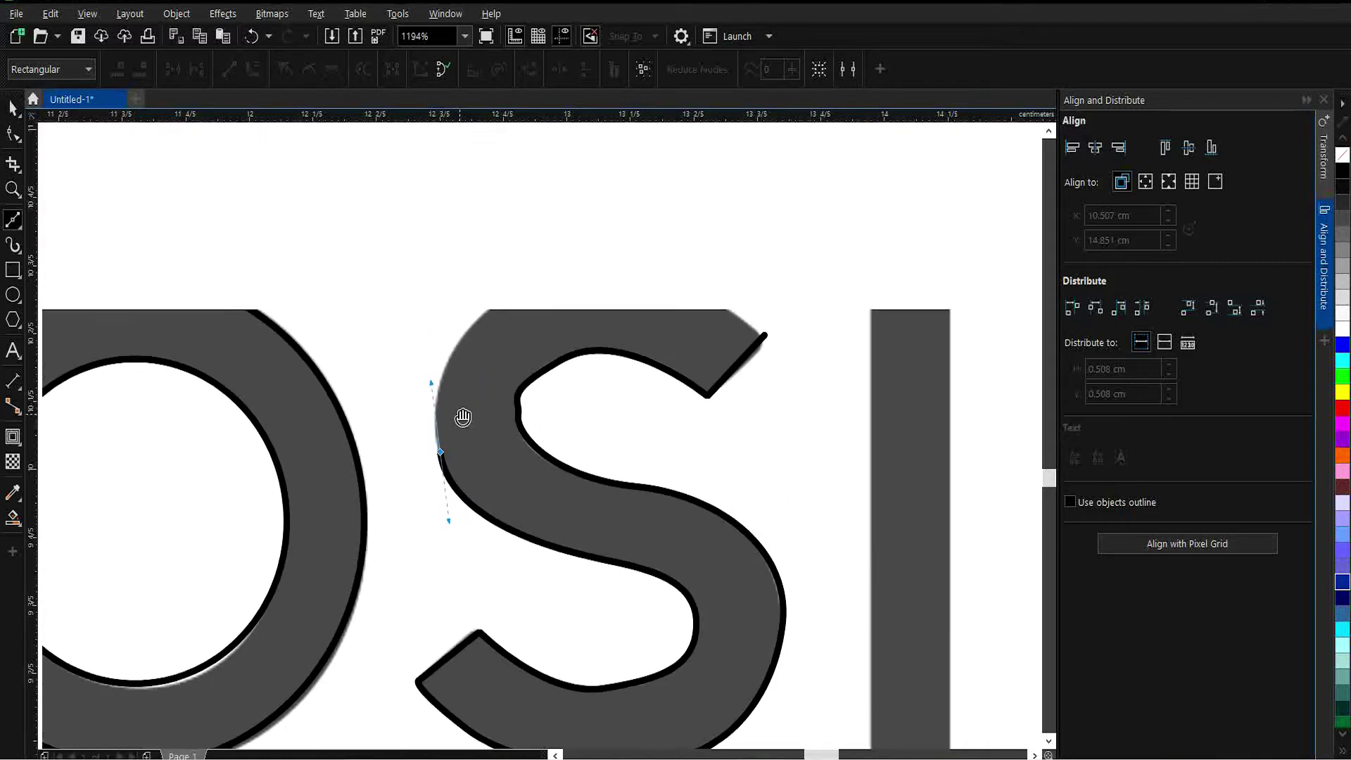
pyautogui.moveTo(485, 312); pyautogui.dragTo(518, 284)
pyautogui.moveTo(632, 276); pyautogui.dragTo(668, 282)
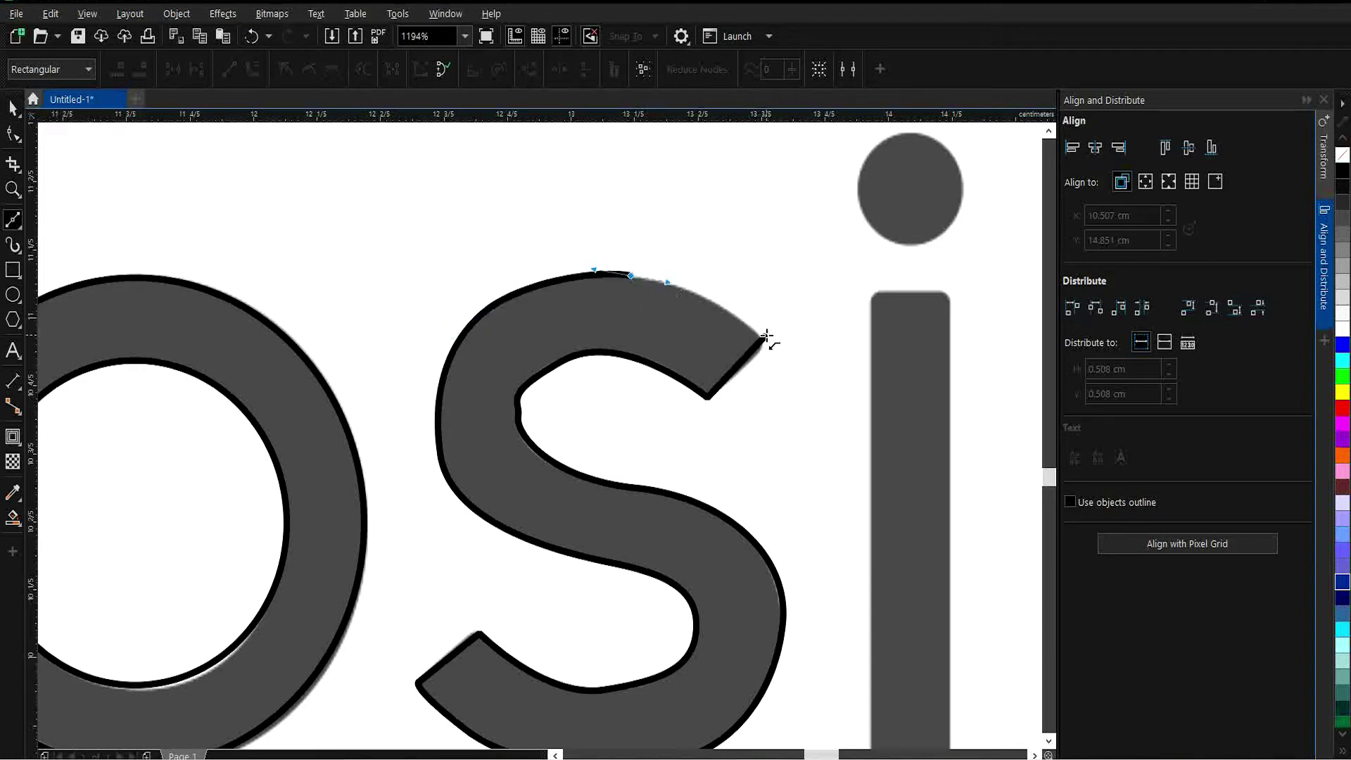
pyautogui.click(765, 336)
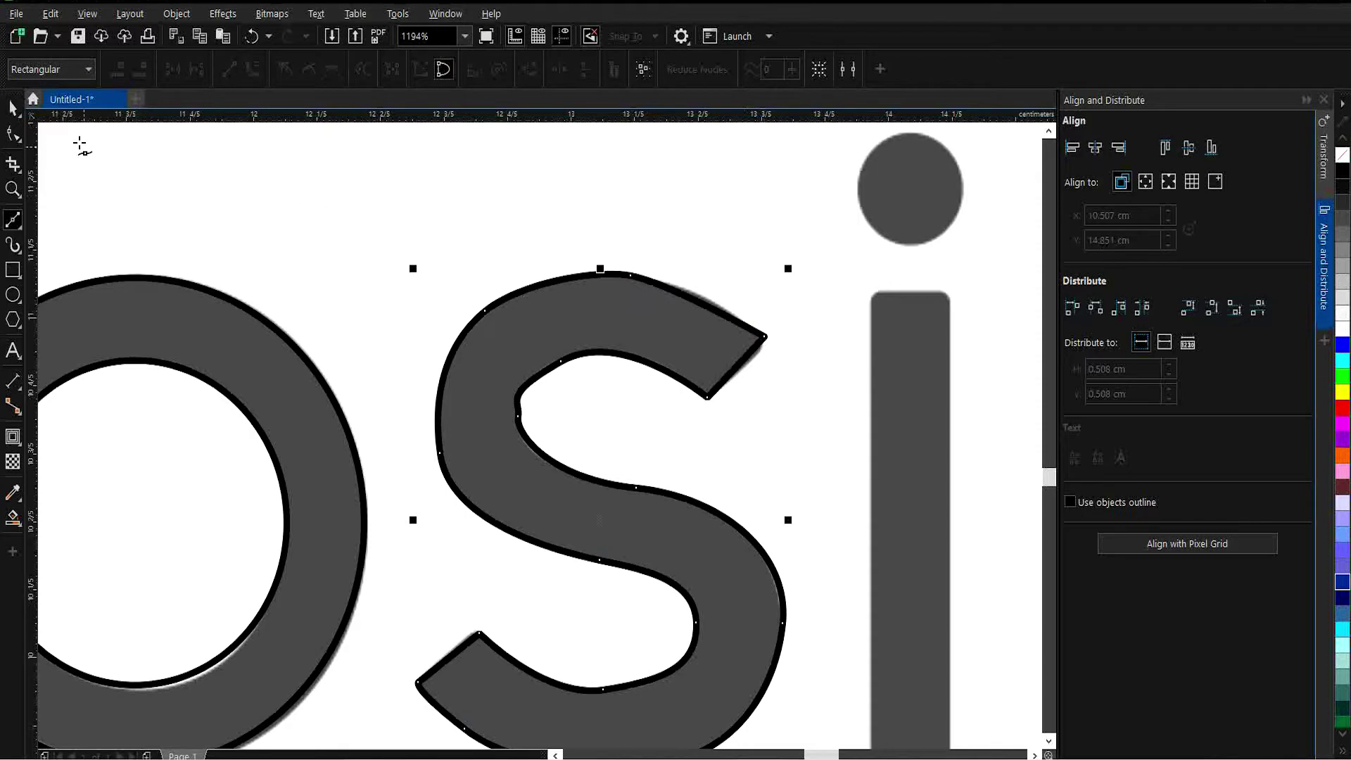
# - Convert all segments of the s outline to curves
pyautogui.press('F10')
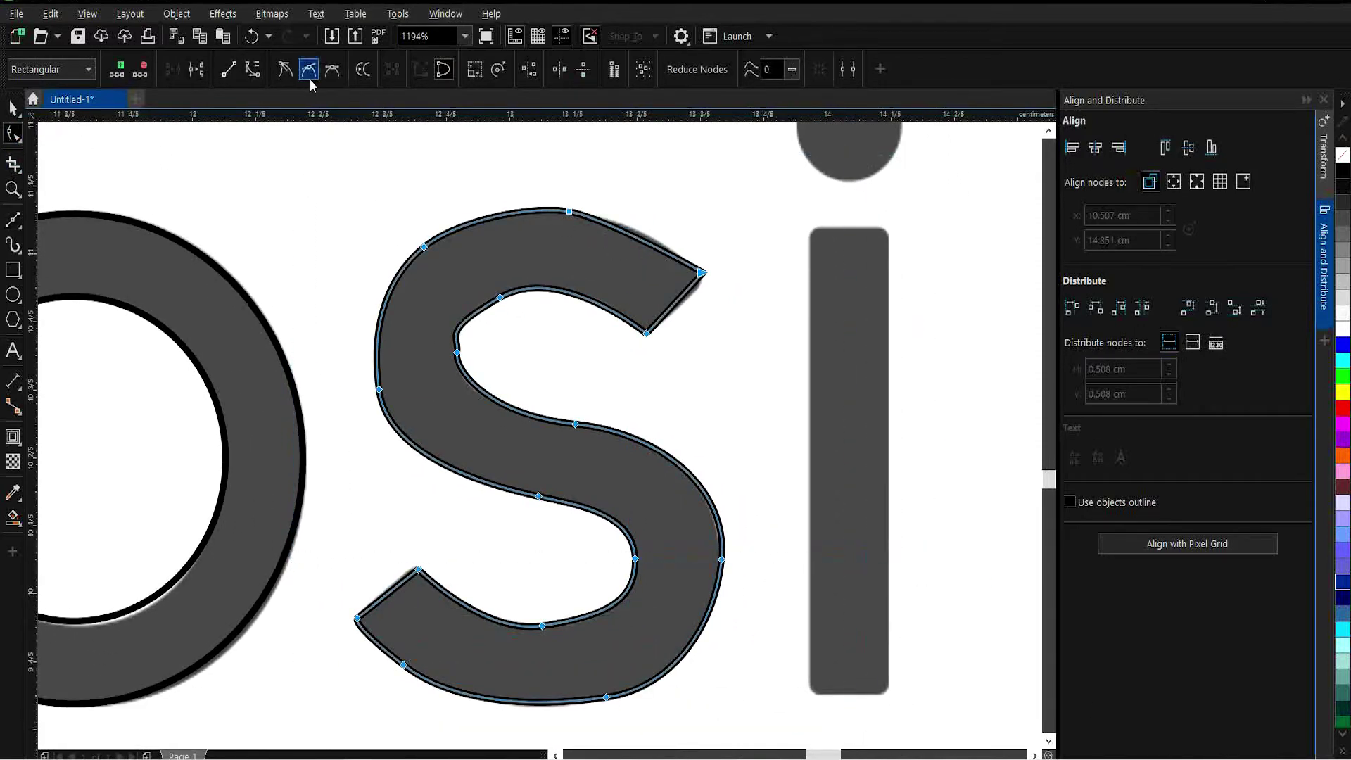
pyautogui.click(333, 76)
# - Refine the s's upper outer curve and the corner nodes of its upper terminal to match the reference
pyautogui.press('z')
pyautogui.moveTo(332, 156); pyautogui.dragTo(824, 522)
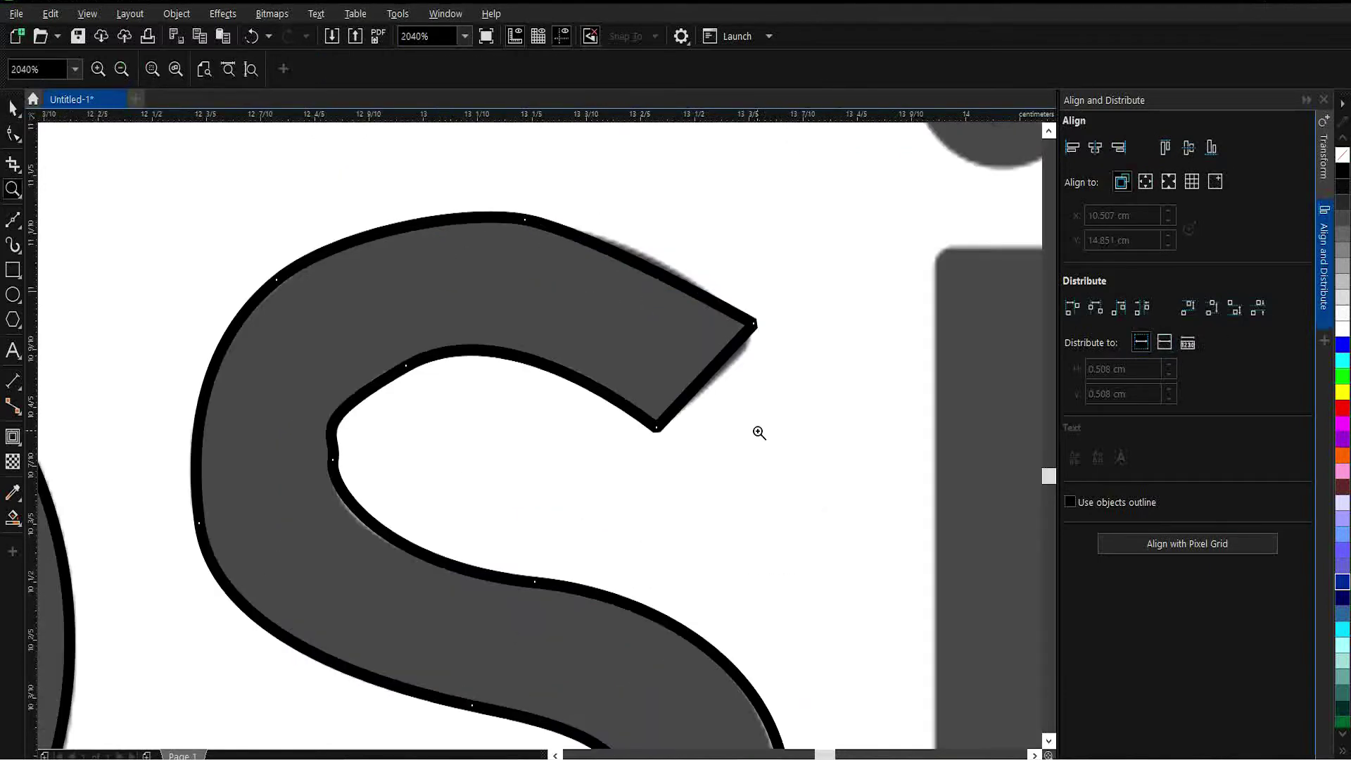
pyautogui.click(5, 137)
pyautogui.moveTo(482, 194); pyautogui.dragTo(641, 229)
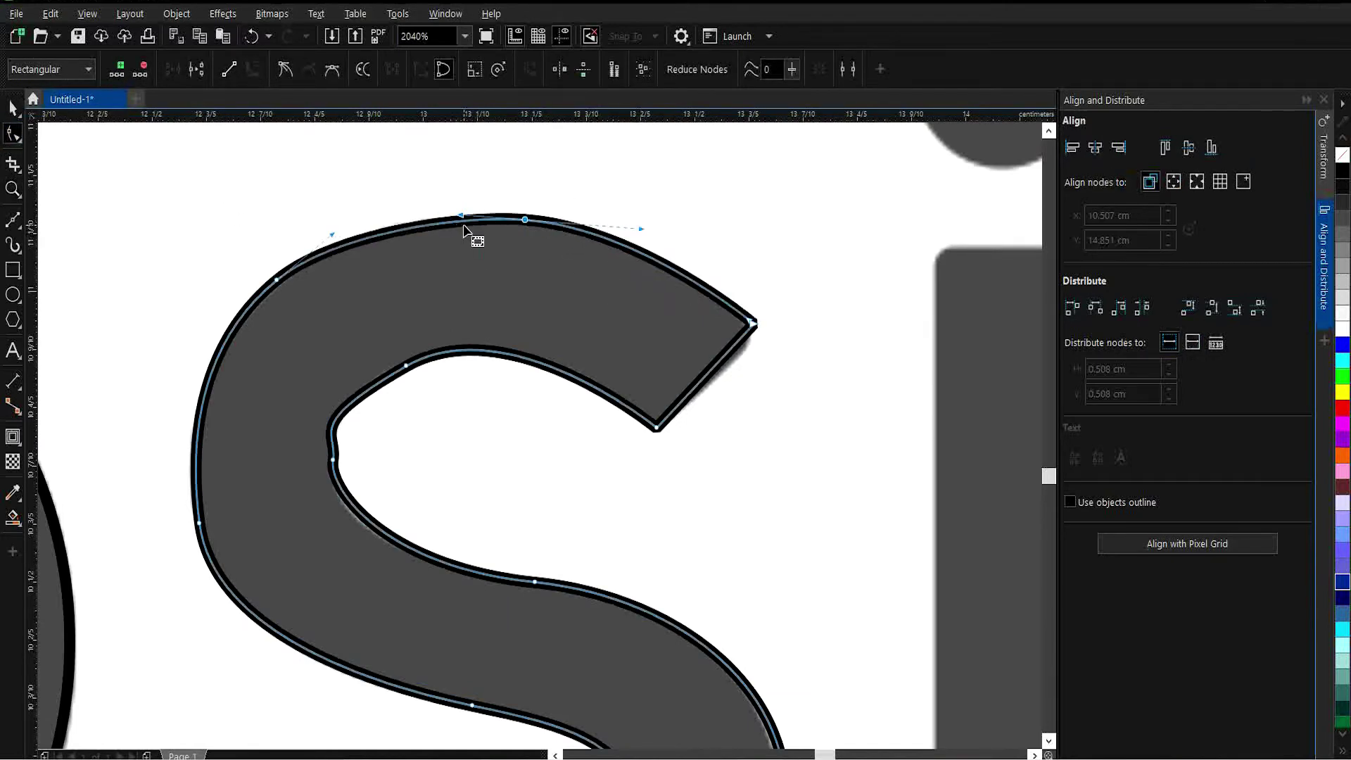
pyautogui.moveTo(461, 217); pyautogui.dragTo(425, 217)
pyautogui.click(752, 324)
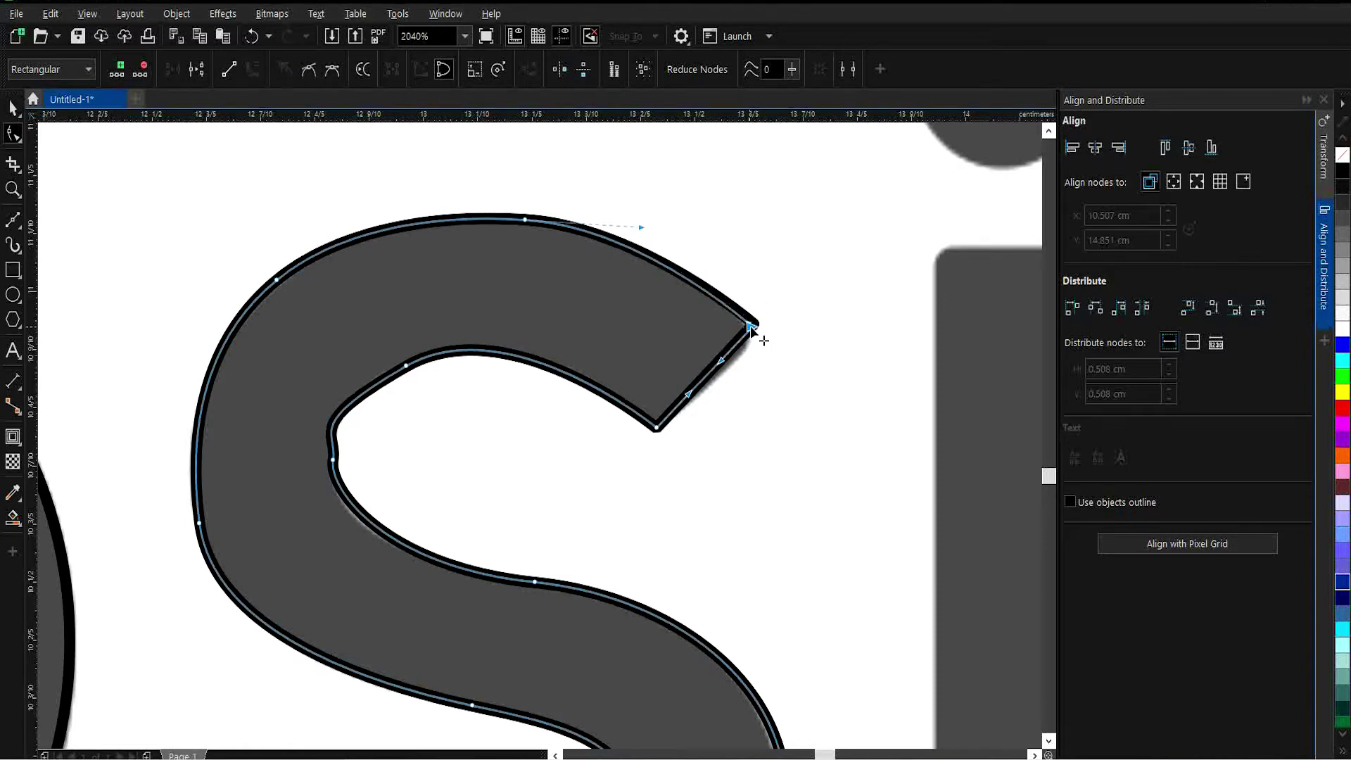
pyautogui.moveTo(647, 400); pyautogui.dragTo(664, 459)
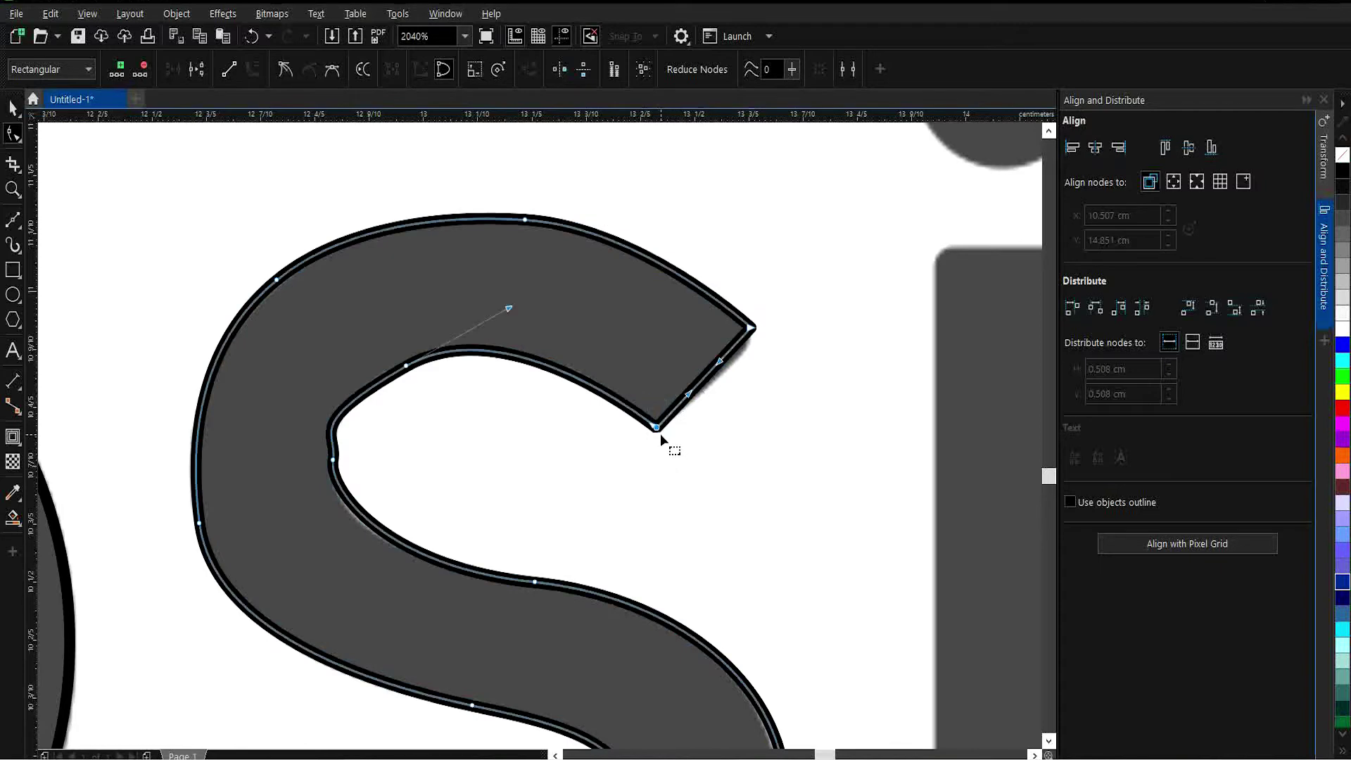
pyautogui.click(658, 429)
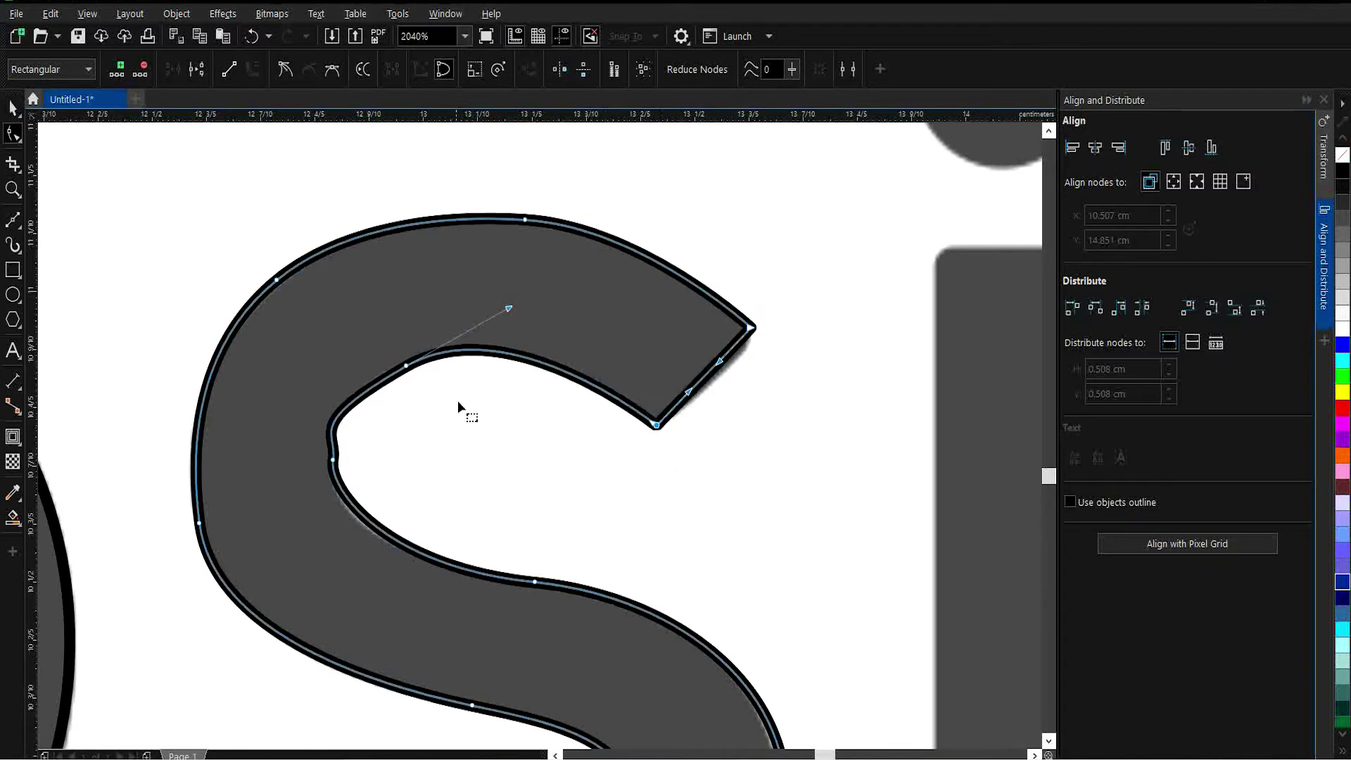
# - Smooth the s's upper inner curve by repositioning its nodes and curve handles along the grey letter's edge
pyautogui.moveTo(353, 445); pyautogui.dragTo(310, 485)
pyautogui.press('Delete')
pyautogui.moveTo(379, 349); pyautogui.dragTo(392, 400)
pyautogui.doubleClick(332, 456)
pyautogui.moveTo(383, 343); pyautogui.dragTo(451, 393)
pyautogui.moveTo(512, 309); pyautogui.dragTo(510, 318)
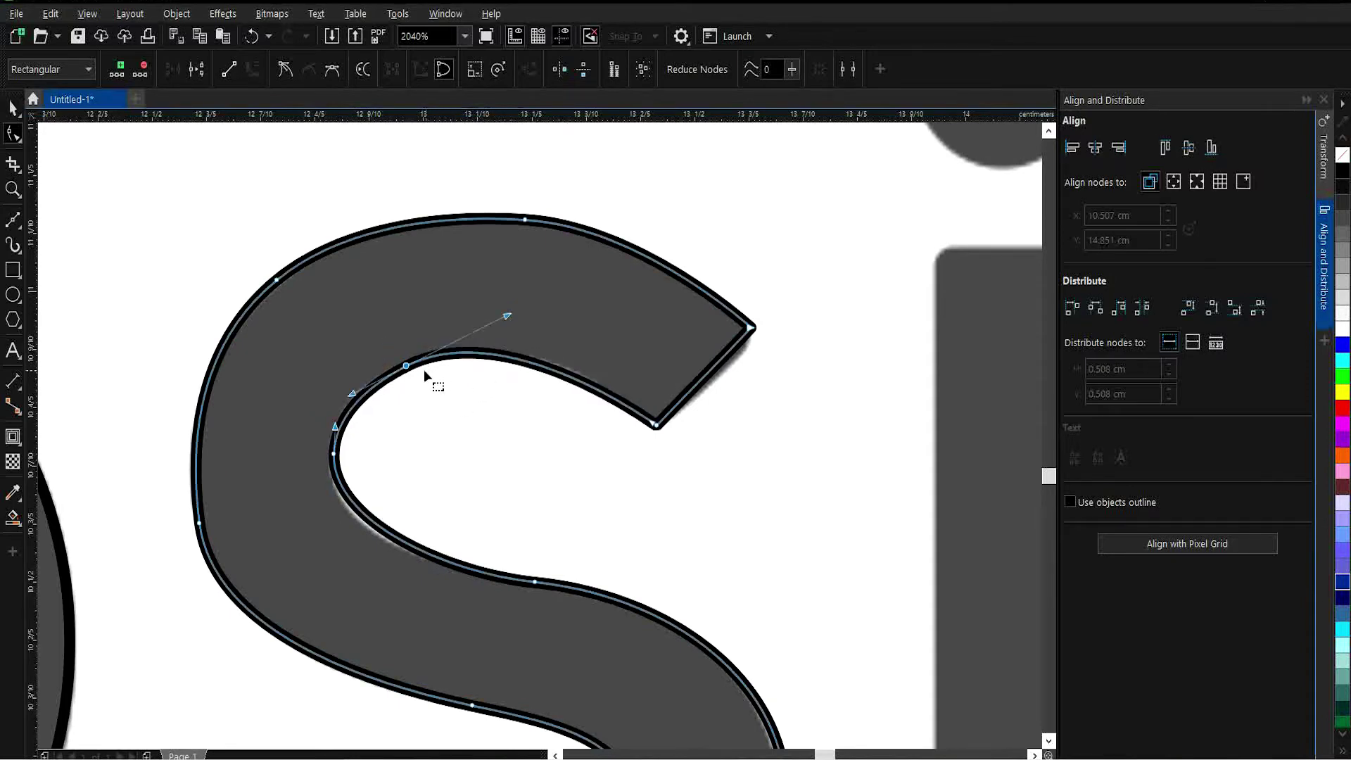
pyautogui.moveTo(407, 372); pyautogui.dragTo(346, 380)
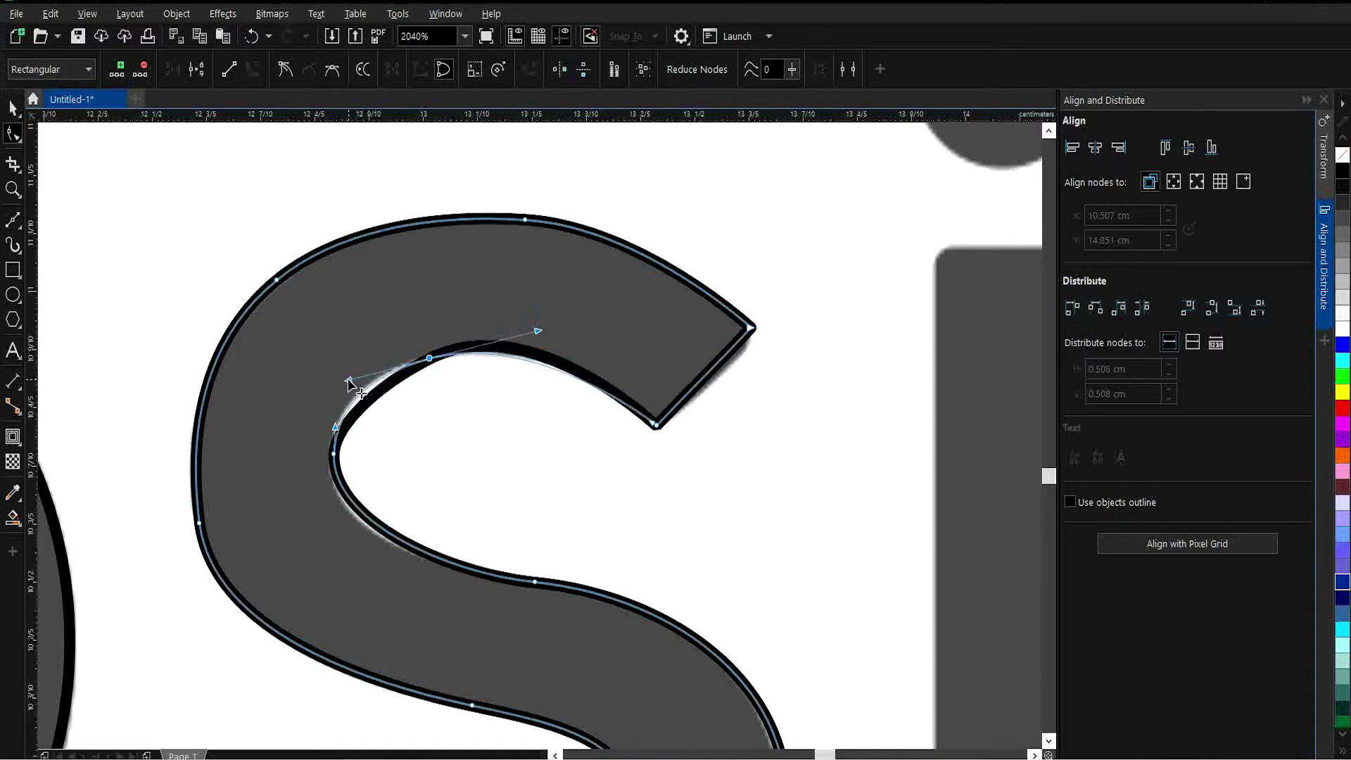
pyautogui.moveTo(538, 331); pyautogui.dragTo(550, 329)
# - Reshape the inner curve leading into the s's spine and the outer side of its lower bowl to fit the reference
pyautogui.scroll(-5, 477, 485)
pyautogui.moveTo(623, 454); pyautogui.dragTo(442, 499)
pyautogui.moveTo(358, 409); pyautogui.dragTo(354, 425)
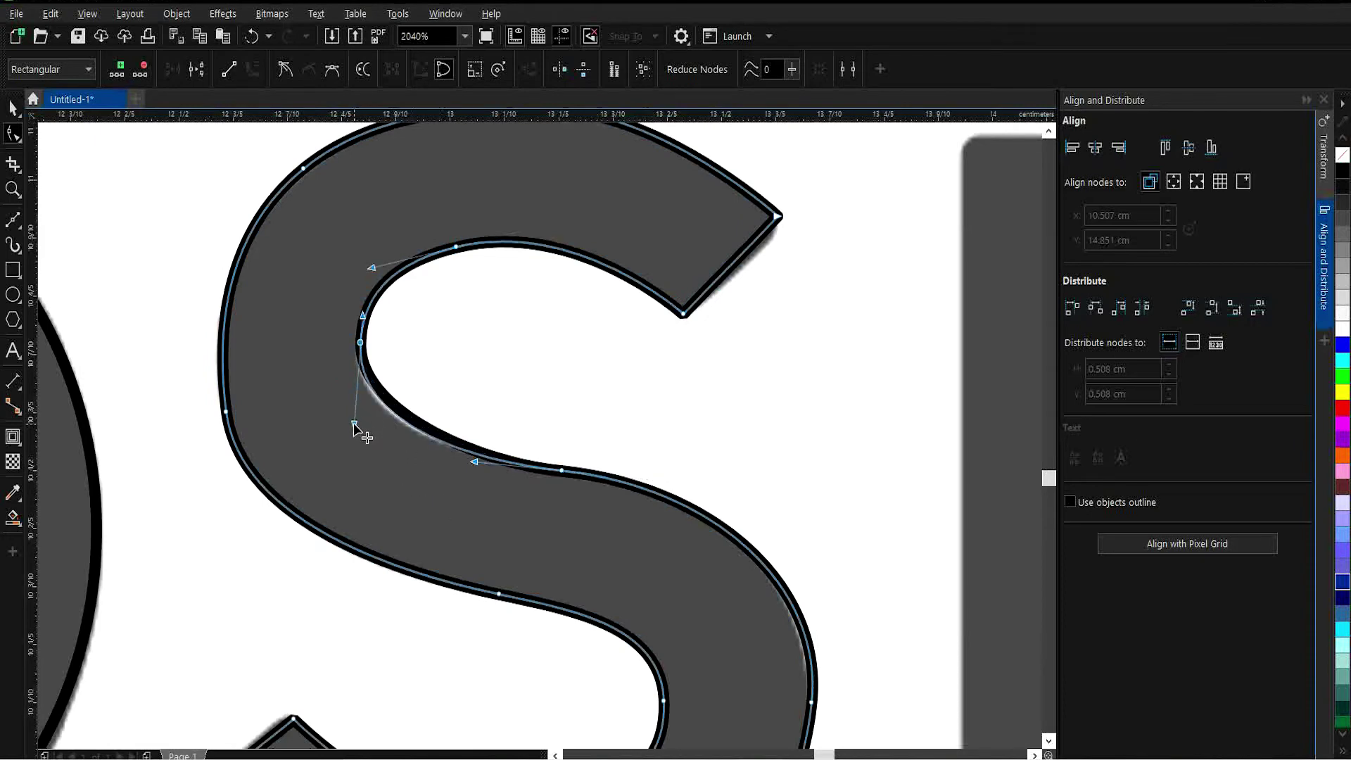
pyautogui.scroll(-4, 732, 546)
pyautogui.hscroll(4, 732, 545)
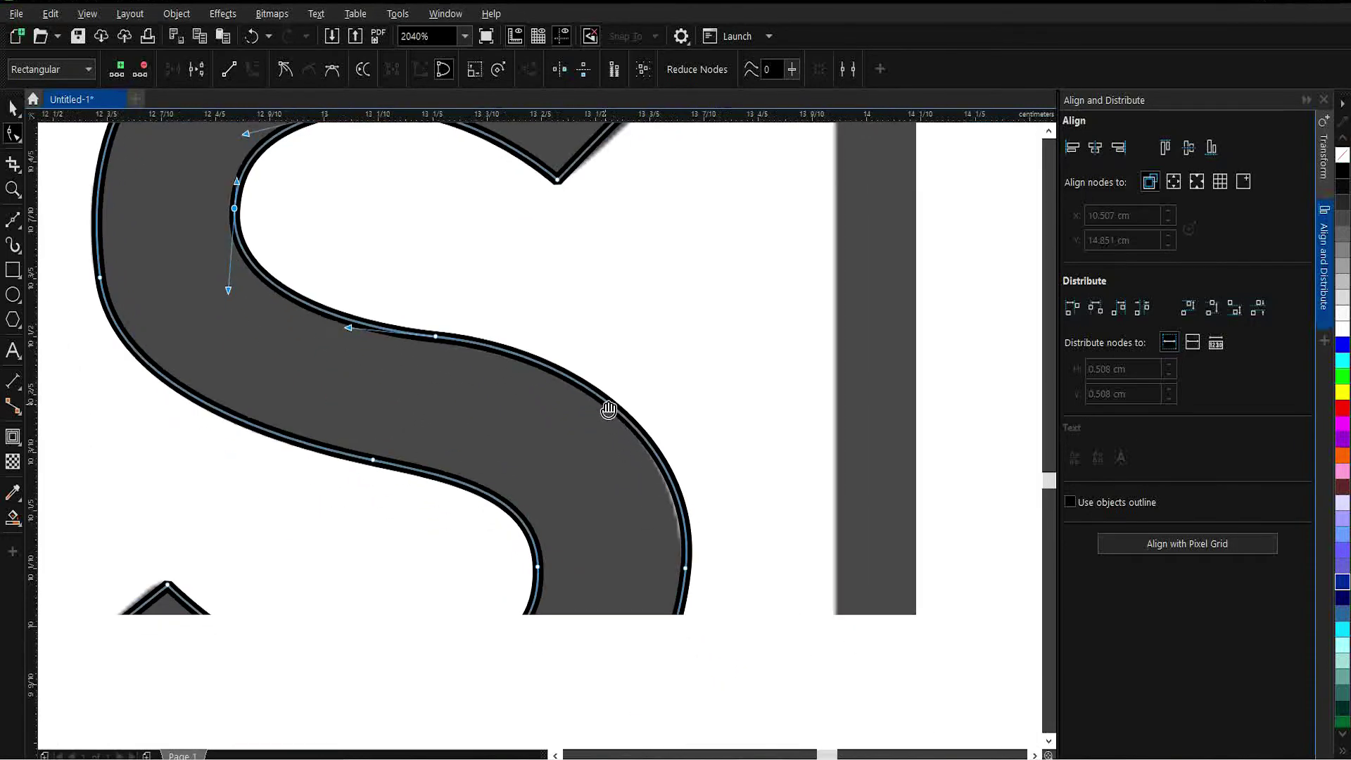
pyautogui.moveTo(672, 552); pyautogui.dragTo(691, 584)
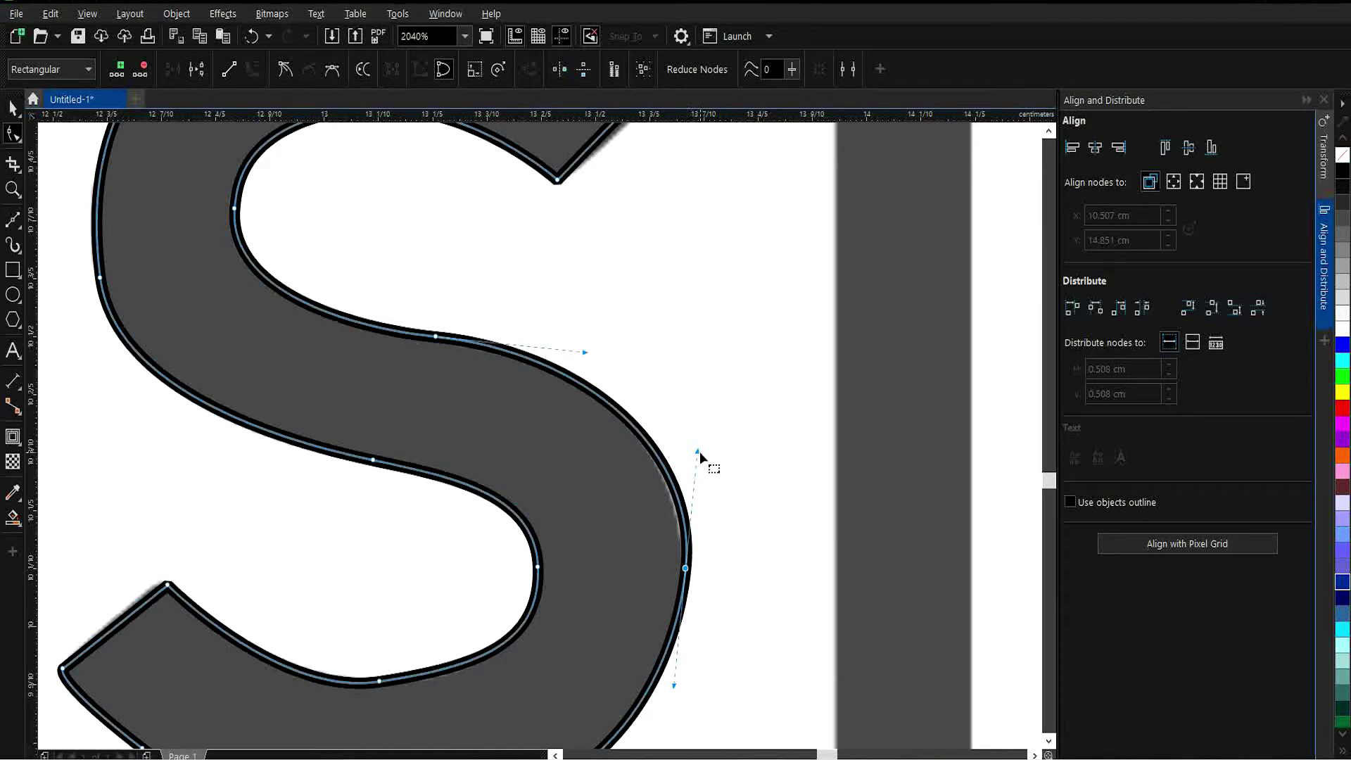
# - Smooth the inner curve of the s's lower bowl and adjust the node on its bottom outer edge
pyautogui.moveTo(610, 657); pyautogui.dragTo(679, 524)
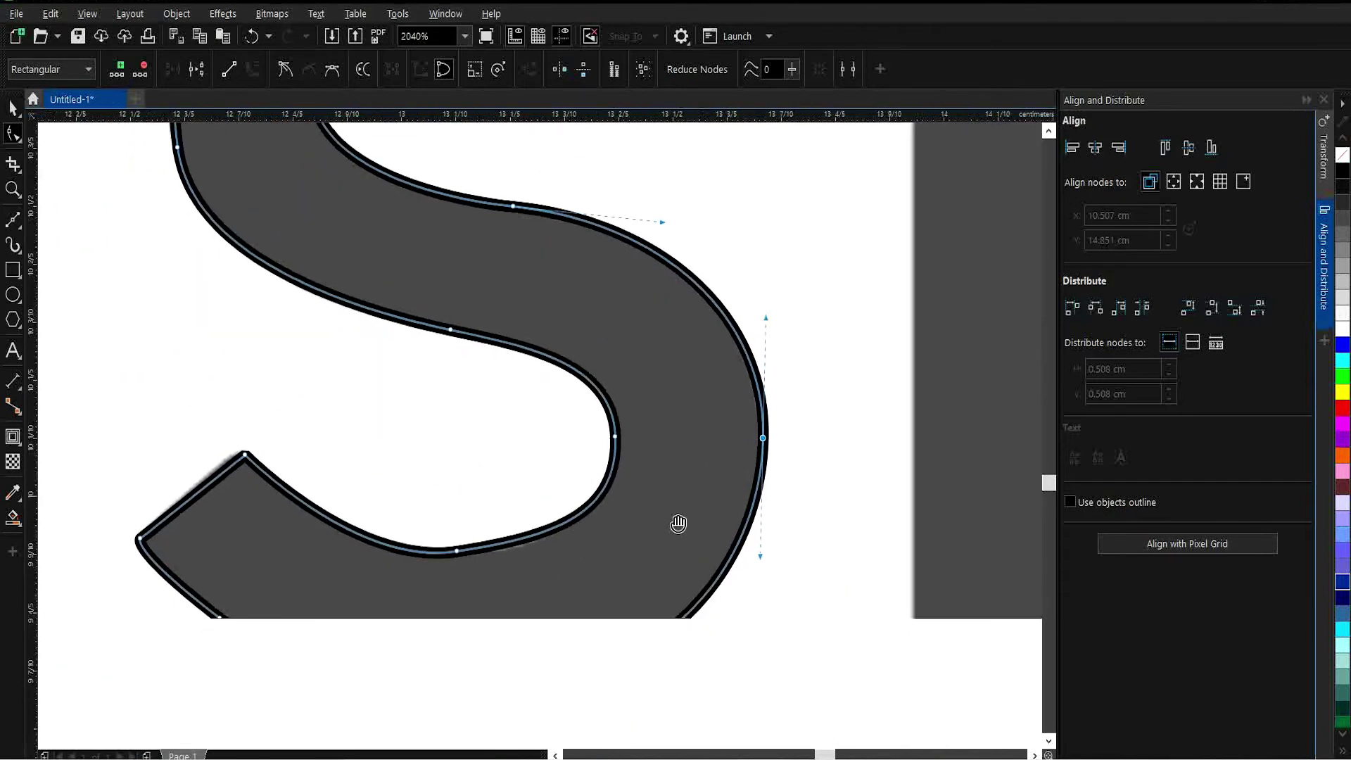
pyautogui.click(541, 539)
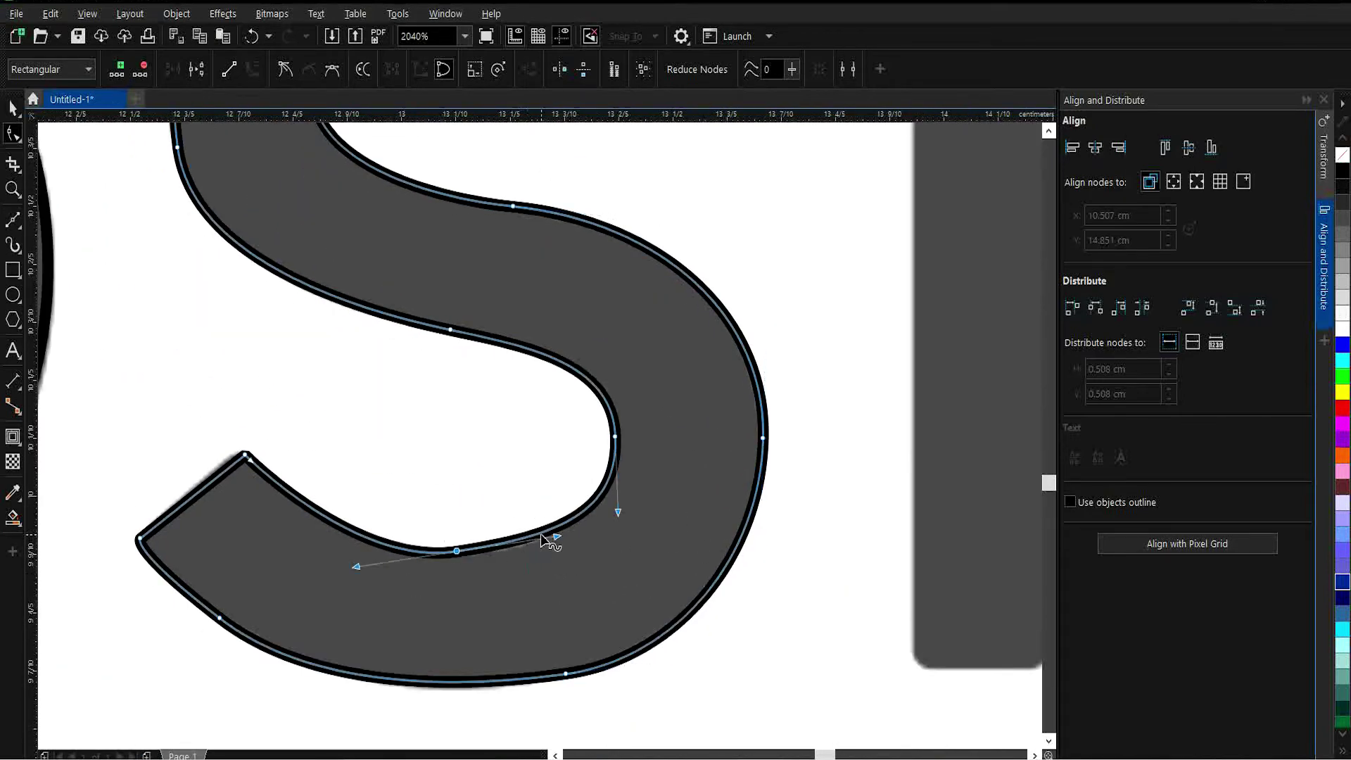
pyautogui.moveTo(557, 538); pyautogui.dragTo(551, 547)
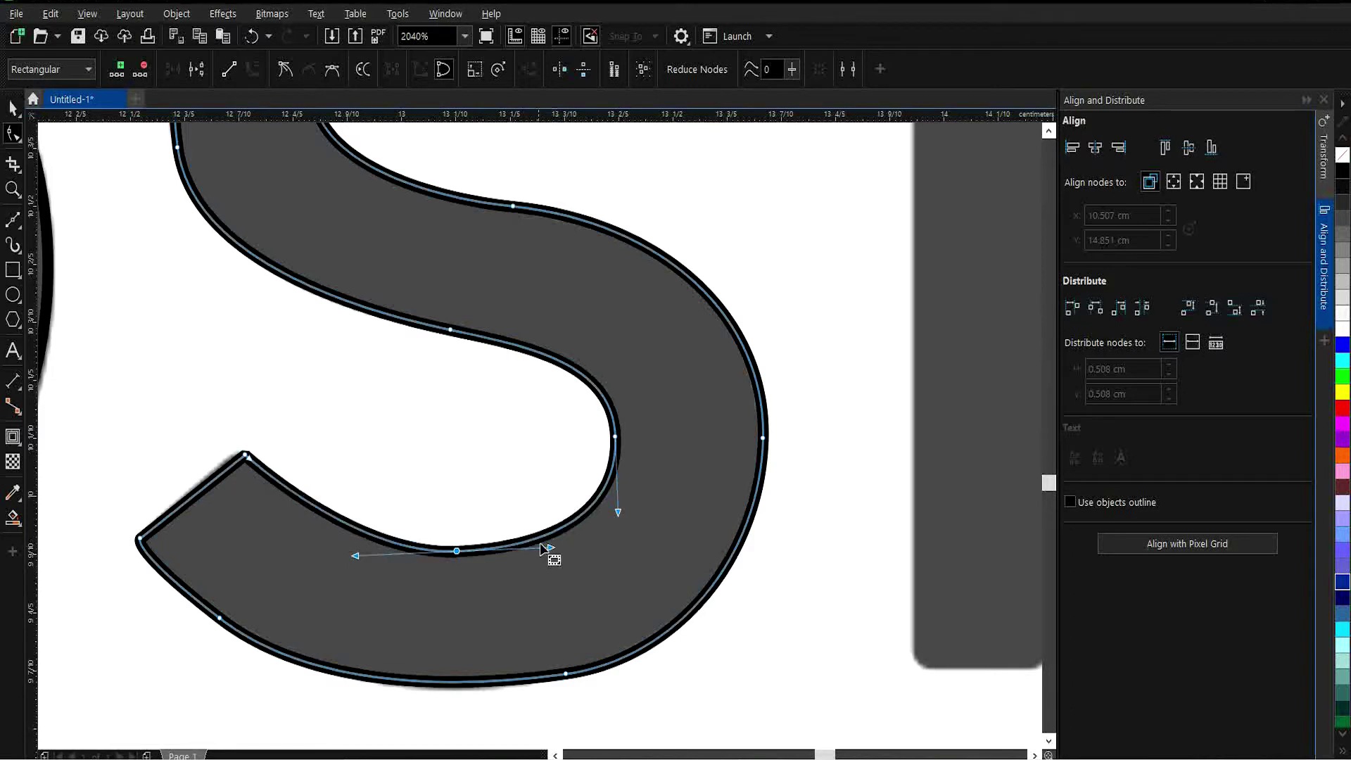
pyautogui.moveTo(592, 643); pyautogui.dragTo(622, 558)
pyautogui.click(623, 555)
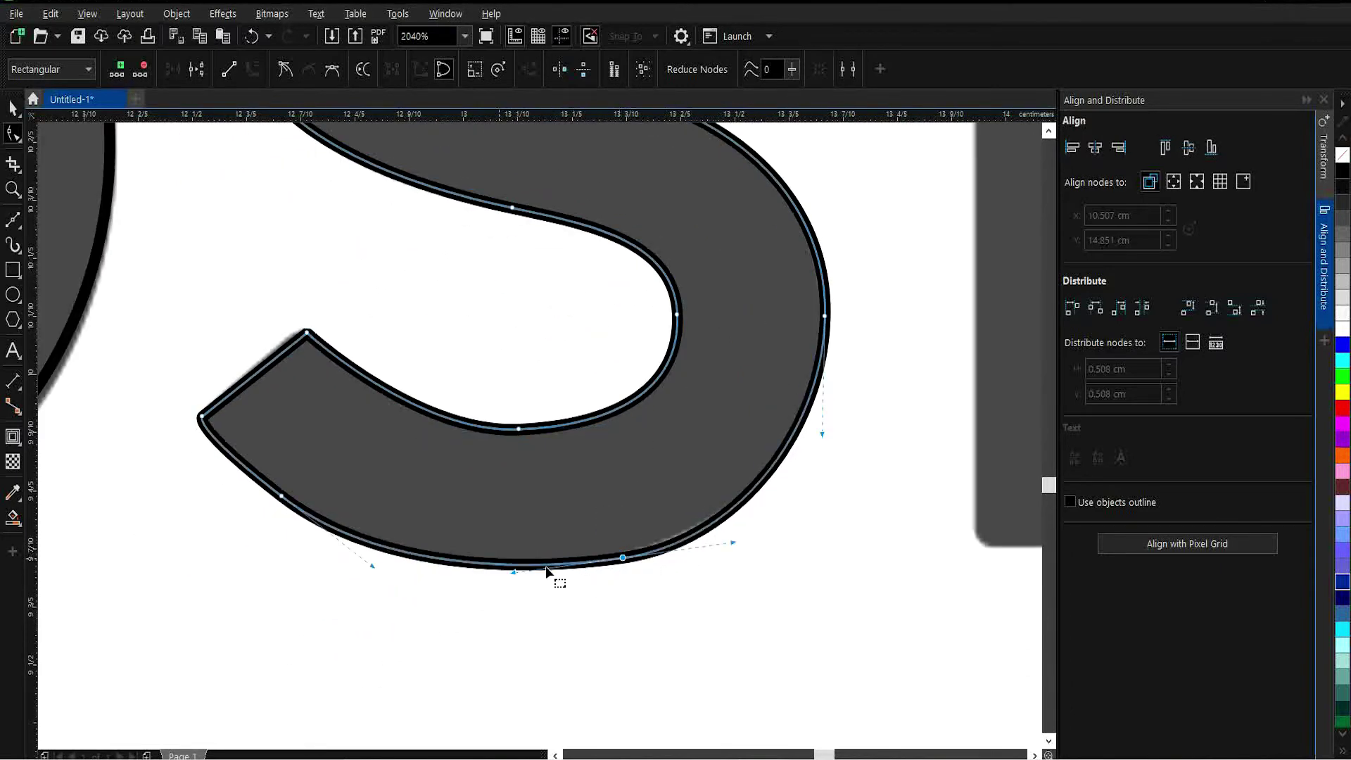
pyautogui.moveTo(624, 561); pyautogui.dragTo(615, 561)
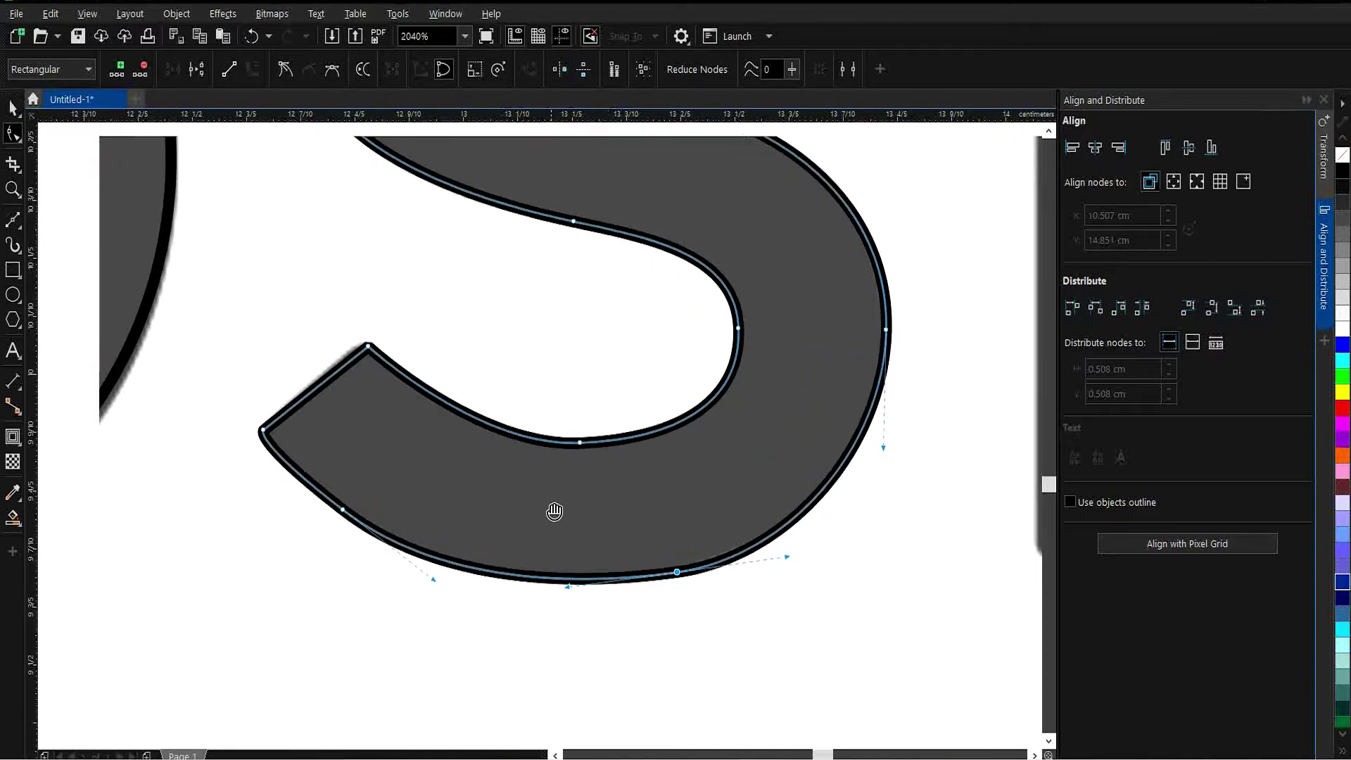
# - Adjust the curve handle on the outer side of the s's upper bowl to follow the grey letter
pyautogui.hscroll(-2, 552, 513)
pyautogui.press('z')
pyautogui.keyDown('shift'); pyautogui.click(575, 390); pyautogui.keyUp('shift')
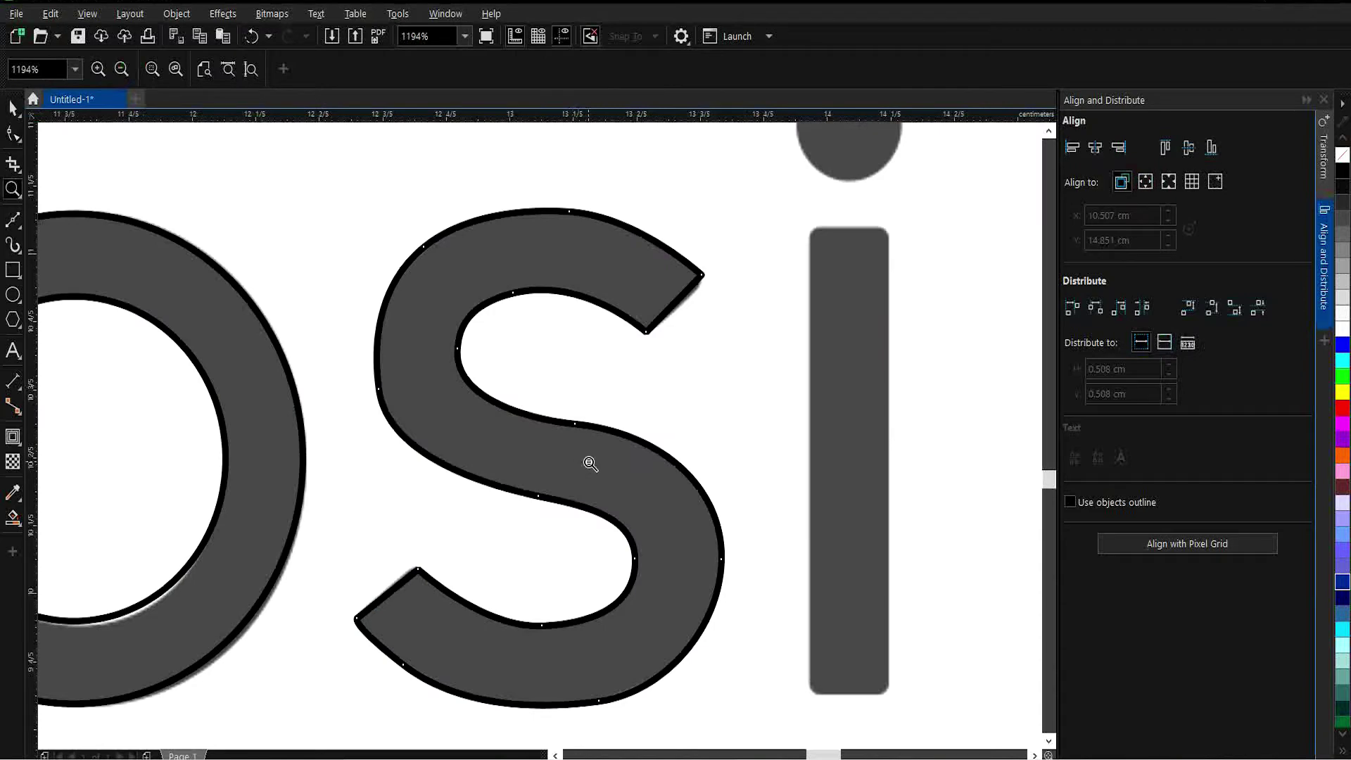
pyautogui.click(12, 133)
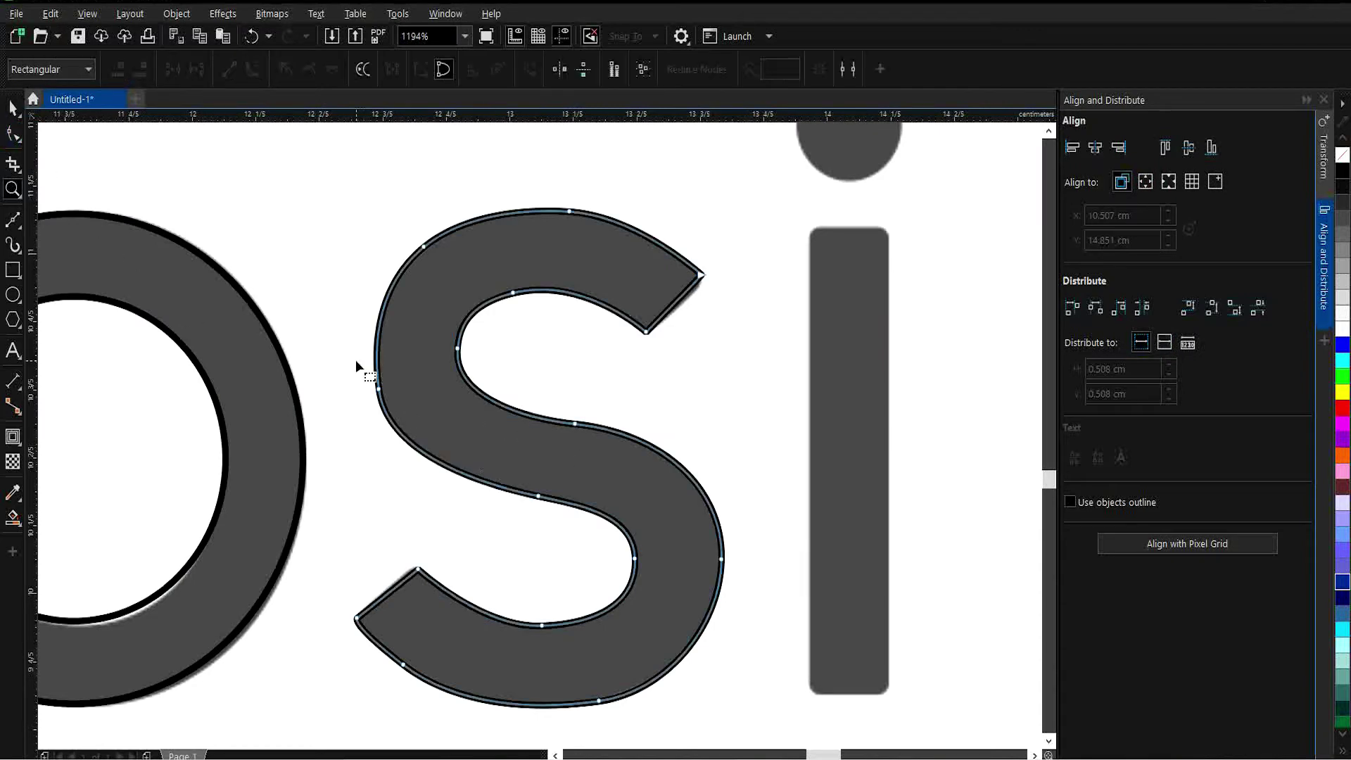
pyautogui.click(379, 389)
pyautogui.moveTo(364, 318); pyautogui.dragTo(367, 325)
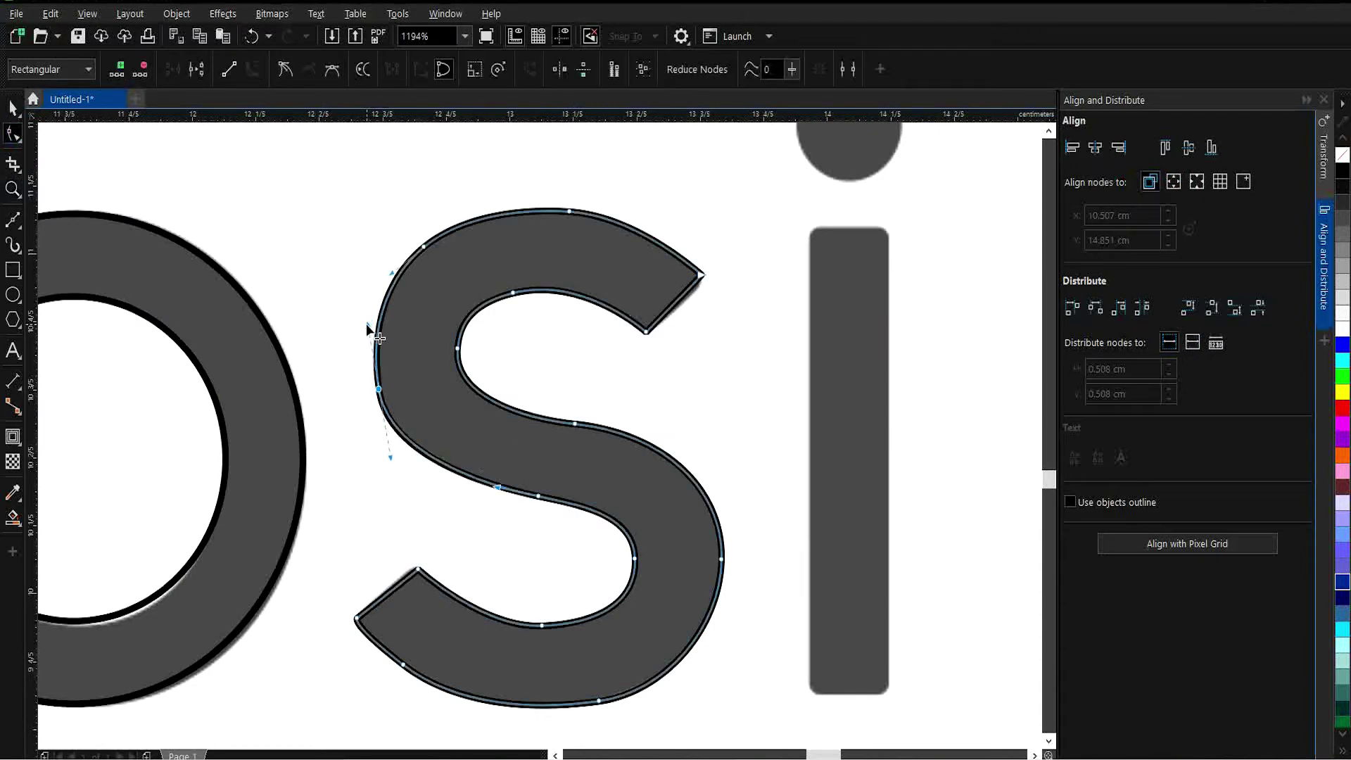
# - Draw a rectangle over the i's stem and stretch it to about 0.25 by 1.37 cm to cover the full stem
pyautogui.moveTo(820, 542); pyautogui.dragTo(587, 508)
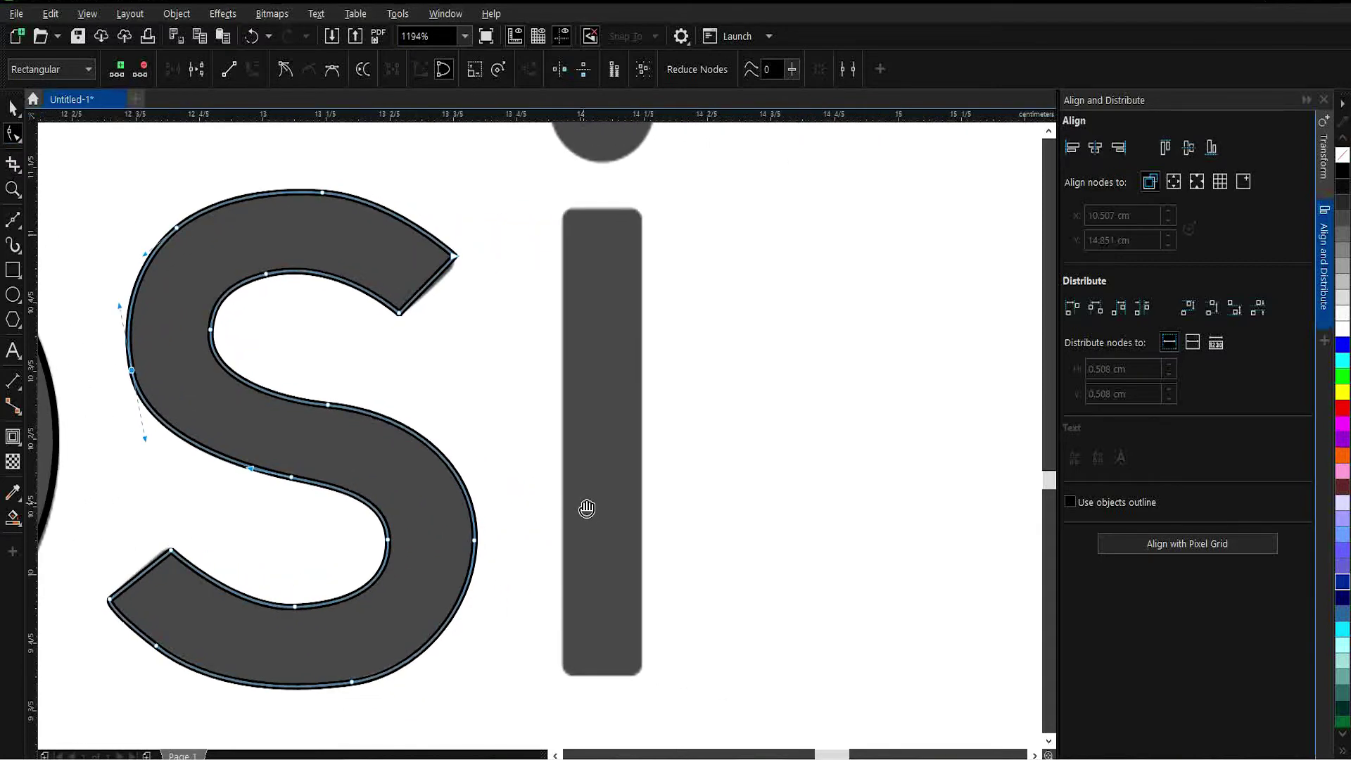
pyautogui.click(13, 270)
pyautogui.moveTo(563, 262); pyautogui.dragTo(642, 416)
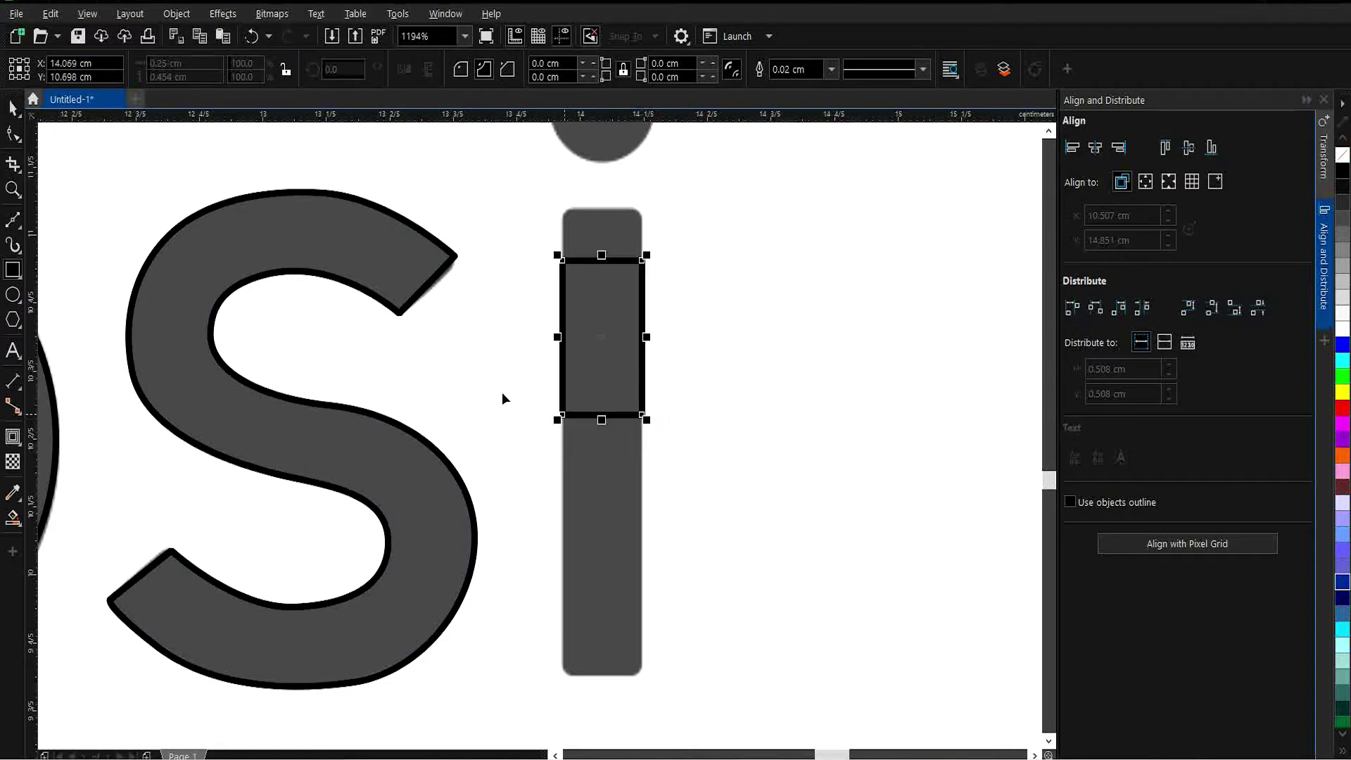
pyautogui.click(12, 111)
pyautogui.press('space')
pyautogui.moveTo(602, 420); pyautogui.dragTo(603, 679)
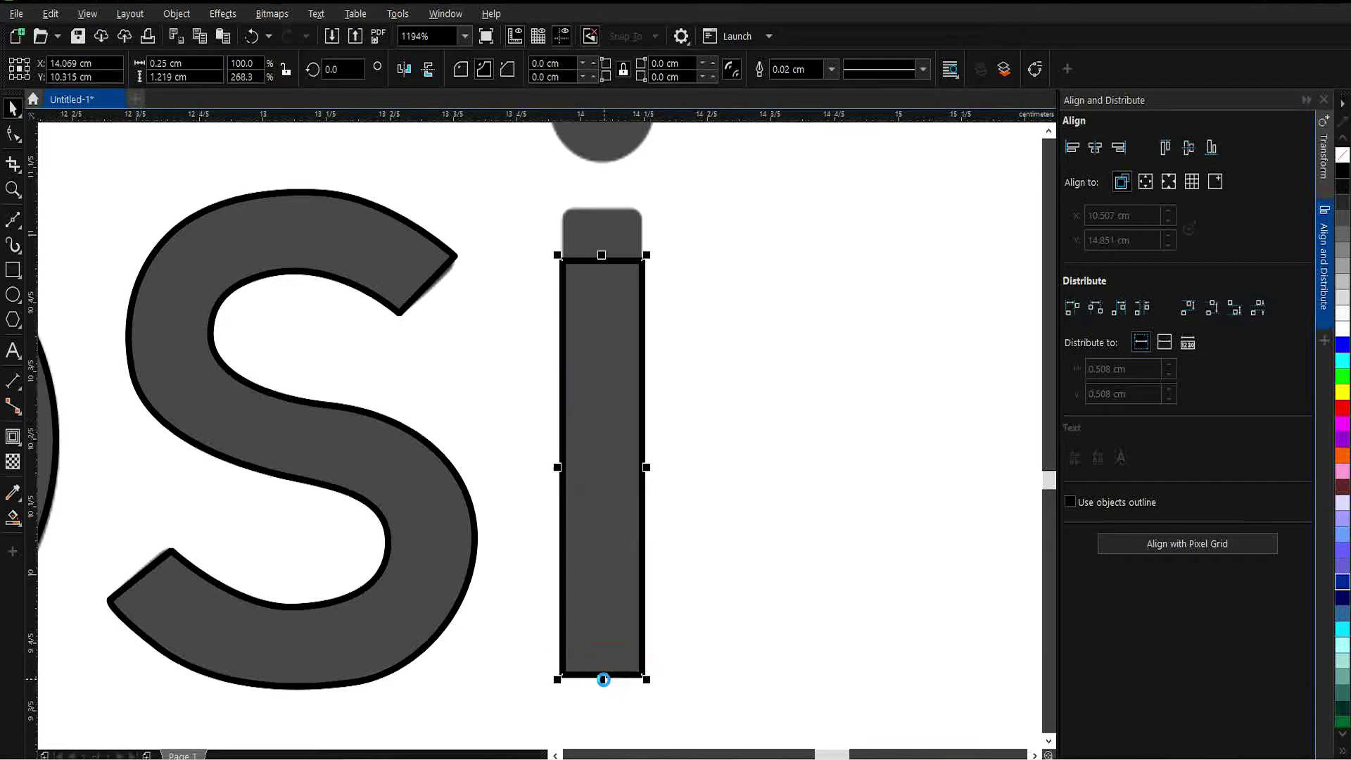
pyautogui.moveTo(603, 260); pyautogui.dragTo(600, 211)
# - Draw a circle over the dot of the i and resize it to match the dot
pyautogui.moveTo(708, 220); pyautogui.dragTo(684, 511)
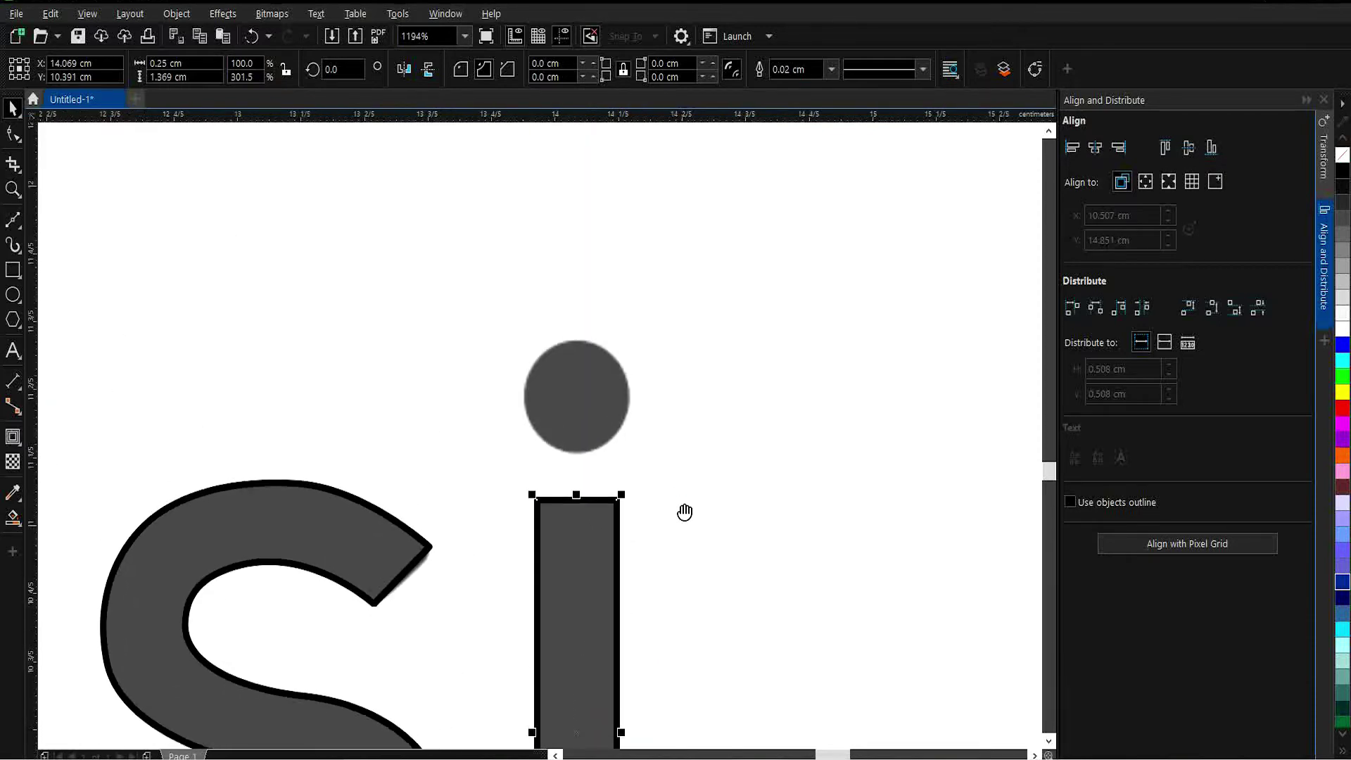
pyautogui.click(14, 294)
pyautogui.moveTo(552, 366); pyautogui.dragTo(615, 448)
pyautogui.moveTo(552, 366); pyautogui.dragTo(506, 348)
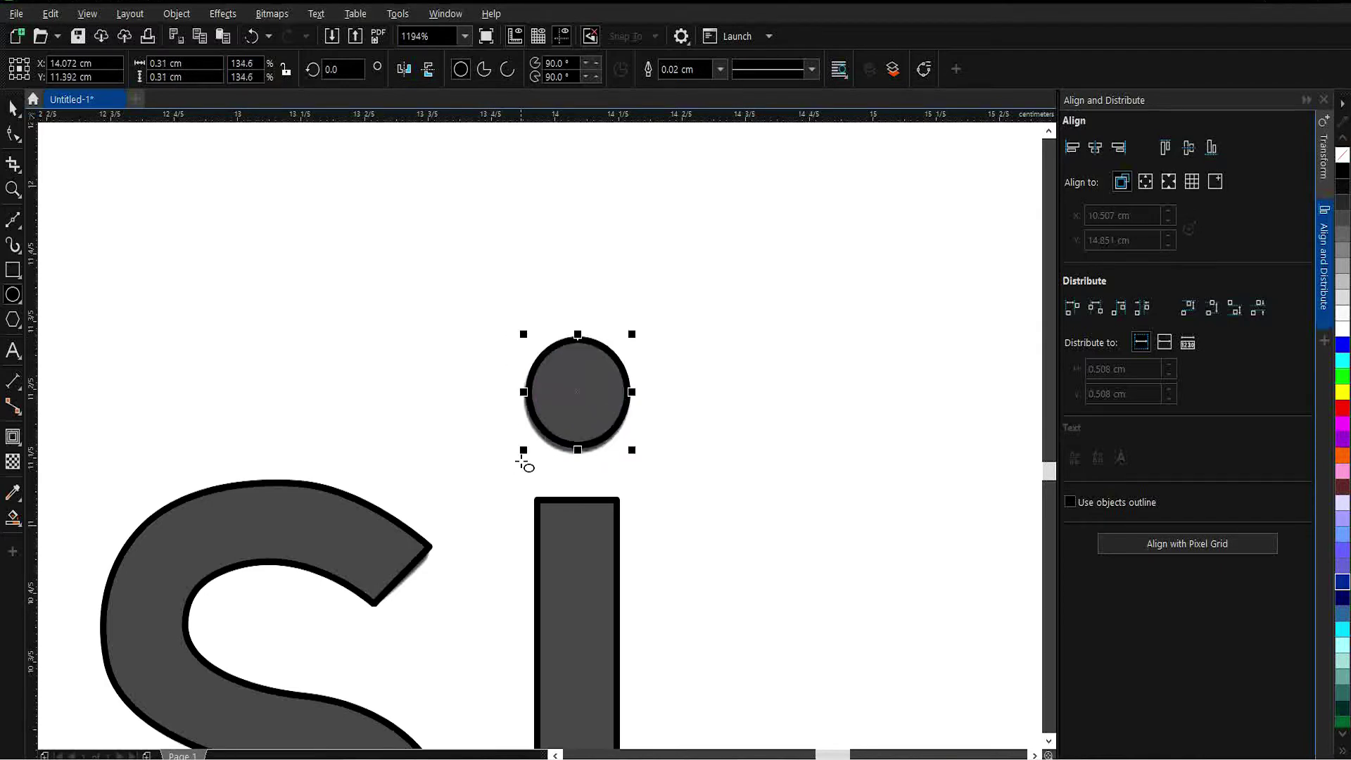
pyautogui.moveTo(523, 454); pyautogui.dragTo(518, 465)
# - Delete the reference bitmap behind the traced emblem and wordmark
pyautogui.press('z')
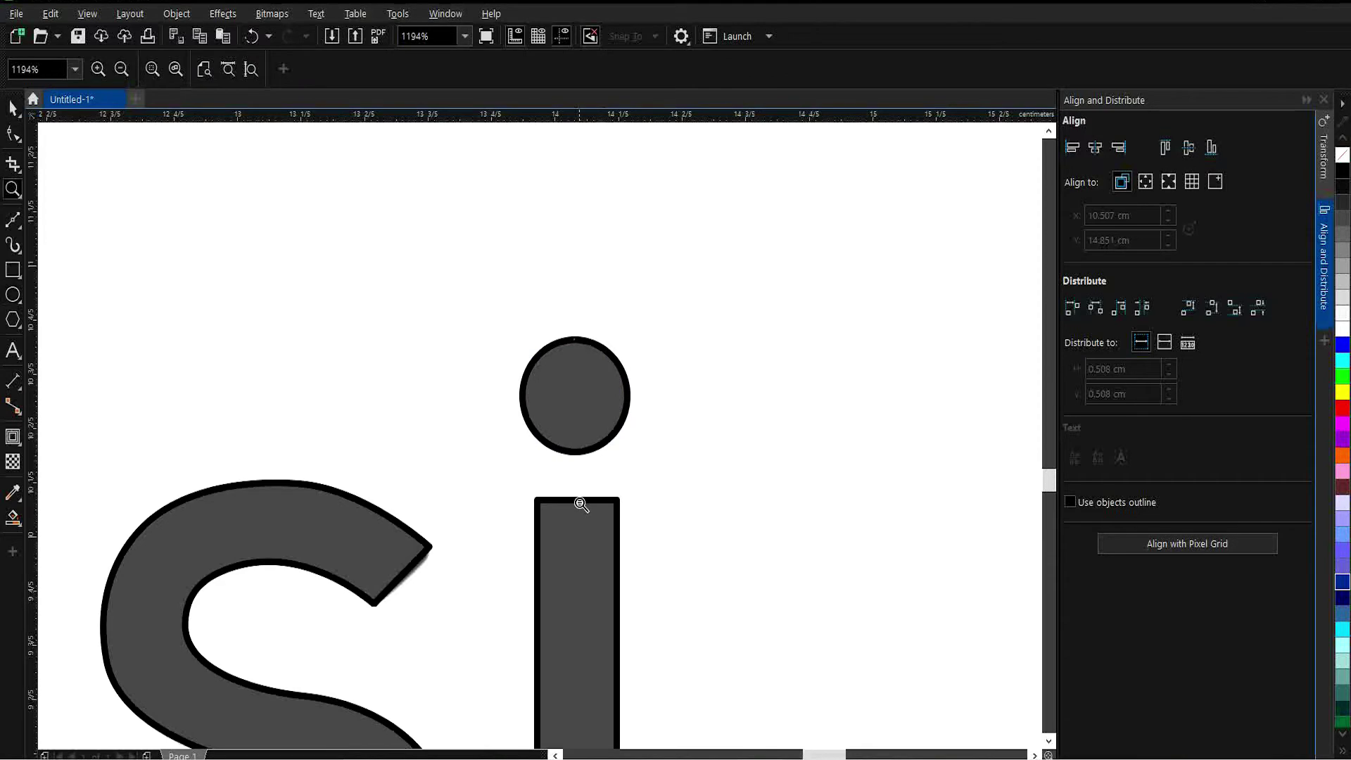
pyautogui.scroll(-2, 579, 497)
pyautogui.scroll(-4, 574, 363)
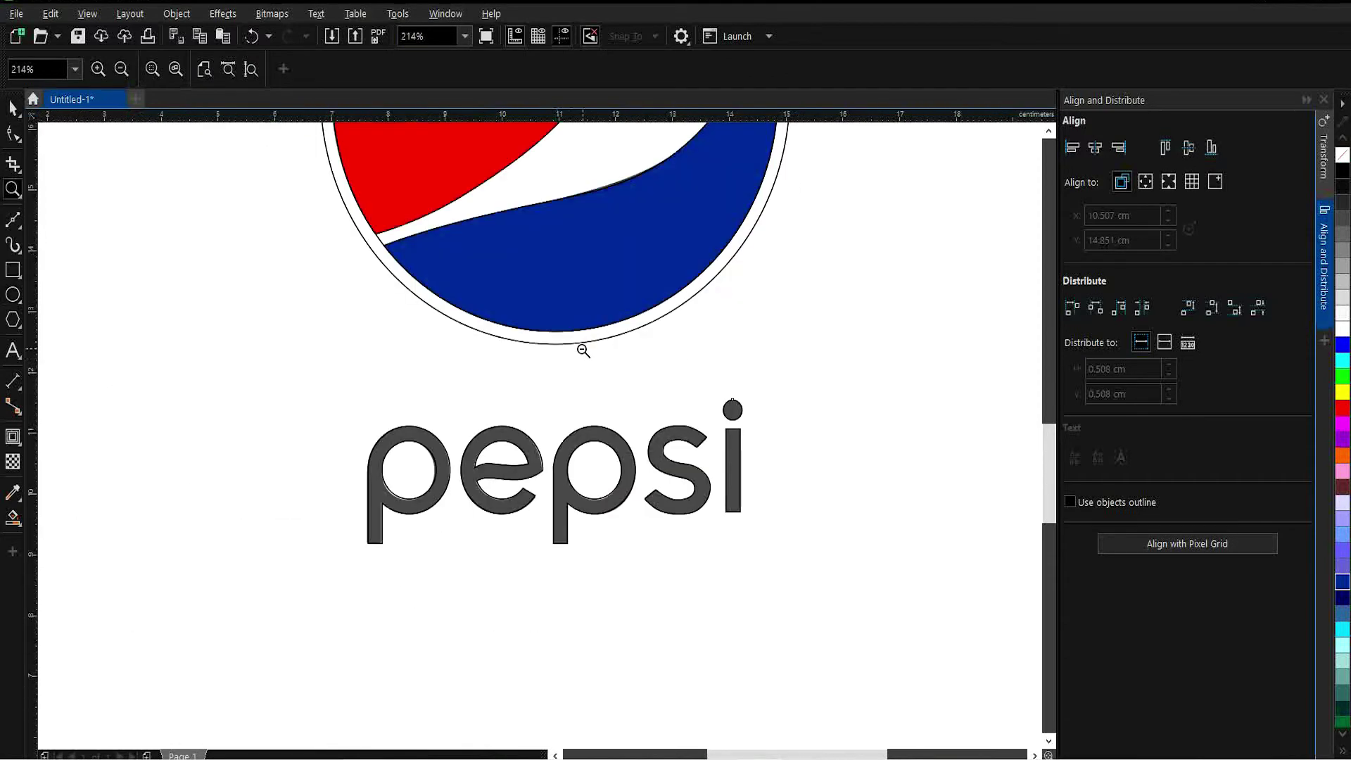
pyautogui.press('space')
pyautogui.click(636, 426)
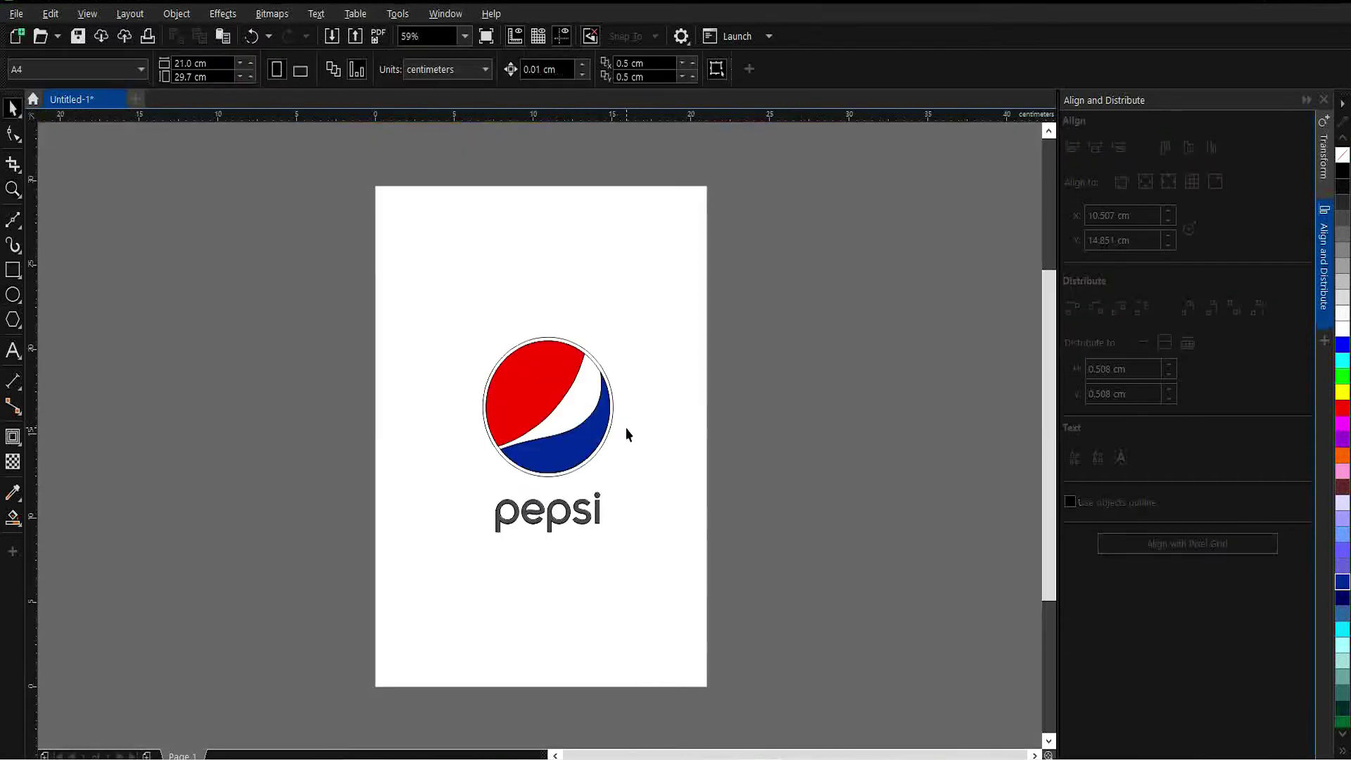
pyautogui.click(604, 470)
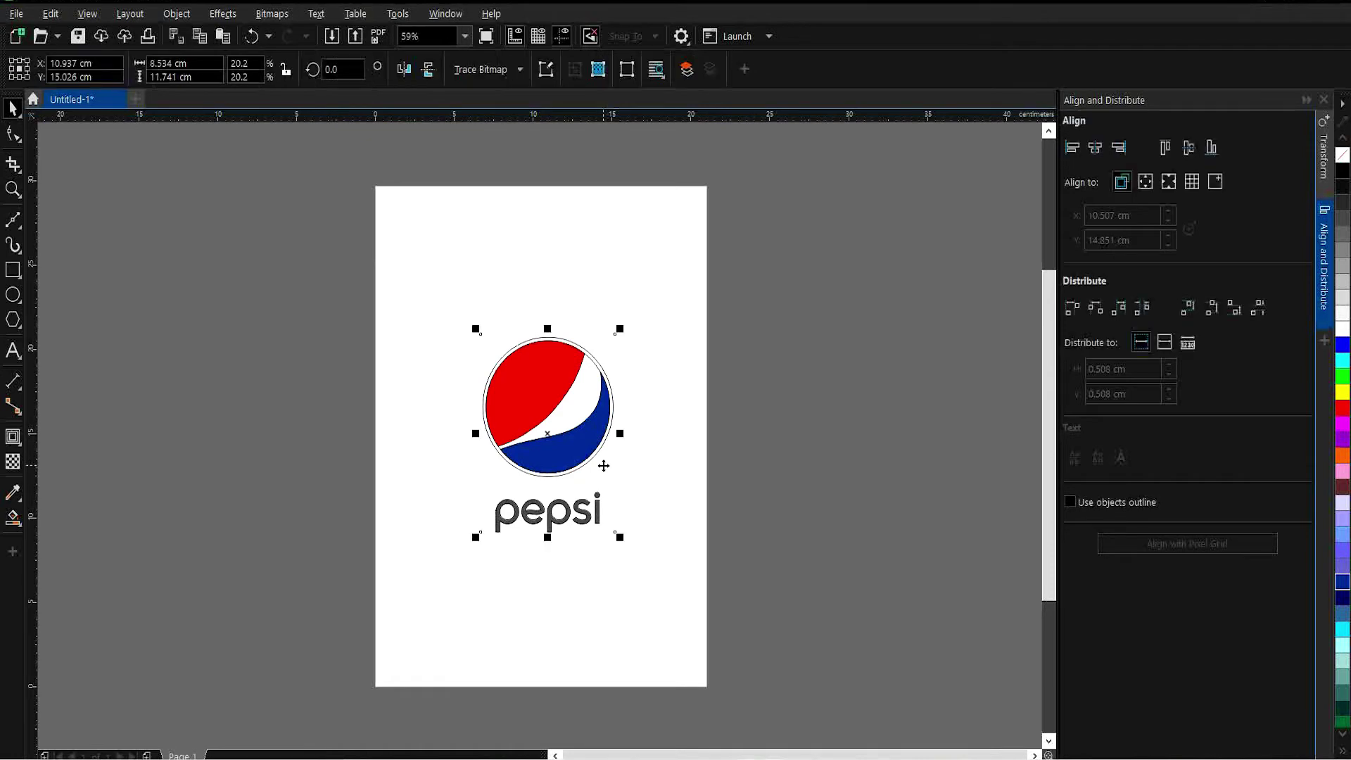
pyautogui.rightClick(604, 472)
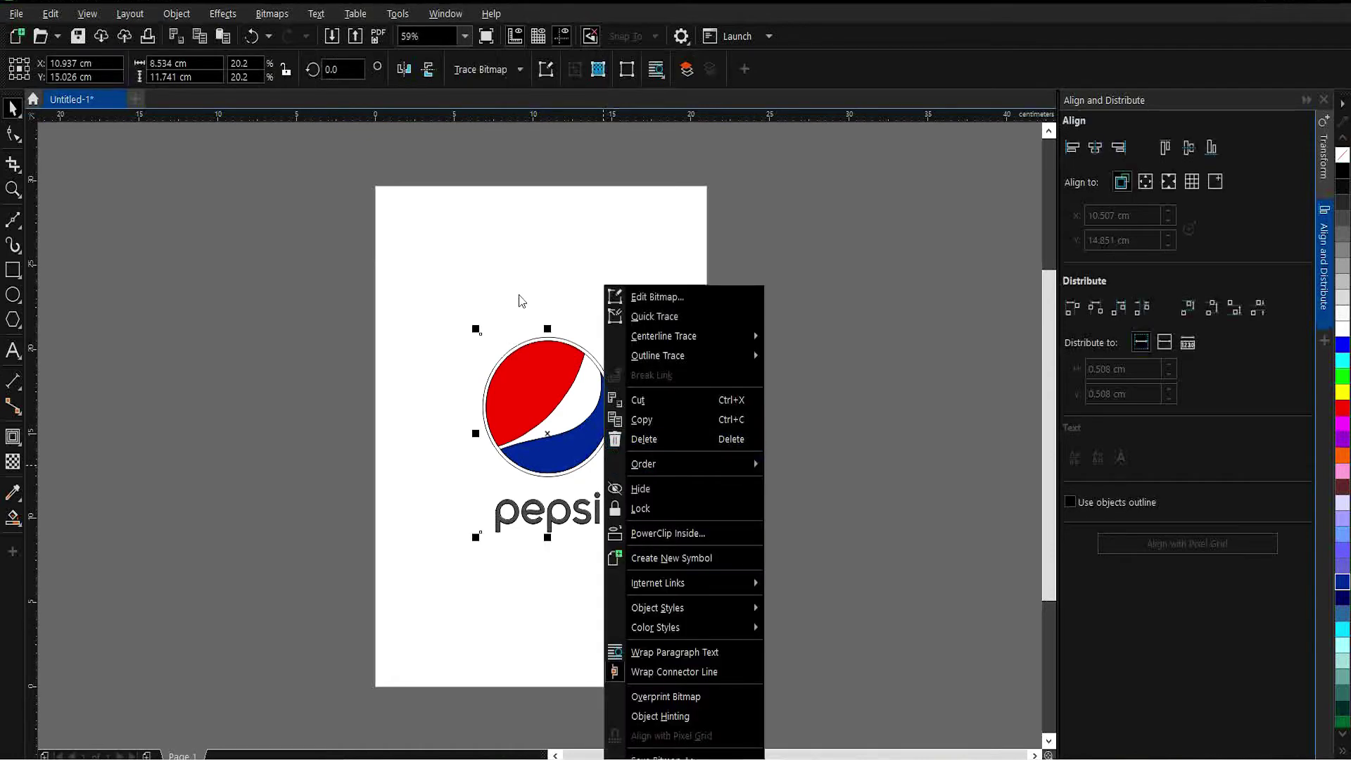
pyautogui.click(646, 439)
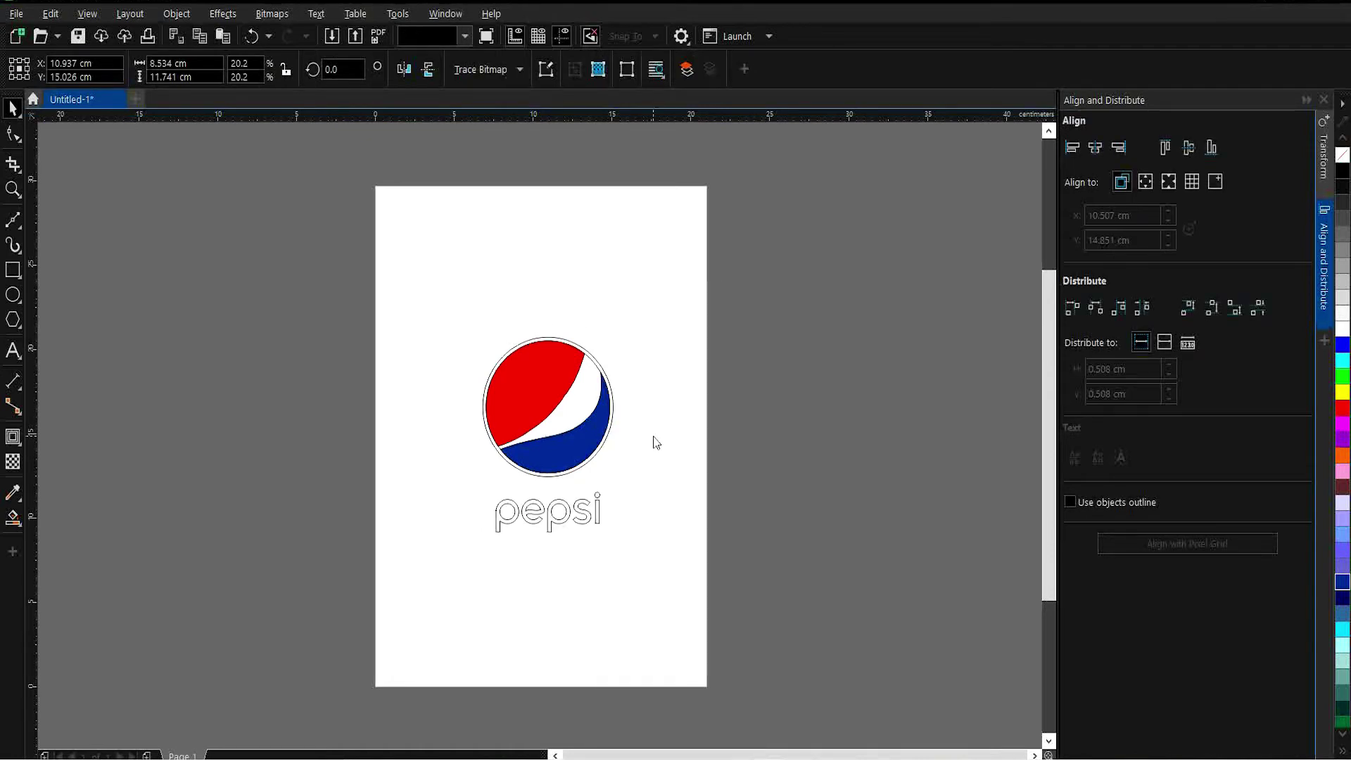
# - Fill the emblem's outer circle with white and send it to the back of the page
pyautogui.press('z')
pyautogui.moveTo(476, 317); pyautogui.dragTo(640, 546)
pyautogui.press('space')
pyautogui.click(658, 446)
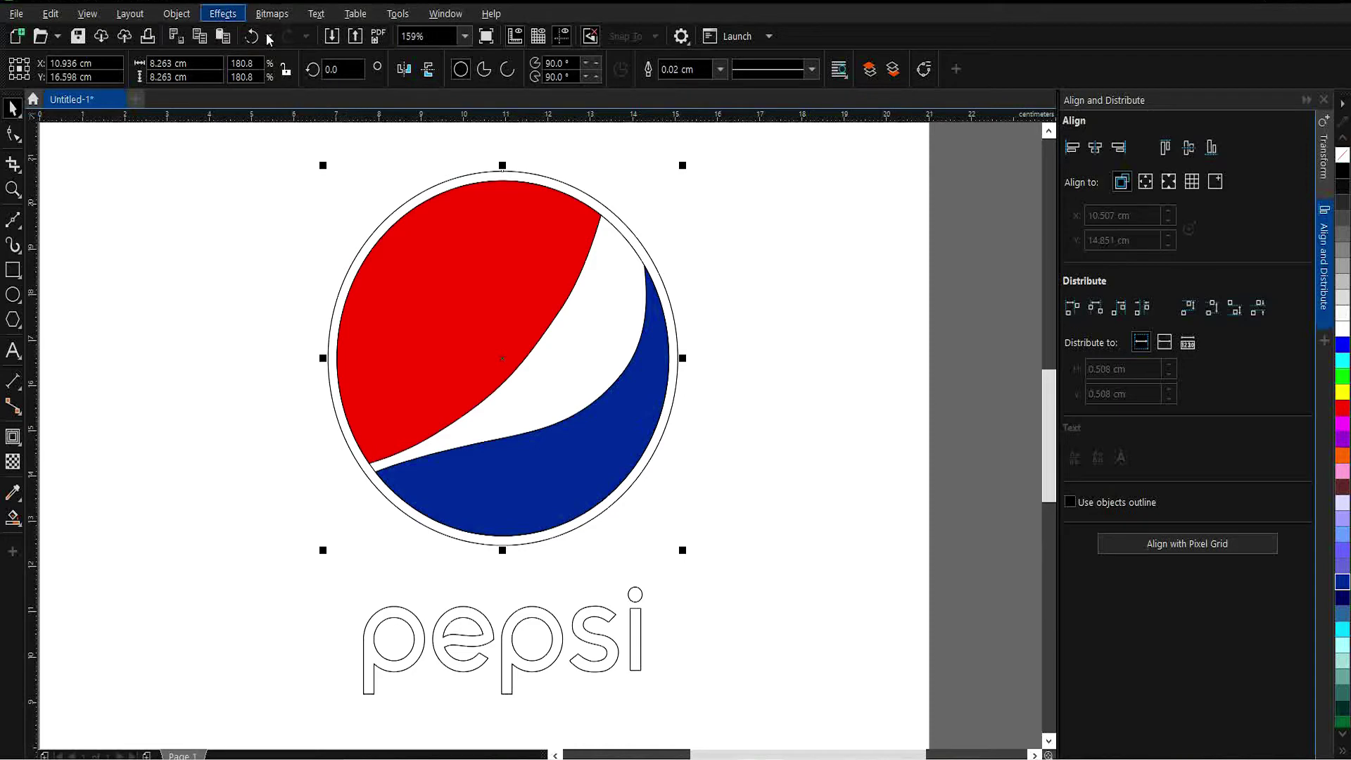
pyautogui.click(1344, 331)
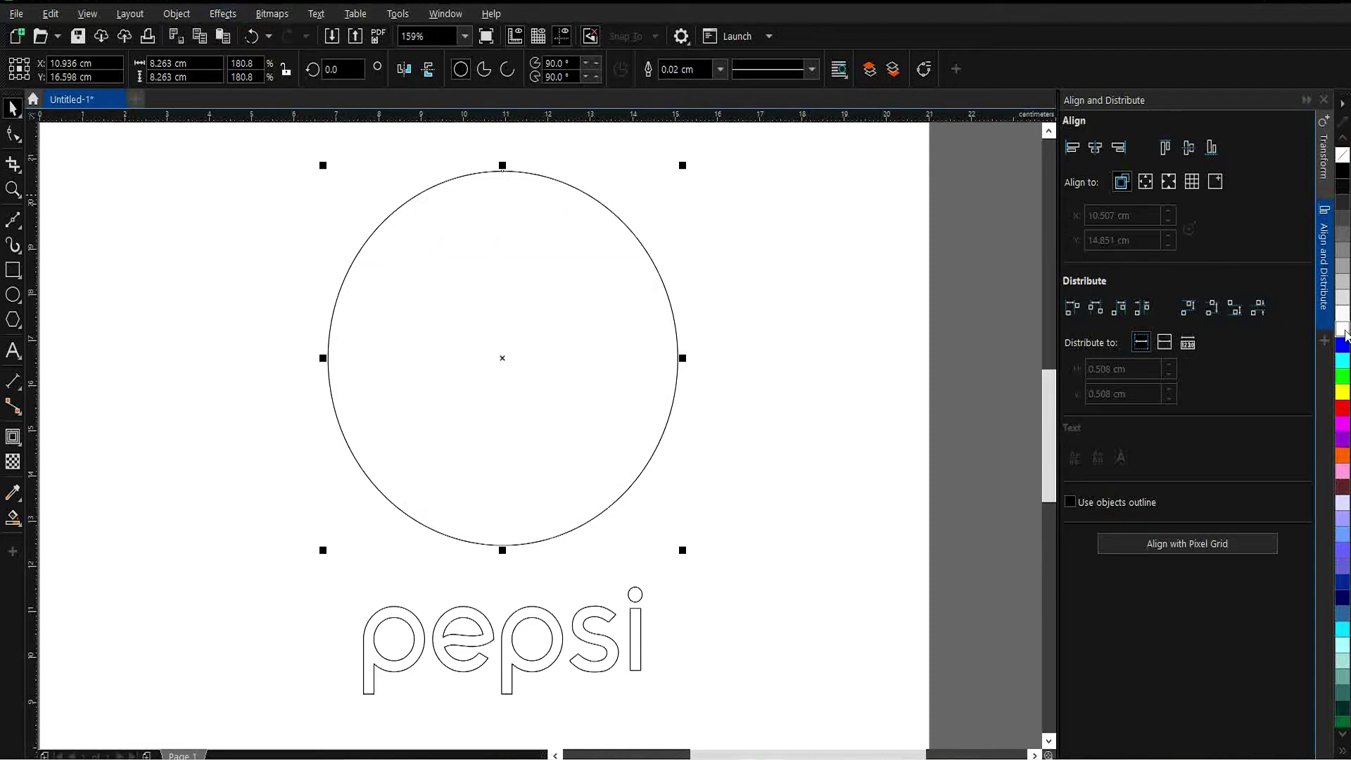
pyautogui.click(222, 14)
pyautogui.moveTo(184, 15)
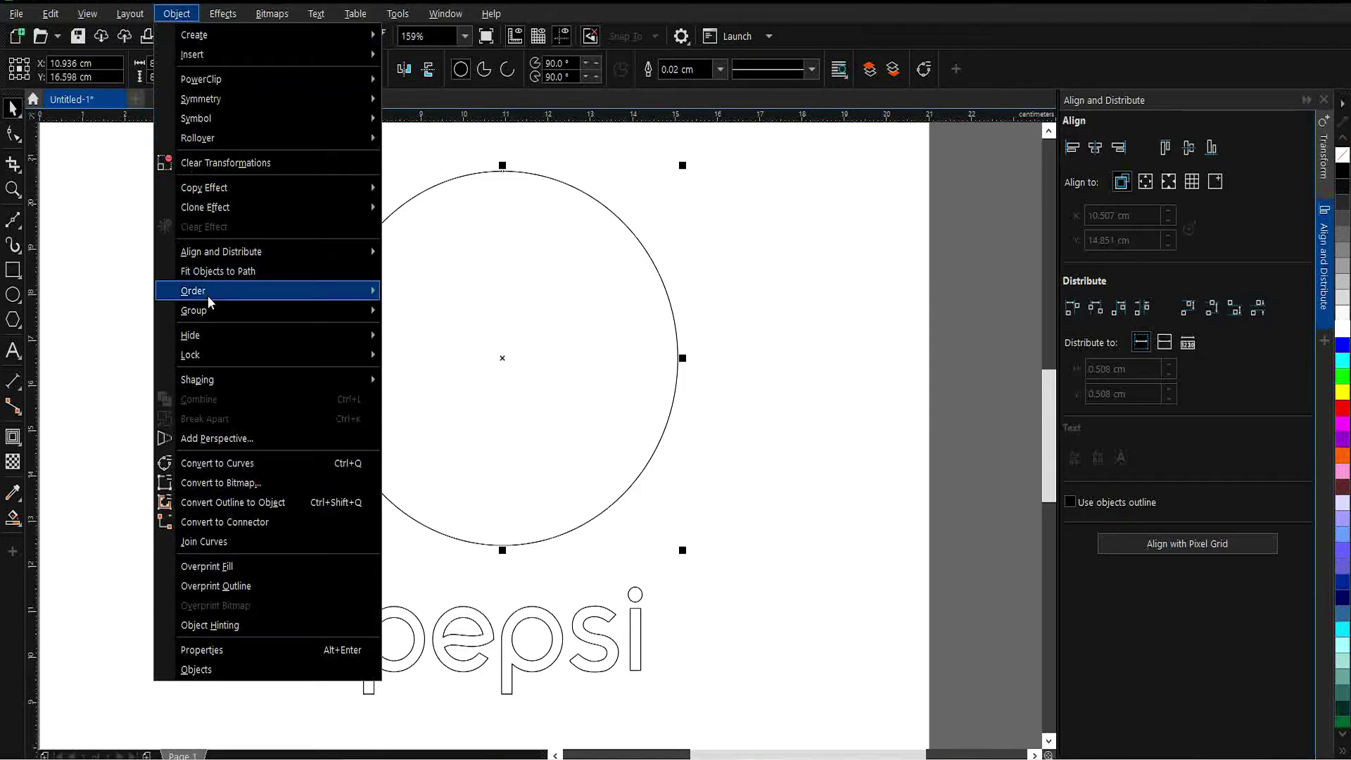
pyautogui.moveTo(366, 291)
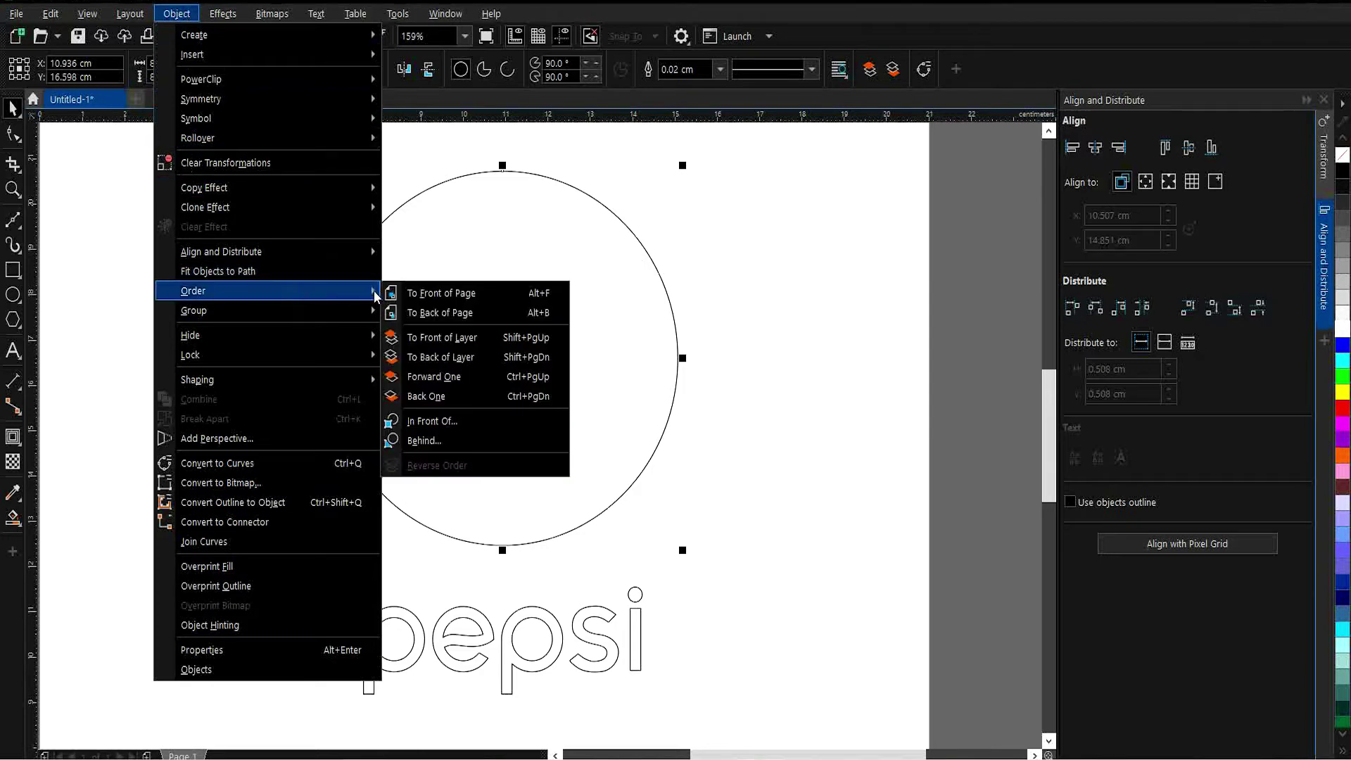
pyautogui.click(454, 314)
pyautogui.click(891, 340)
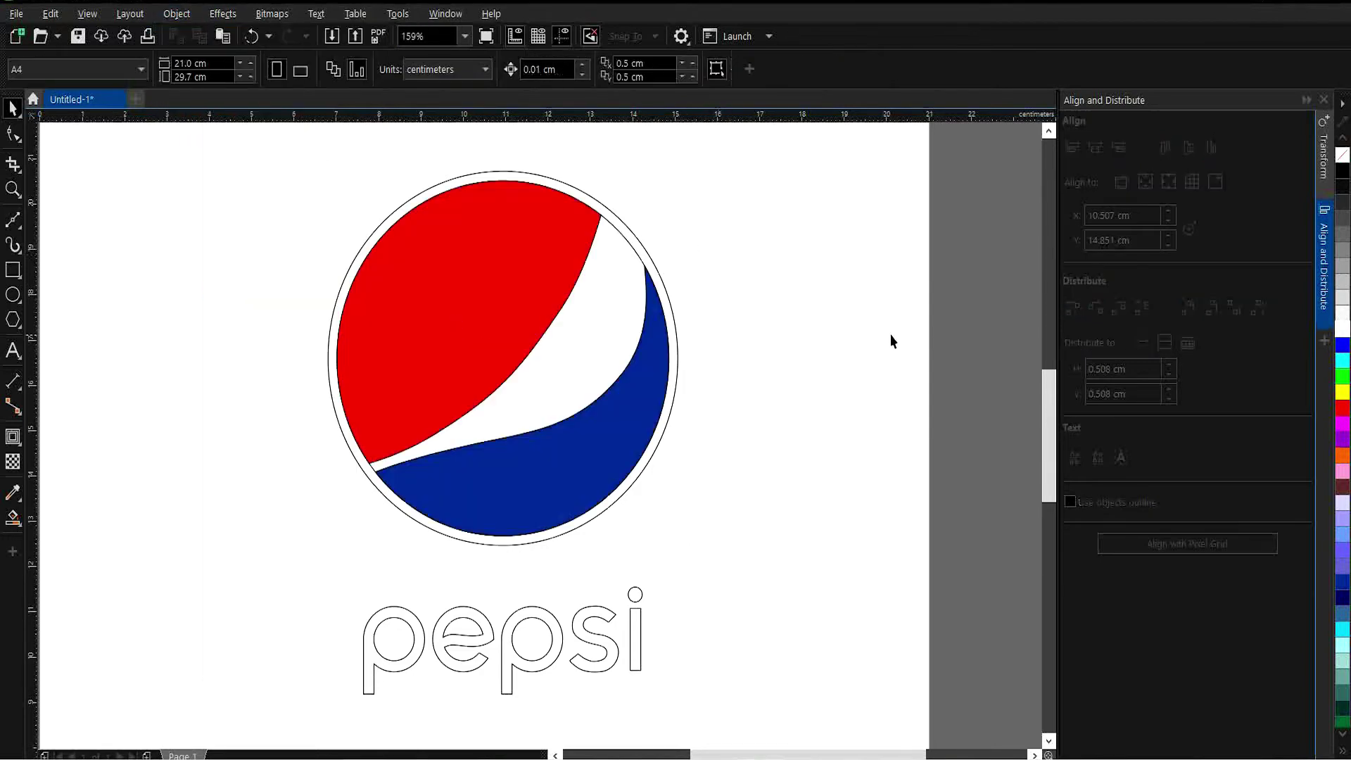
# - Fill the emblem's middle band with white and group all the shapes of the round emblem
pyautogui.moveTo(1344, 334); pyautogui.dragTo(623, 329)
pyautogui.moveTo(240, 162); pyautogui.dragTo(721, 561)
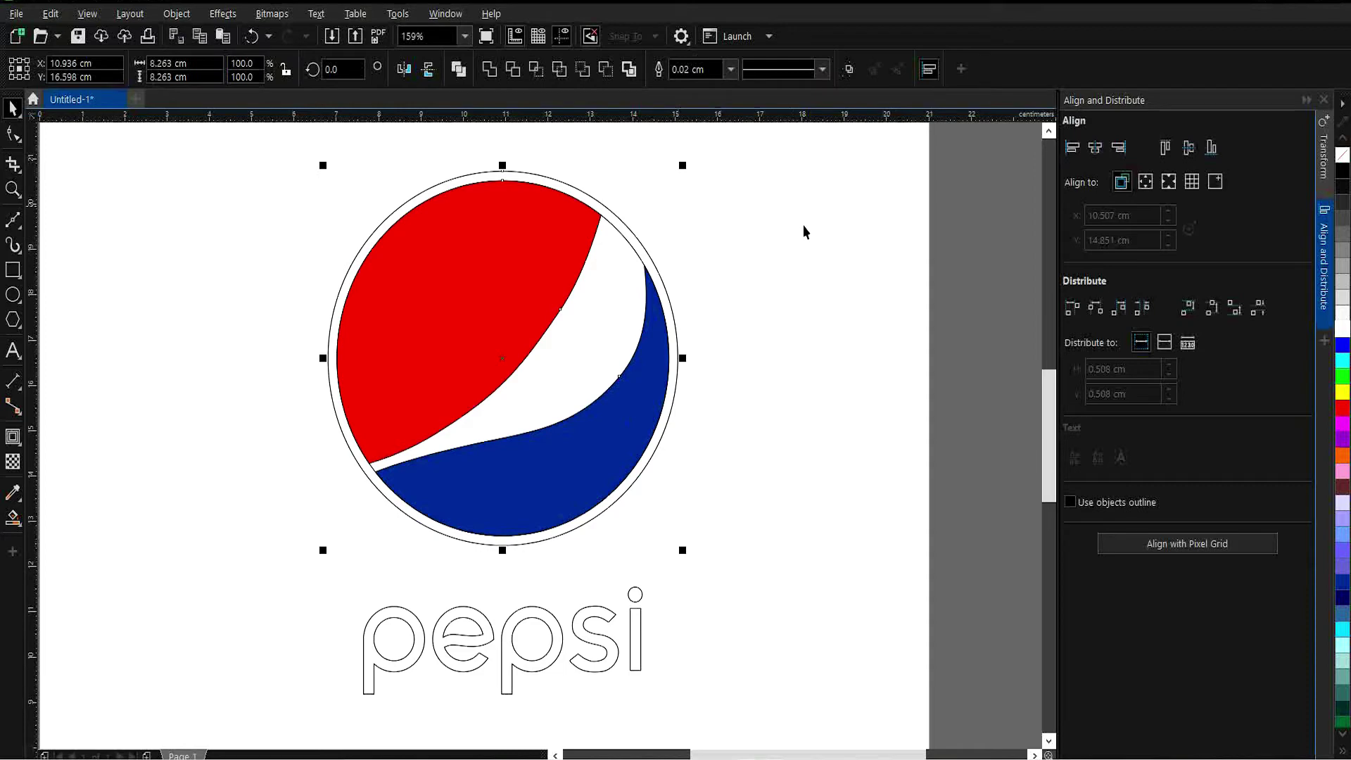
pyautogui.click(850, 68)
# - Group the letters of the pepsi wordmark, and group the wordmark with the emblem as one logo
pyautogui.moveTo(265, 572); pyautogui.dragTo(655, 718)
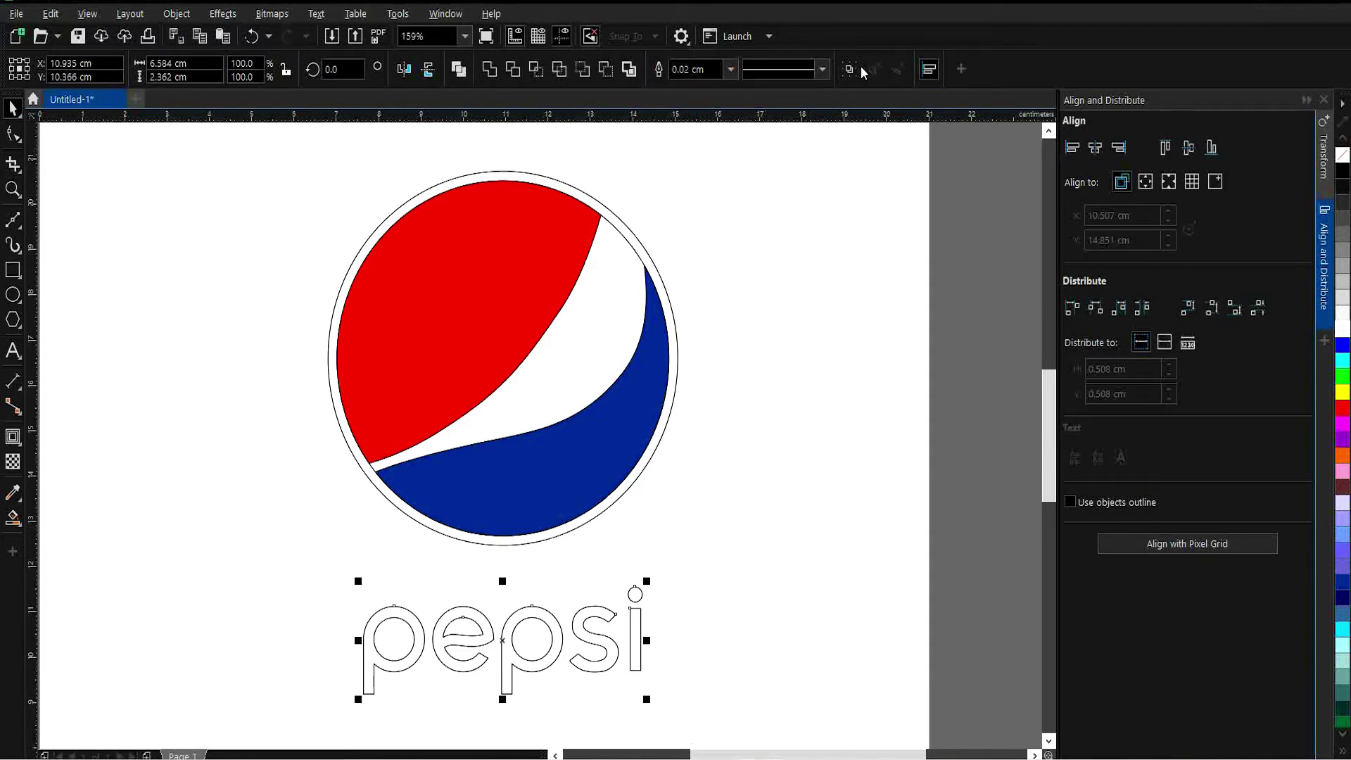
pyautogui.click(851, 69)
pyautogui.moveTo(213, 147); pyautogui.dragTo(735, 728)
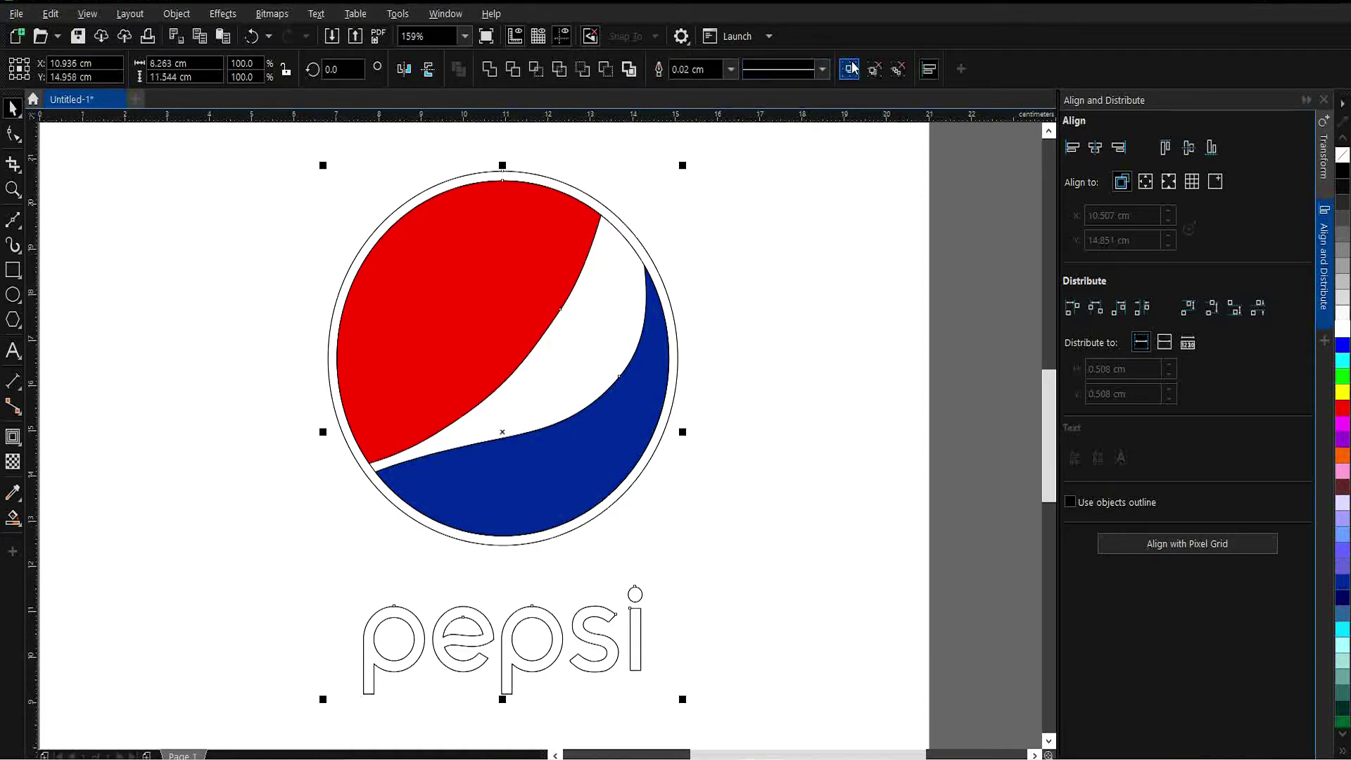
pyautogui.hotkey('ctrl', 'g')
pyautogui.scroll(-3, 633, 449)
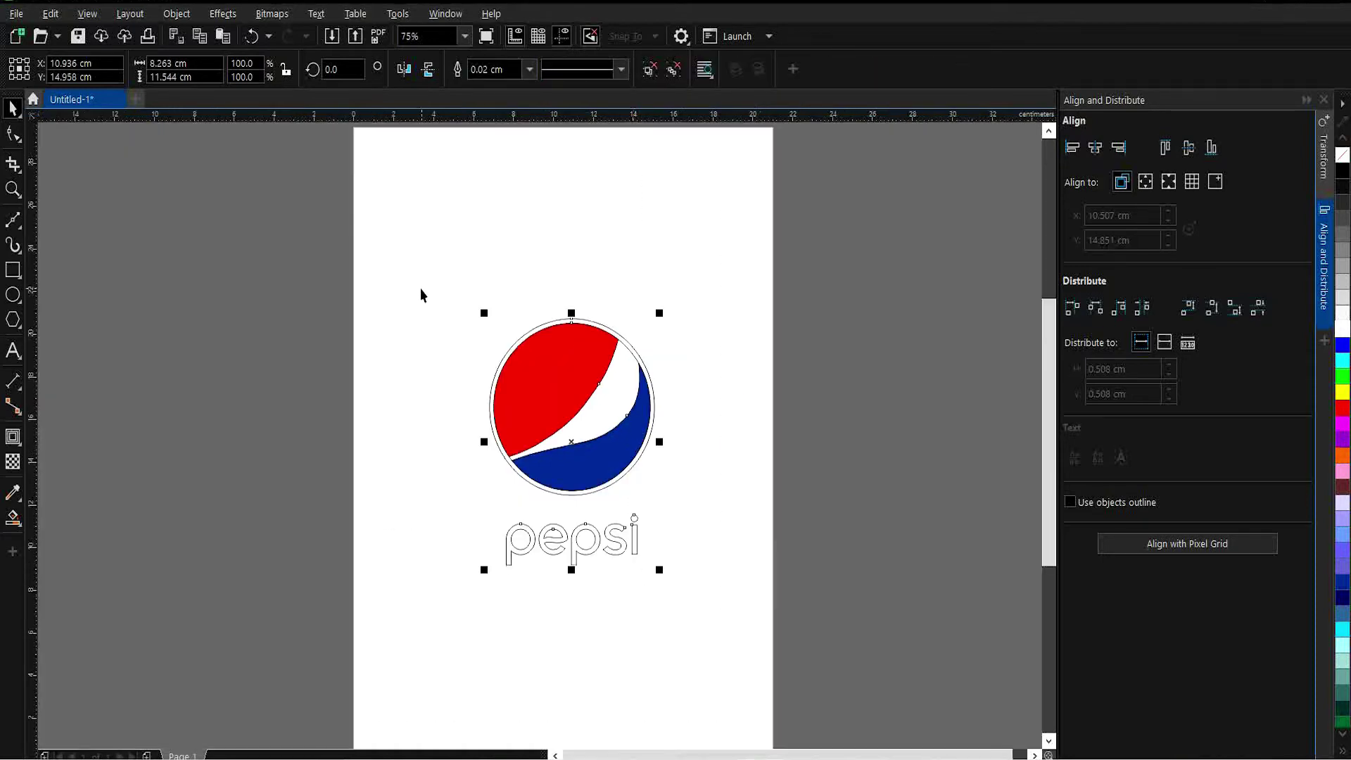
pyautogui.click(398, 251)
# - Import the bottle image named pepsi from the Desktop and centre it over the logo
pyautogui.click(48, 14)
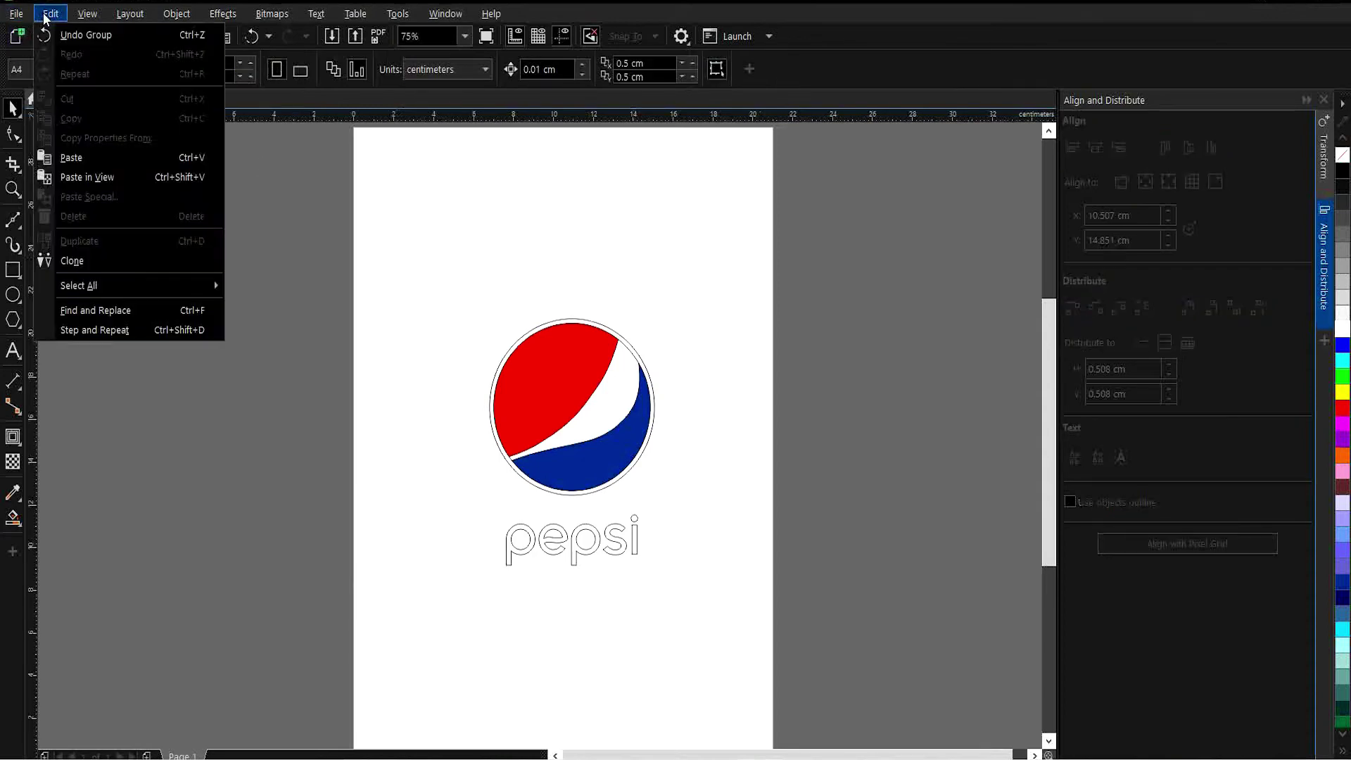
pyautogui.moveTo(15, 14)
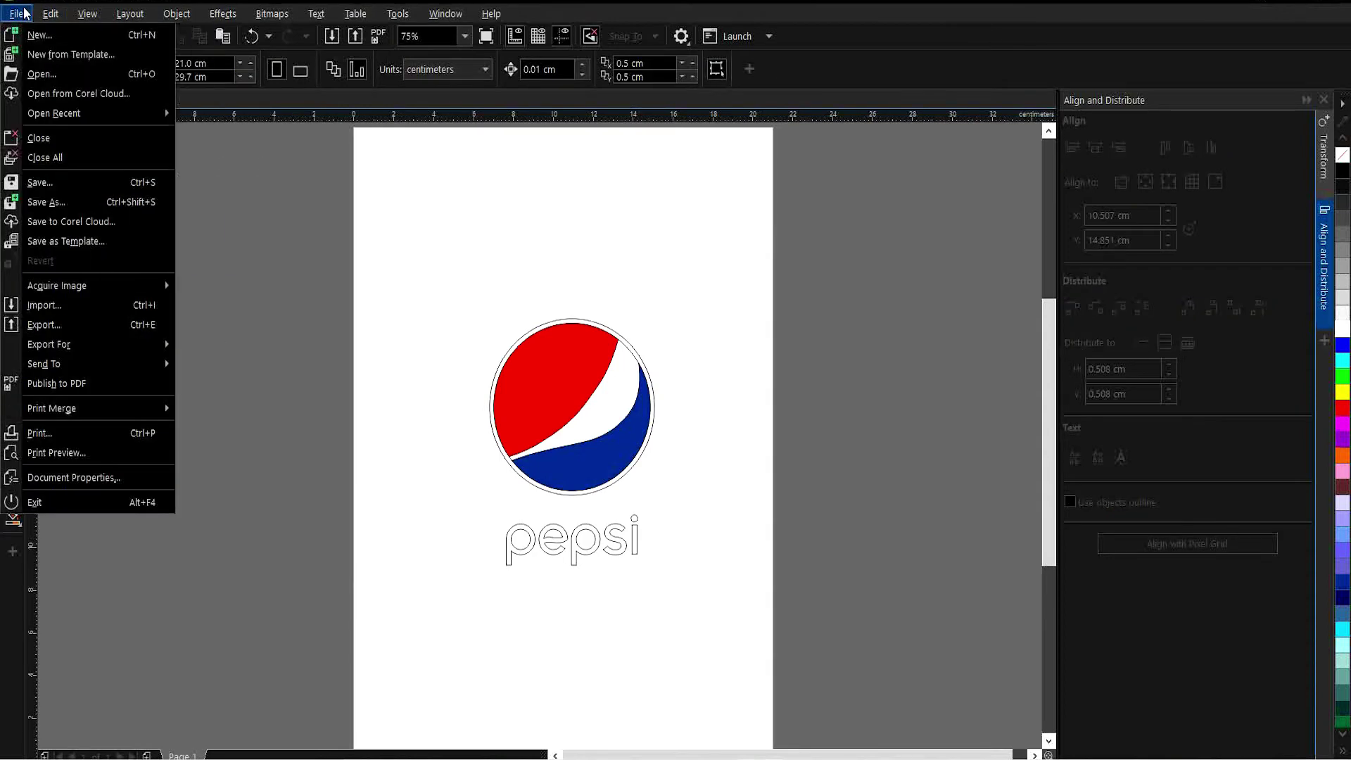
pyautogui.click(69, 310)
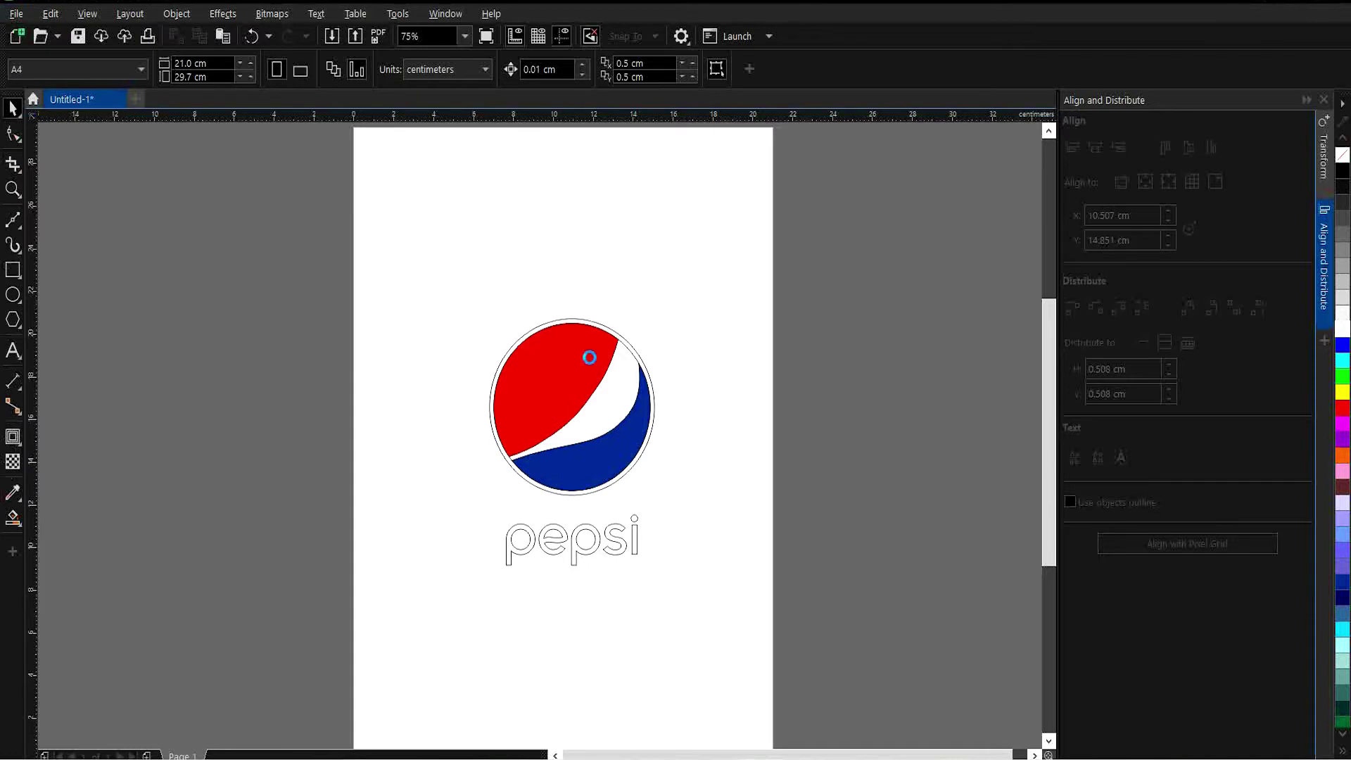
pyautogui.click(467, 142)
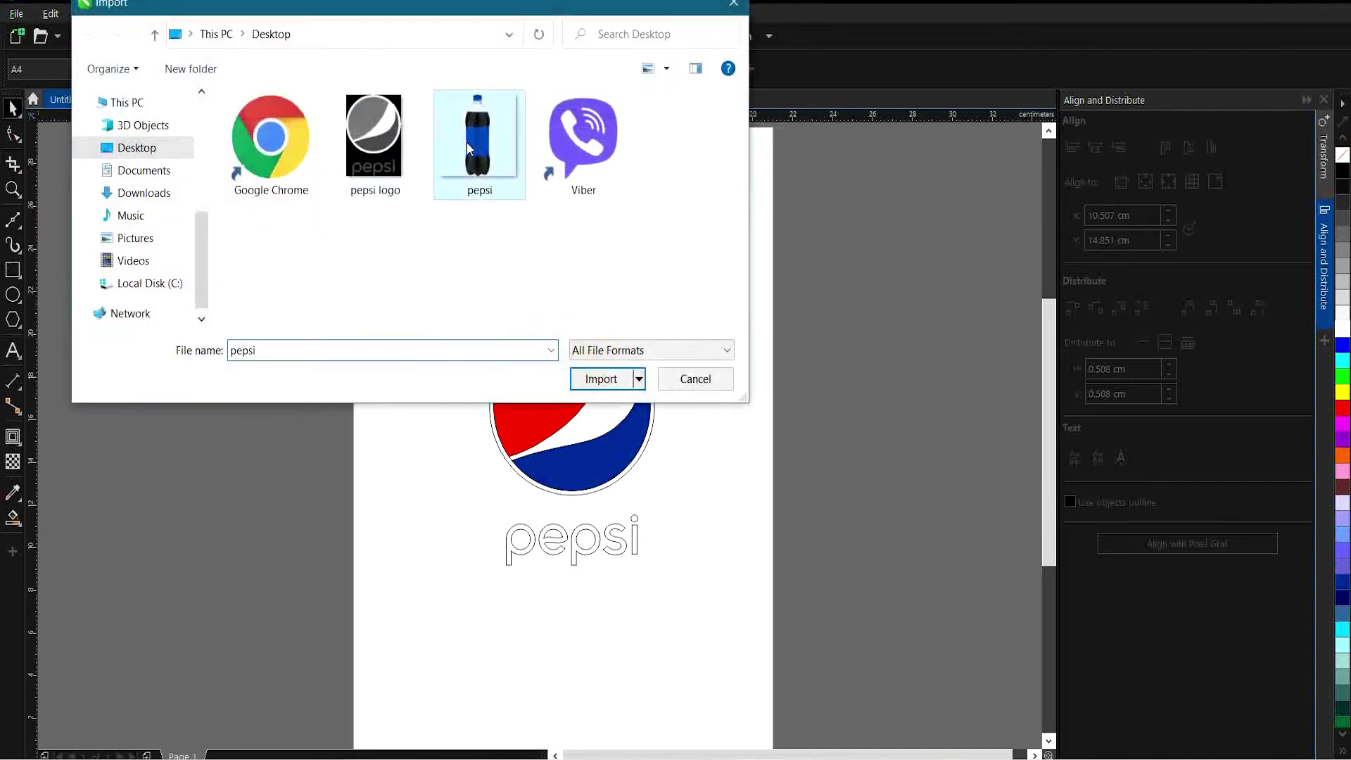
pyautogui.click(593, 380)
pyautogui.click(528, 271)
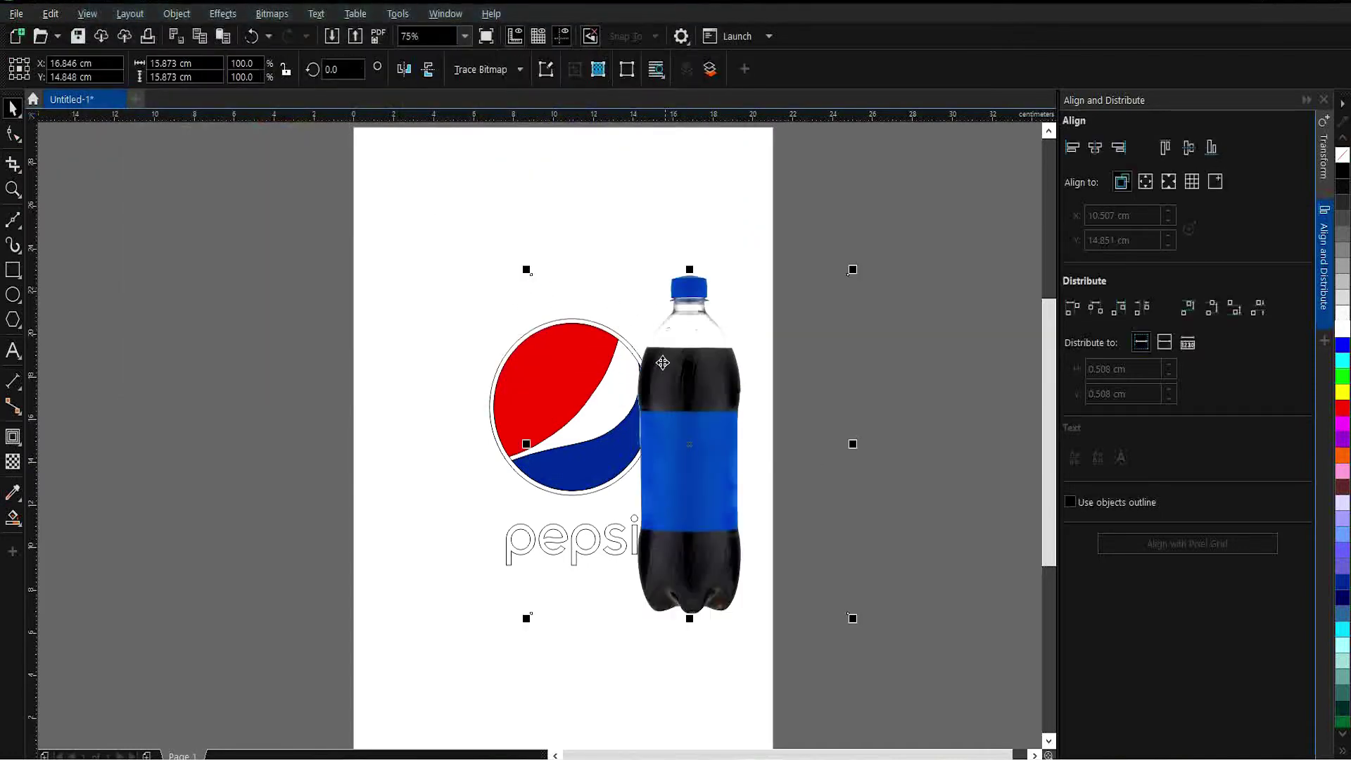
pyautogui.moveTo(703, 394); pyautogui.dragTo(601, 425)
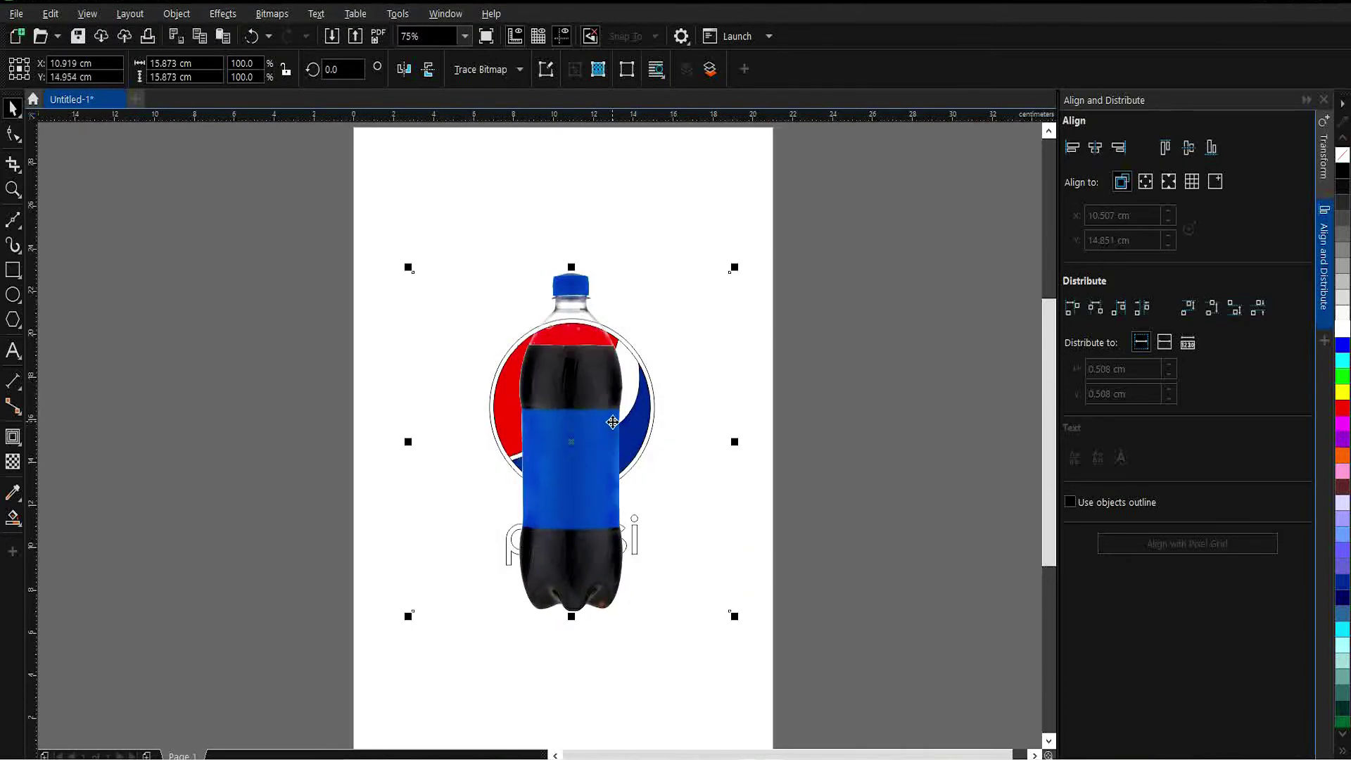
# - Send the bottle image to the back of the page, behind the logo
pyautogui.click(177, 14)
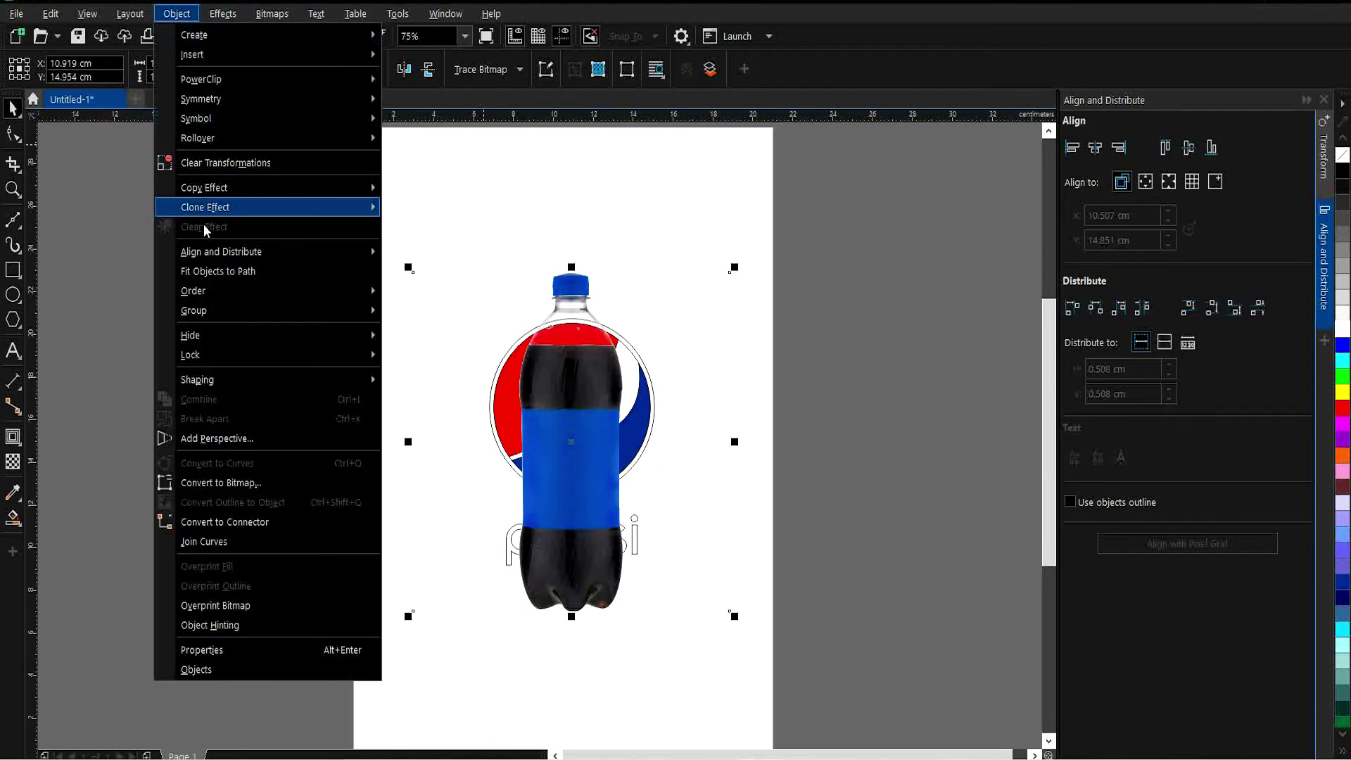
pyautogui.moveTo(234, 294)
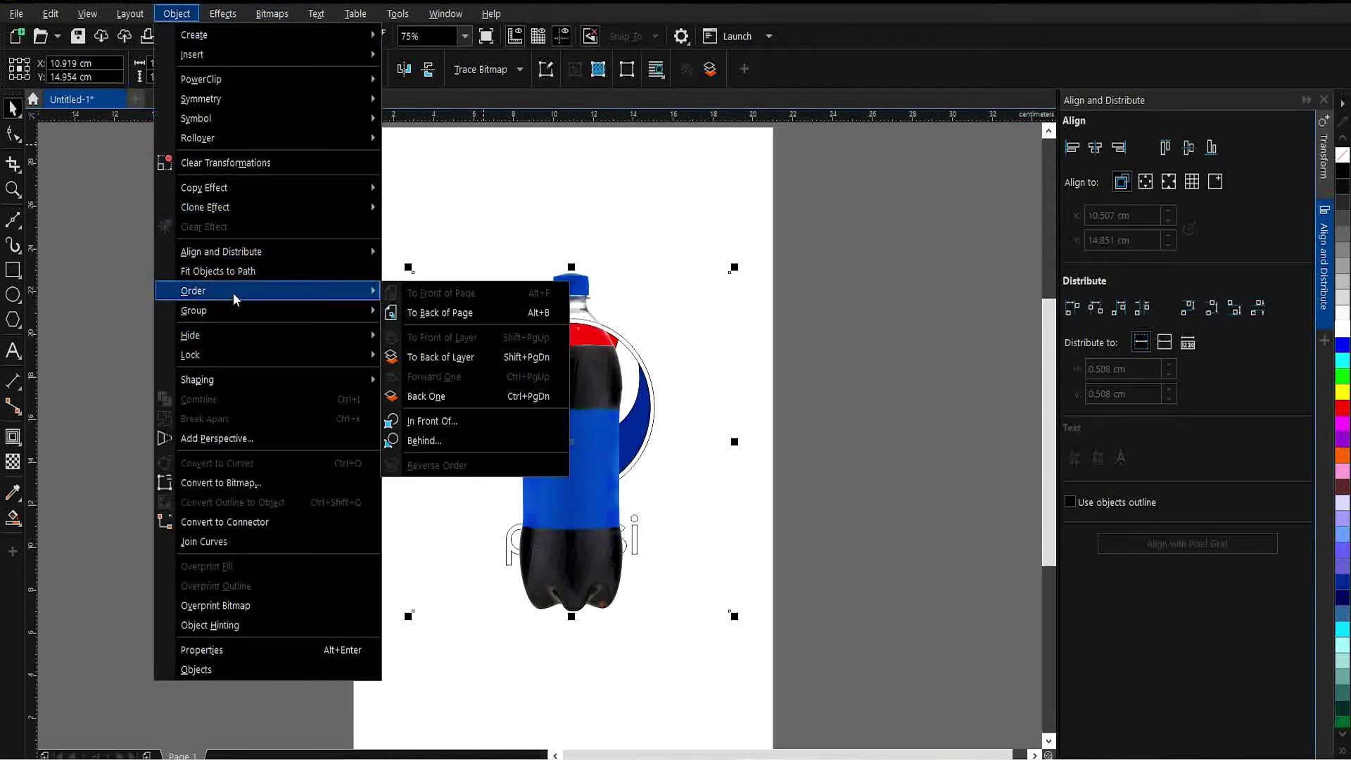
pyautogui.click(444, 310)
# - Scale the logo group down to about 2.96 by 4.13 cm and position it on the bottle's blue label
pyautogui.click(609, 392)
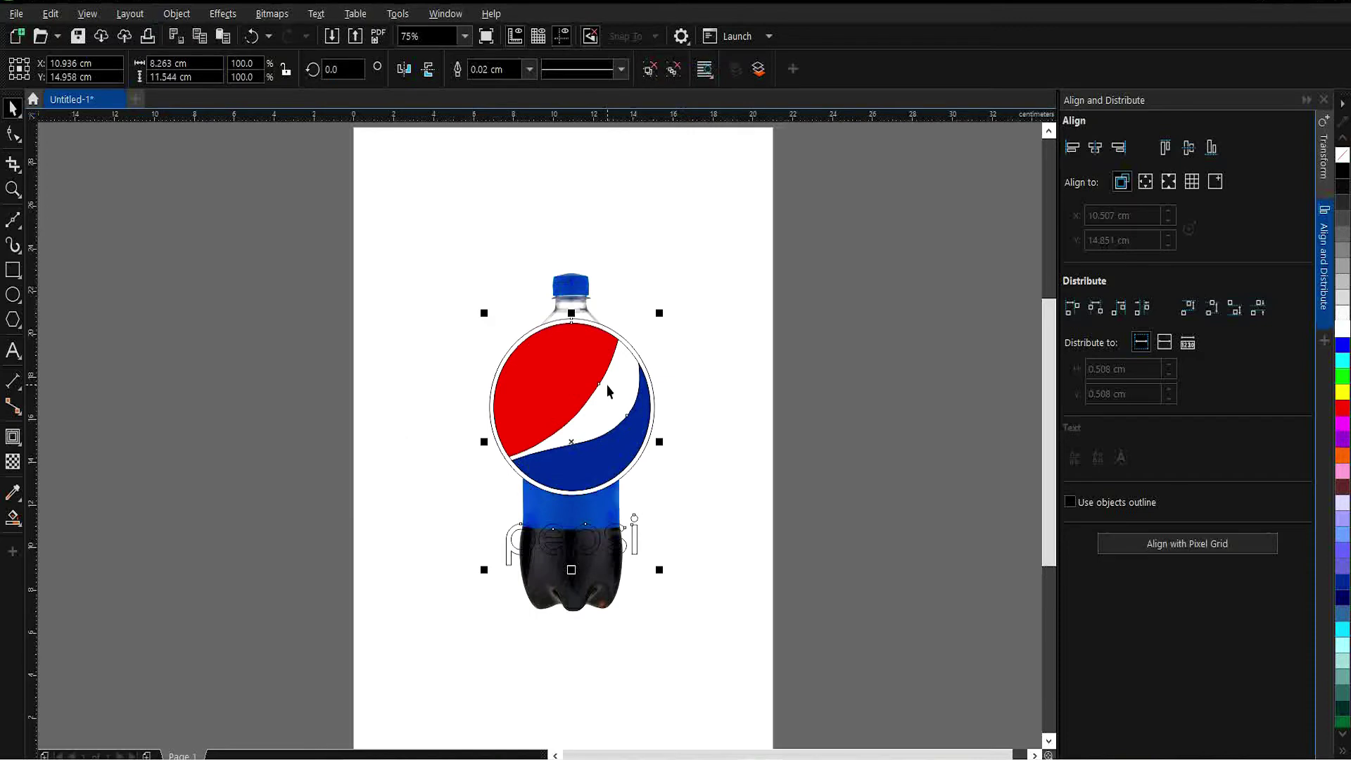
pyautogui.moveTo(660, 313); pyautogui.dragTo(610, 386)
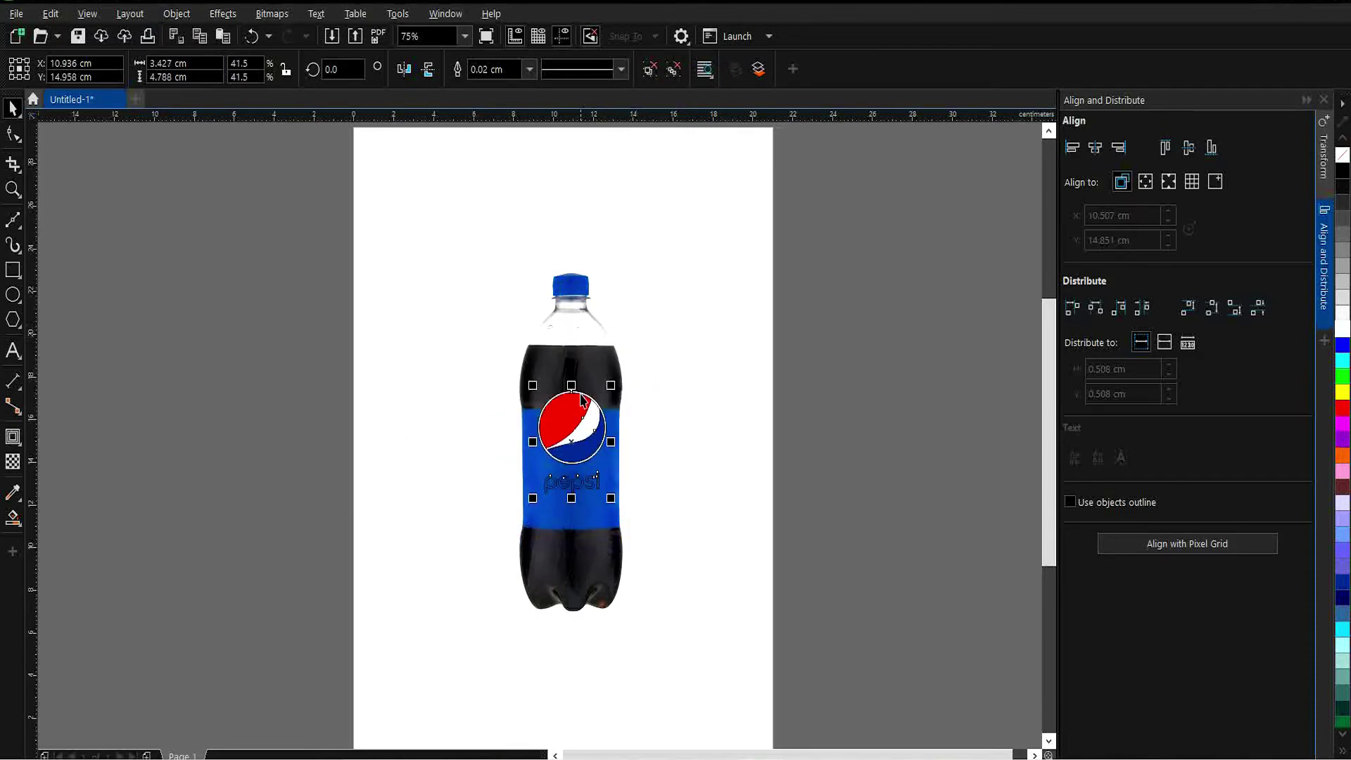
pyautogui.click(13, 189)
pyautogui.moveTo(510, 374); pyautogui.dragTo(689, 585)
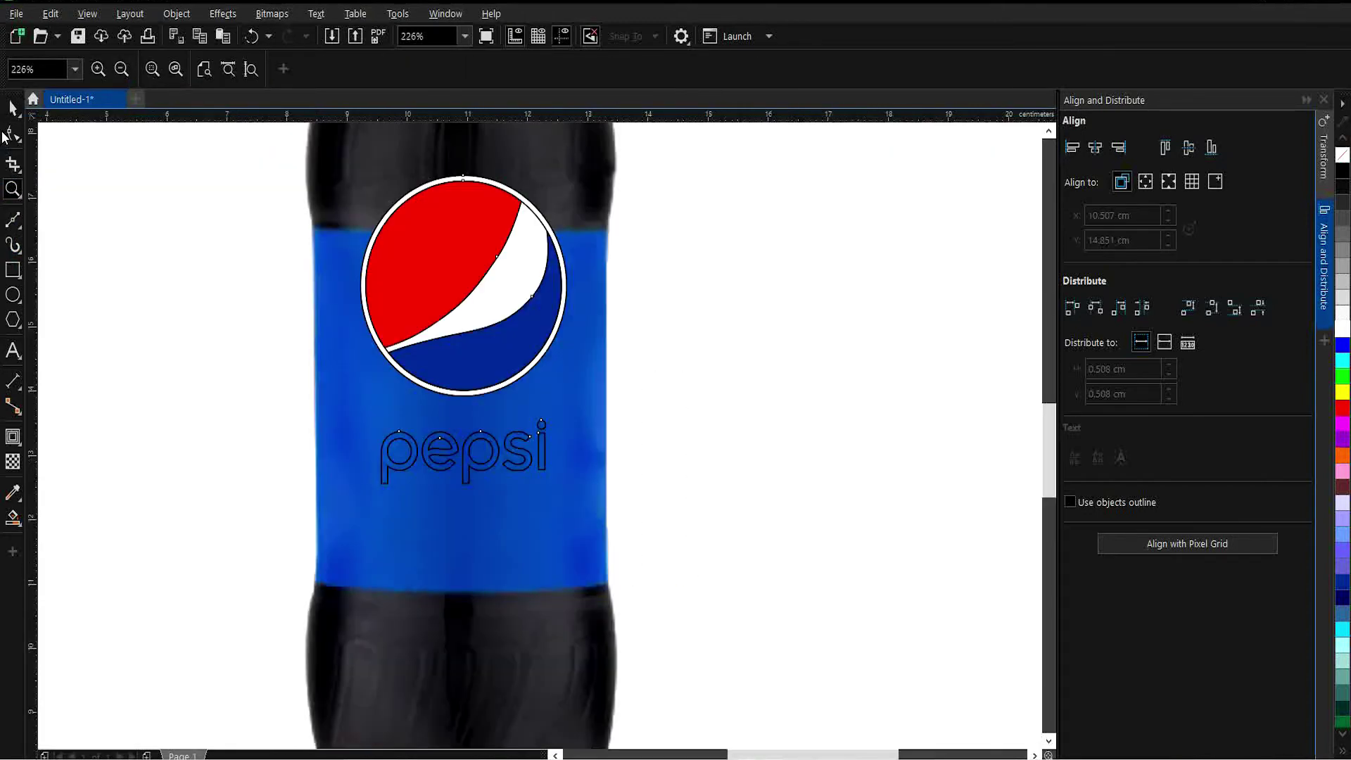
pyautogui.click(12, 107)
pyautogui.moveTo(492, 286); pyautogui.dragTo(492, 372)
pyautogui.moveTo(571, 255); pyautogui.dragTo(557, 273)
pyautogui.click(734, 320)
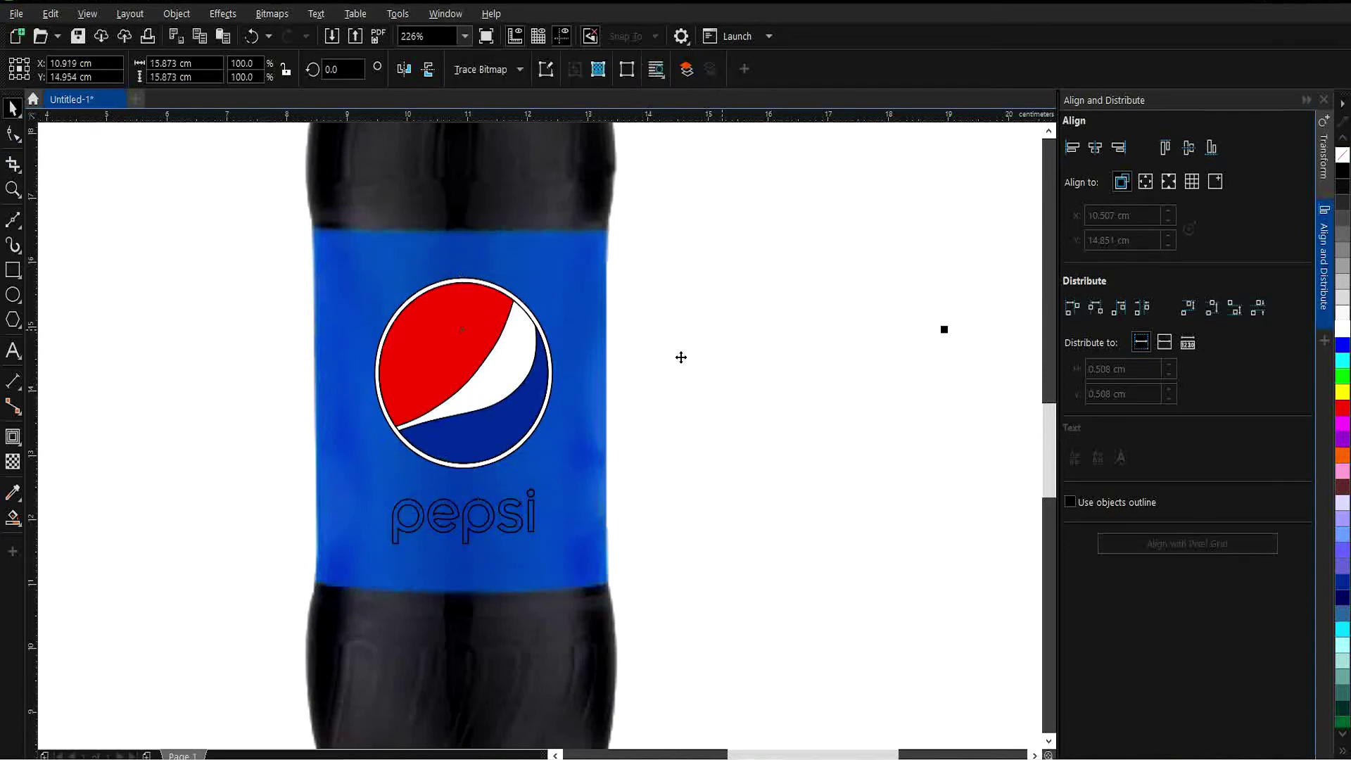
# - Fill the pepsi wordmark on the bottle's label with white
pyautogui.click(493, 510)
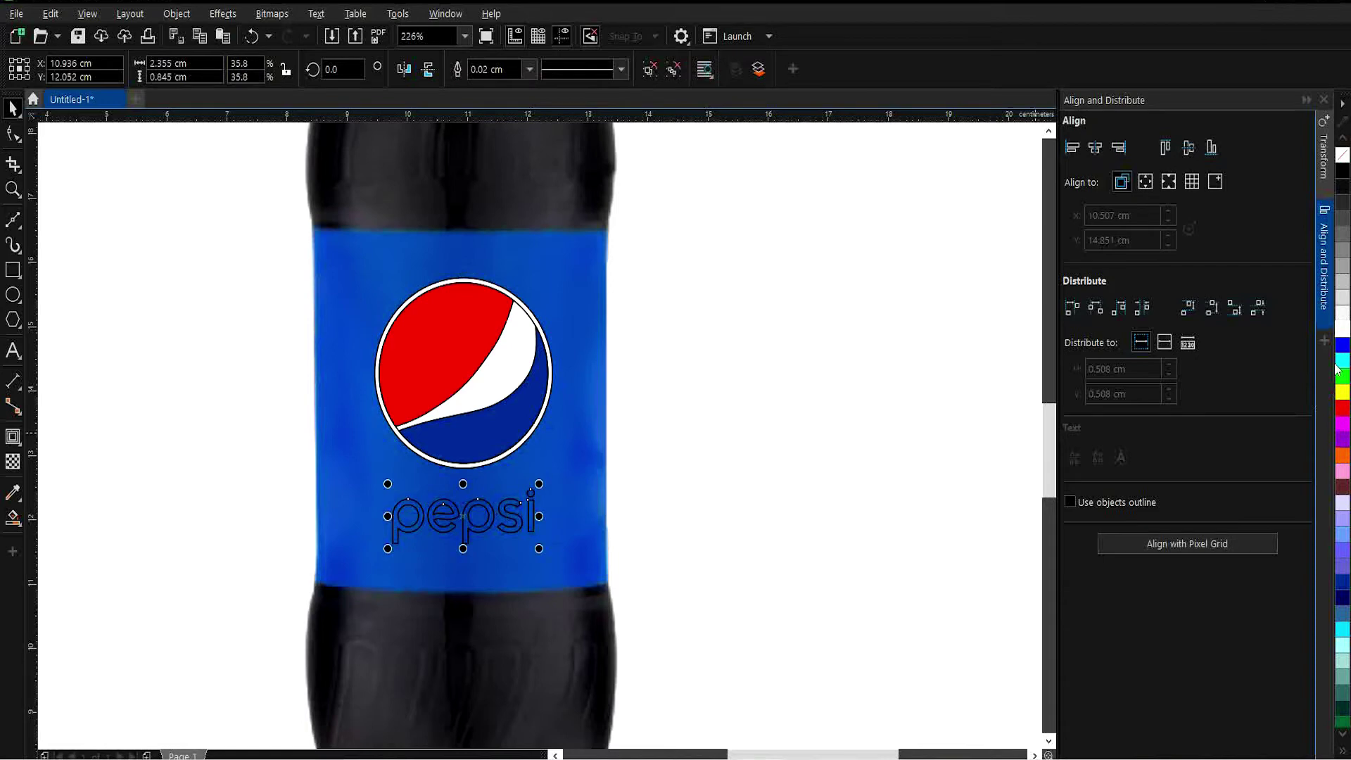
pyautogui.click(1344, 330)
pyautogui.click(838, 425)
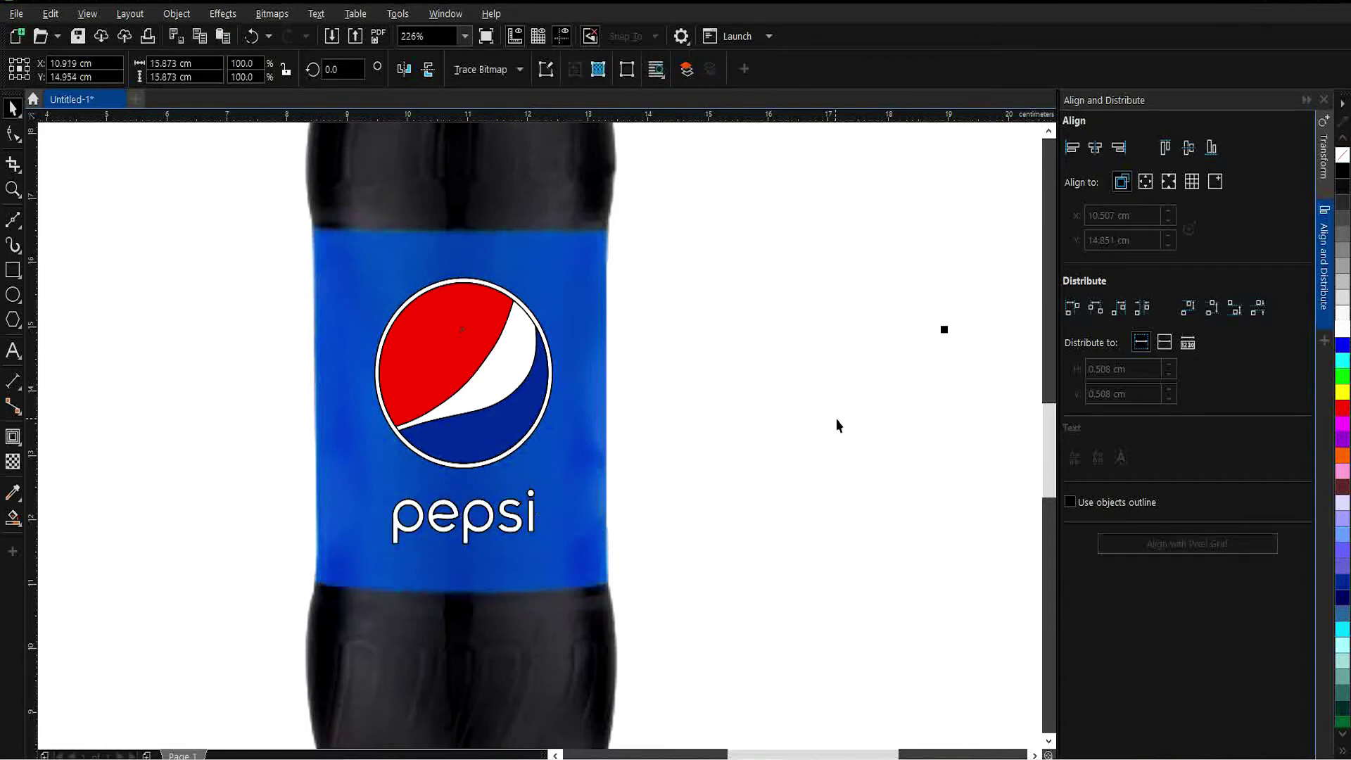
# - Remove the outline from the whole logo group on the bottle
pyautogui.click(500, 399)
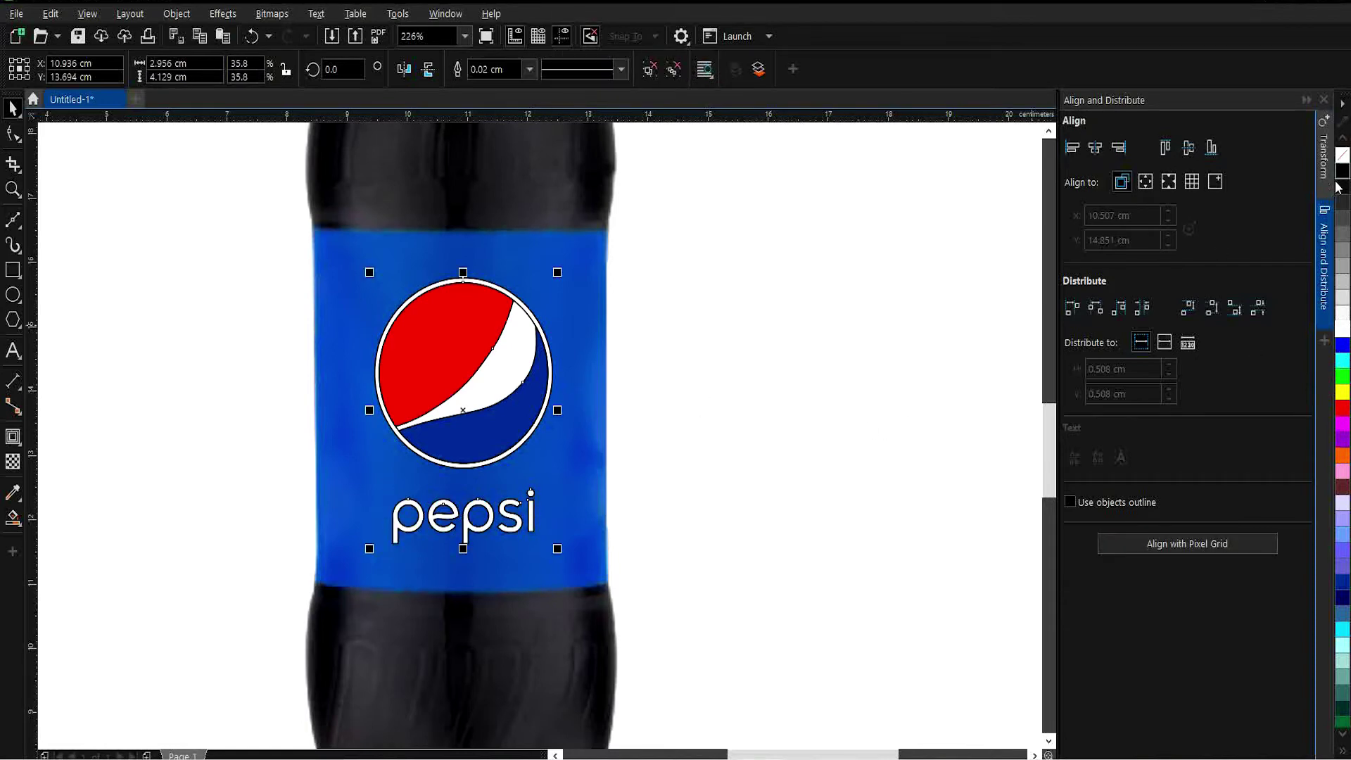
pyautogui.rightClick(1344, 157)
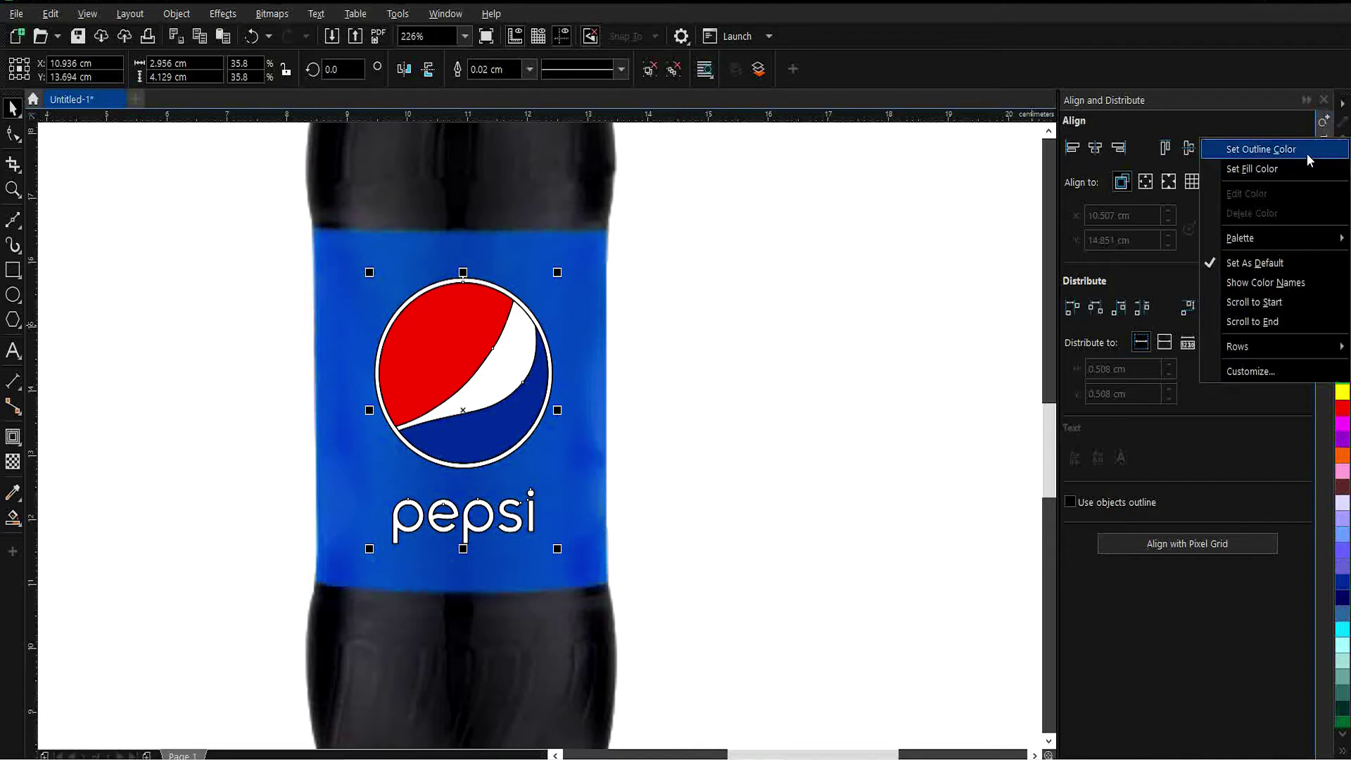
pyautogui.click(1261, 149)
pyautogui.press('Escape')
# - Draw a rectangle covering the whole page, about 2480 by 3508 px
pyautogui.hotkey('shift', 'F4')
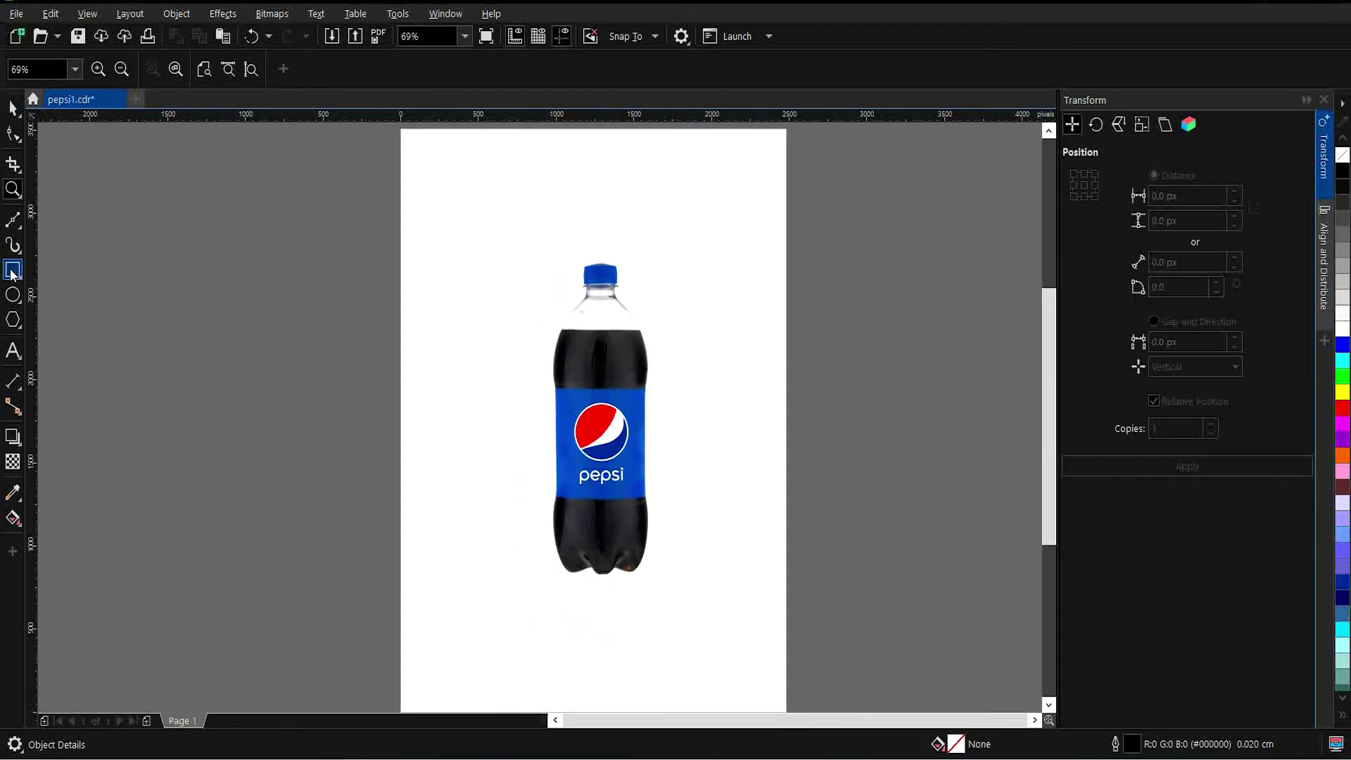
pyautogui.click(12, 271)
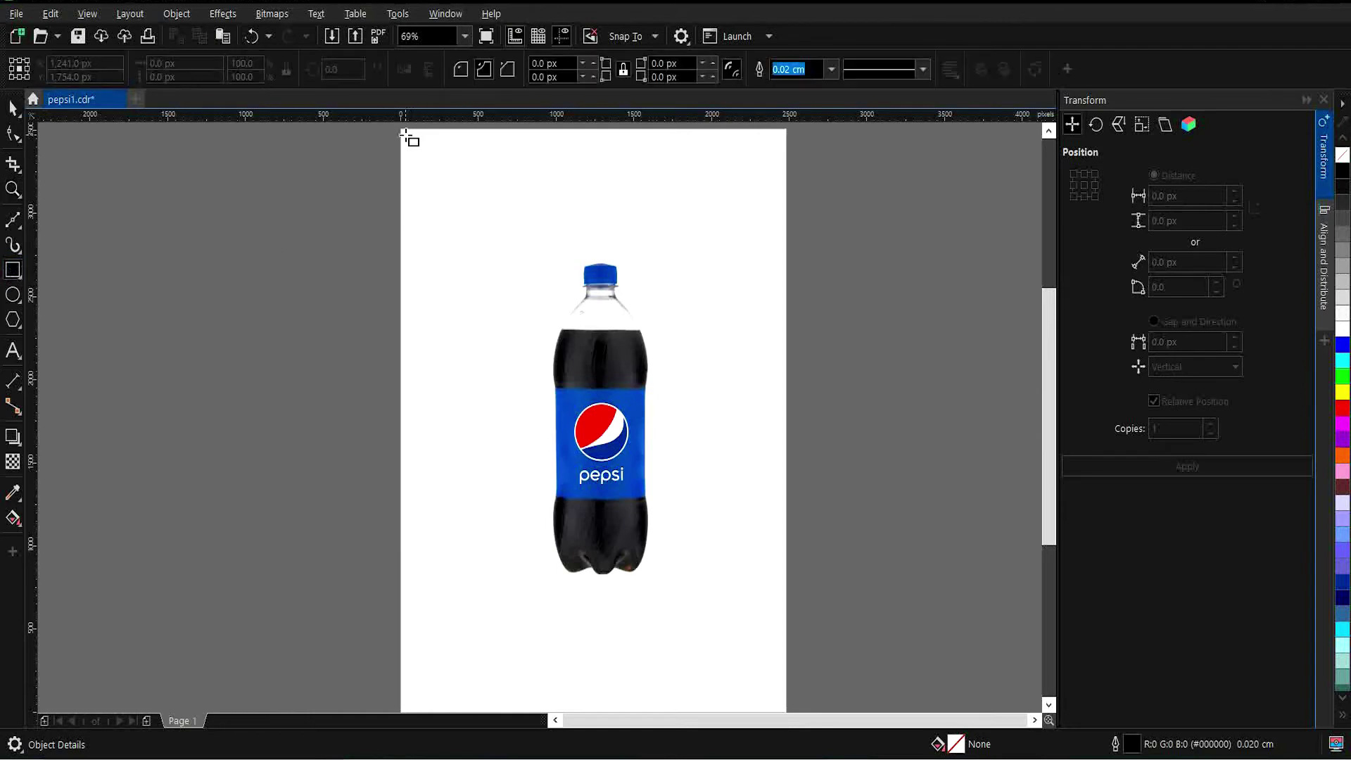
pyautogui.moveTo(403, 130); pyautogui.dragTo(787, 628)
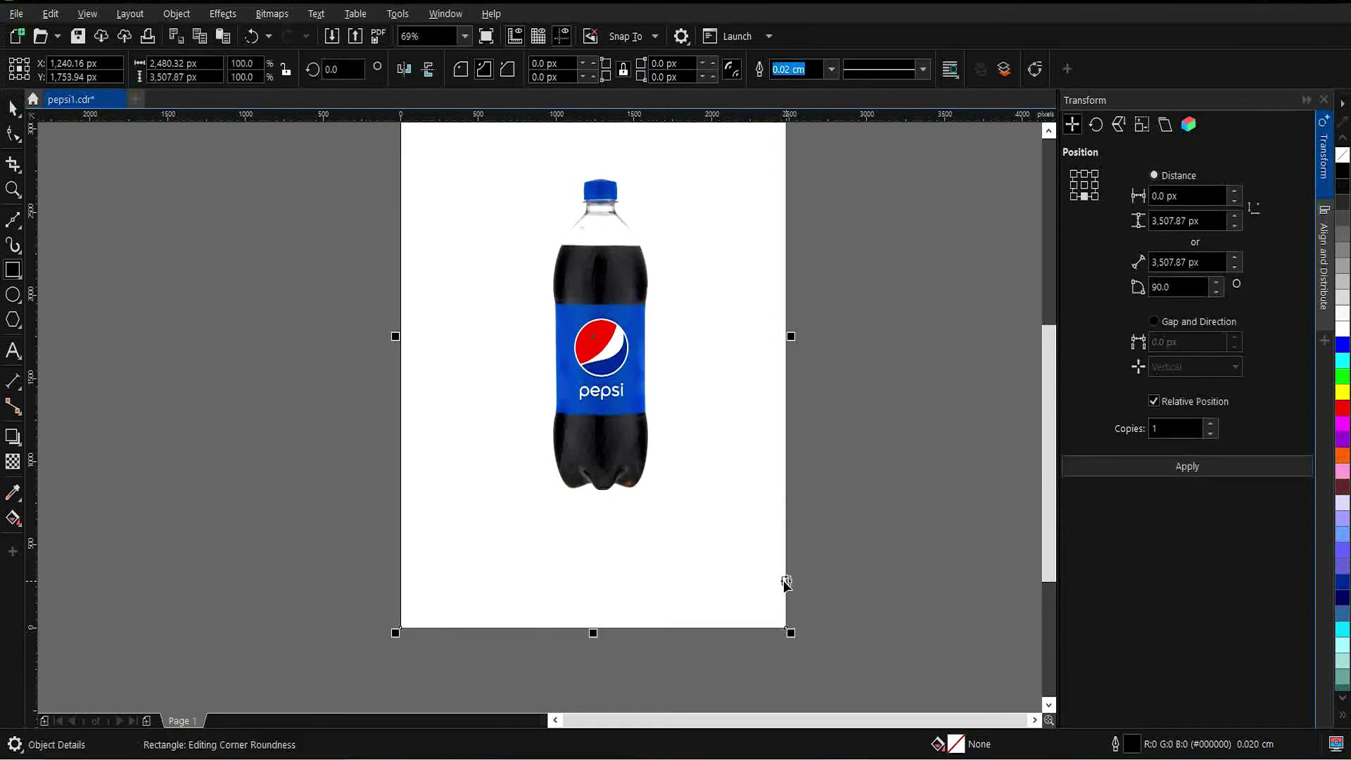
# - Fill the page-sized rectangle with dark blue (#000066) and remove its outline
pyautogui.click(1342, 599)
pyautogui.click(13, 108)
pyautogui.rightClick(1342, 156)
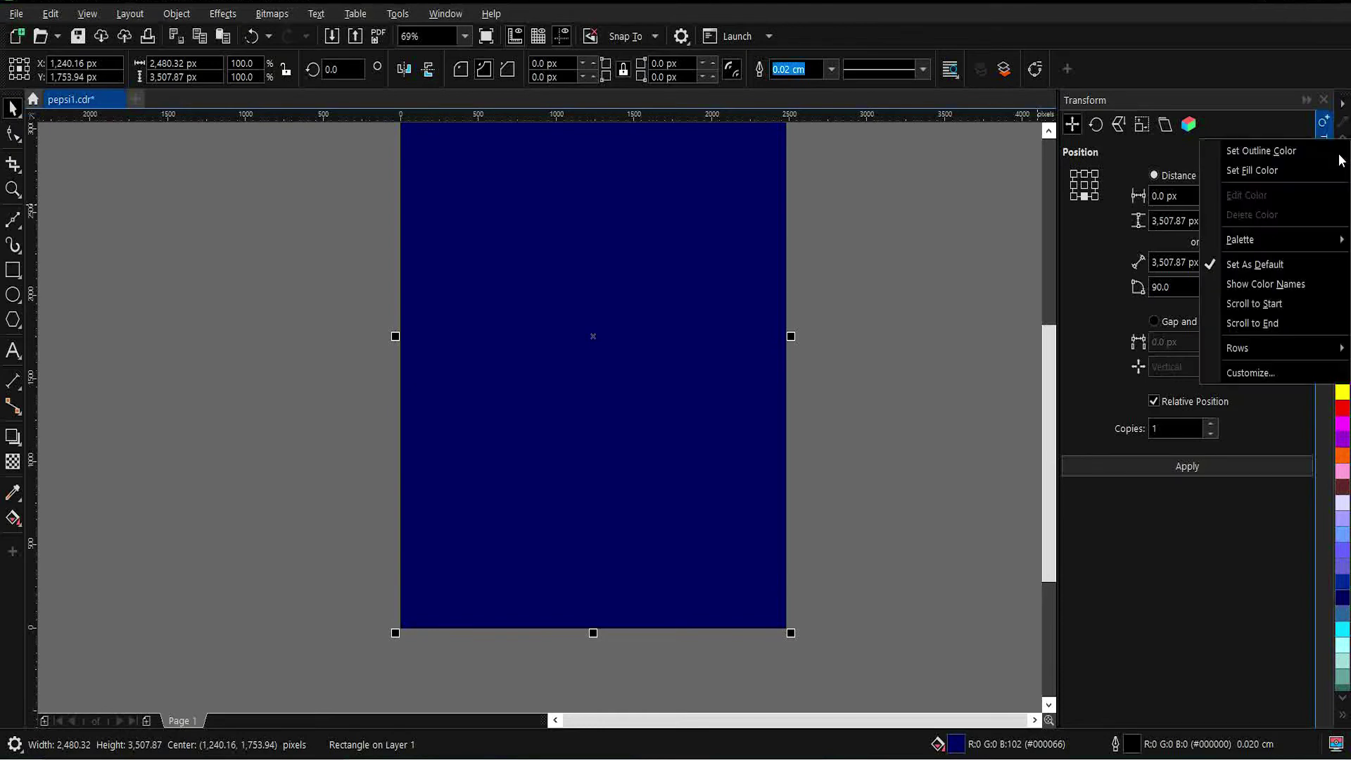
pyautogui.click(1288, 145)
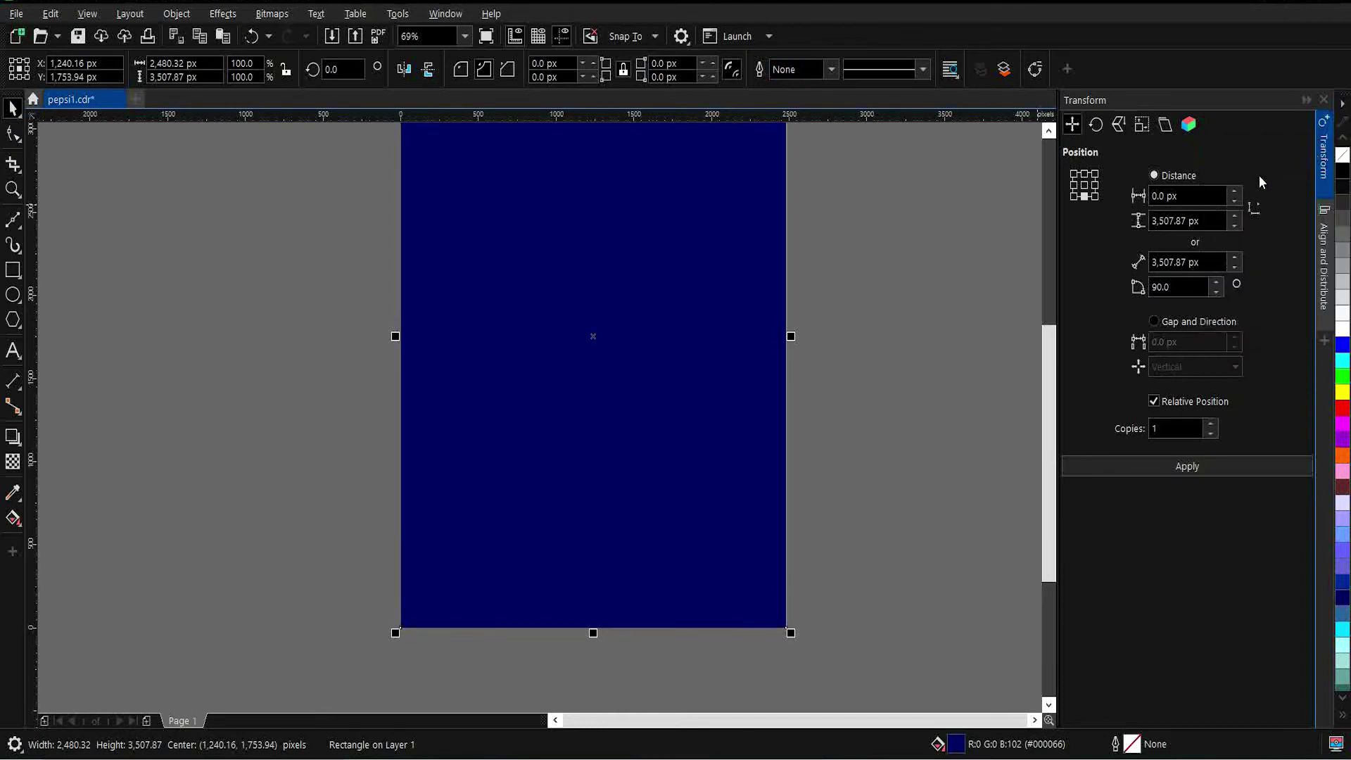
# - Apply a linear transparency to the blue rectangle, running from opaque at its upper edge to fully transparent at its lower edge
pyautogui.press('z')
pyautogui.rightClick(634, 300)
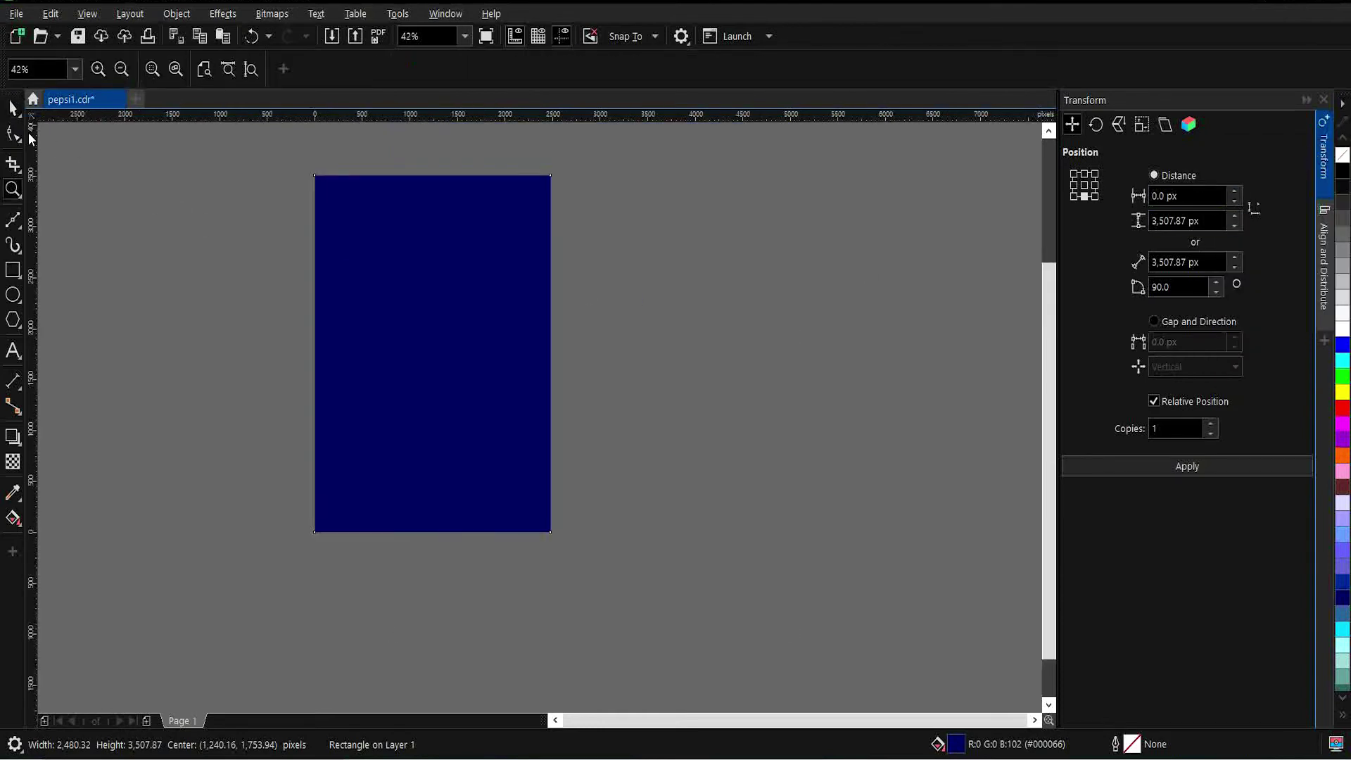
pyautogui.click(12, 108)
pyautogui.click(13, 461)
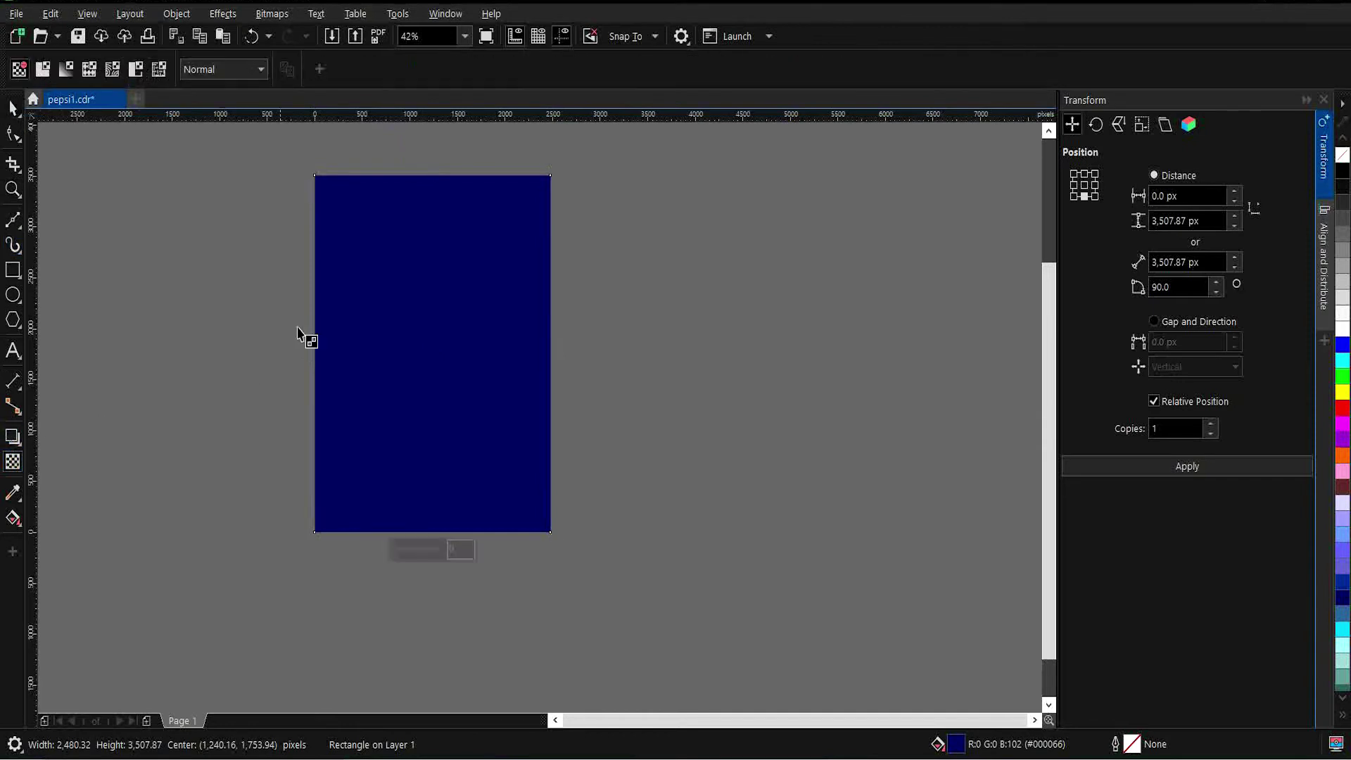
pyautogui.moveTo(433, 163); pyautogui.dragTo(428, 532)
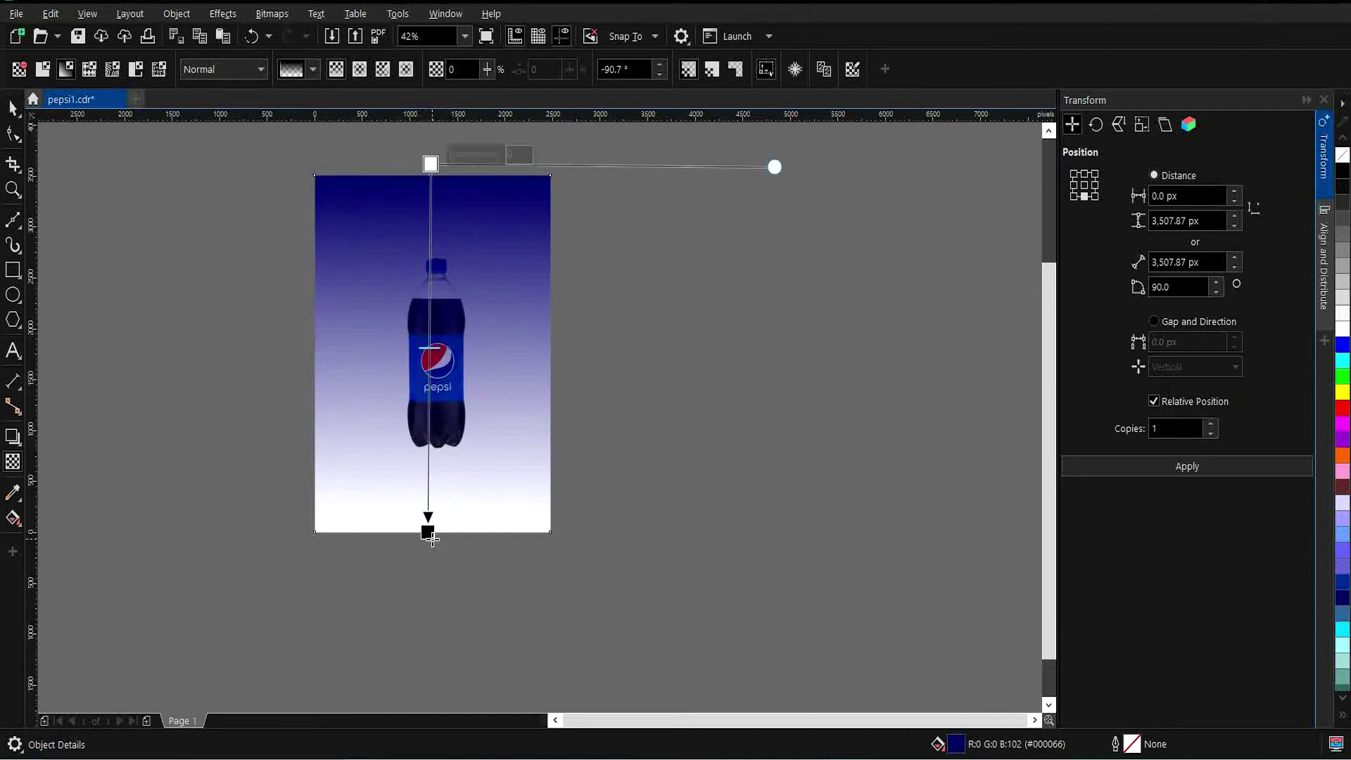
pyautogui.moveTo(428, 529); pyautogui.dragTo(432, 533)
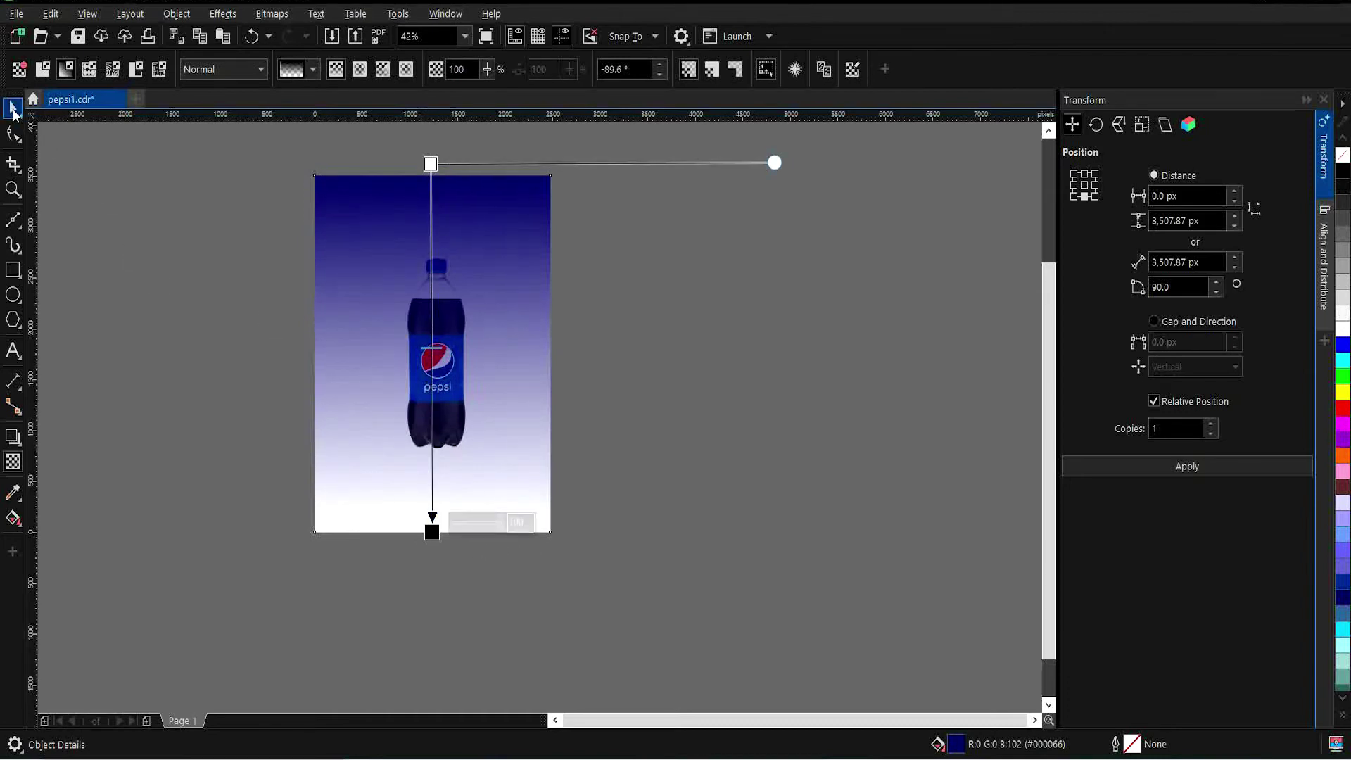
pyautogui.click(12, 107)
pyautogui.click(181, 211)
pyautogui.click(590, 285)
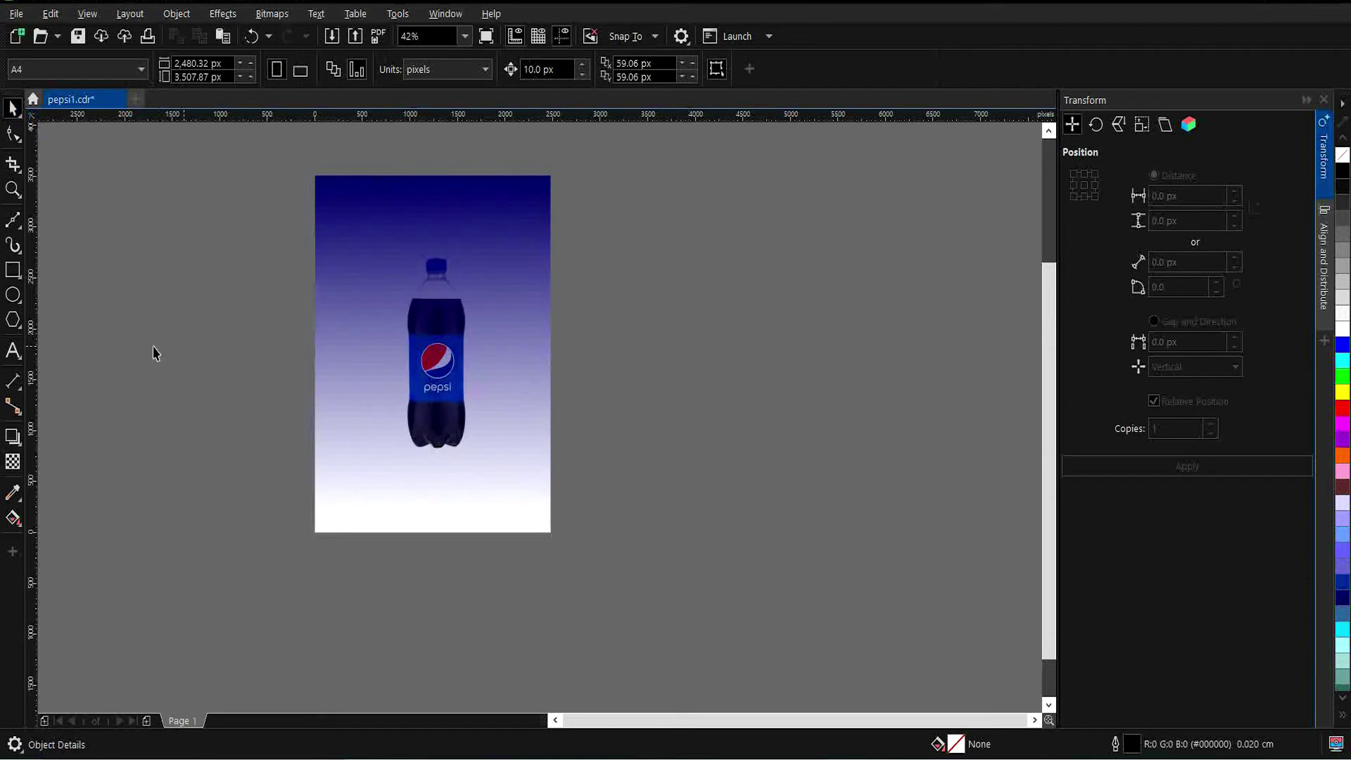
# - Send the blue gradient rectangle to the back of the page, behind the bottle
pyautogui.click(376, 194)
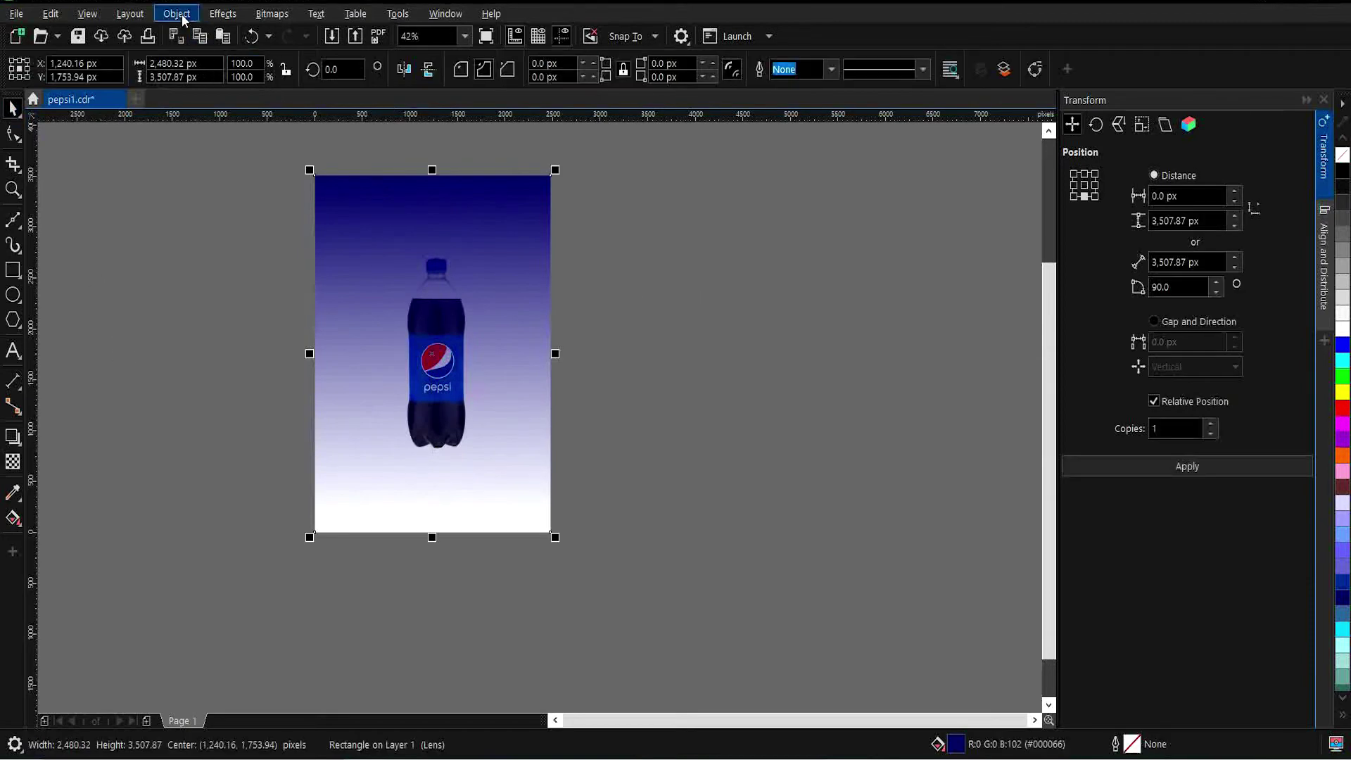
pyautogui.click(177, 13)
pyautogui.moveTo(226, 285)
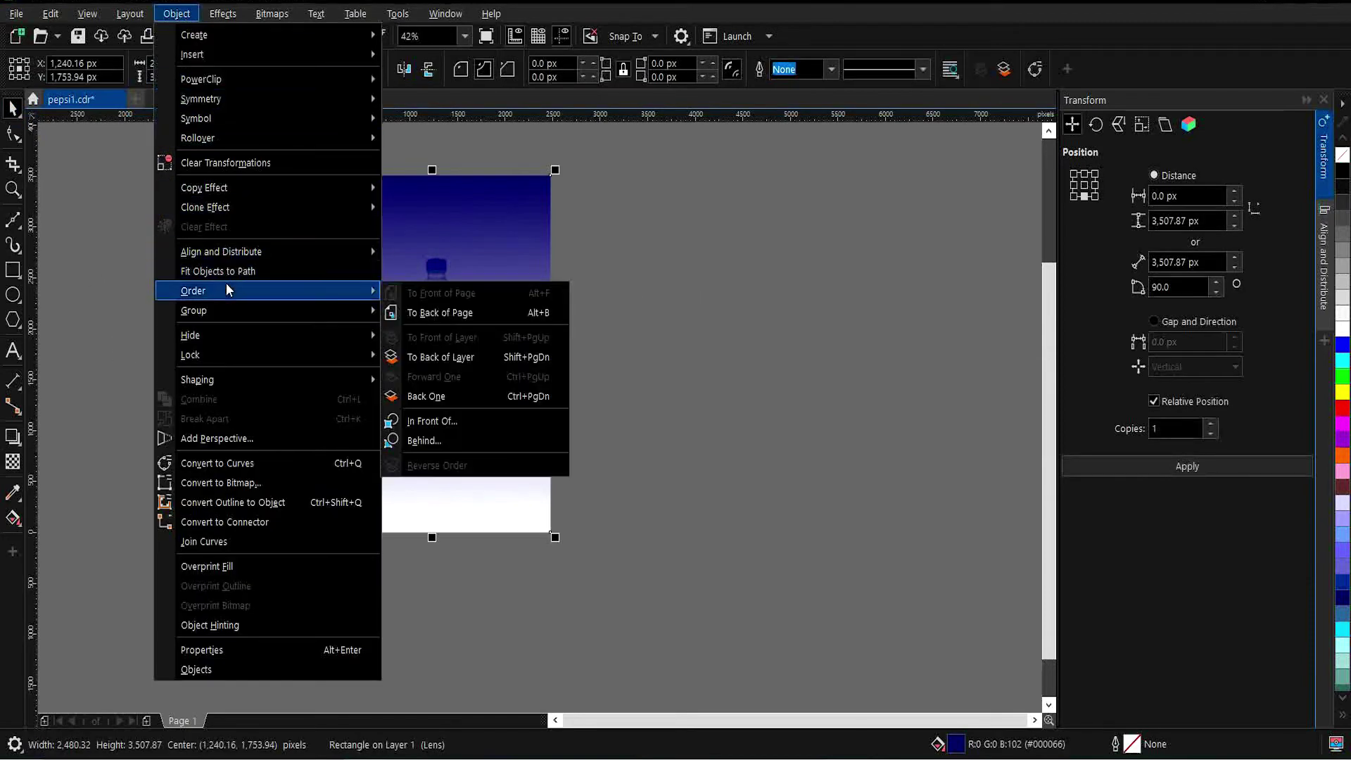
pyautogui.click(429, 312)
pyautogui.click(708, 304)
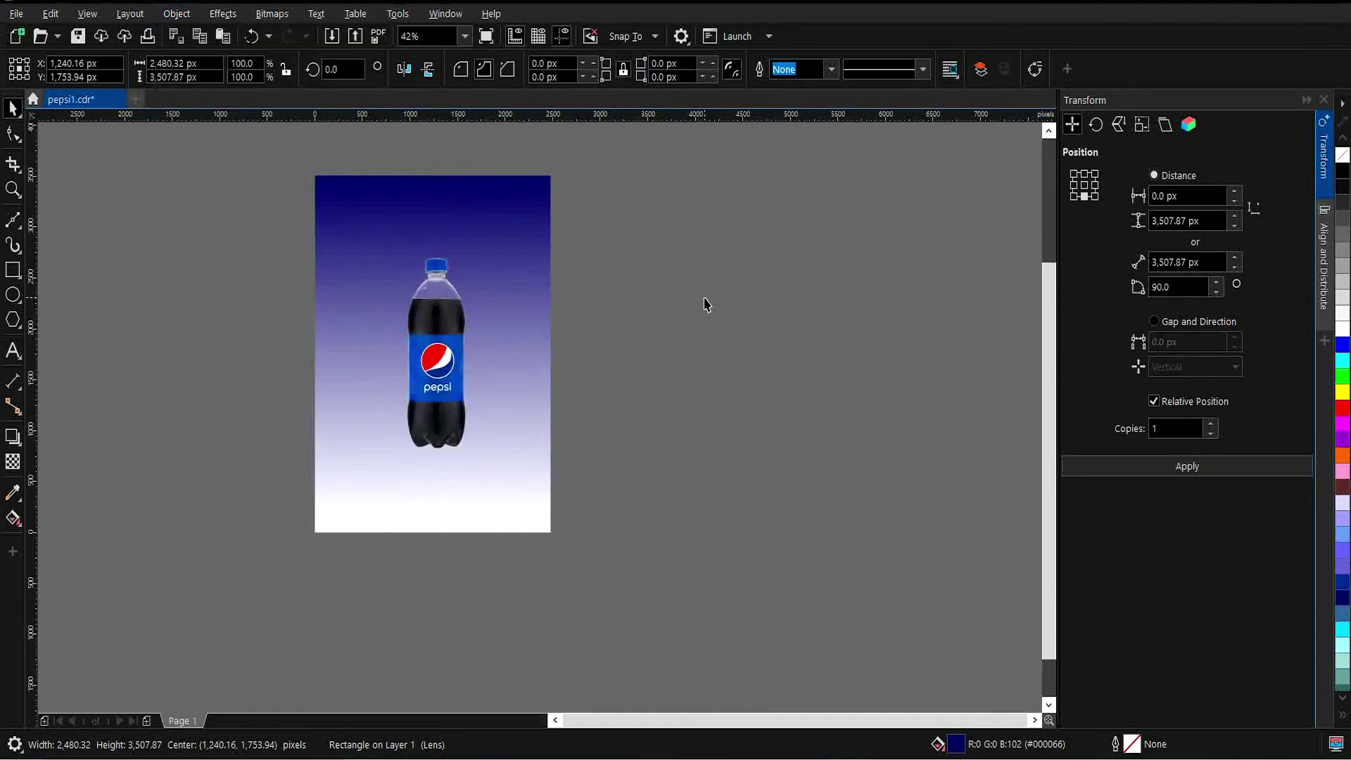
# - Draw an upright ellipse around the bottle and widen it slightly to about 1574 by 2324 px
pyautogui.click(13, 294)
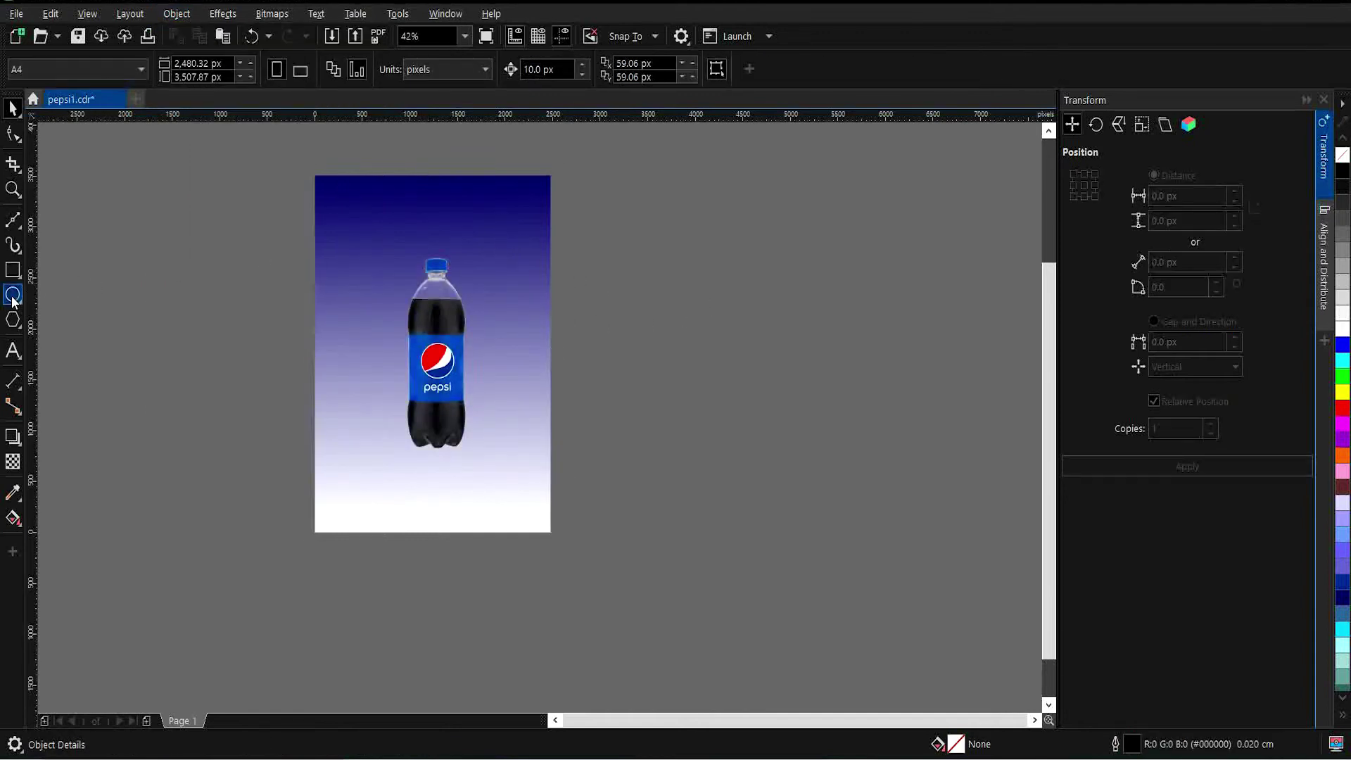
pyautogui.moveTo(370, 233); pyautogui.dragTo(520, 474)
pyautogui.moveTo(367, 351); pyautogui.dragTo(360, 350)
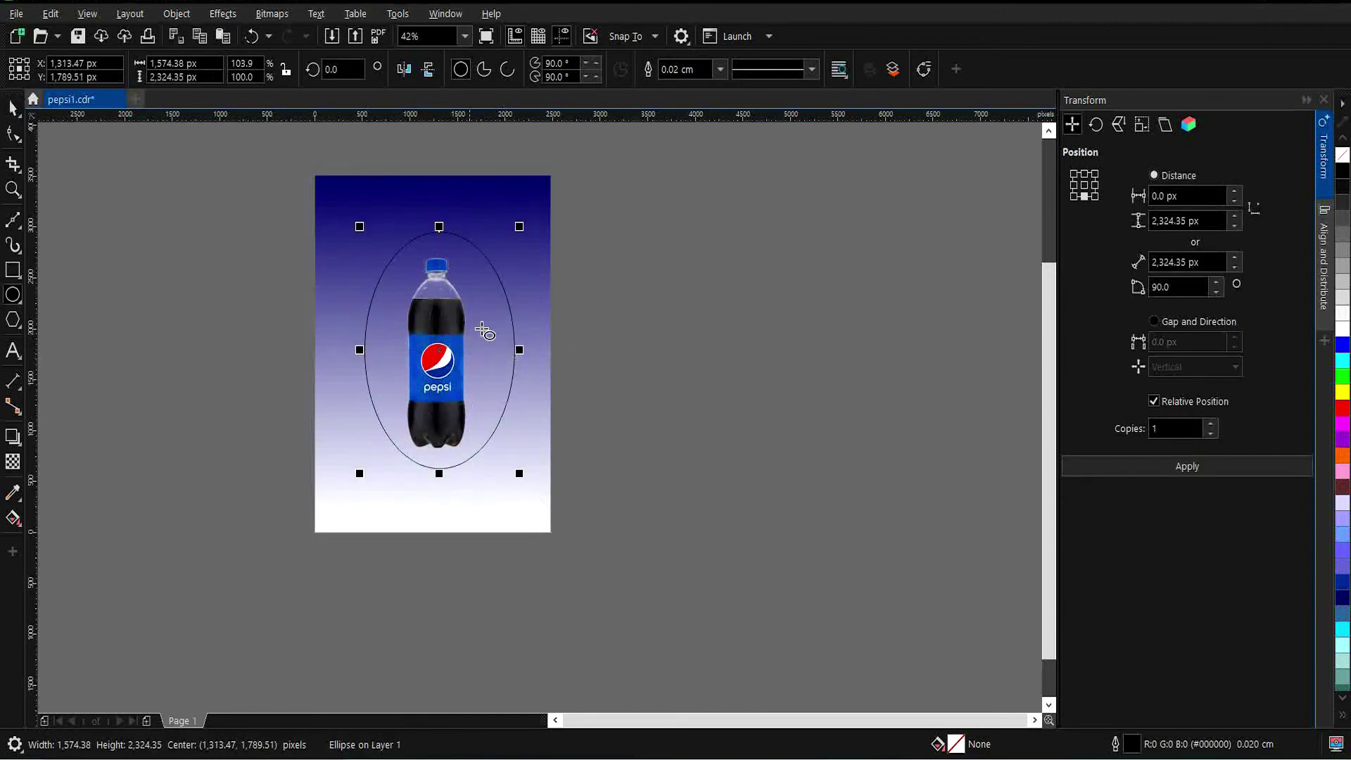
# - Centre the ellipse on the bottle, fill it with white and remove its outline
pyautogui.moveTo(437, 350); pyautogui.dragTo(433, 354)
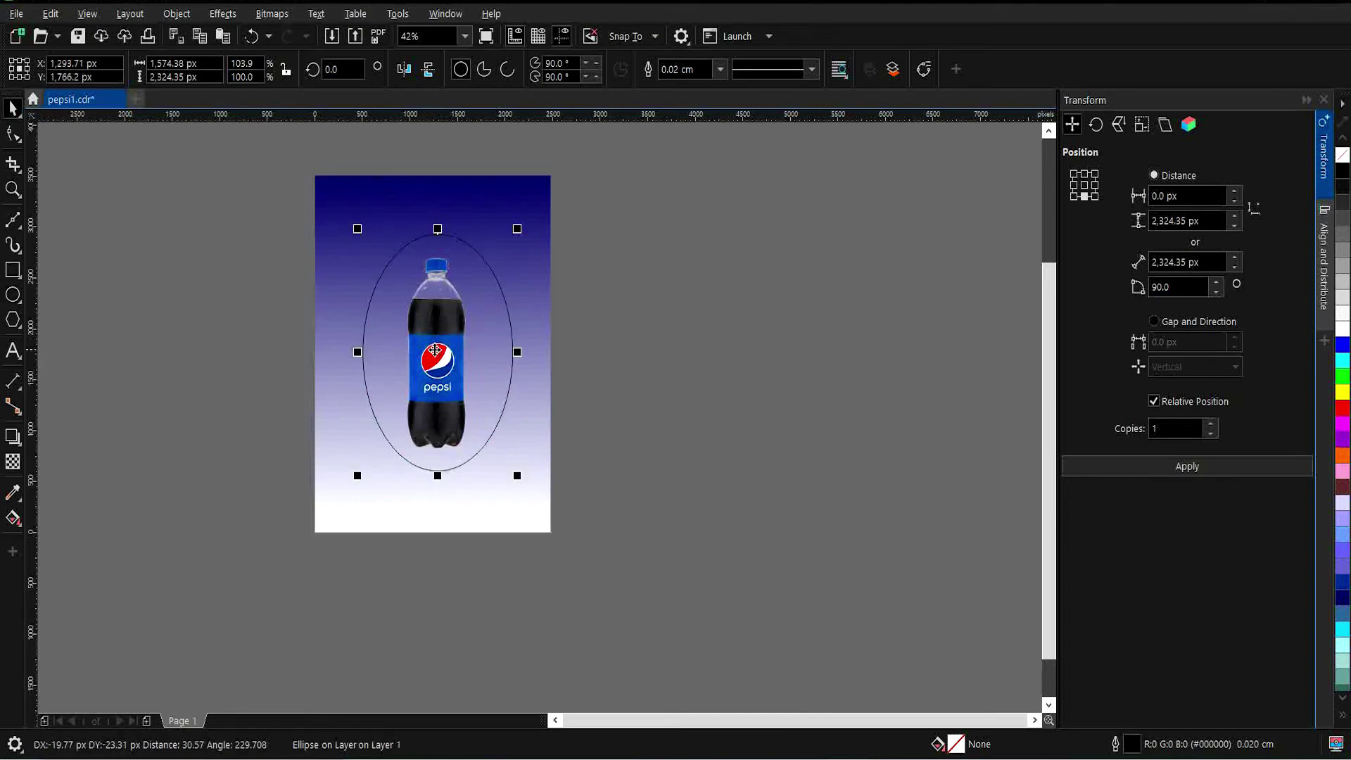
pyautogui.click(1342, 329)
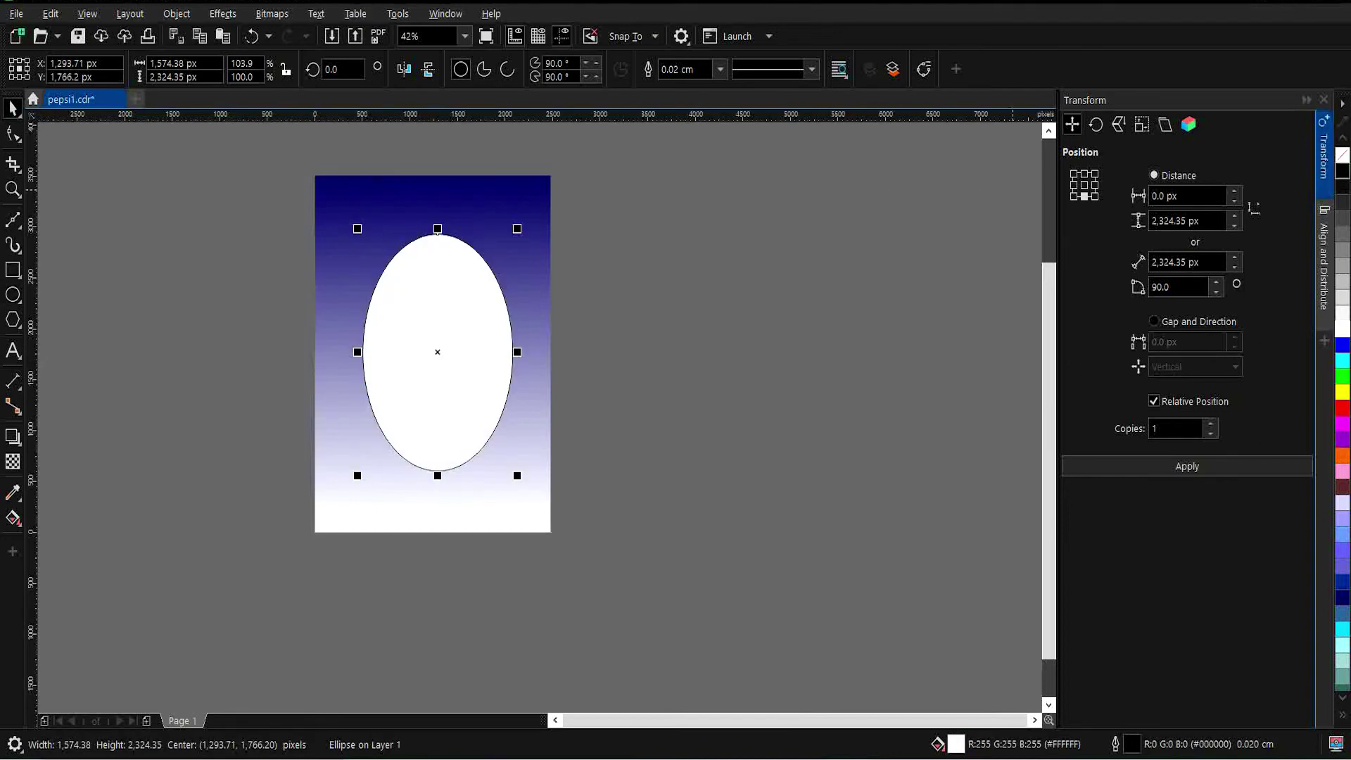
pyautogui.rightClick(1346, 161)
pyautogui.click(1249, 148)
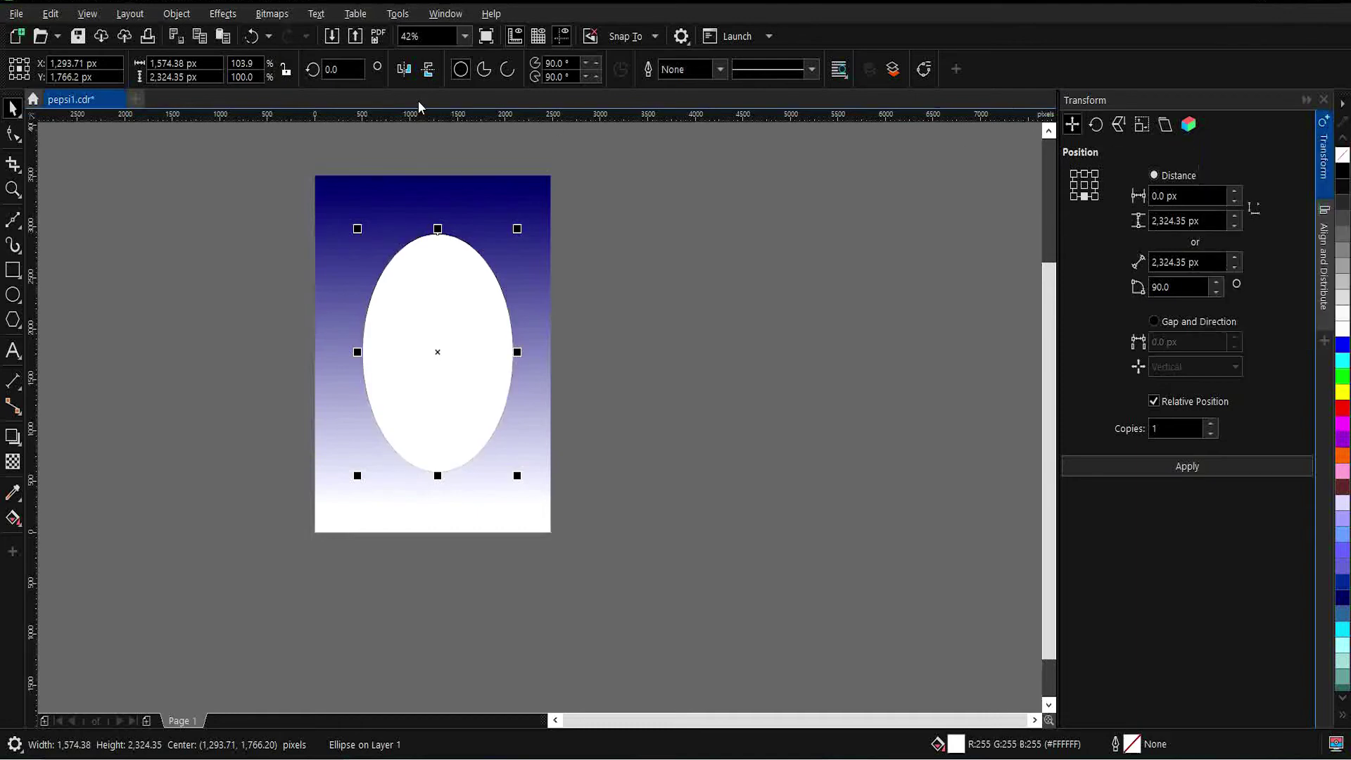
# - Convert the white ellipse to a 300 dpi RGB Color (24-bit) bitmap with a transparent background
pyautogui.click(272, 14)
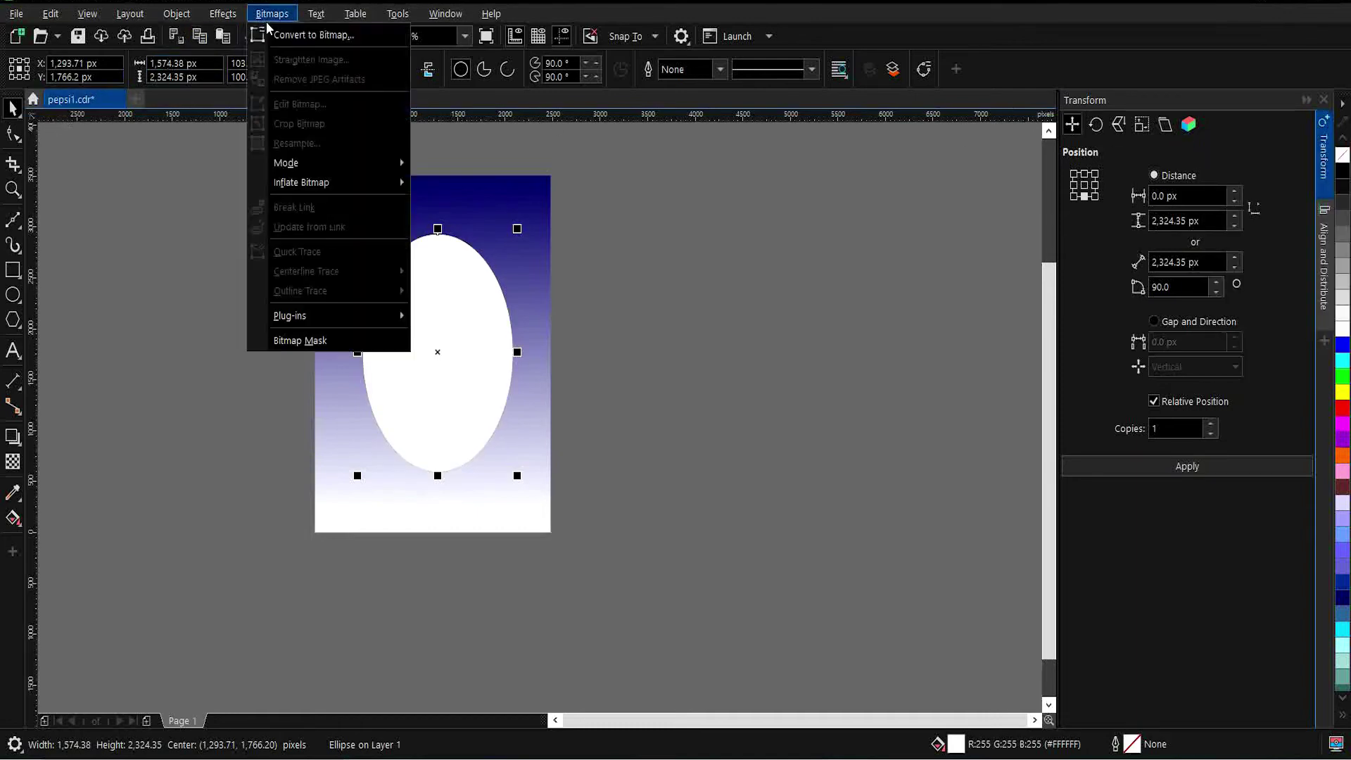
pyautogui.click(296, 37)
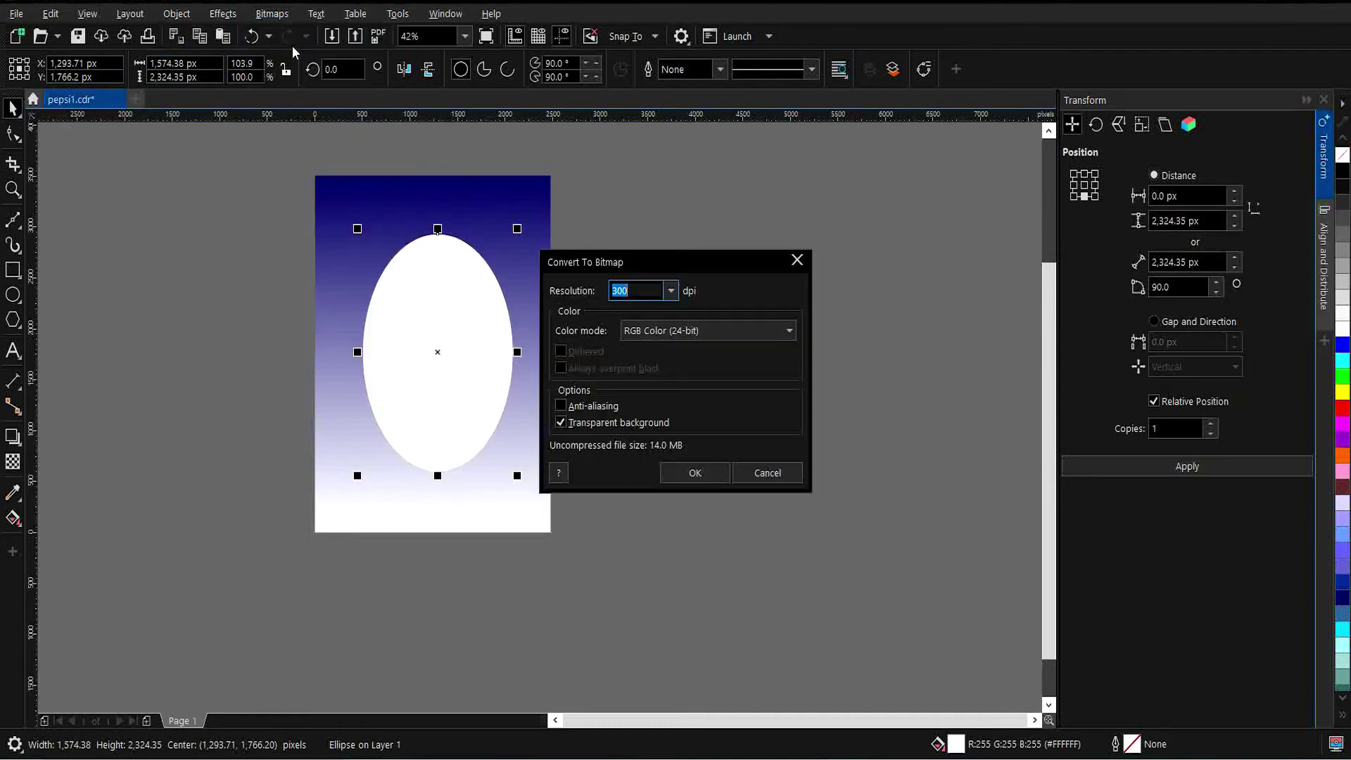
pyautogui.click(664, 465)
# - Apply a Gaussian Blur with a radius of about 199.7 pixels to the white ellipse bitmap
pyautogui.click(238, 16)
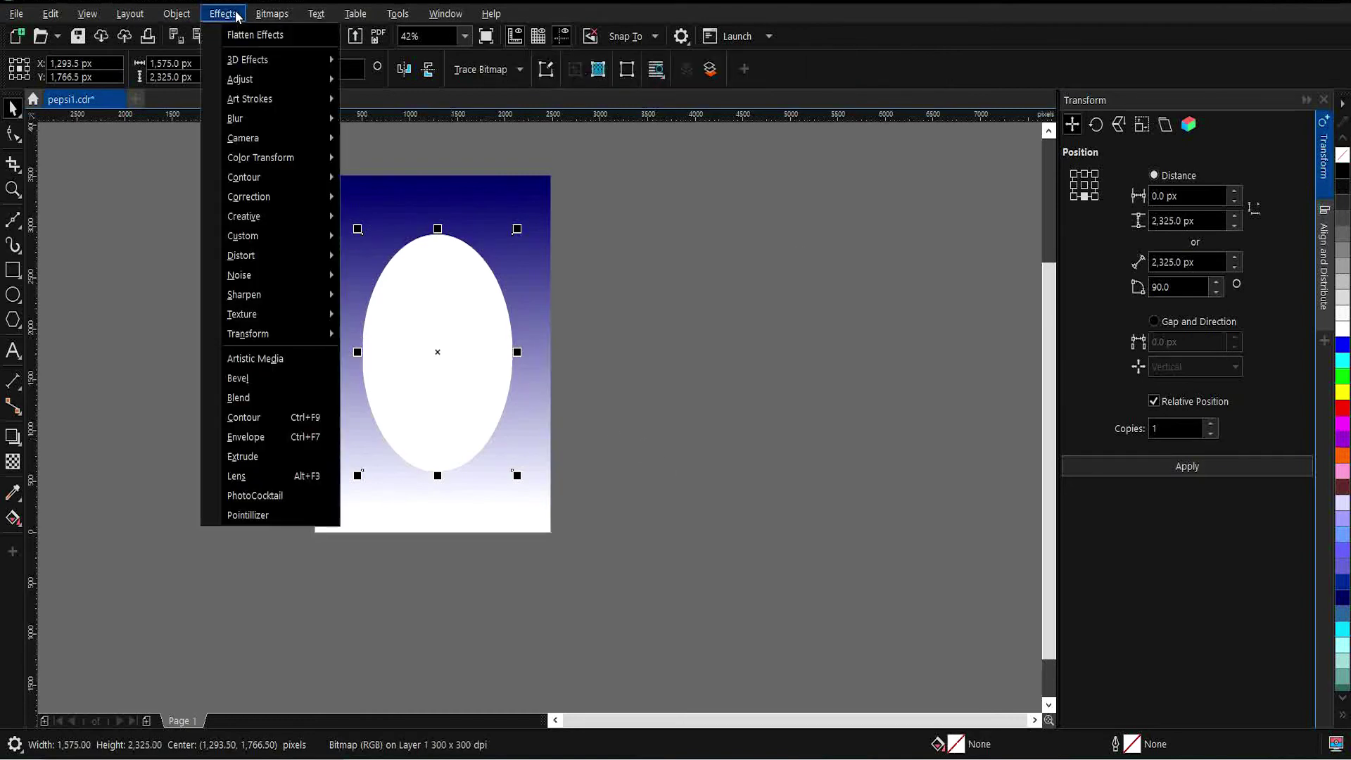
pyautogui.moveTo(248, 115)
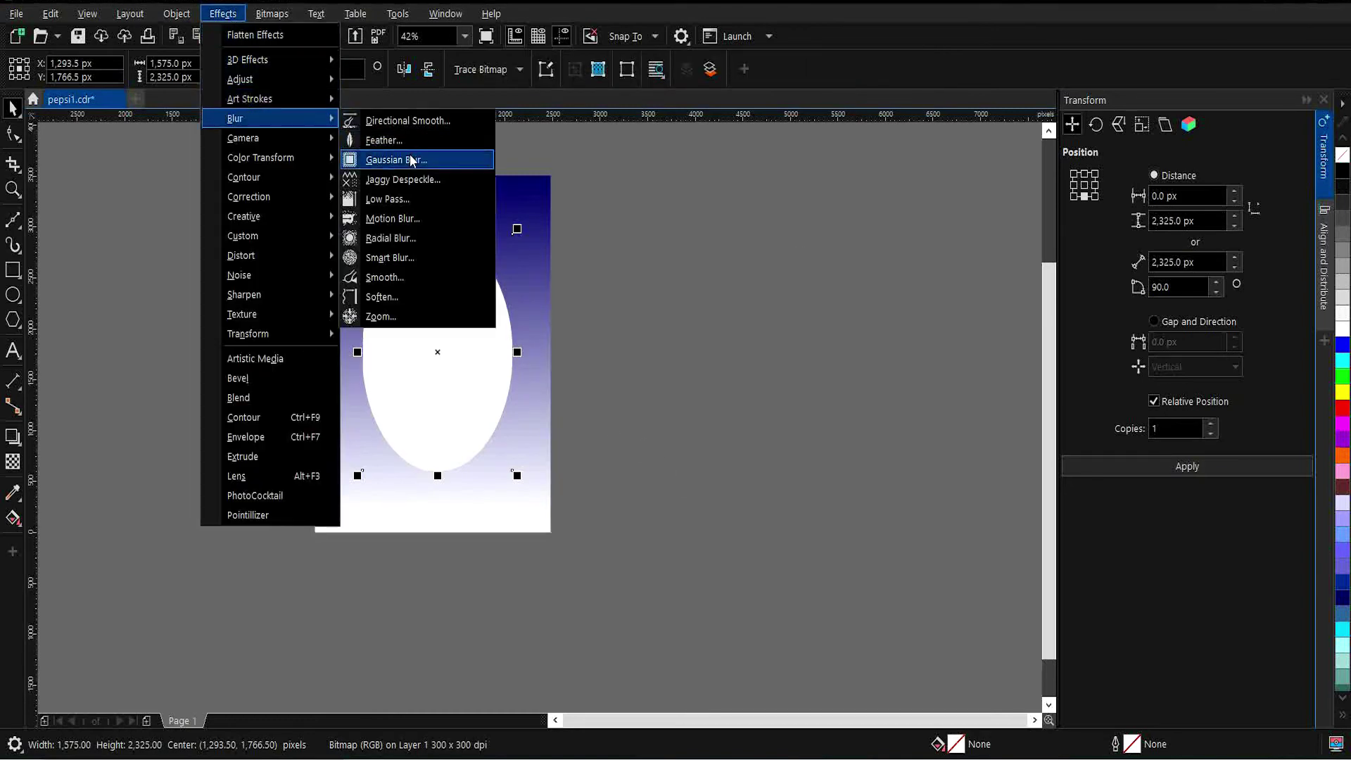
pyautogui.click(426, 166)
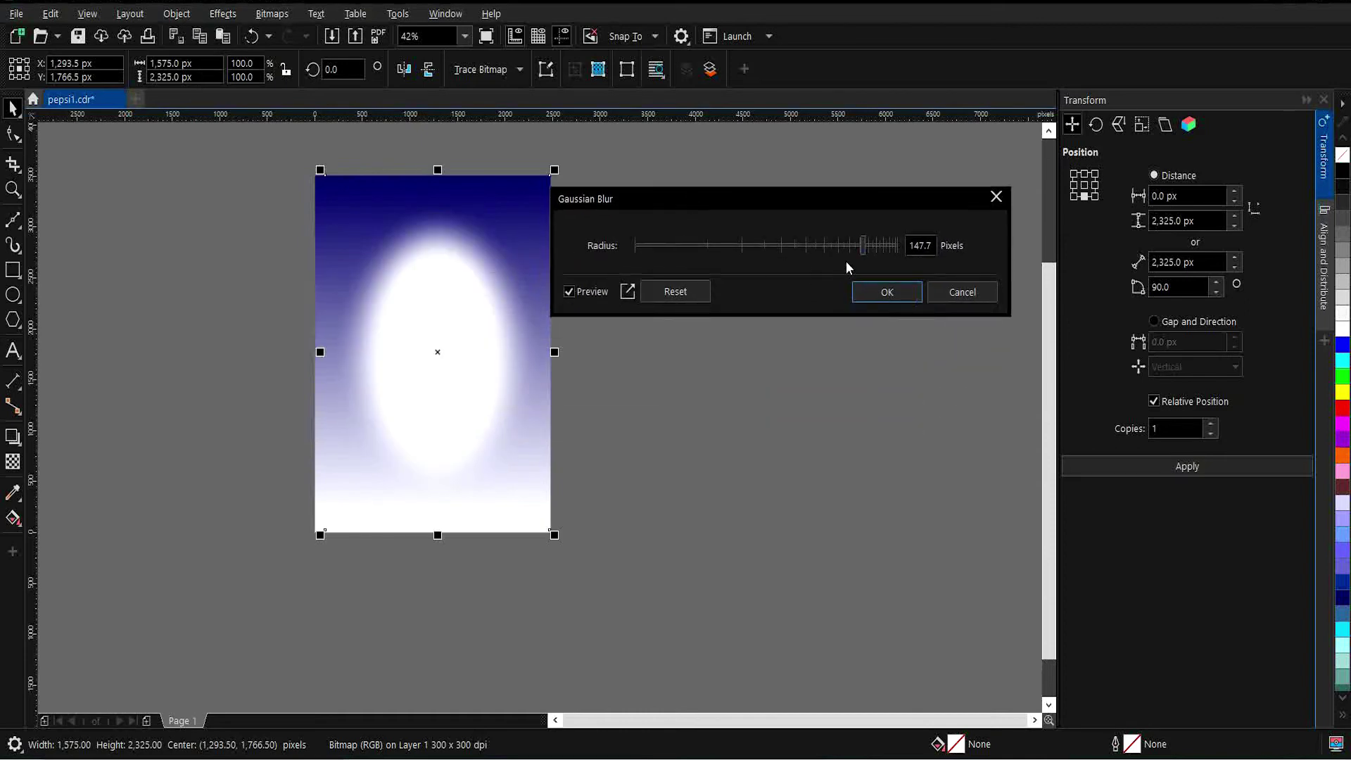
pyautogui.moveTo(864, 252); pyautogui.dragTo(885, 252)
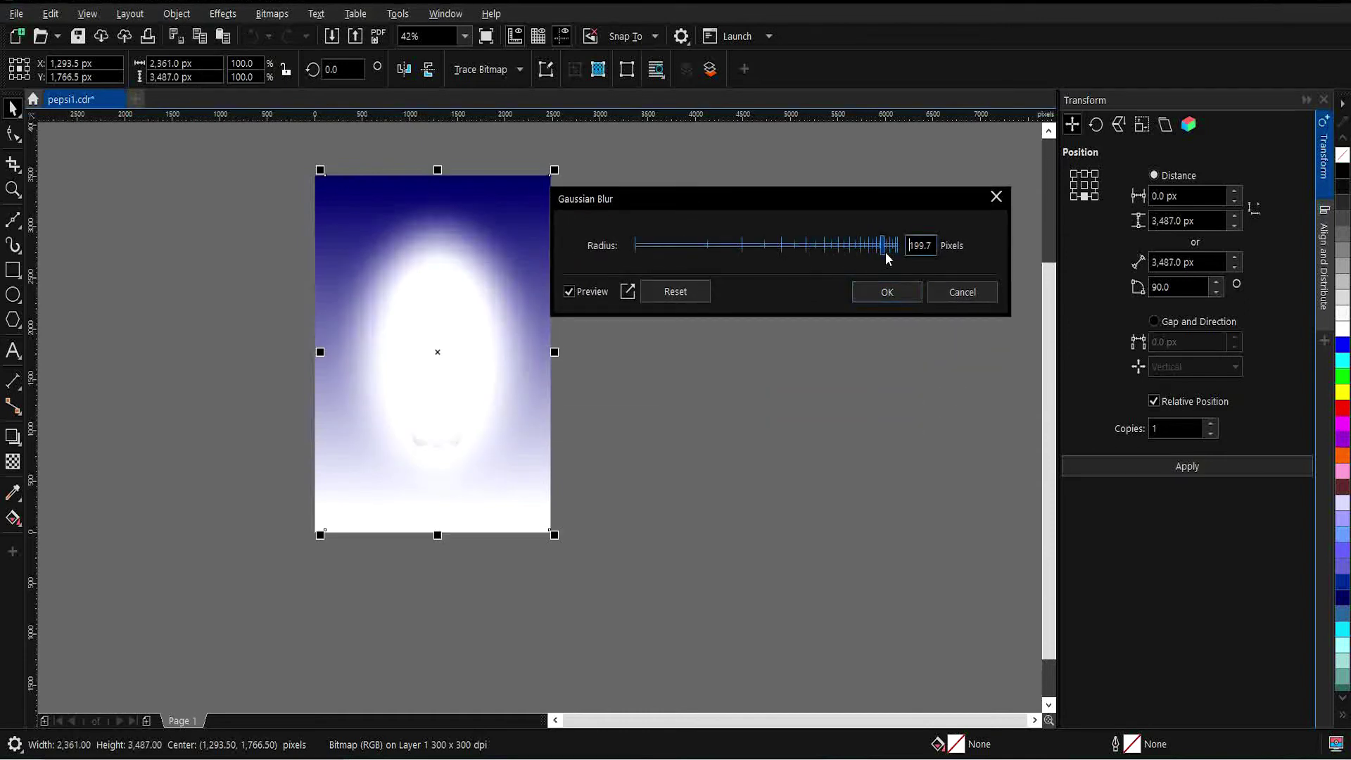
pyautogui.click(886, 293)
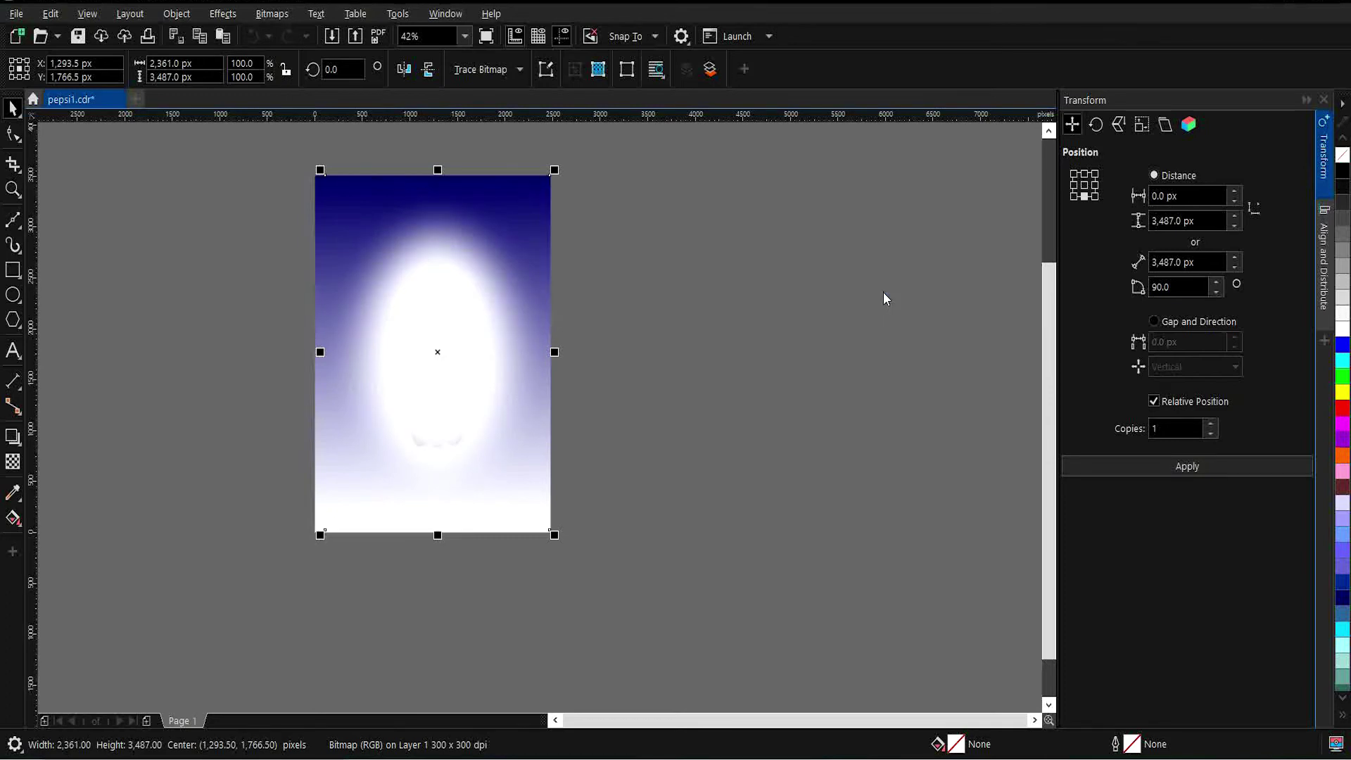
pyautogui.press('Escape')
# - Send the blurred white glow and the blue gradient rectangle together to the back of the page, behind the bottle
pyautogui.click(430, 304)
pyautogui.keyDown('shift'); pyautogui.click(316, 173); pyautogui.keyUp('shift')
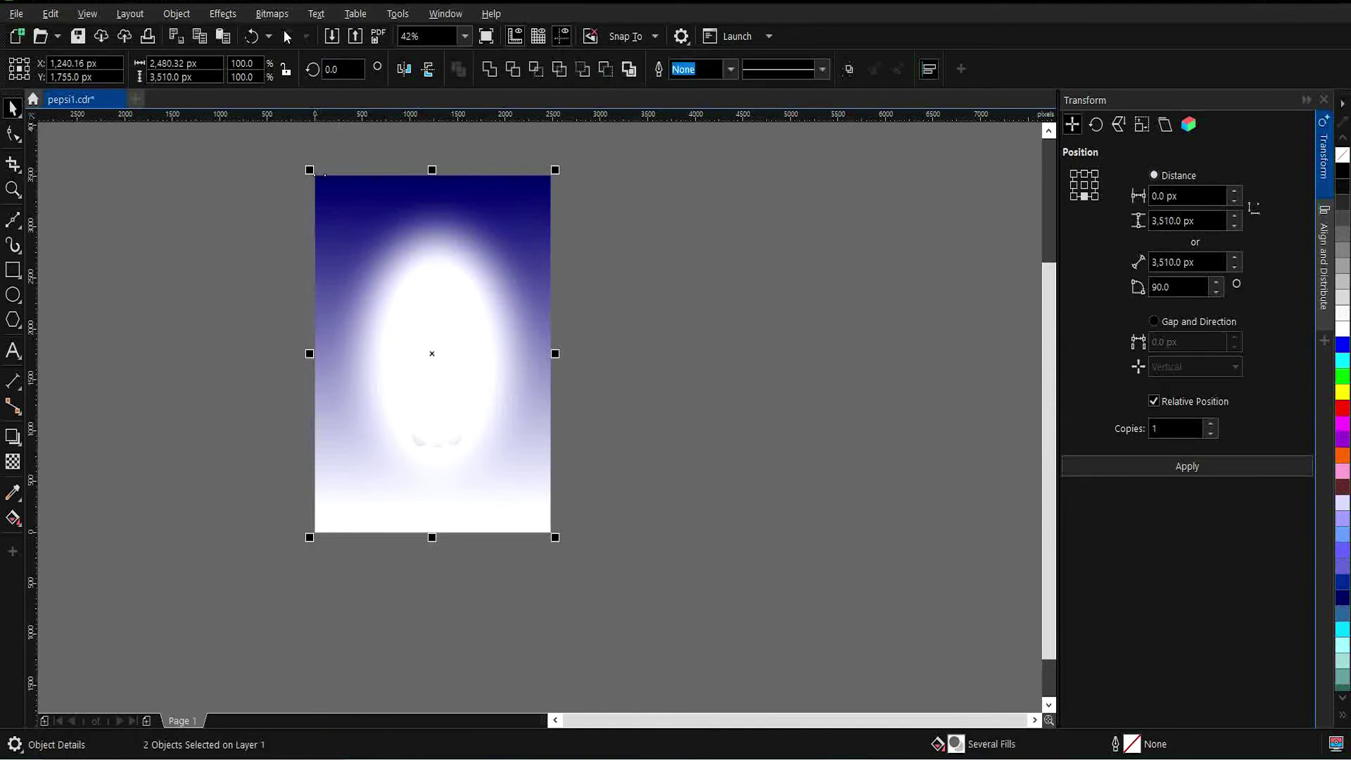
pyautogui.click(177, 14)
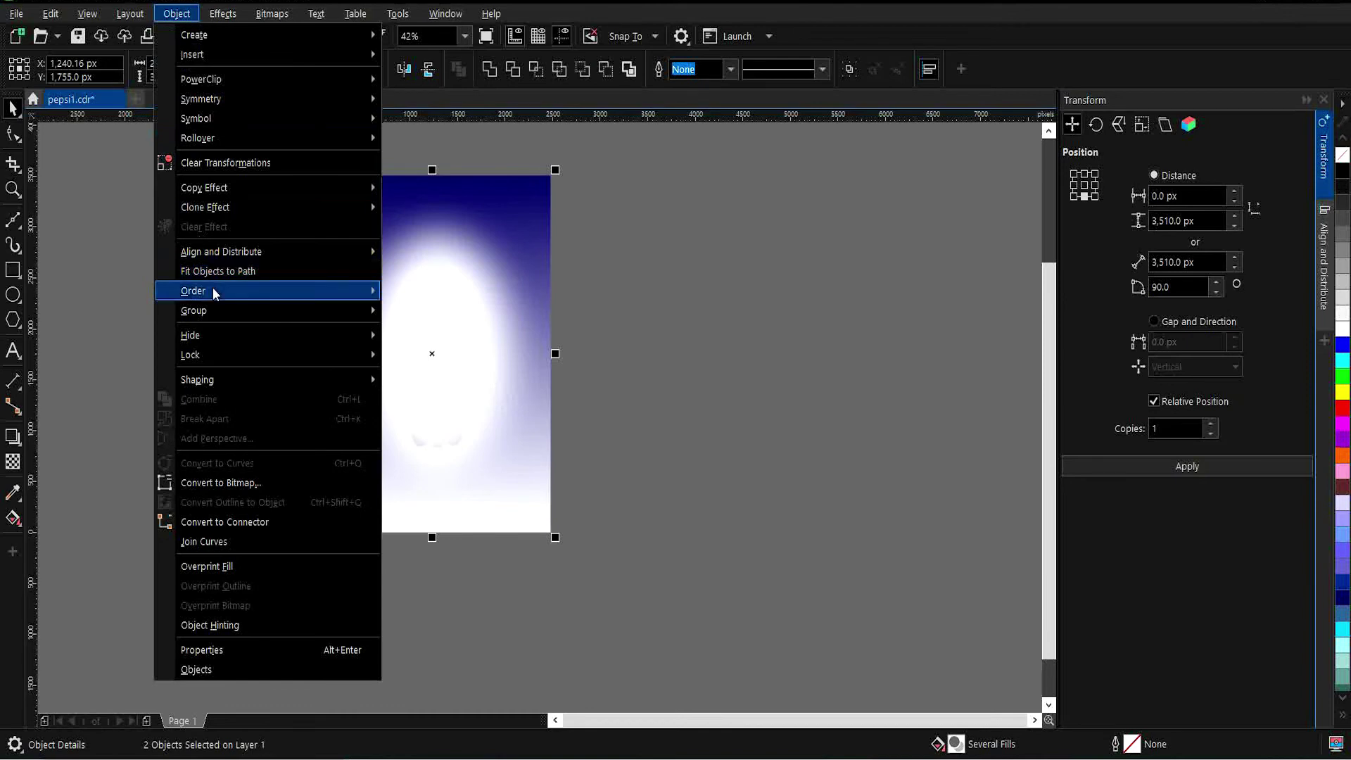
pyautogui.moveTo(217, 291)
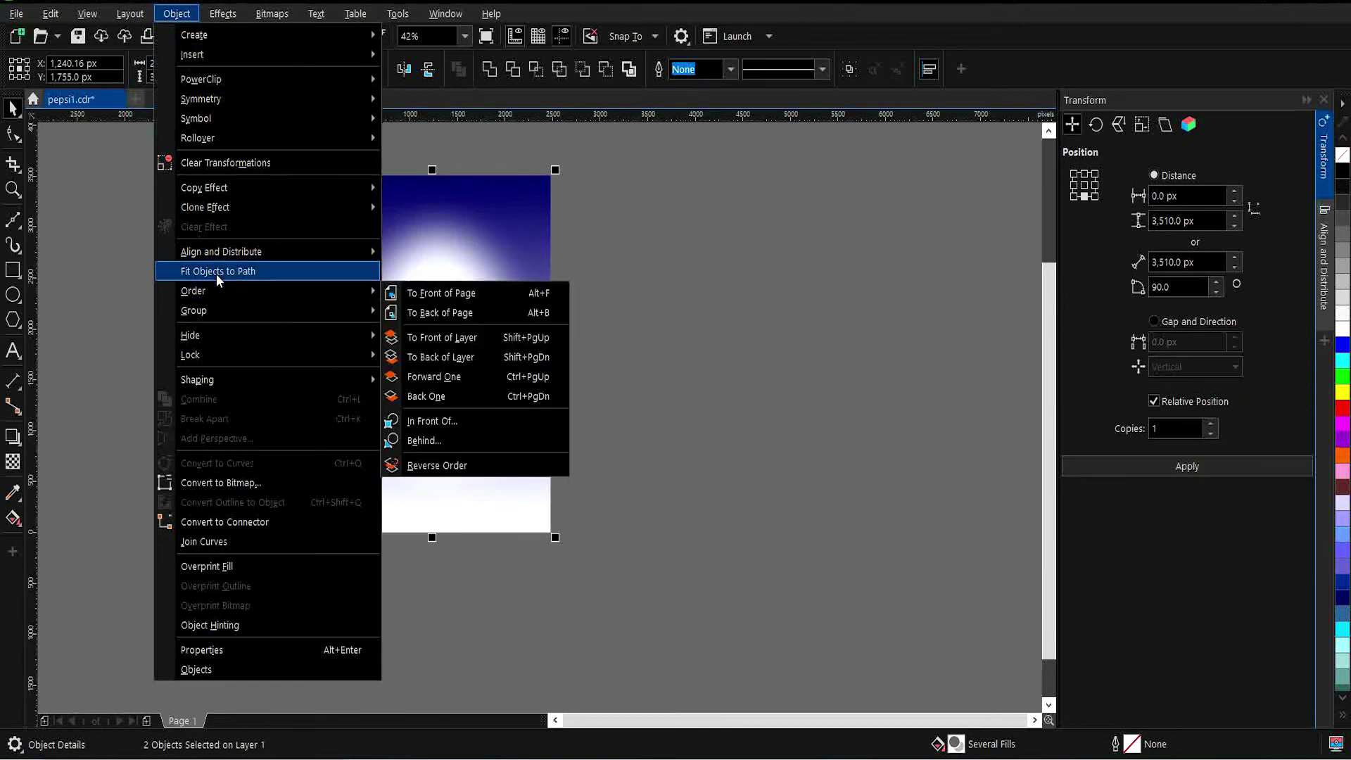
pyautogui.click(461, 313)
pyautogui.click(615, 325)
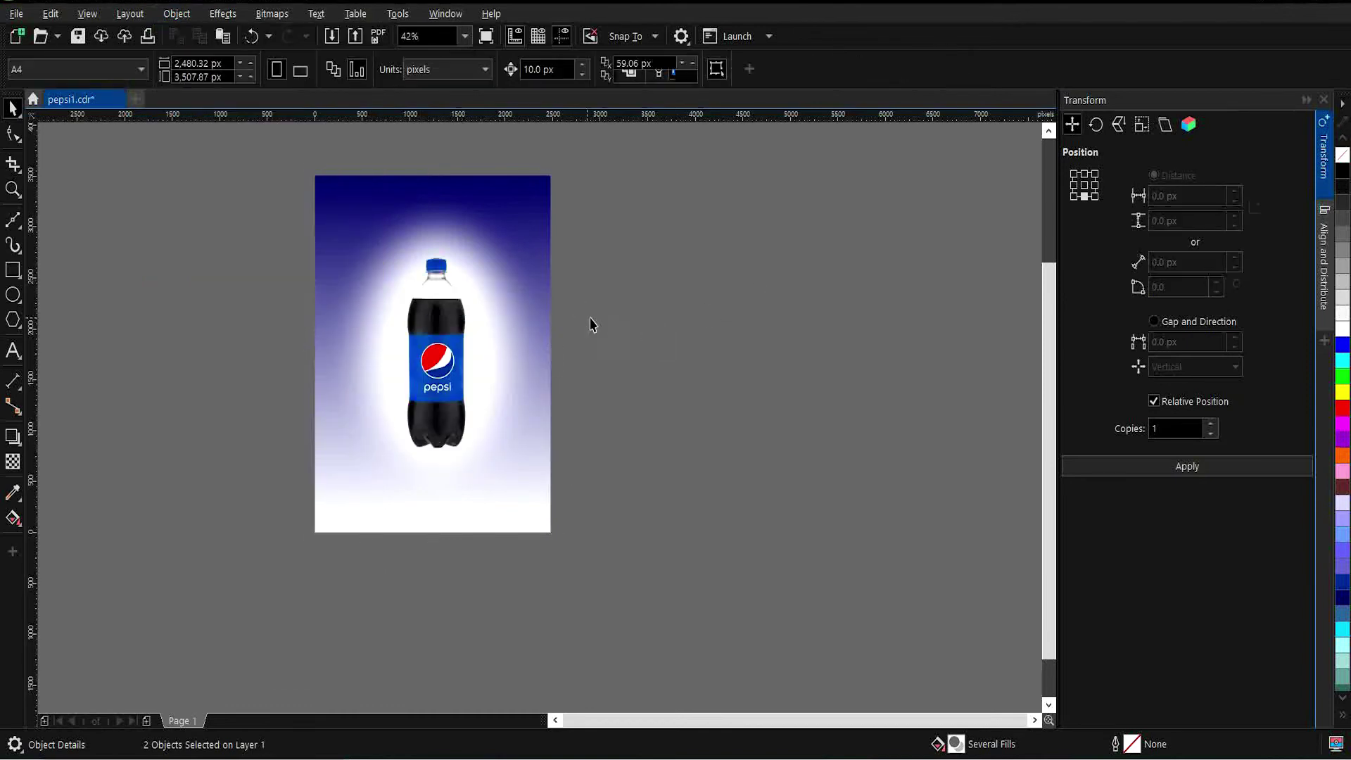
# - Apply a linear transparency to the white glow, running from opaque above the page's upper edge to fully transparent at the bottle's base
pyautogui.click(364, 277)
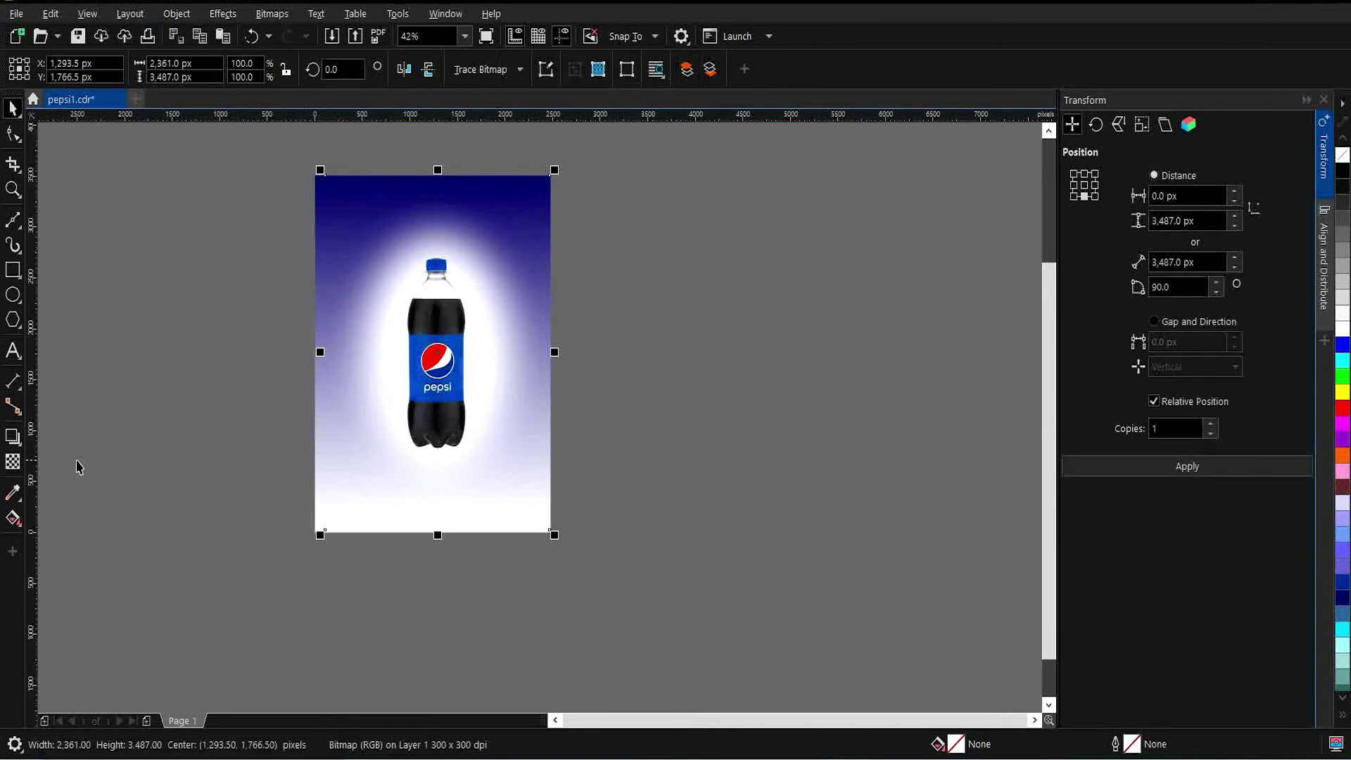
pyautogui.click(13, 462)
pyautogui.moveTo(428, 157); pyautogui.dragTo(427, 425)
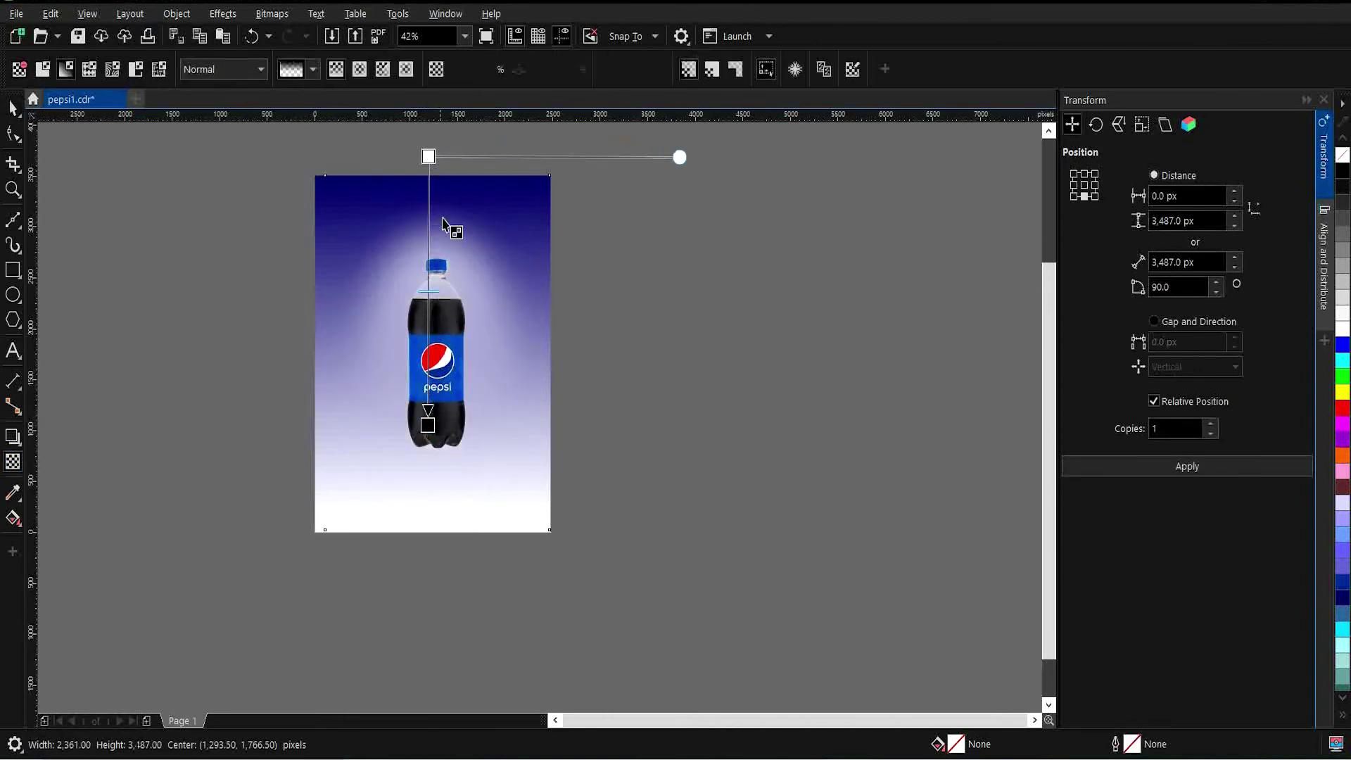
pyautogui.click(430, 156)
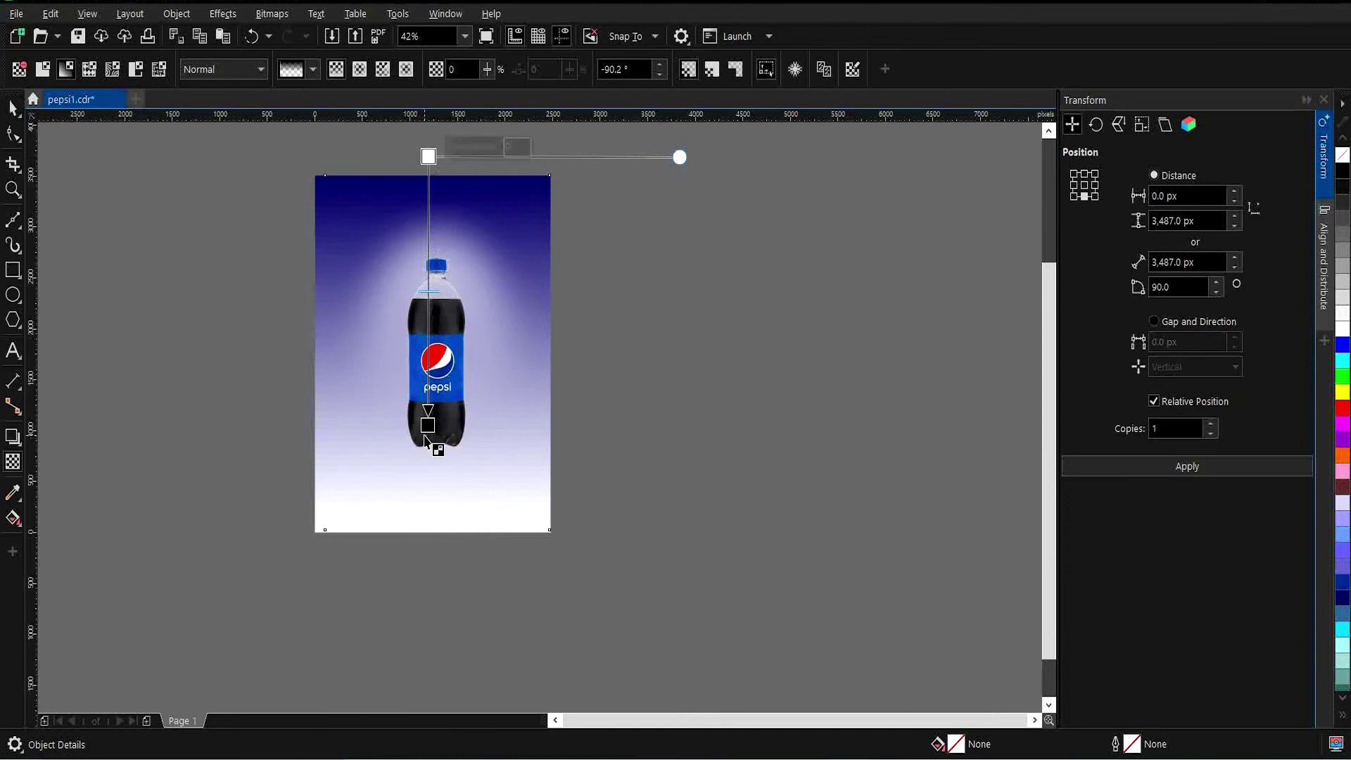
pyautogui.moveTo(427, 428); pyautogui.dragTo(424, 432)
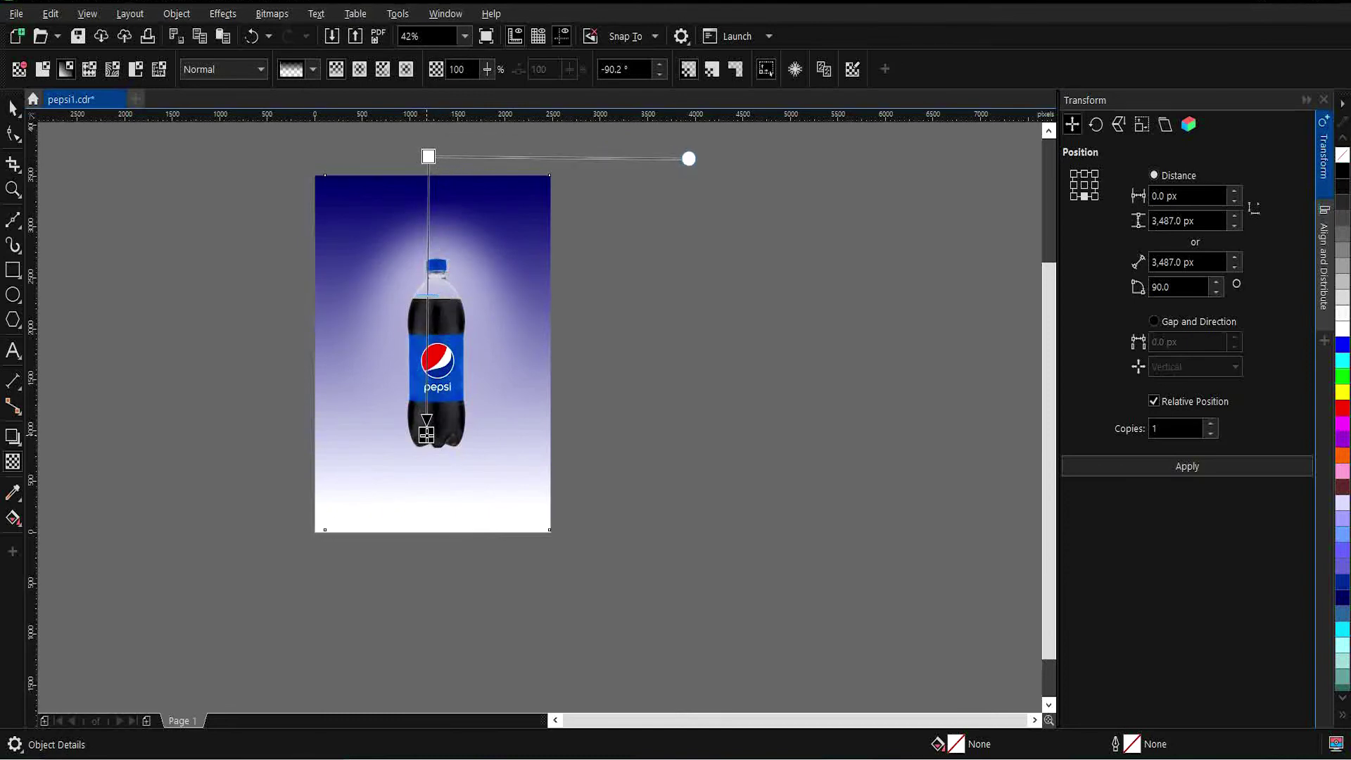
pyautogui.moveTo(429, 156); pyautogui.dragTo(427, 174)
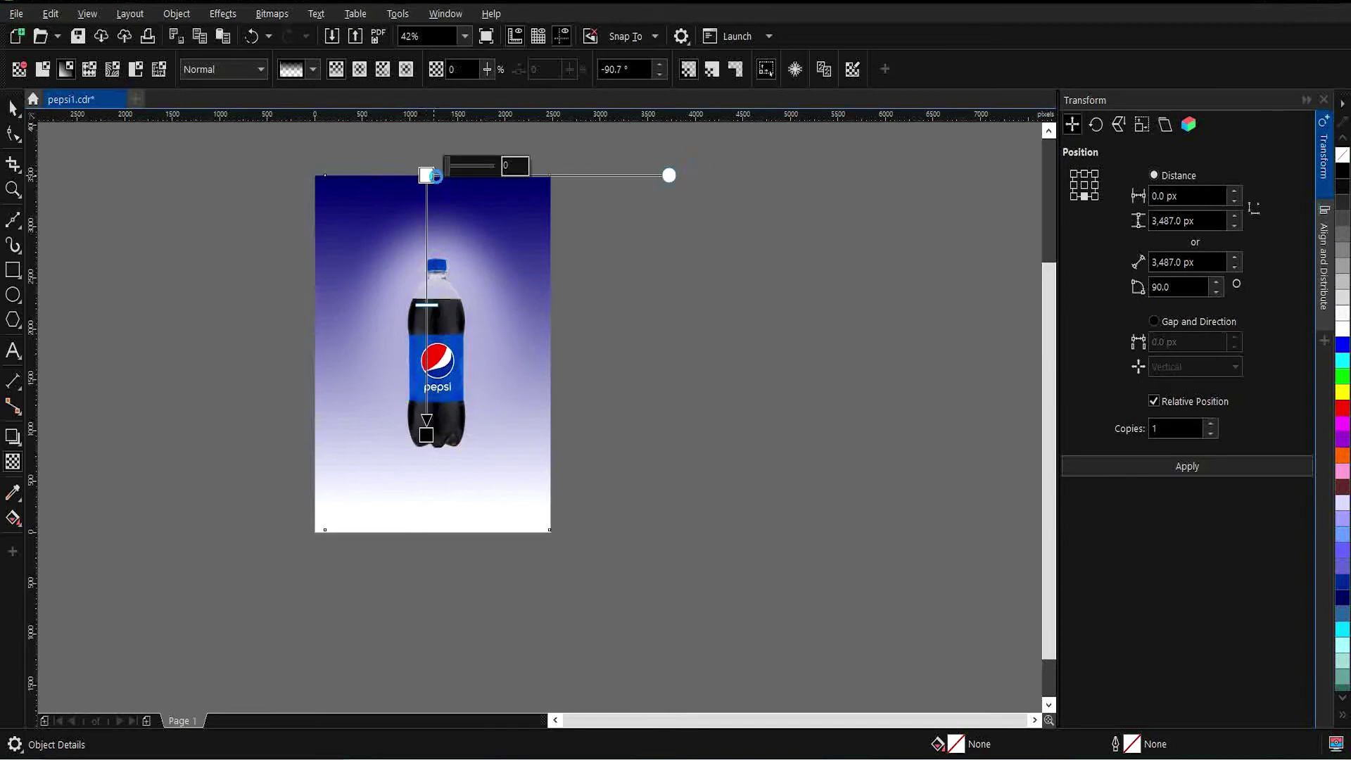
pyautogui.moveTo(427, 435); pyautogui.dragTo(426, 453)
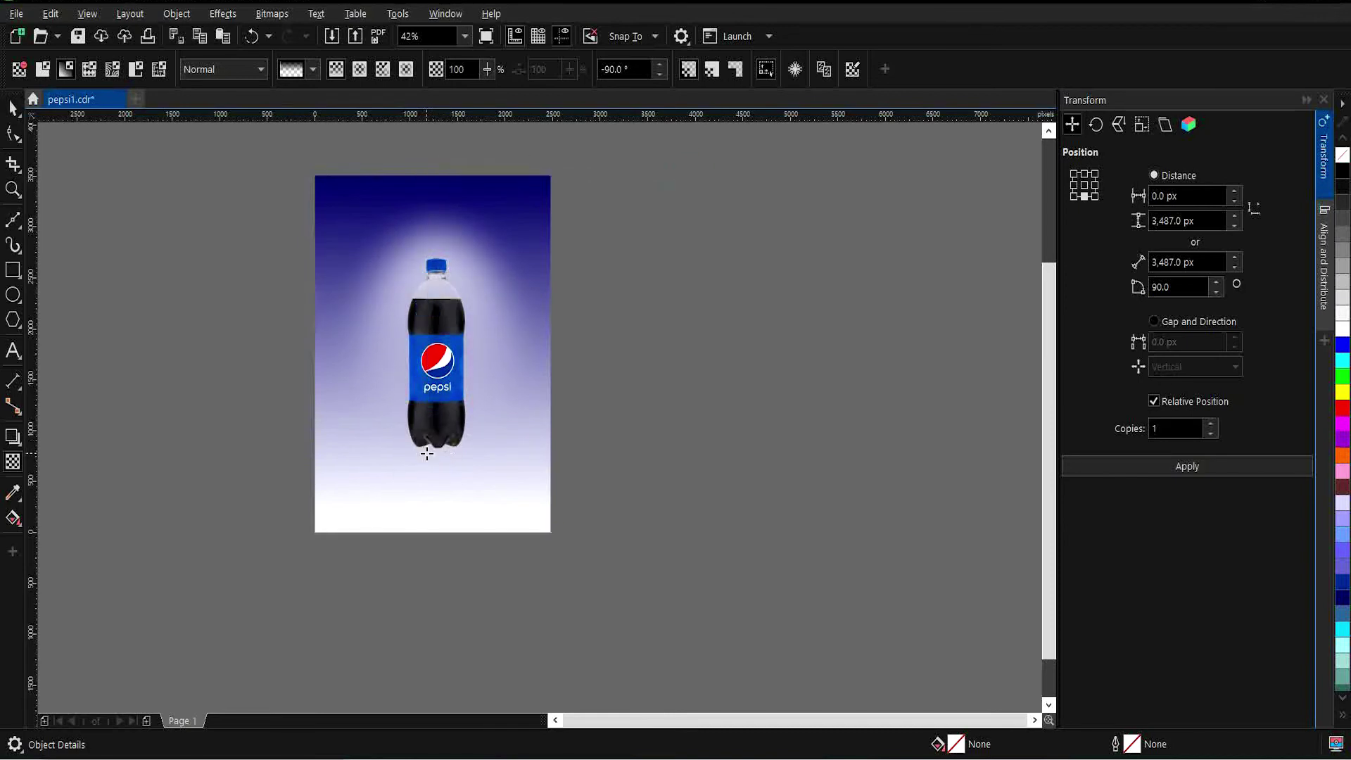
pyautogui.moveTo(427, 174); pyautogui.dragTo(432, 126)
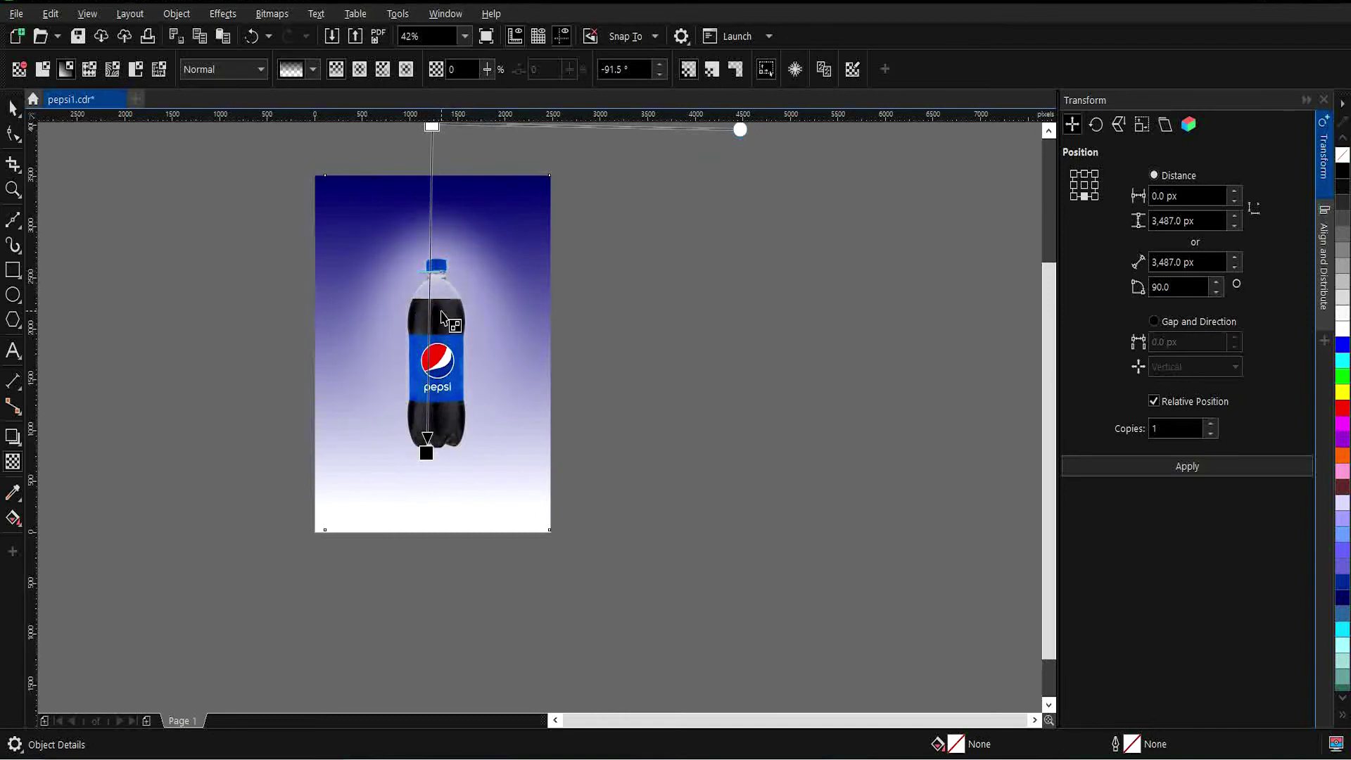
pyautogui.press('space')
pyautogui.click(734, 331)
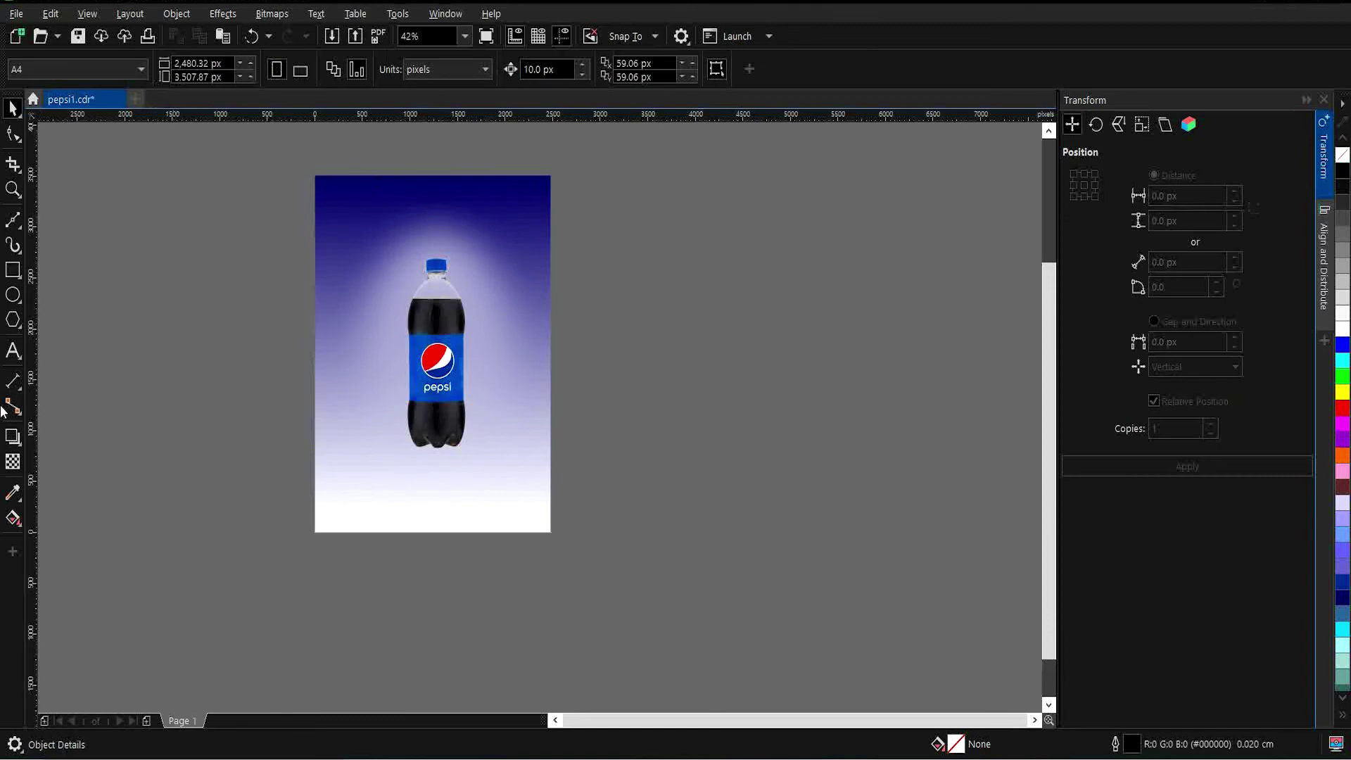
# - Add a black Multiply drop shadow to the bottle group with 50 opacity and 15 feathering
pyautogui.click(445, 385)
pyautogui.click(10, 438)
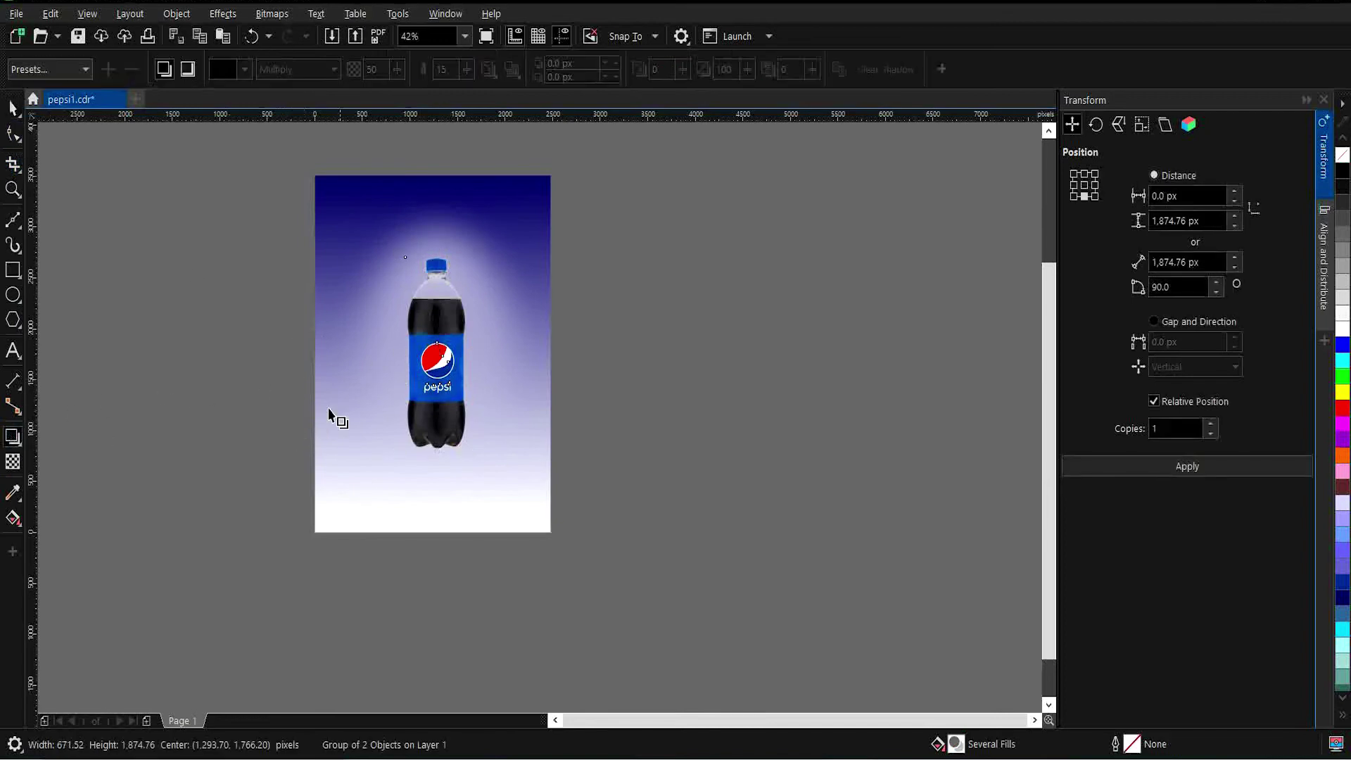
pyautogui.moveTo(411, 366); pyautogui.dragTo(469, 351)
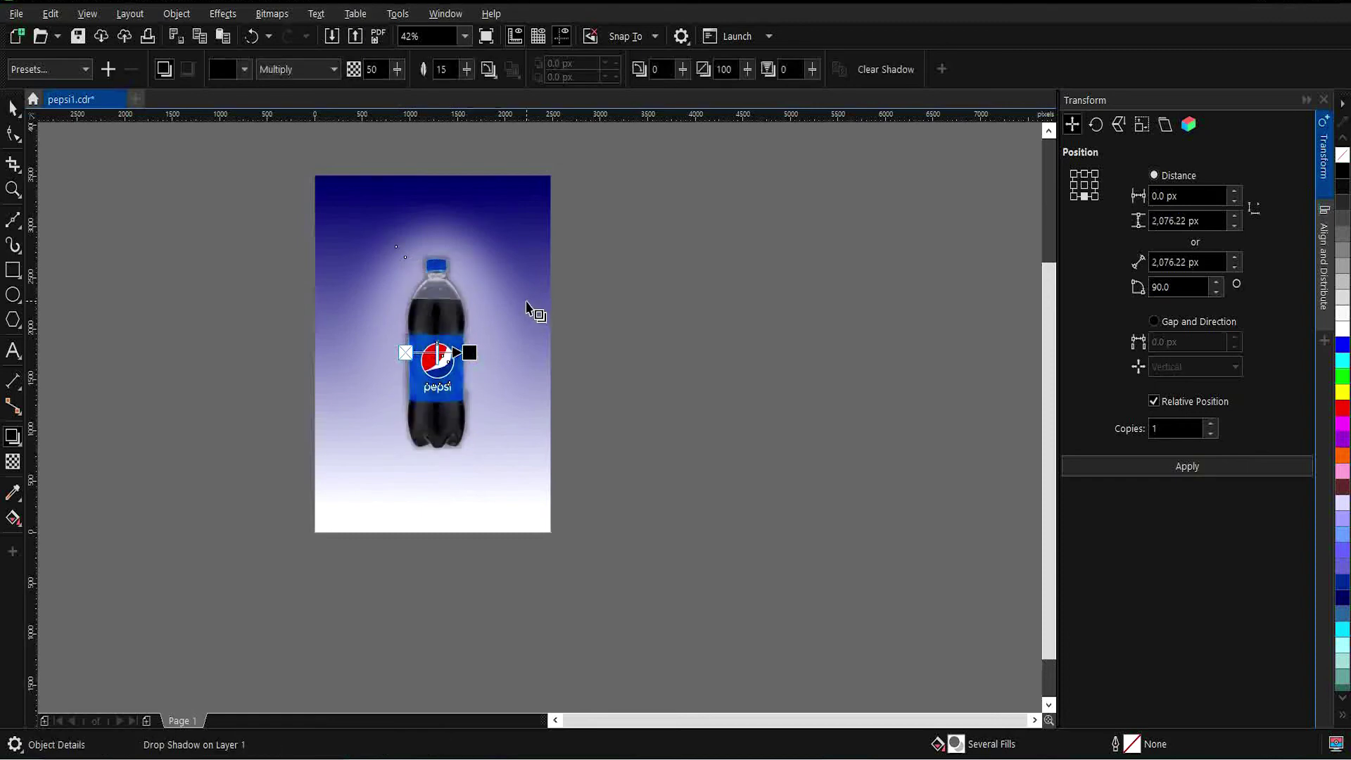
# - Break the drop shadow apart from the bottle and move the shadow about 336 px to the left
pyautogui.click(176, 14)
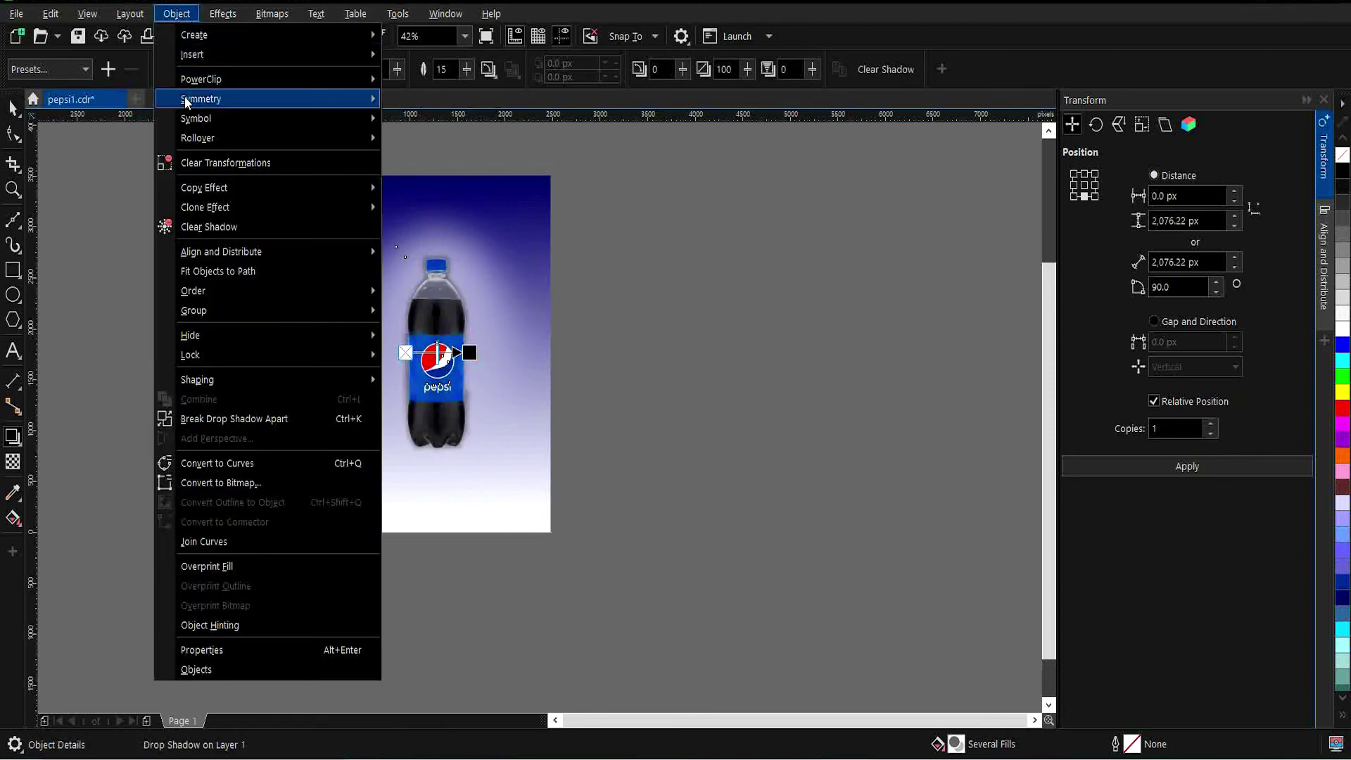
pyautogui.click(254, 420)
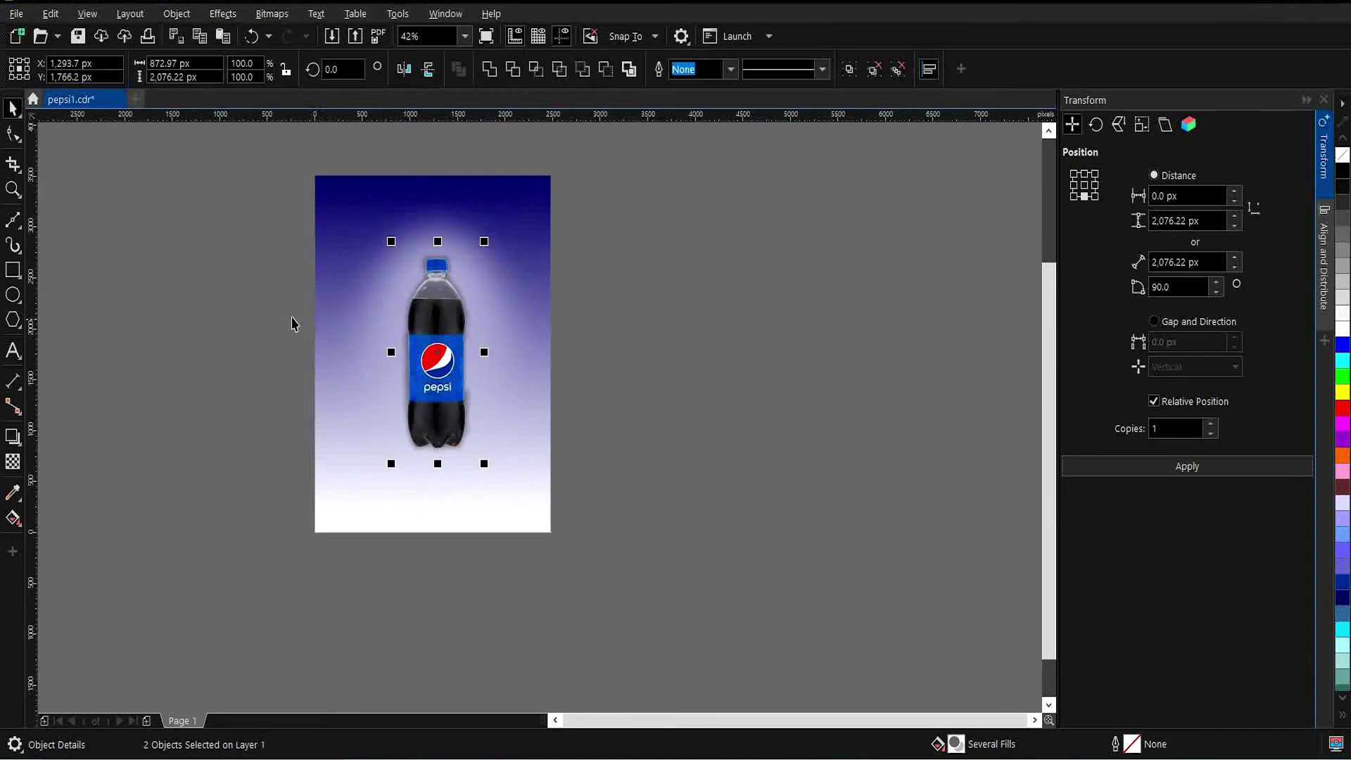
pyautogui.click(444, 311)
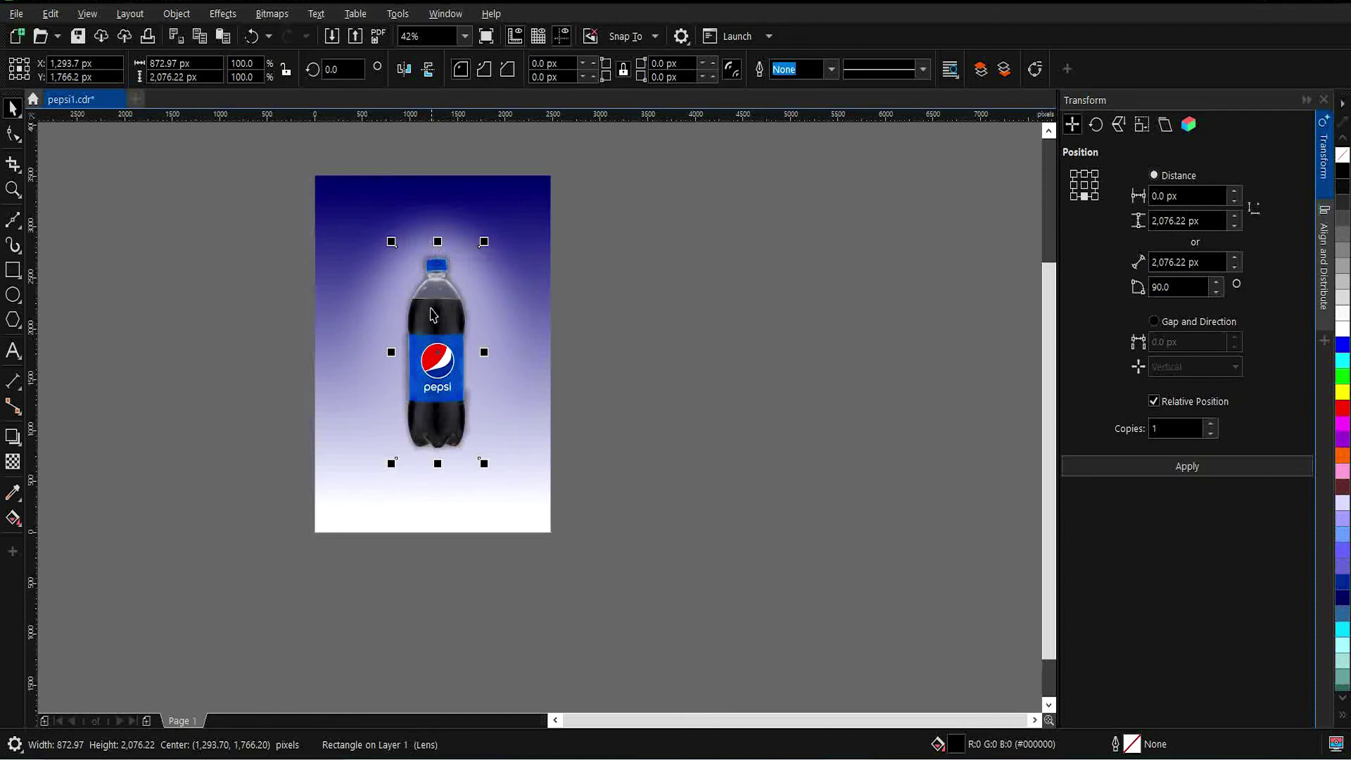
pyautogui.moveTo(437, 352); pyautogui.dragTo(414, 359)
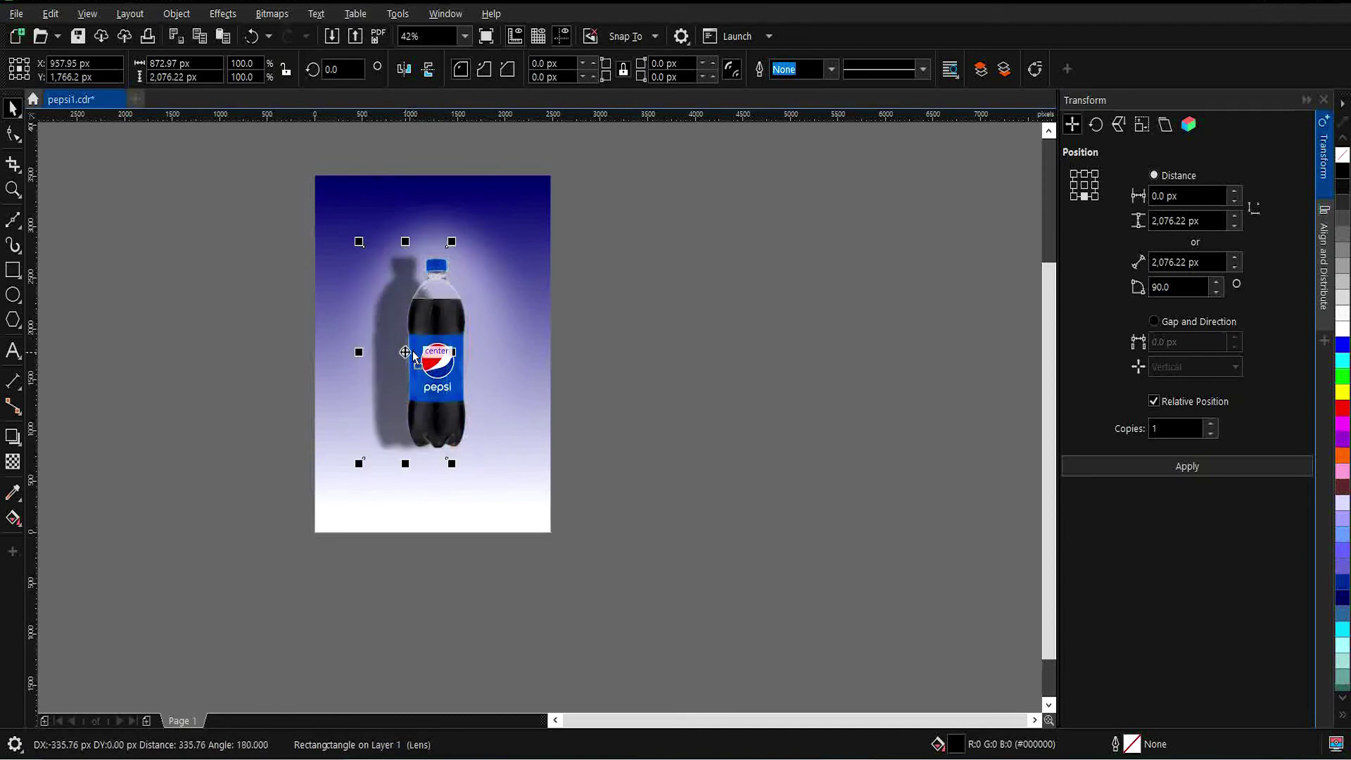
# - Slant the shadow leftward from the bottle's base, flatten it to about 374 px high and align it under the bottle
pyautogui.click(369, 328)
pyautogui.moveTo(409, 248); pyautogui.dragTo(368, 250)
pyautogui.moveTo(386, 469); pyautogui.dragTo(411, 457)
pyautogui.click(359, 262)
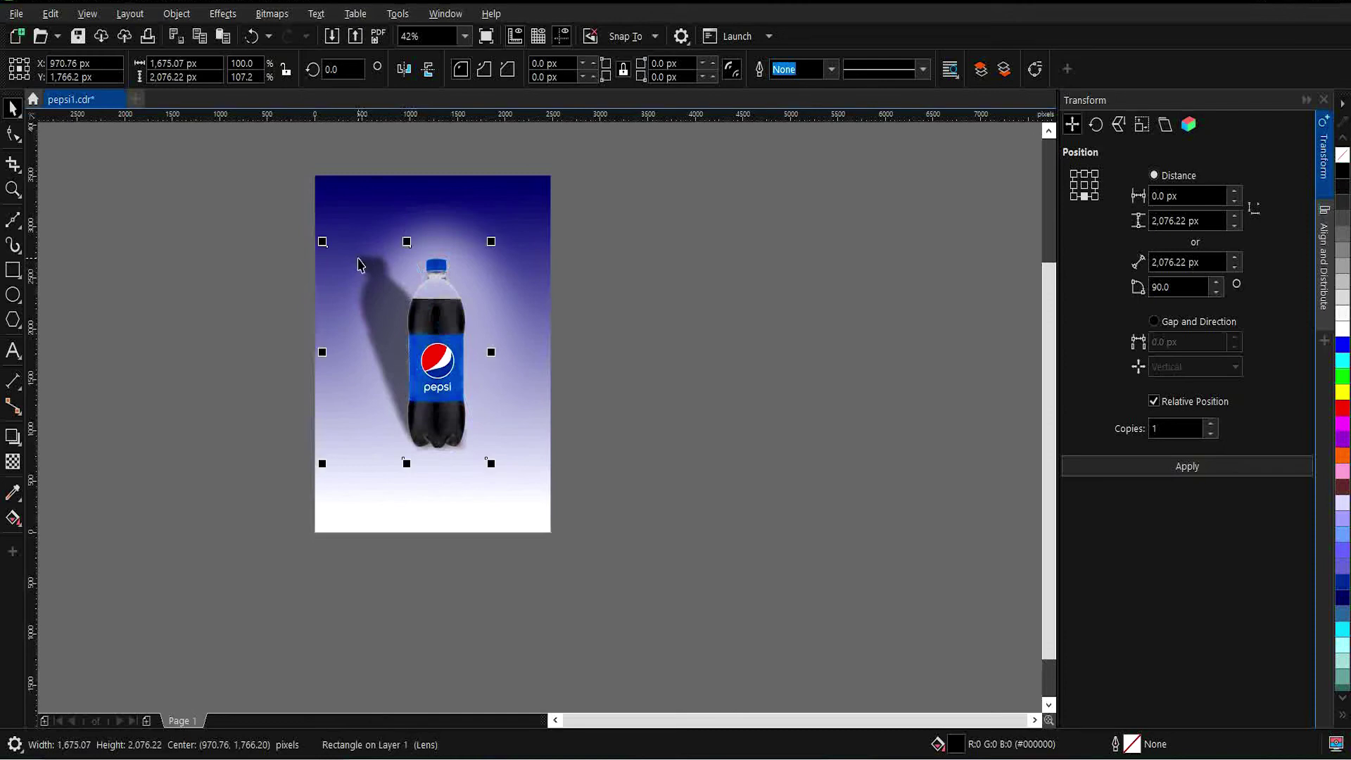
pyautogui.moveTo(406, 243); pyautogui.dragTo(399, 421)
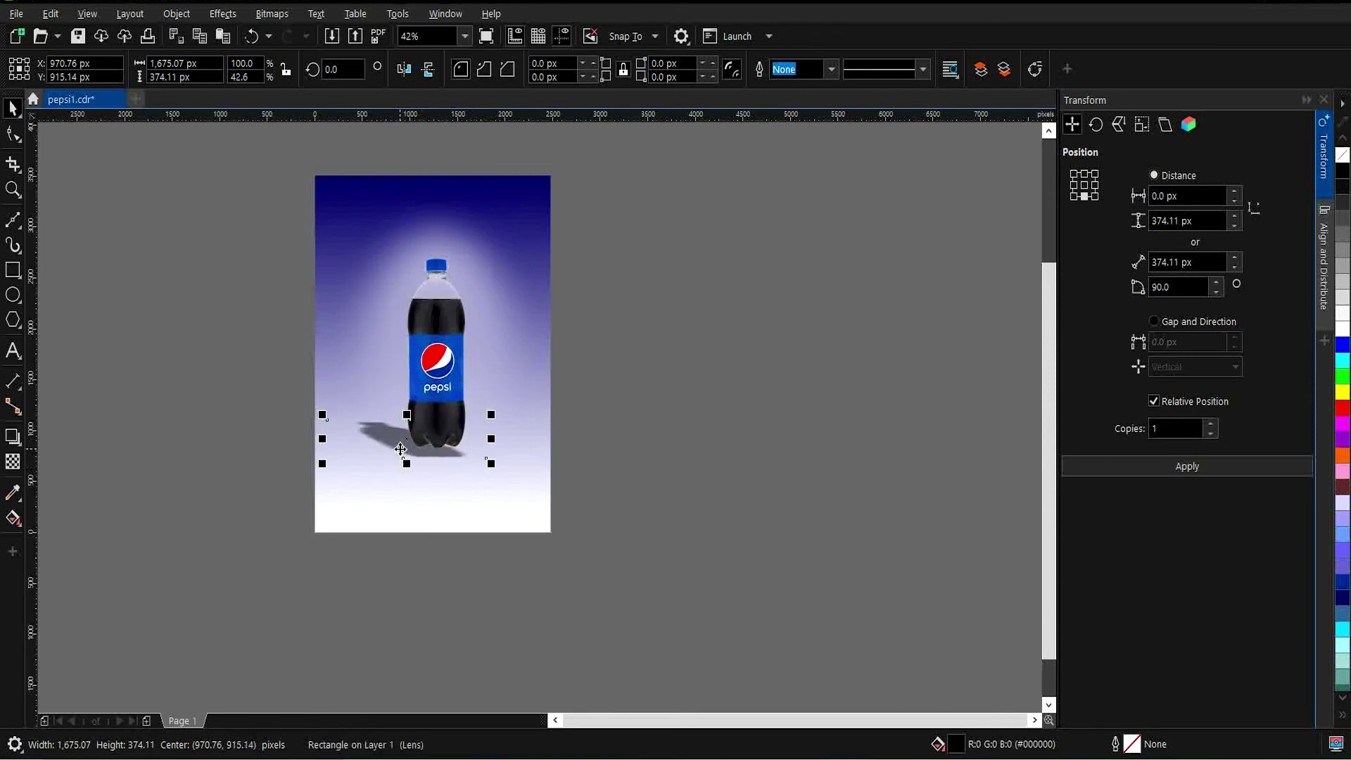
pyautogui.moveTo(401, 449); pyautogui.dragTo(399, 445)
# - Convert the cast shadow to a 300 dpi RGB Color (24-bit) bitmap with a transparent background
pyautogui.press('z')
pyautogui.moveTo(549, 489); pyautogui.dragTo(585, 512)
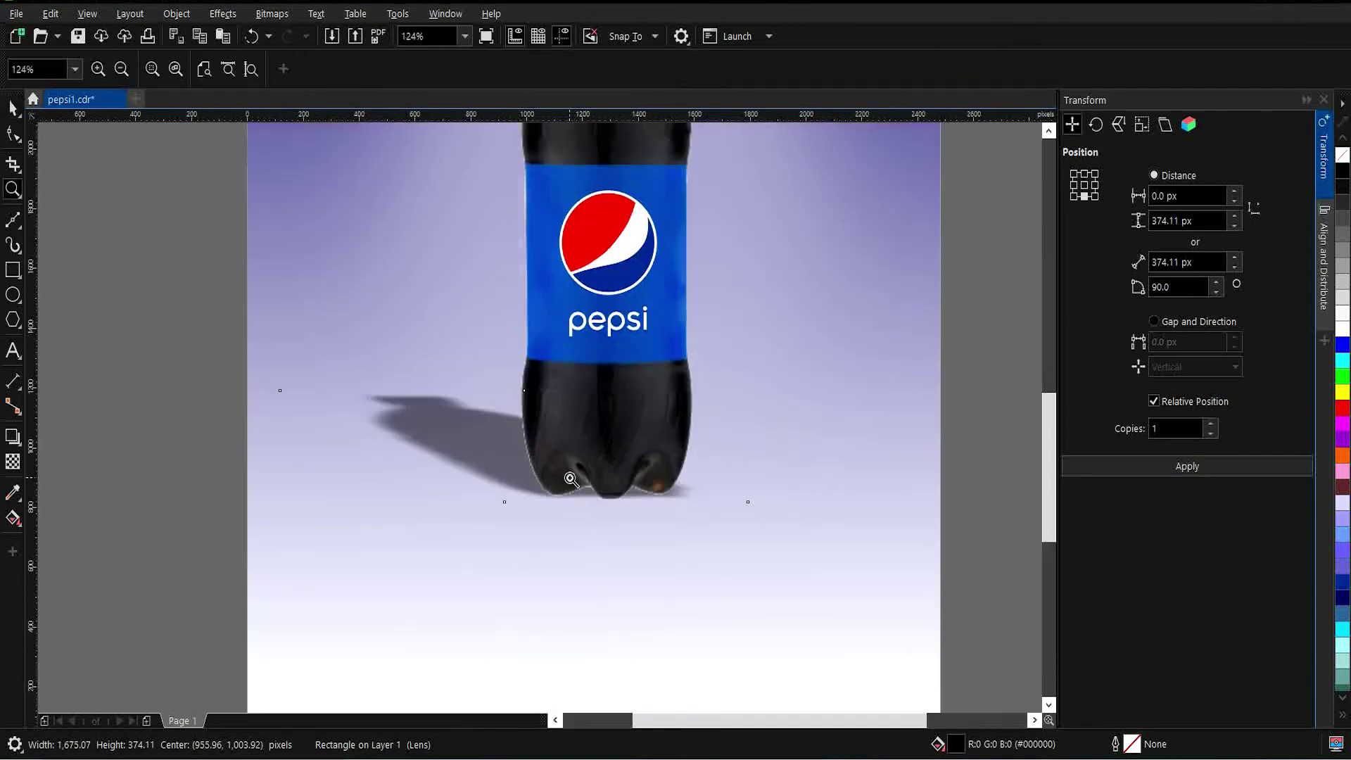
pyautogui.press('space')
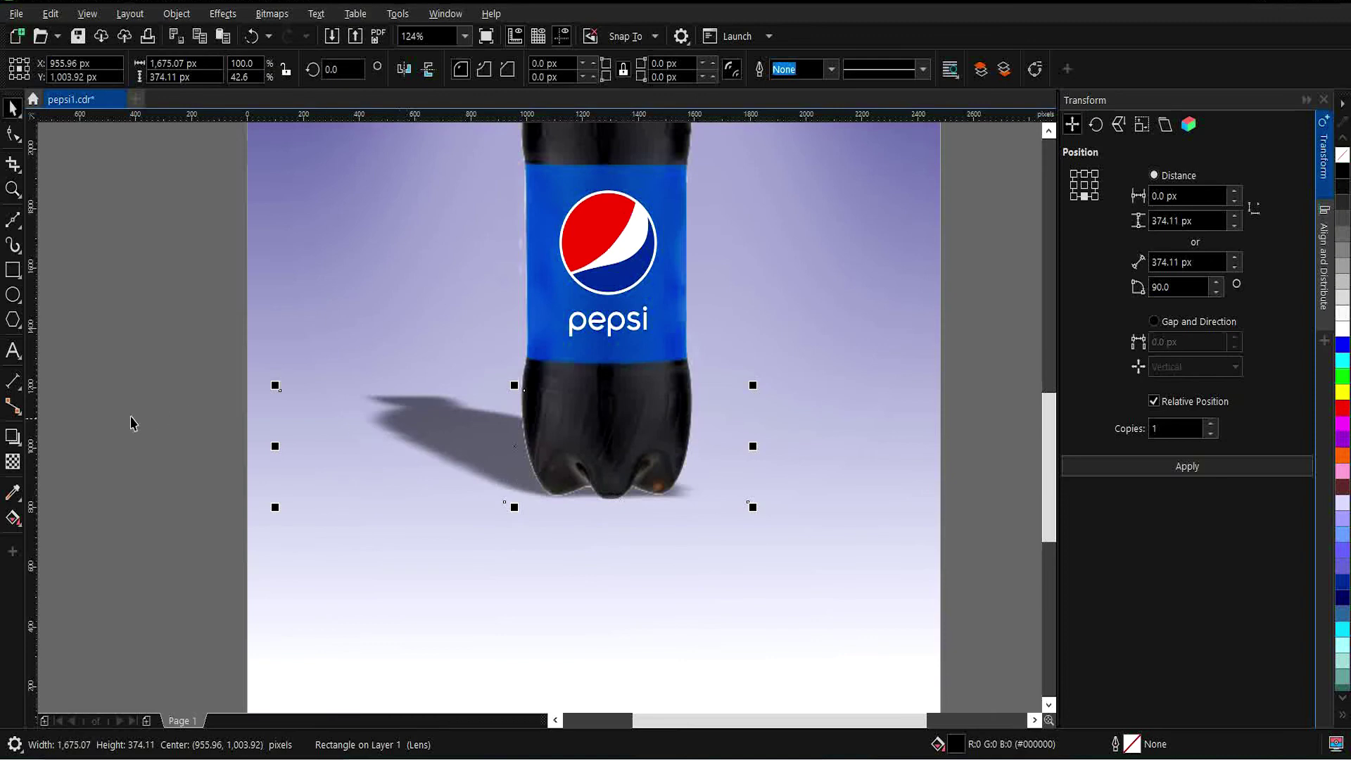
pyautogui.click(13, 462)
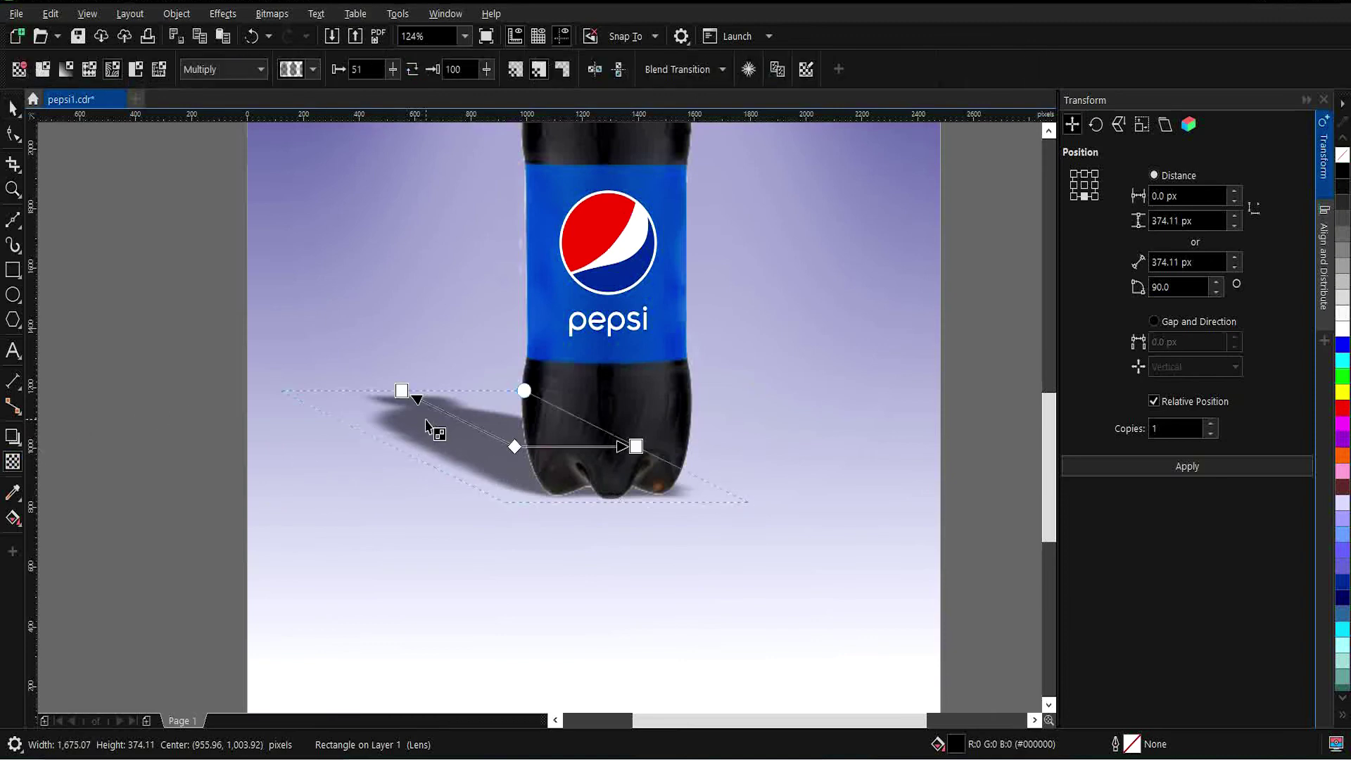
pyautogui.click(223, 14)
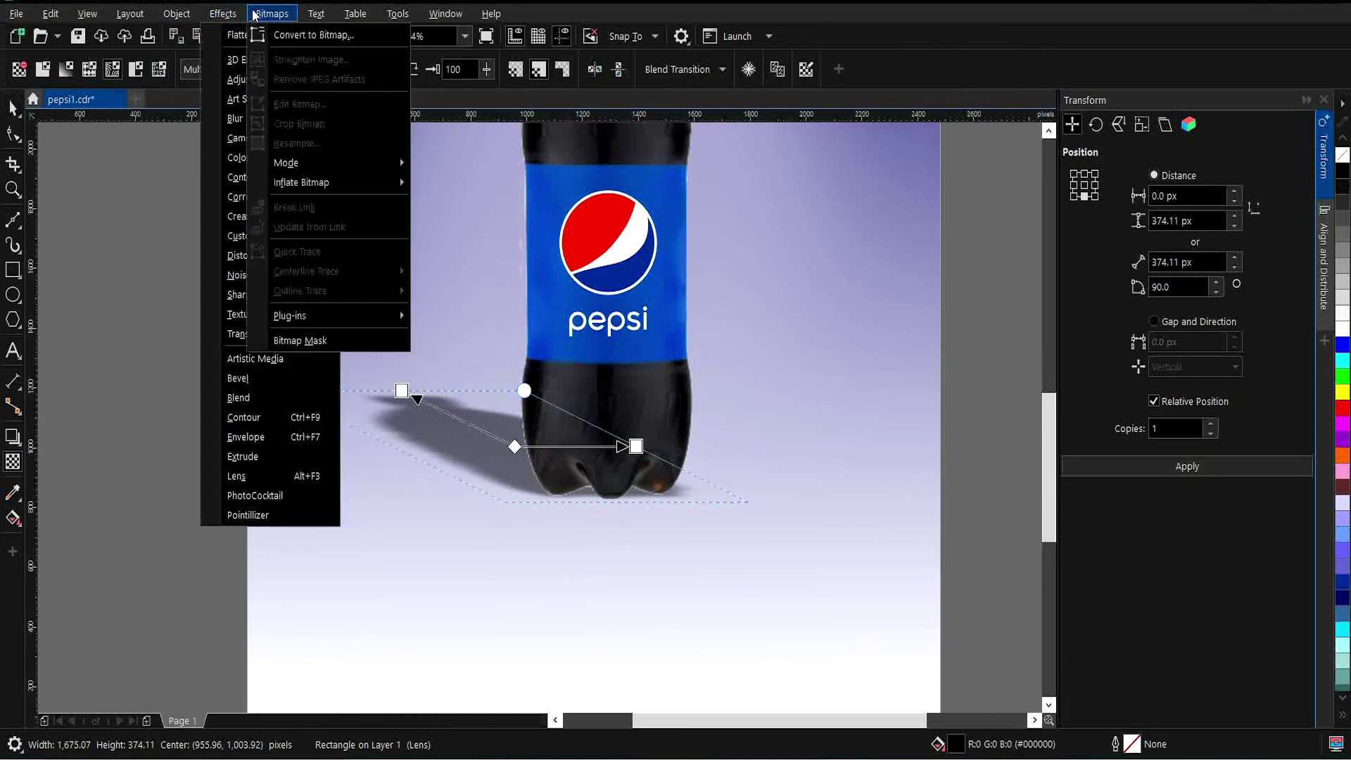
pyautogui.click(361, 108)
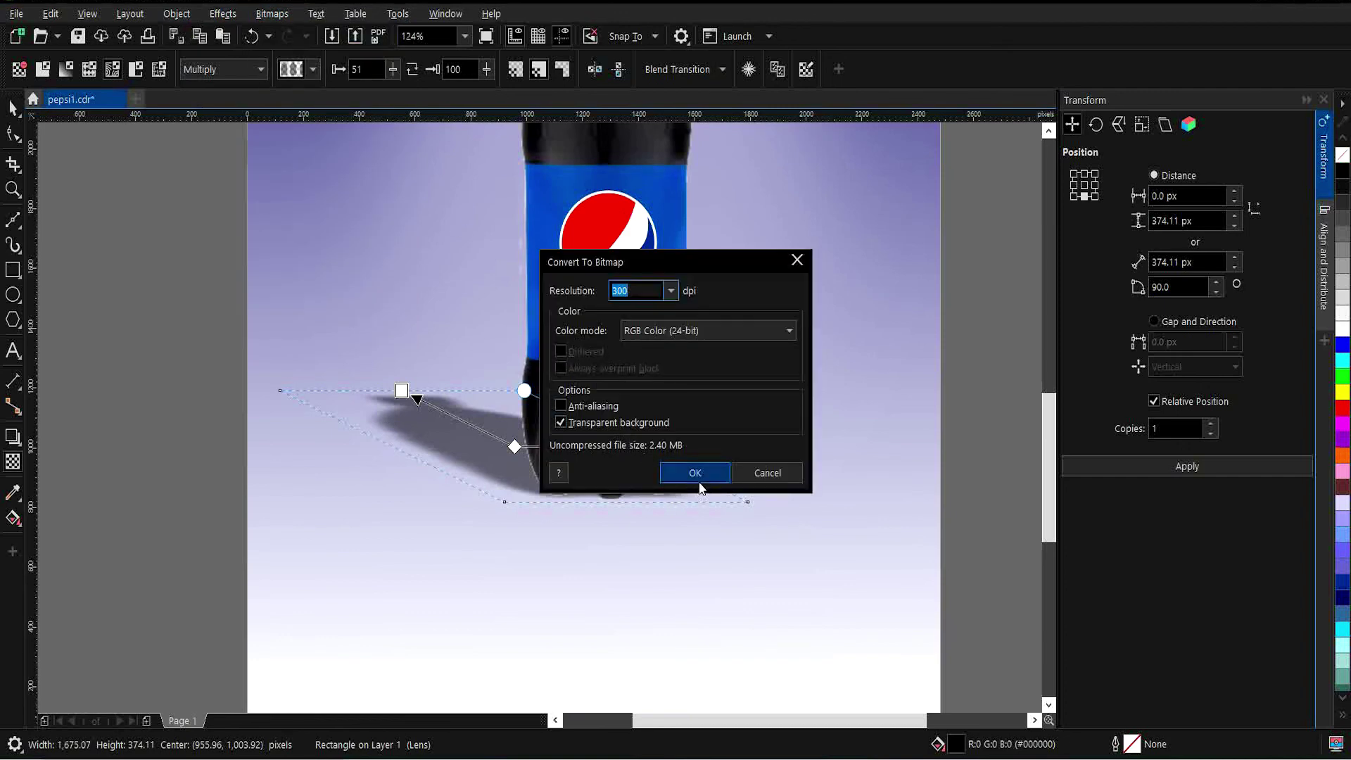
pyautogui.click(699, 481)
# - Apply a linear transparency to the shadow bitmap, running from opaque beyond the bottle's lower-right base to fully transparent at the shadow's far tip
pyautogui.click(223, 13)
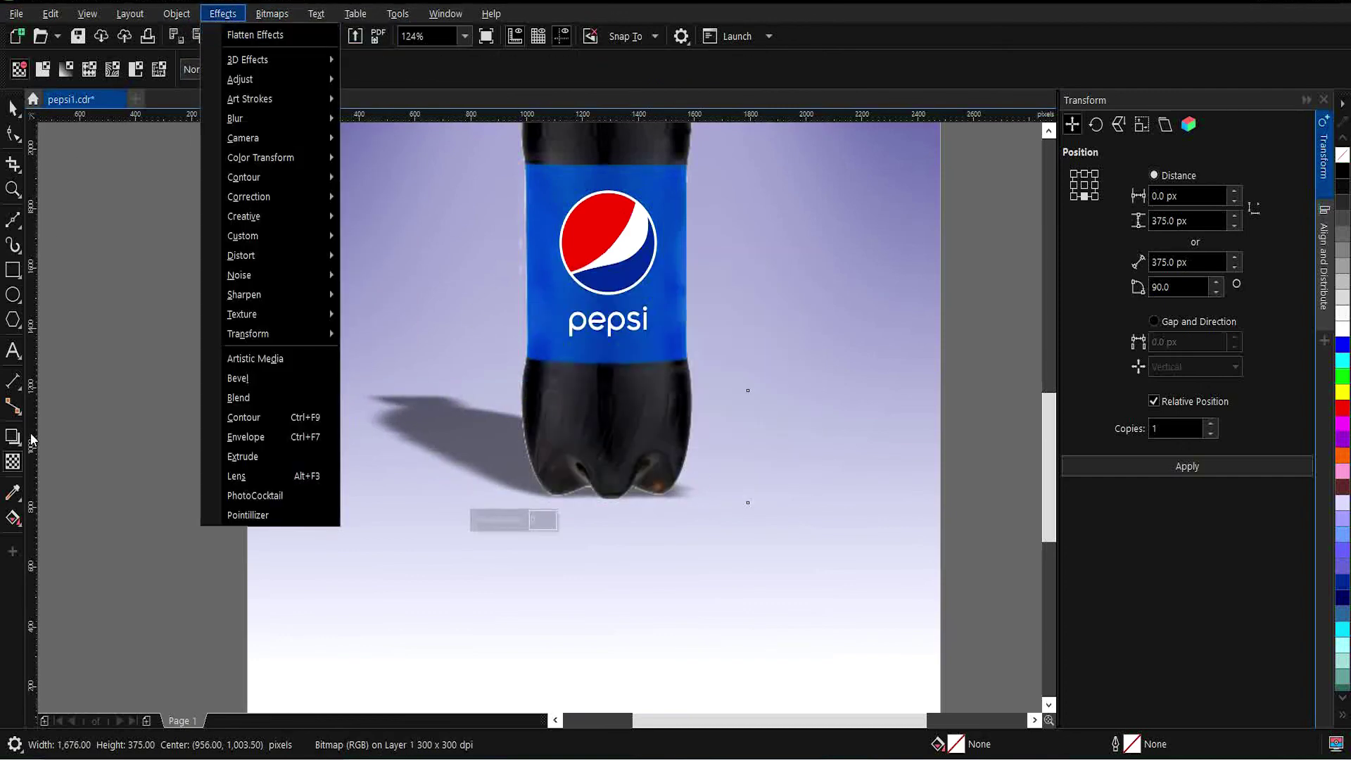
pyautogui.click(13, 462)
pyautogui.moveTo(509, 455); pyautogui.dragTo(395, 395)
pyautogui.moveTo(510, 455); pyautogui.dragTo(686, 499)
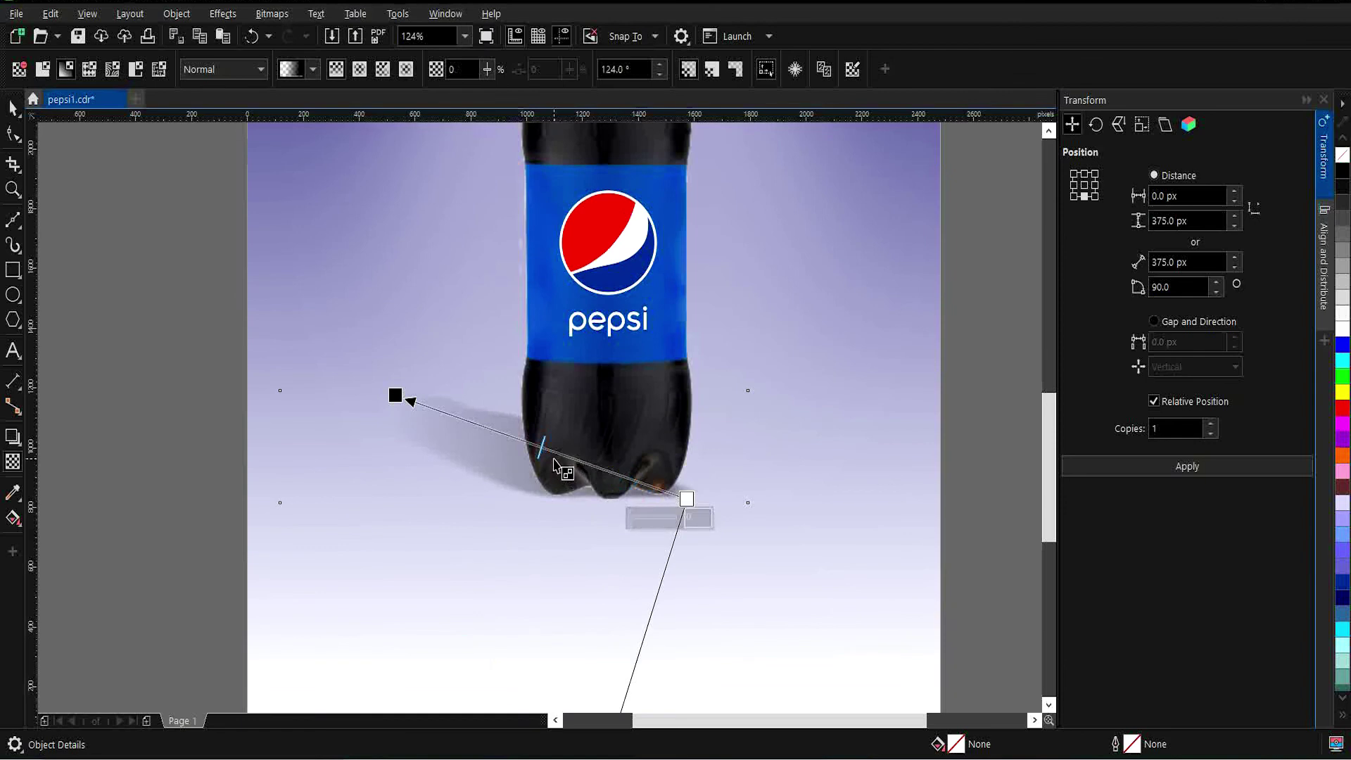
pyautogui.moveTo(396, 395); pyautogui.dragTo(395, 406)
pyautogui.moveTo(686, 501); pyautogui.dragTo(734, 506)
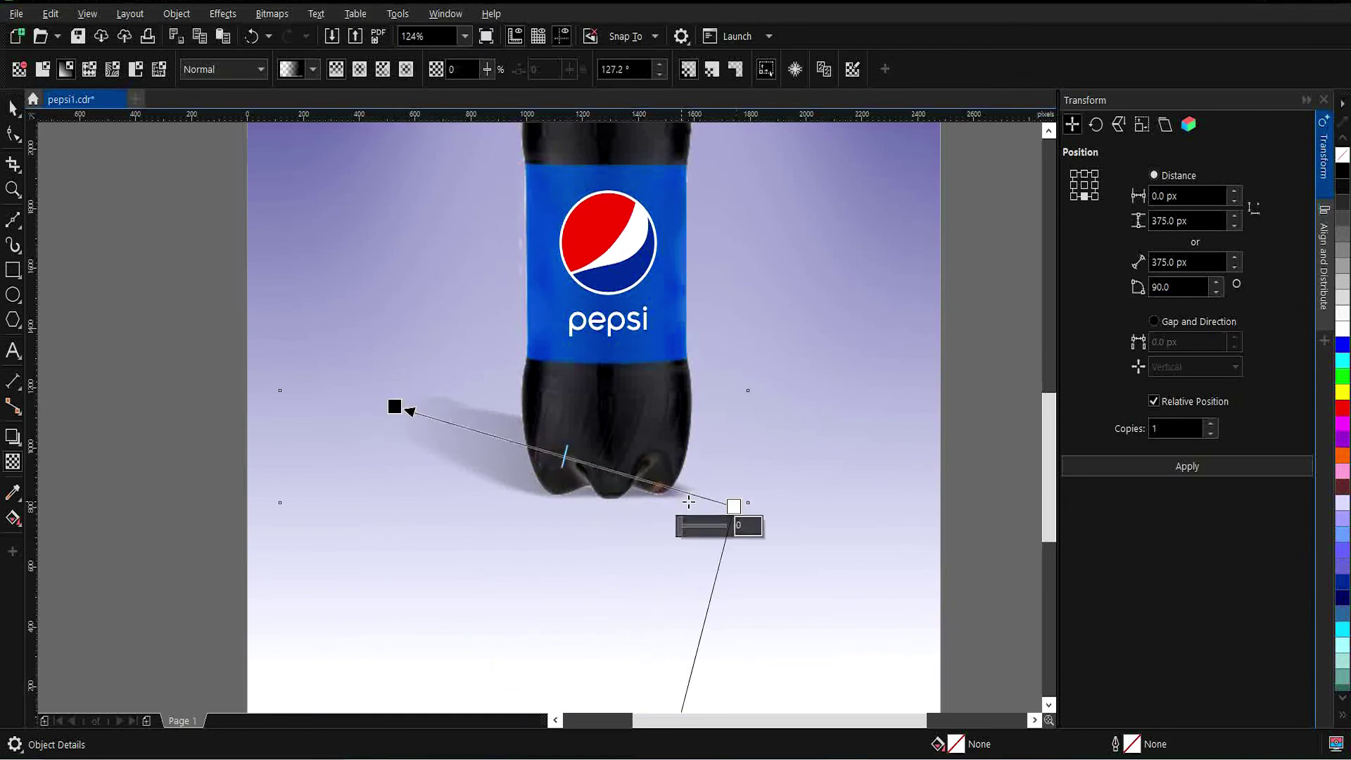
pyautogui.click(393, 407)
pyautogui.moveTo(734, 506); pyautogui.dragTo(765, 510)
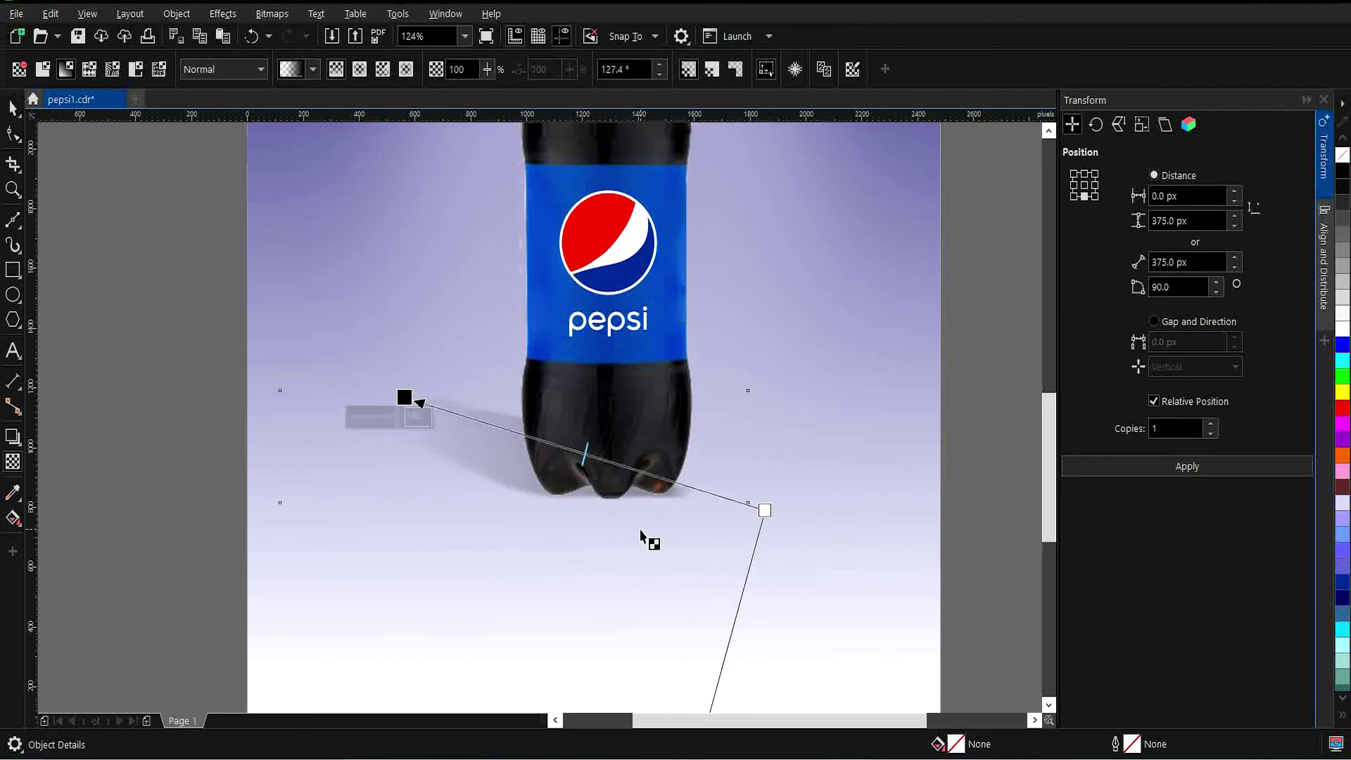
# - Place one copy of the bottle group directly below the original, offset by 1,874.76 px, and flip the copy vertically
pyautogui.press('z')
pyautogui.keyDown('shift'); pyautogui.click(638, 509); pyautogui.keyUp('shift')
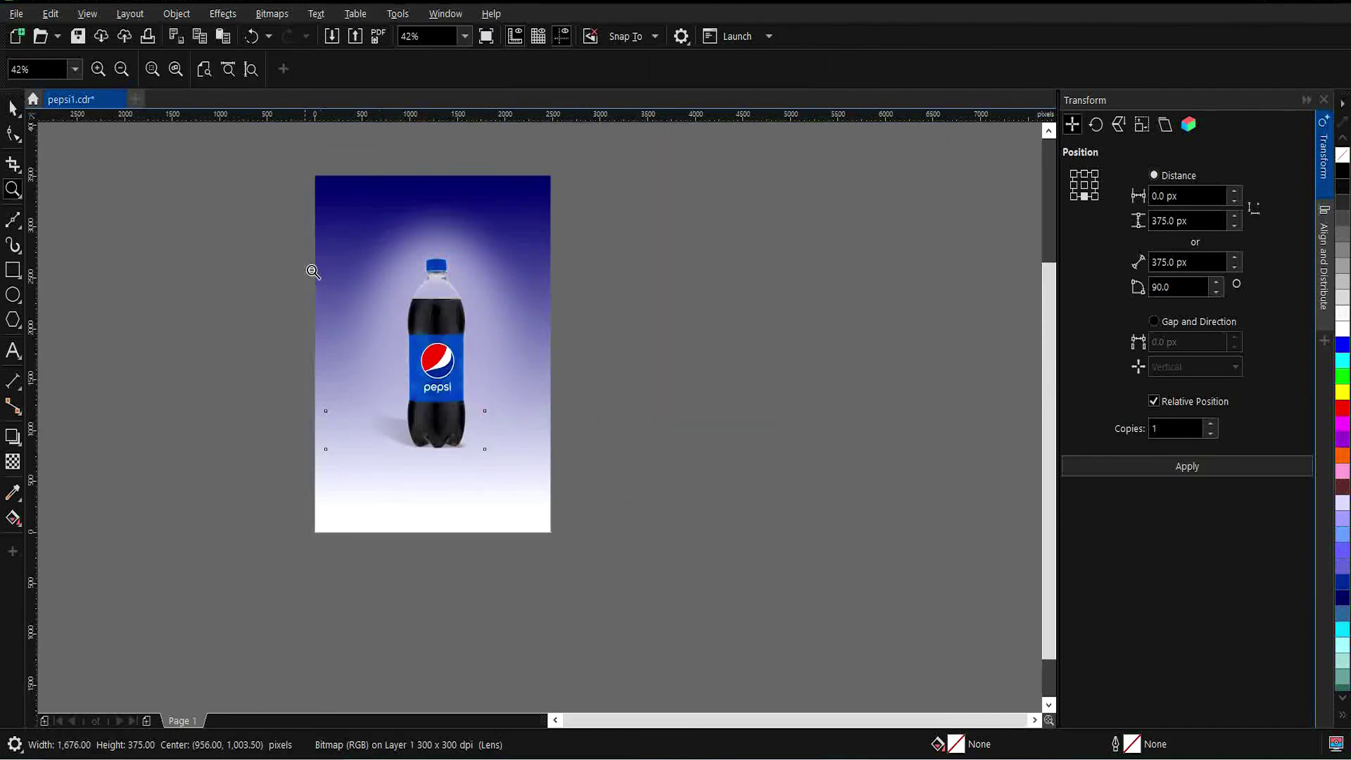
pyautogui.moveTo(382, 298); pyautogui.dragTo(609, 563)
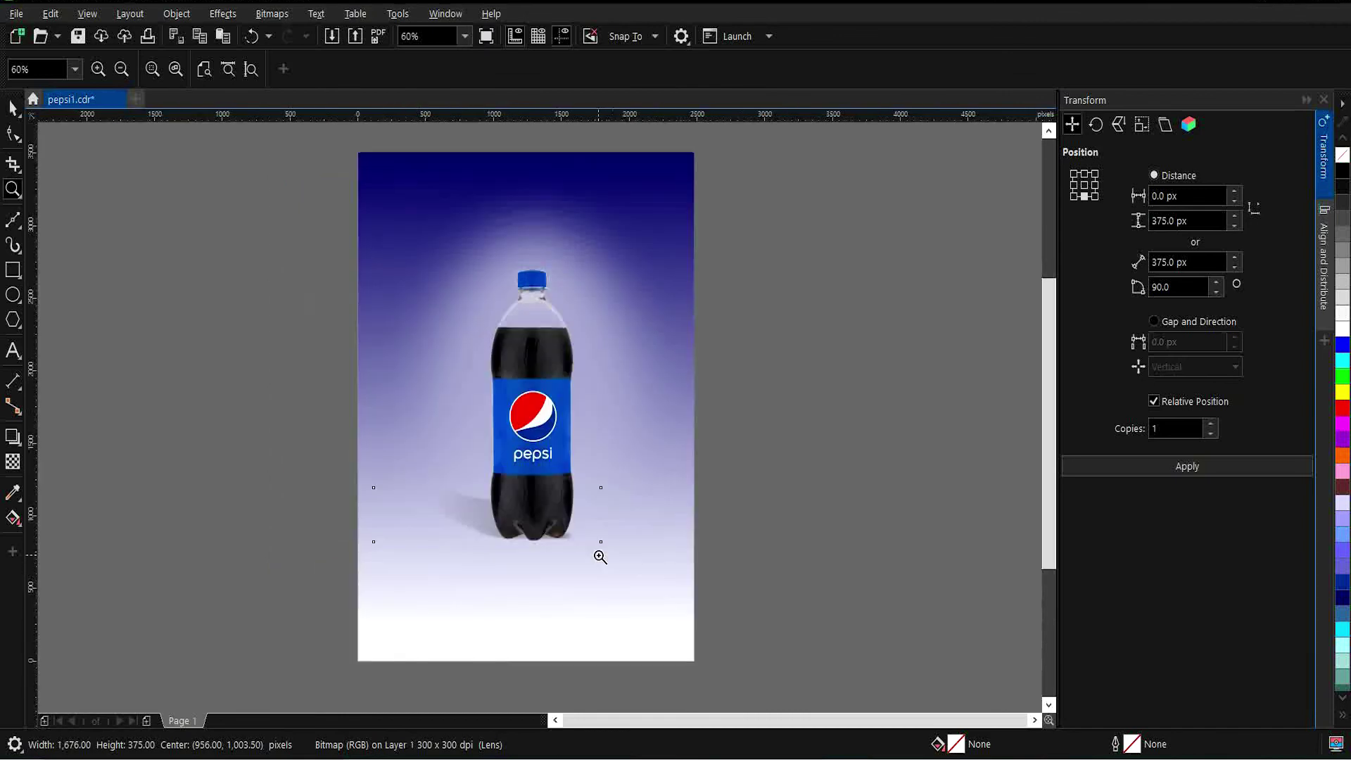
pyautogui.press('space')
pyautogui.click(522, 366)
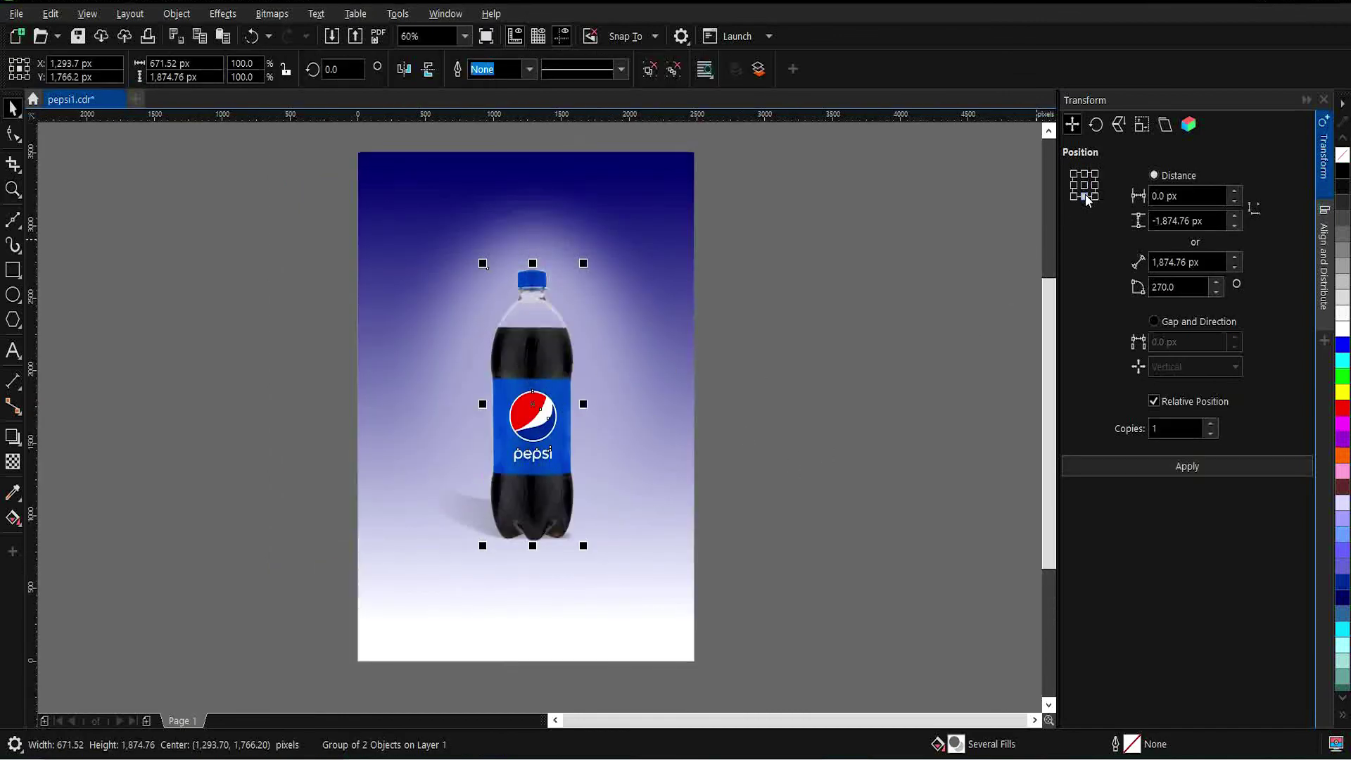
pyautogui.click(1149, 468)
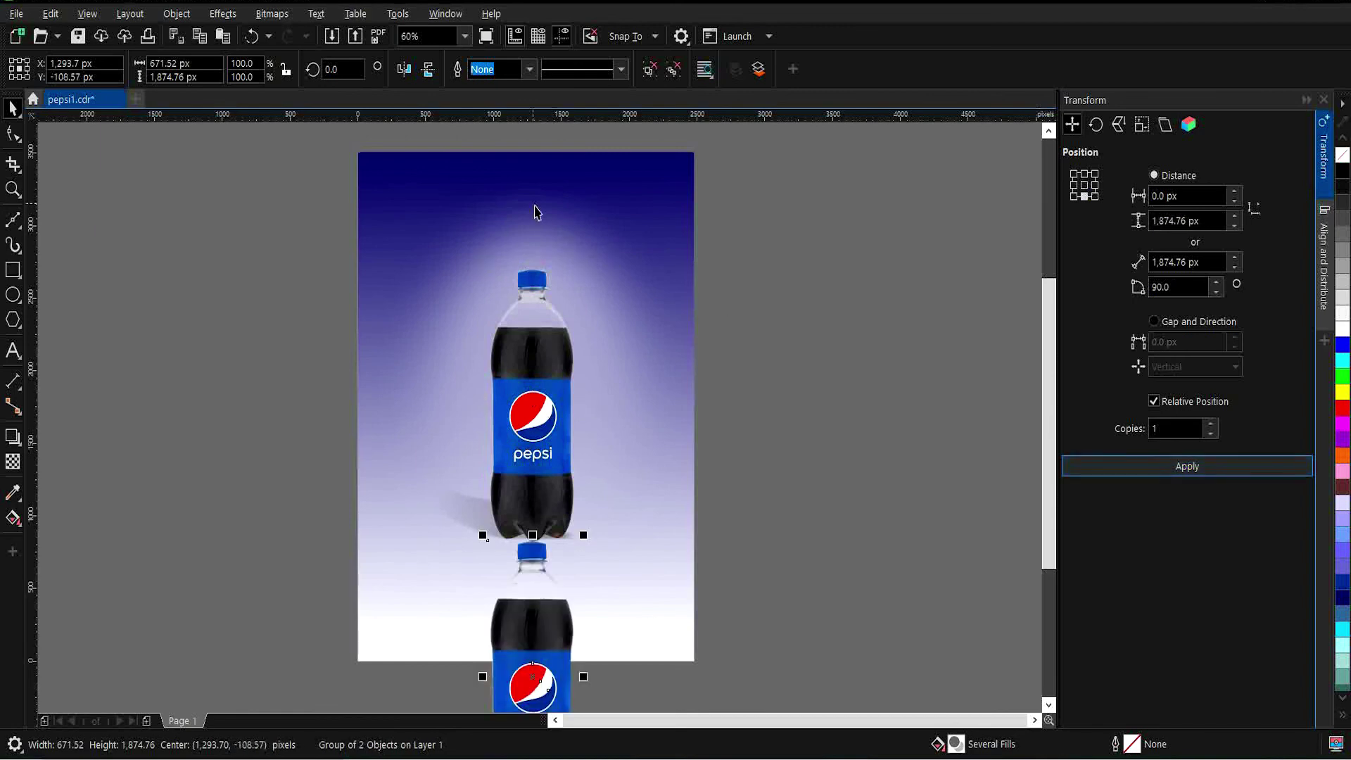
pyautogui.click(428, 69)
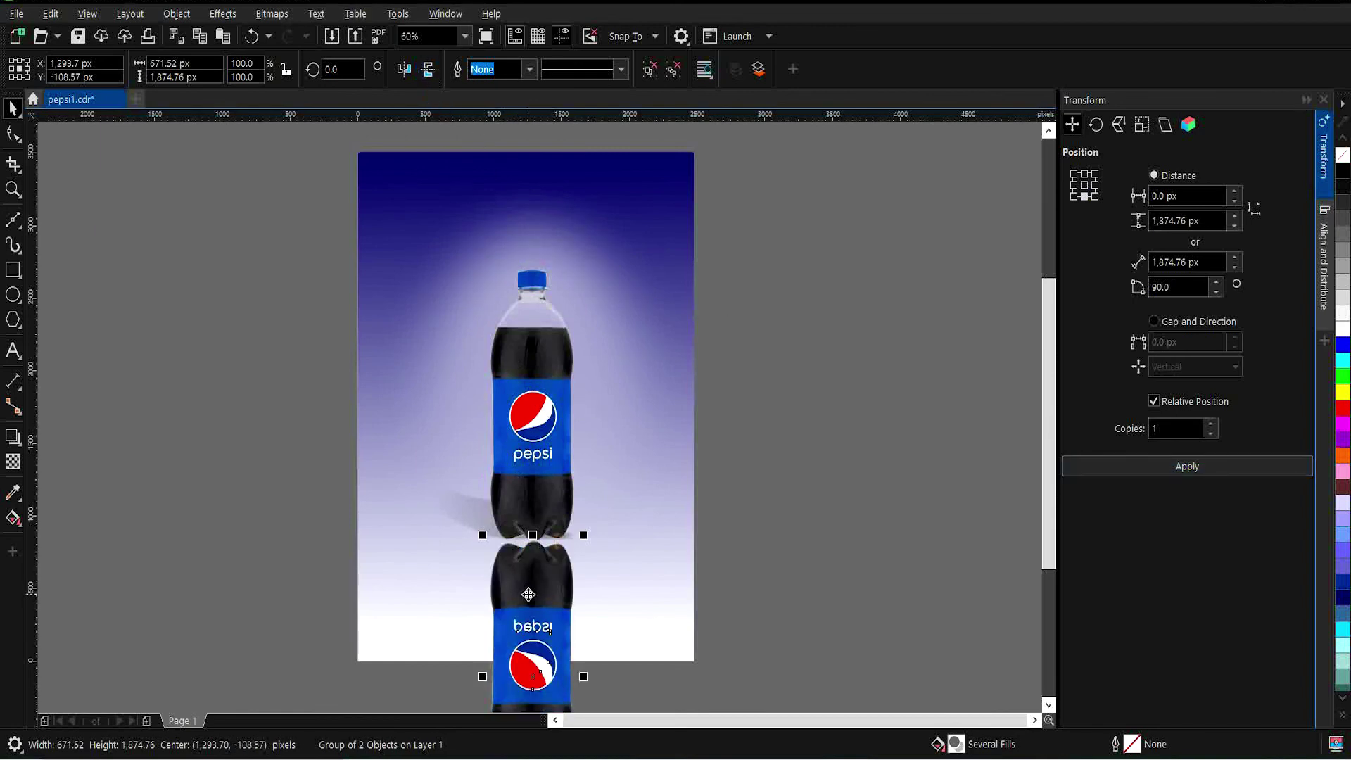
# - Move the flipped bottle up about 21 px and align it horizontally centered with the upright bottle
pyautogui.moveTo(529, 596); pyautogui.dragTo(532, 593)
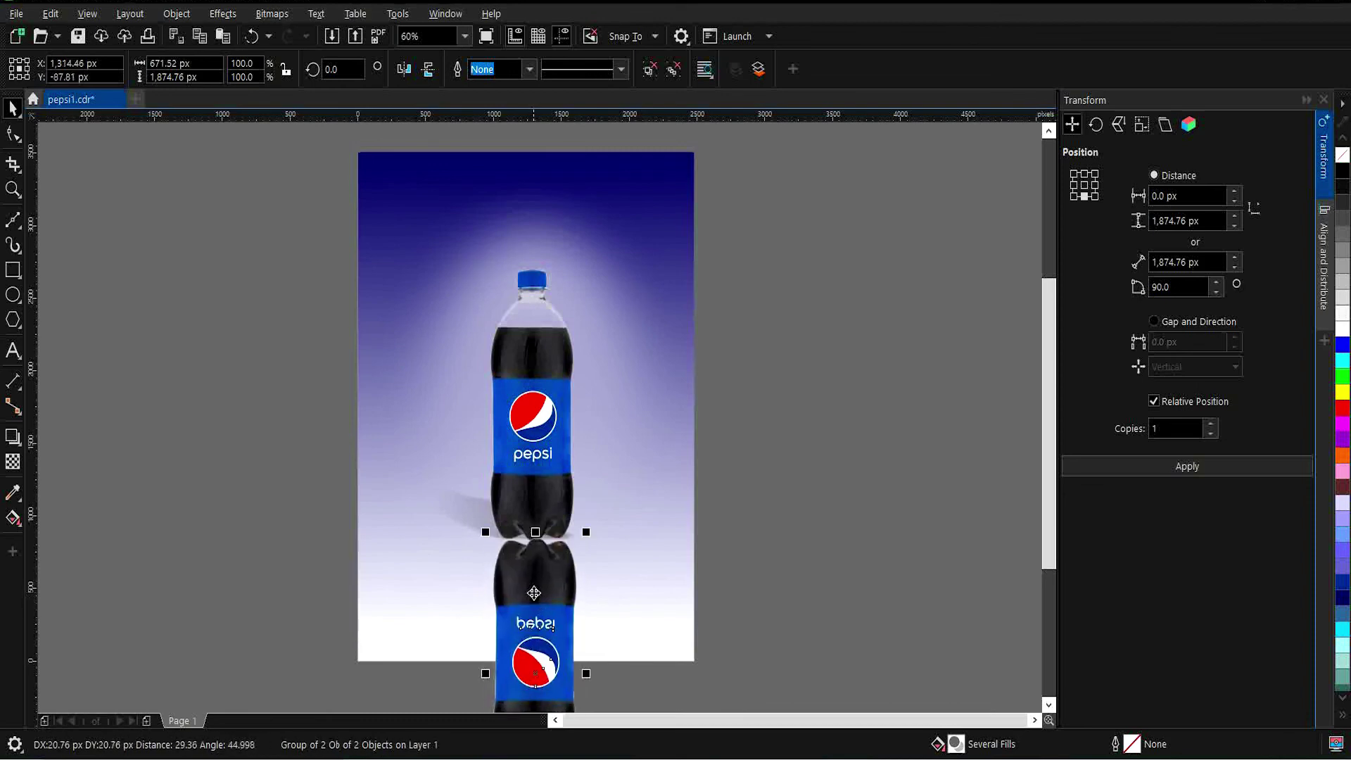
pyautogui.keyDown('shift'); pyautogui.click(546, 418); pyautogui.keyUp('shift')
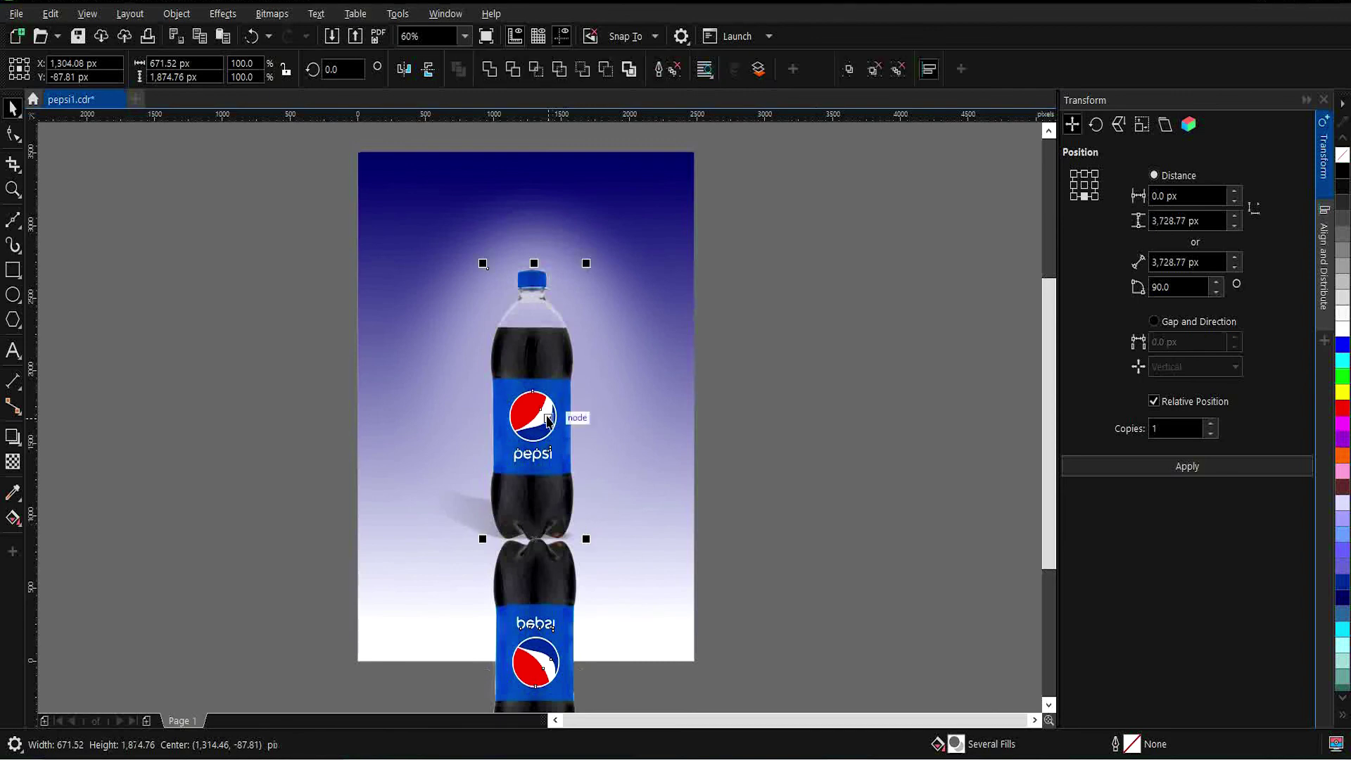
pyautogui.click(1330, 289)
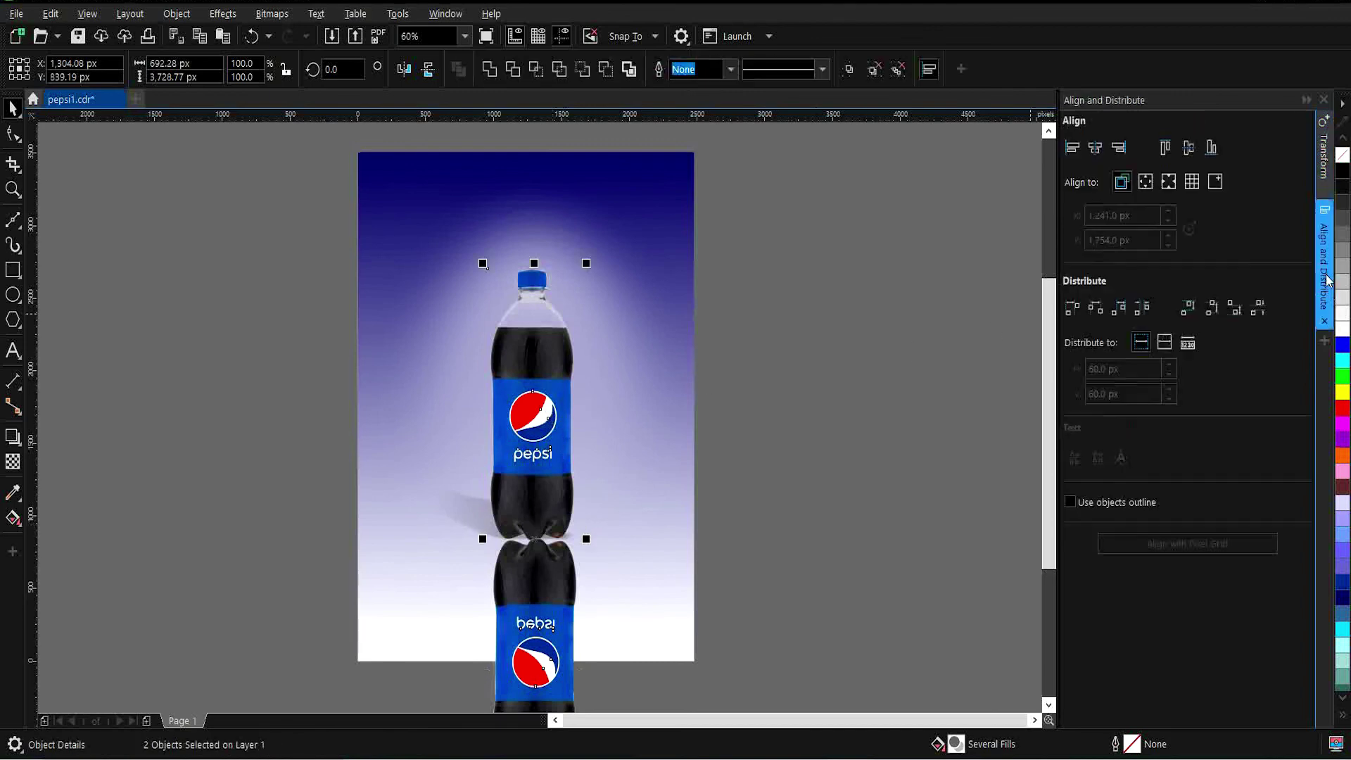
pyautogui.click(1095, 148)
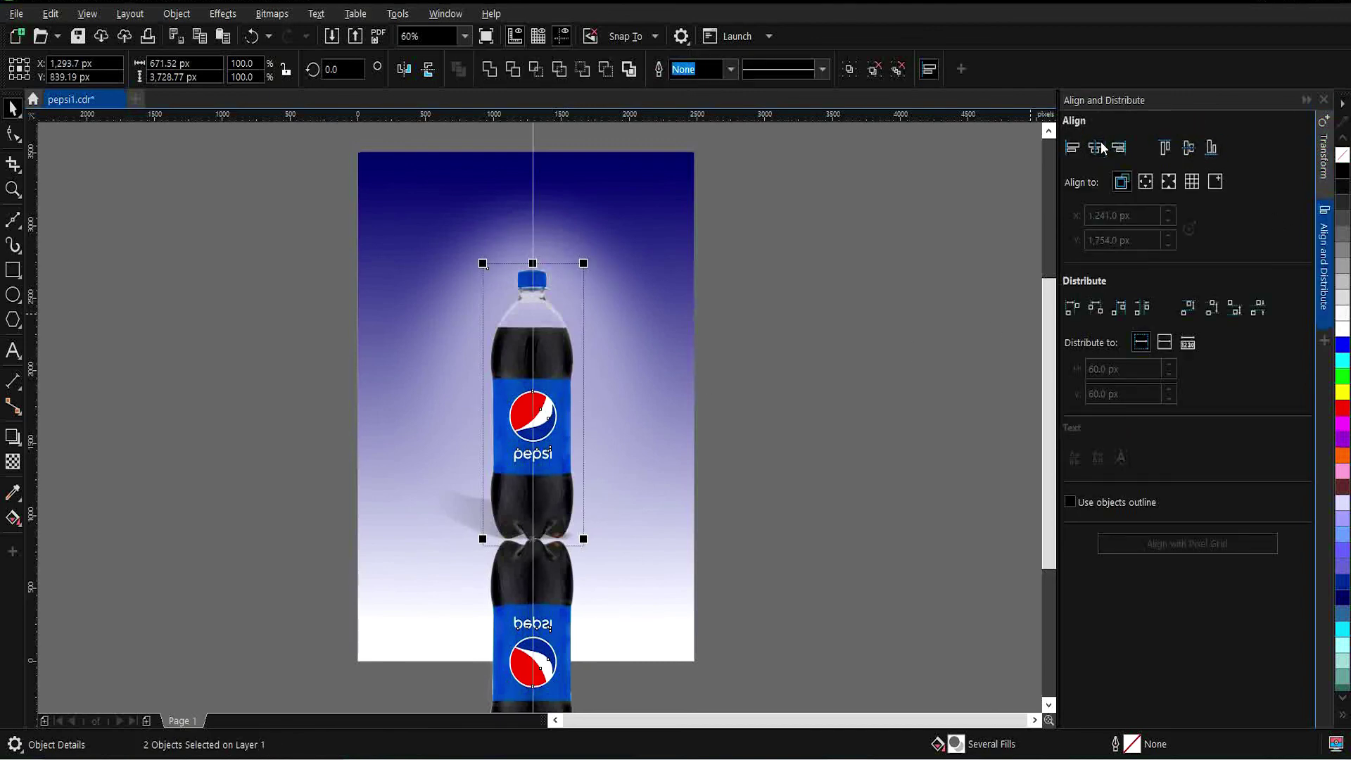
pyautogui.click(828, 307)
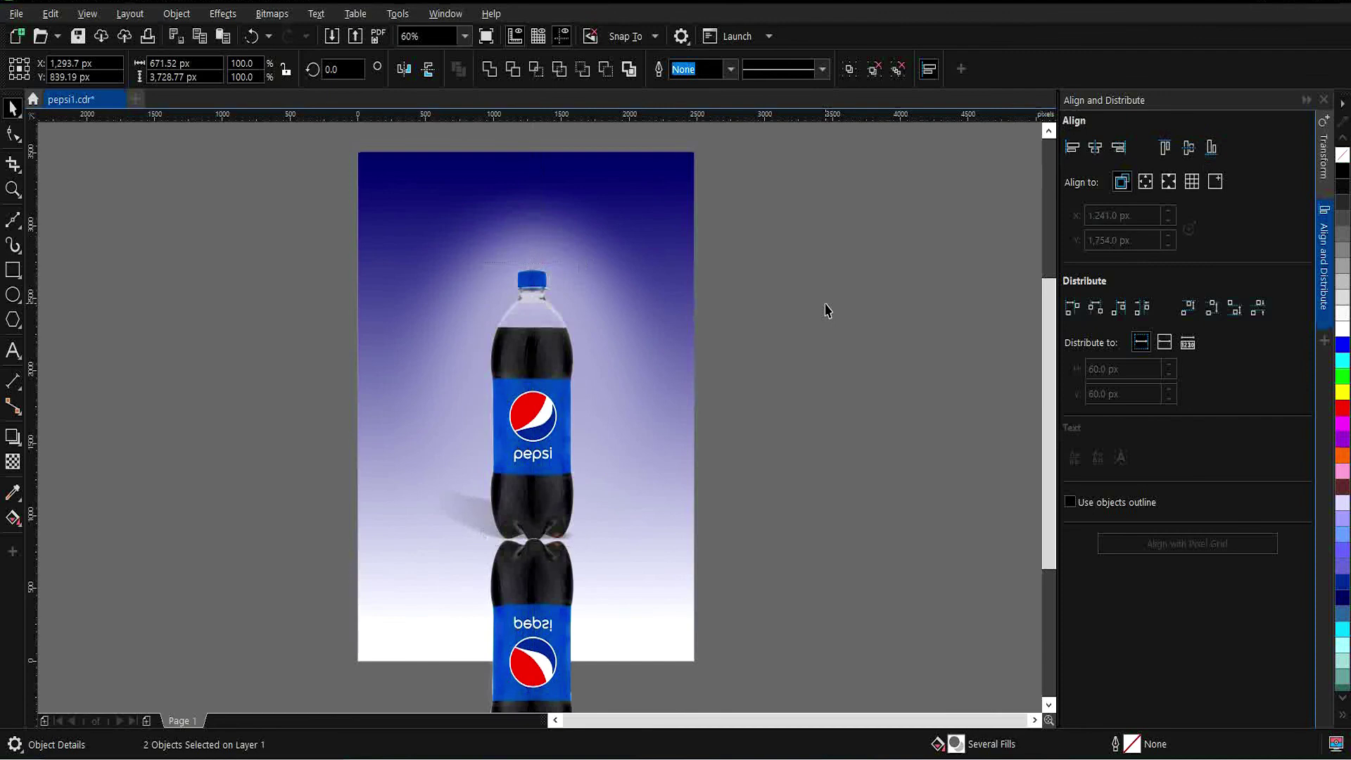
# - Fade the flipped bottle with a vertical linear transparency, from opaque near the page's upper edge to fully transparent at its lower edge
pyautogui.click(537, 603)
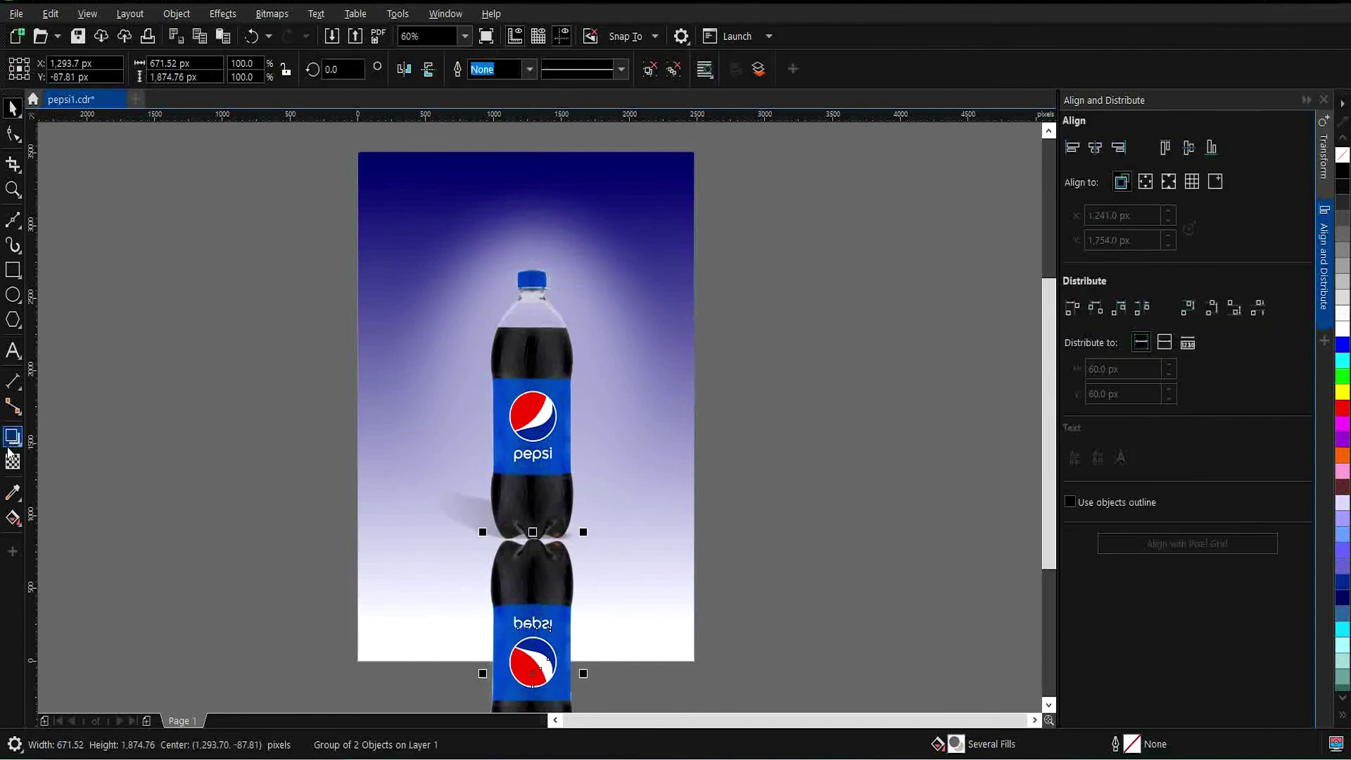
pyautogui.click(11, 461)
pyautogui.moveTo(533, 163); pyautogui.dragTo(526, 660)
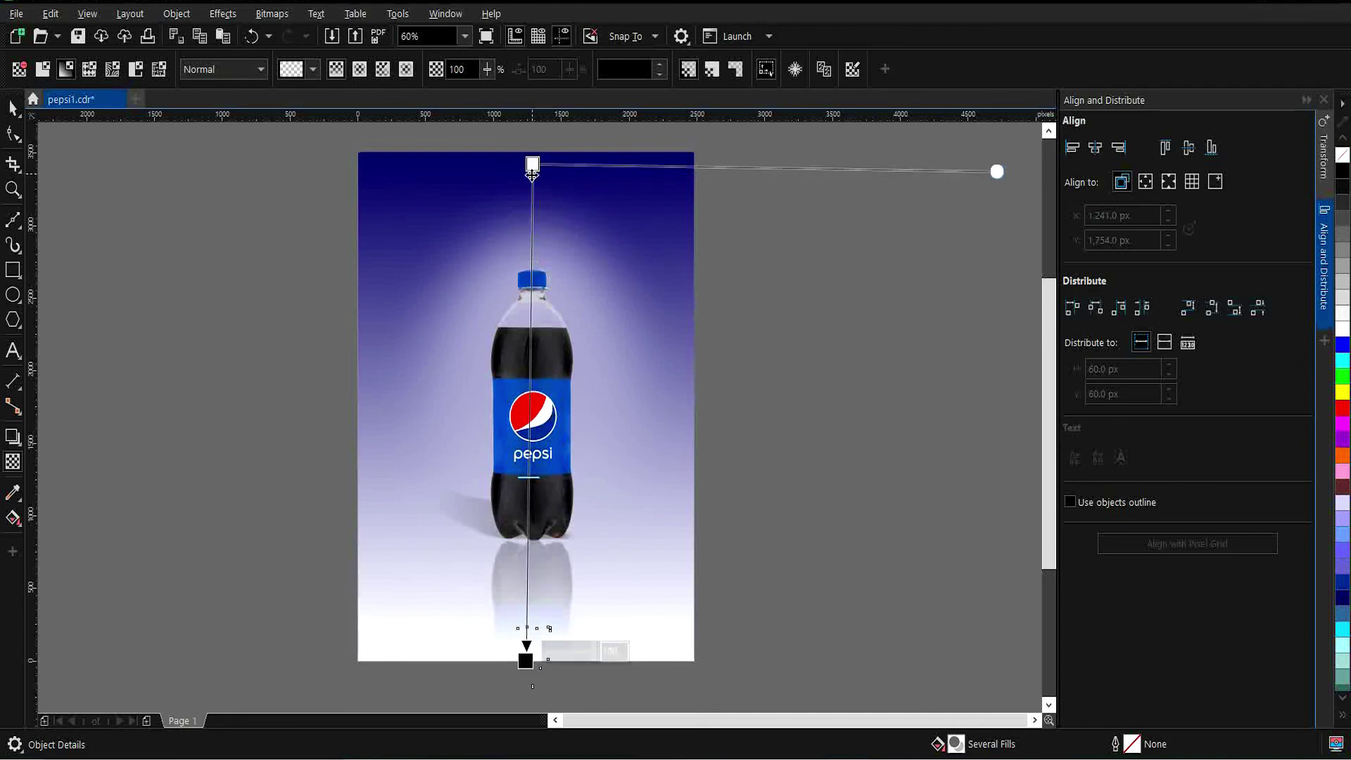
pyautogui.moveTo(533, 163); pyautogui.dragTo(530, 193)
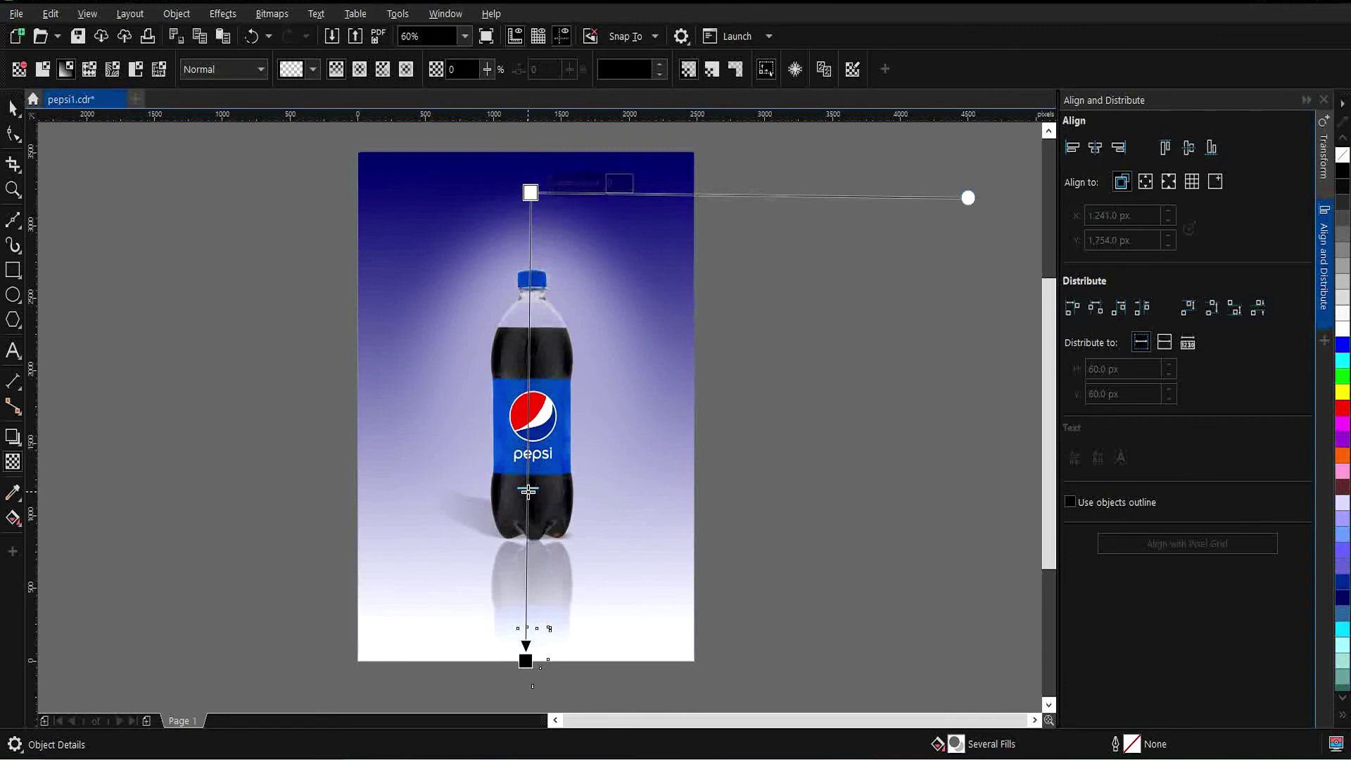
pyautogui.moveTo(527, 491); pyautogui.dragTo(528, 501)
pyautogui.moveTo(530, 192); pyautogui.dragTo(530, 161)
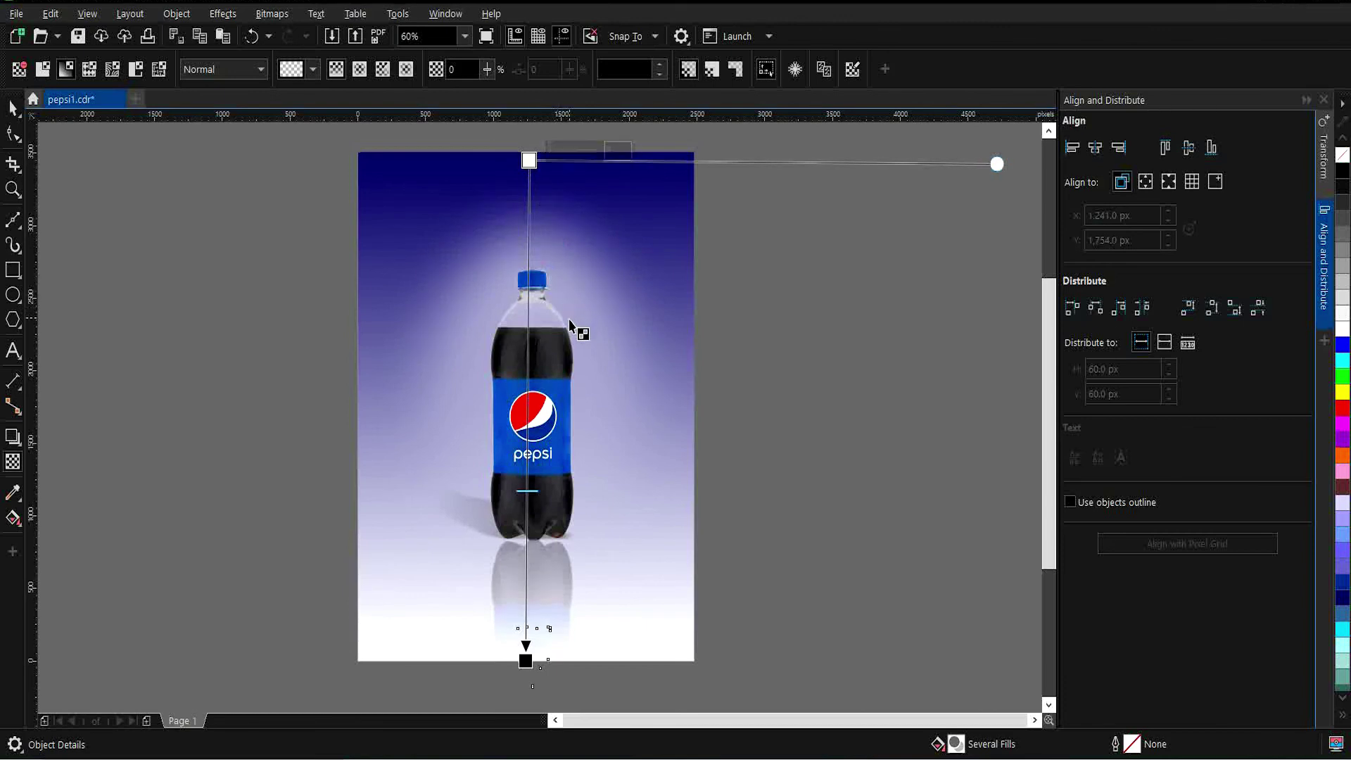
pyautogui.press('space')
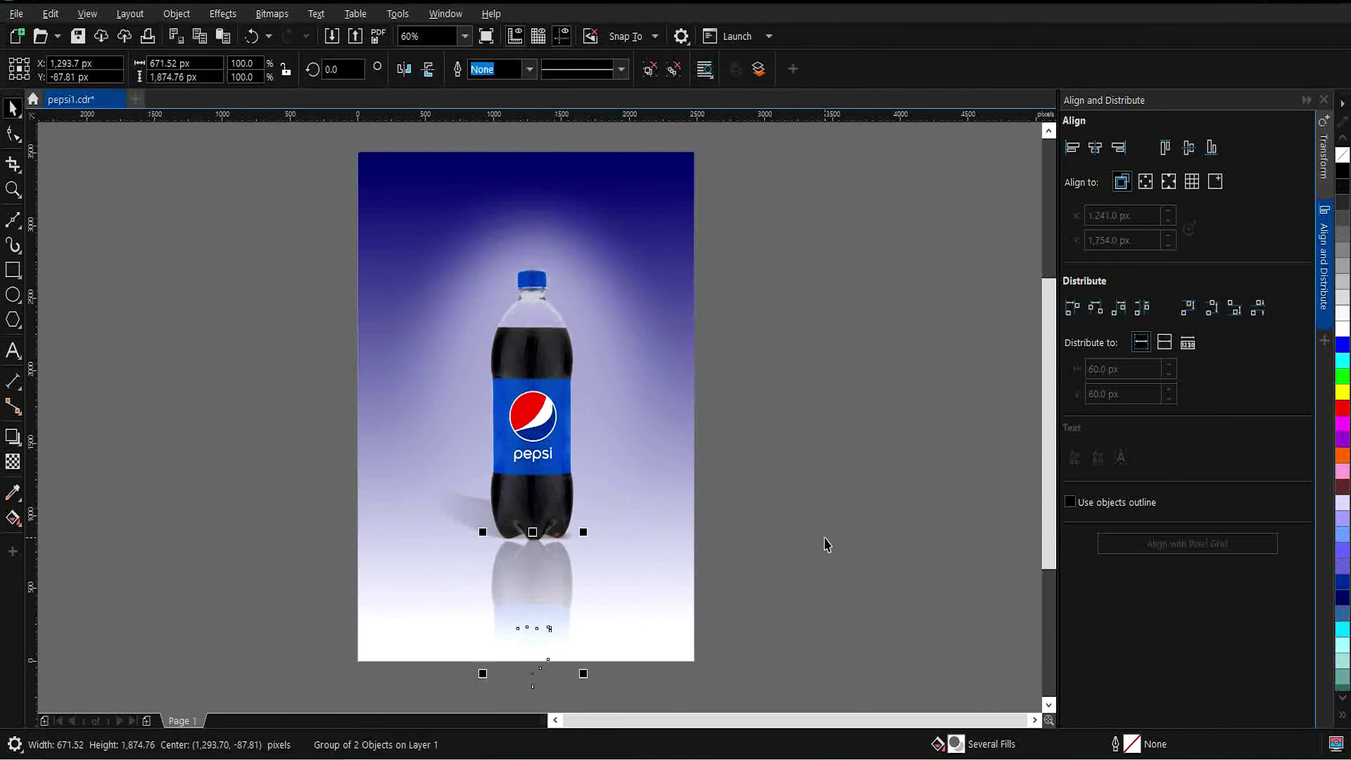
pyautogui.click(779, 544)
pyautogui.press('z')
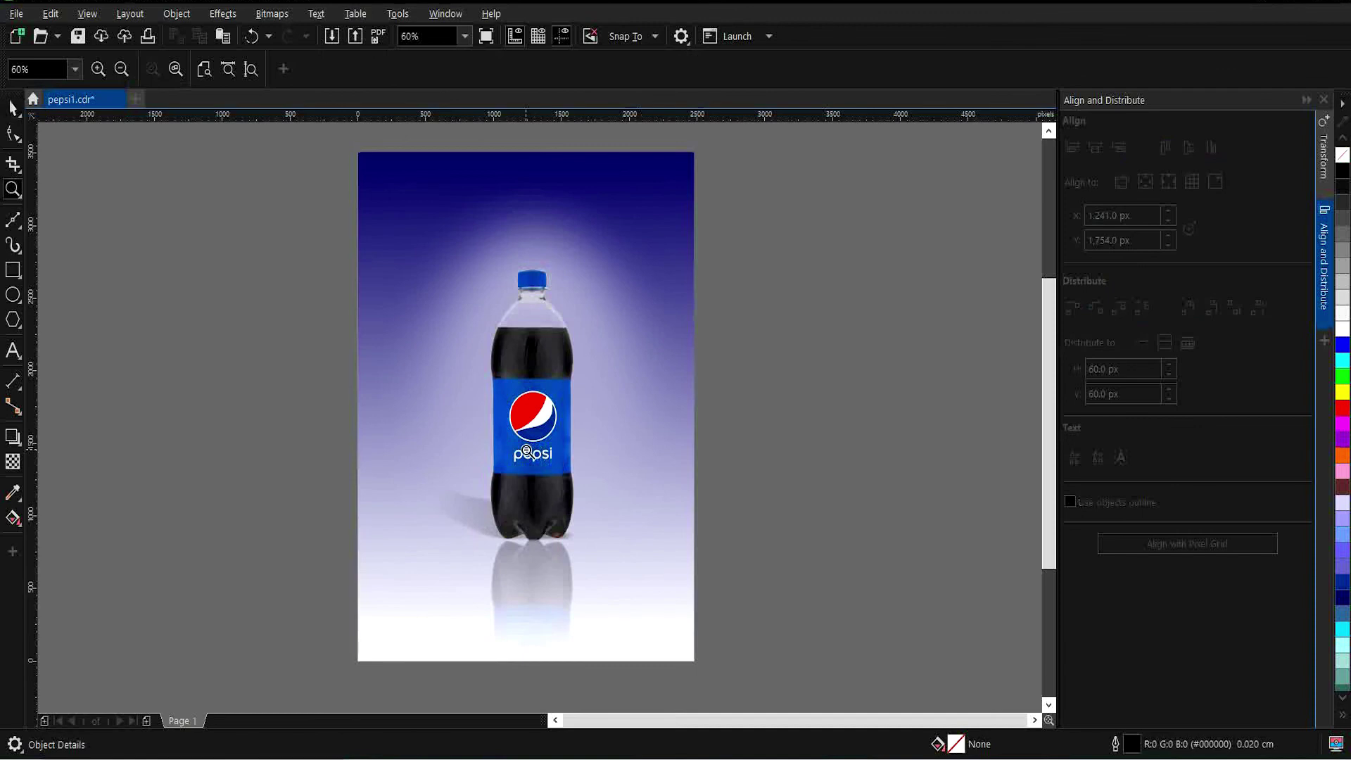
pyautogui.moveTo(347, 151); pyautogui.dragTo(702, 662)
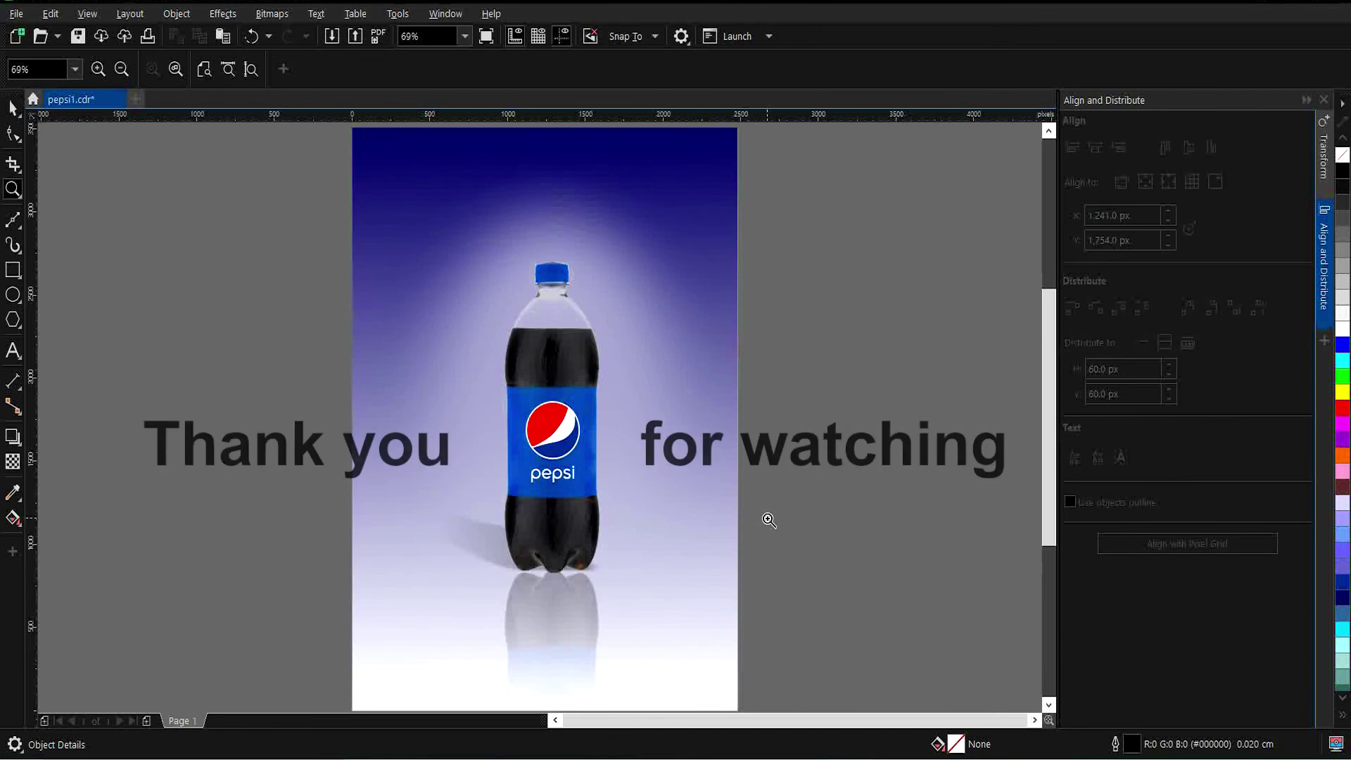